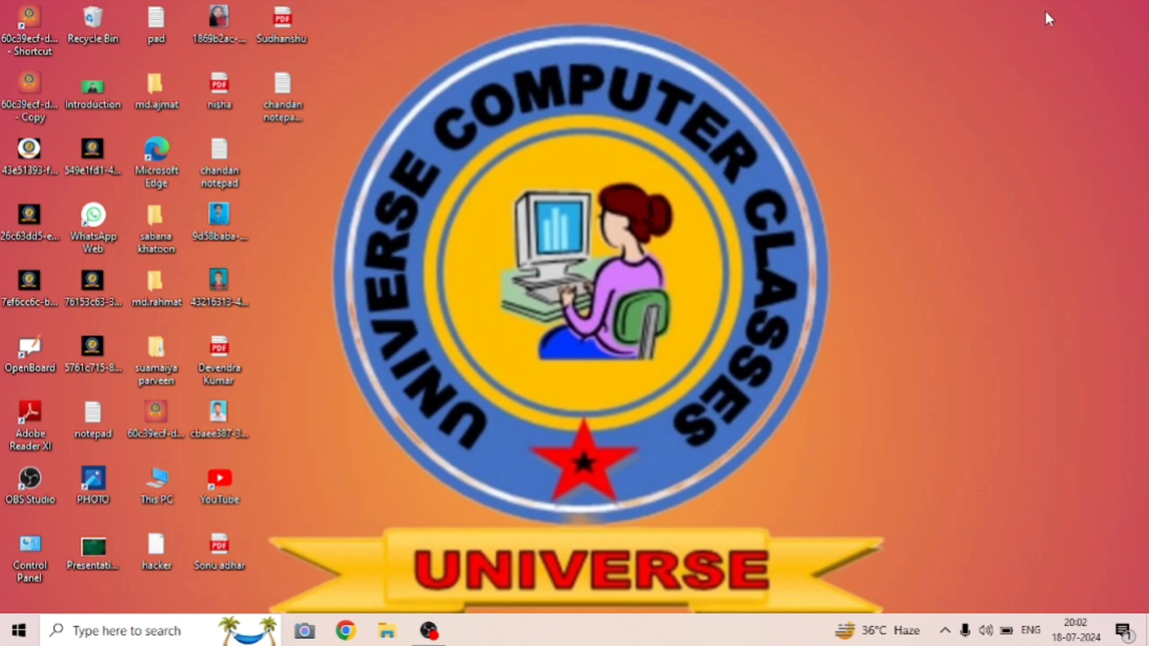
Launch Microsoft Word by running the winword command.
key("super+r")
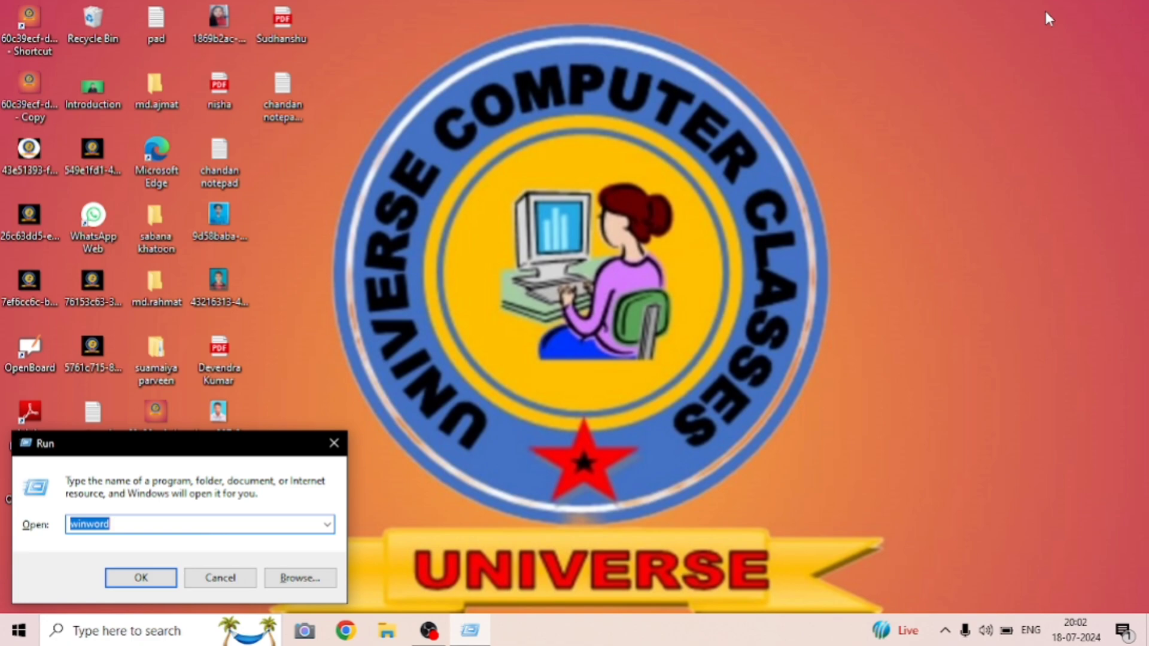
key("BackSpace")
type("winw")
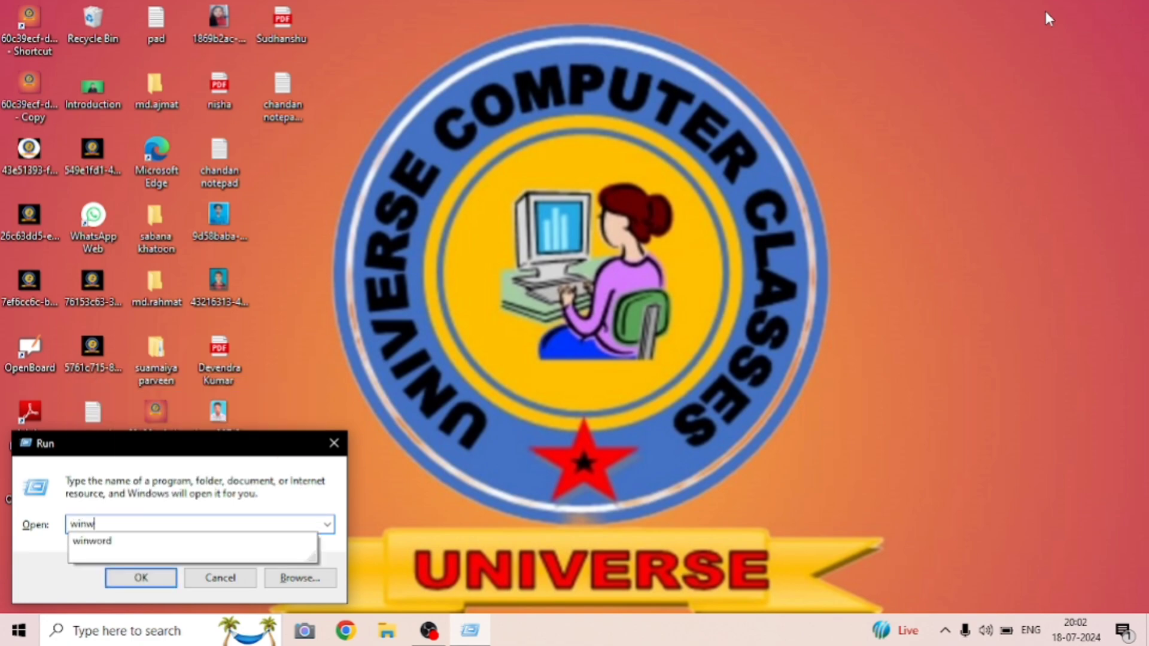
type("ord")
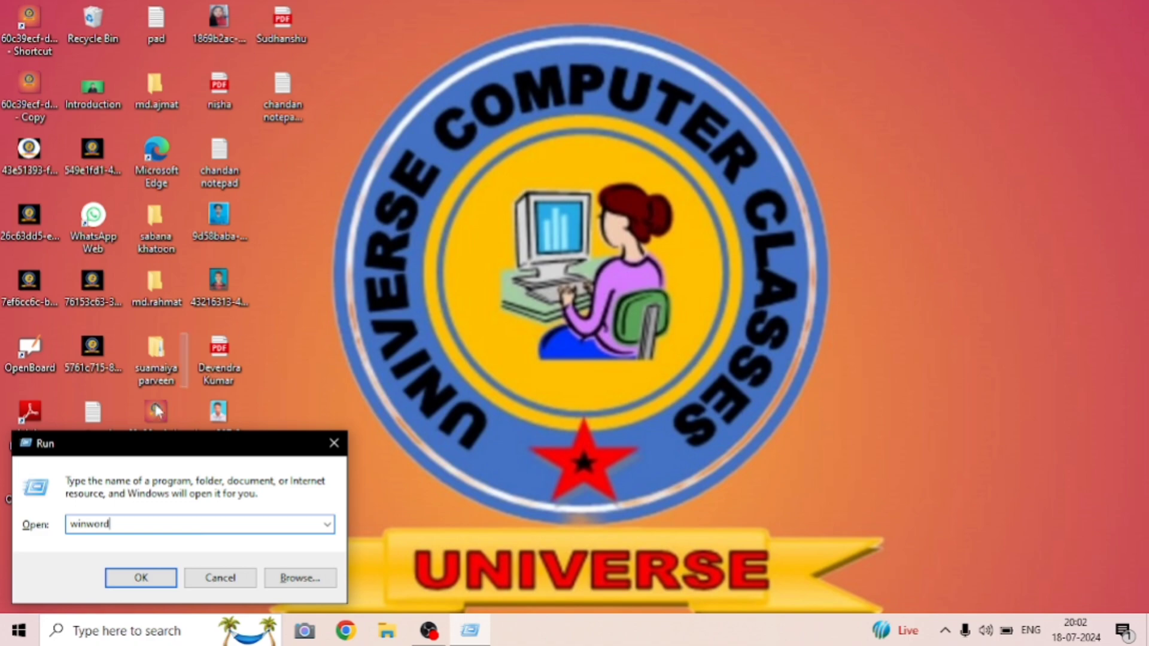
left_click(157, 579)
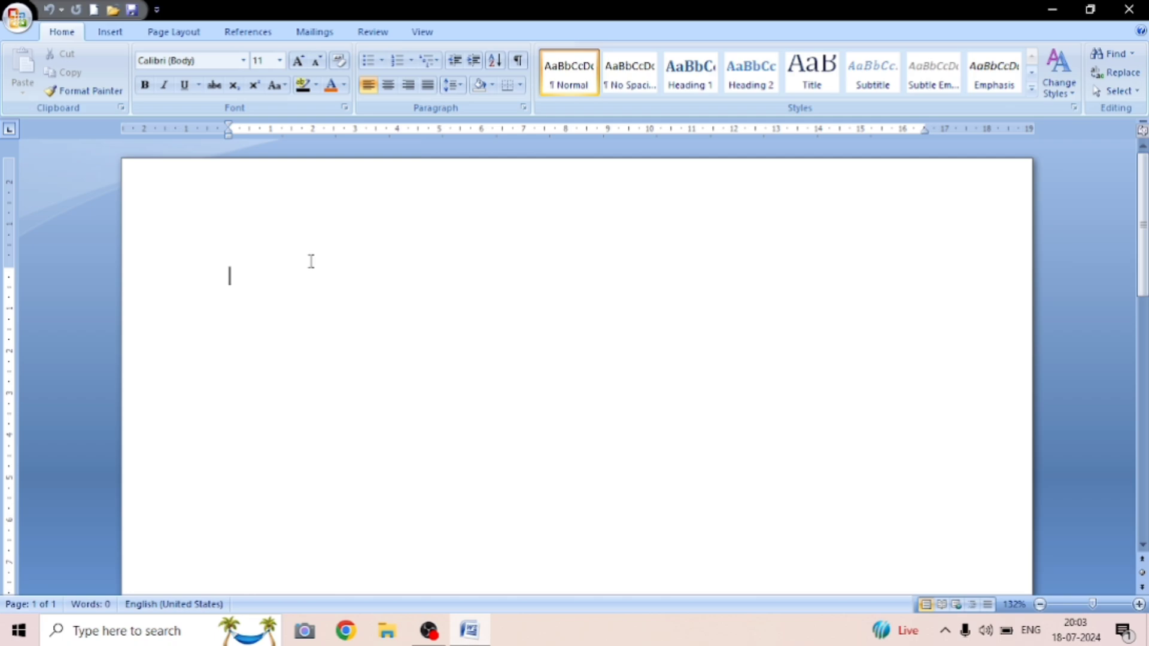
Generate sample paragraphs in the blank document with the =rand() formula.
type("=")
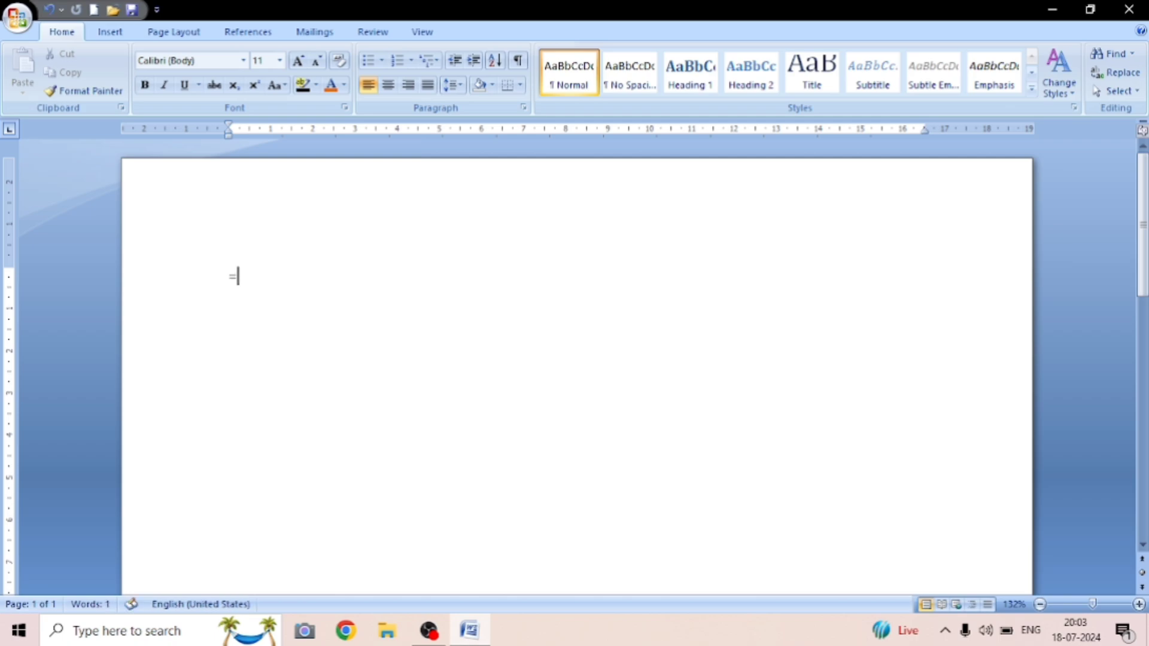
type("rand()")
key("Return")
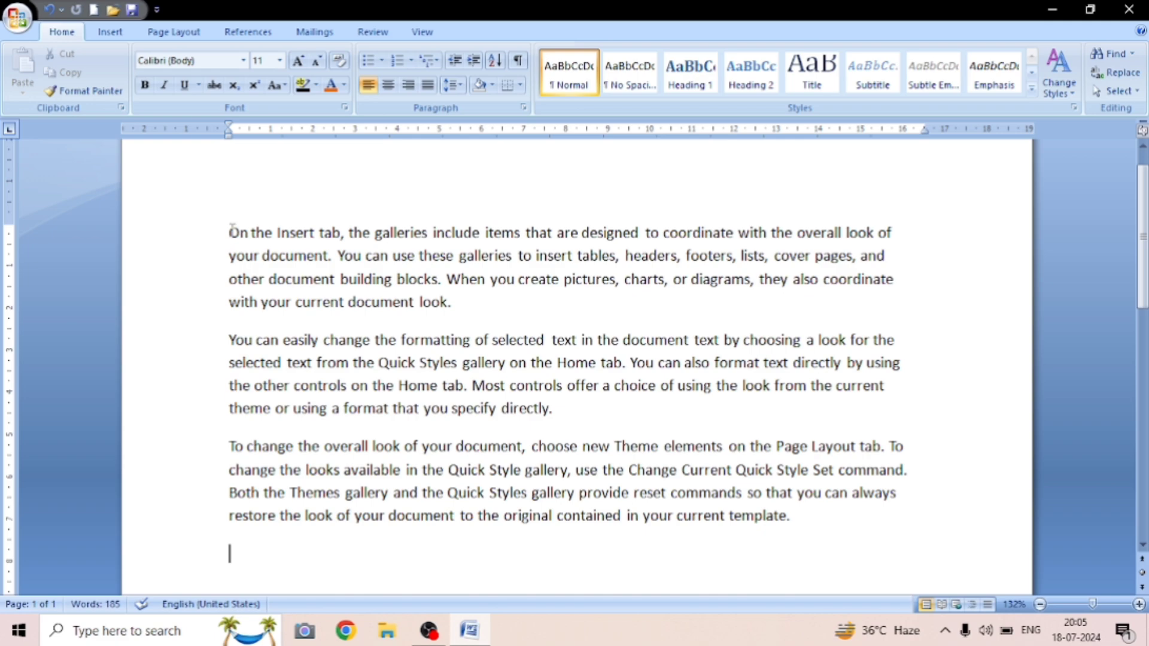
Select all the sample text, copy and cut it, and paste it back into the document.
left_click_drag(232, 230, 796, 529)
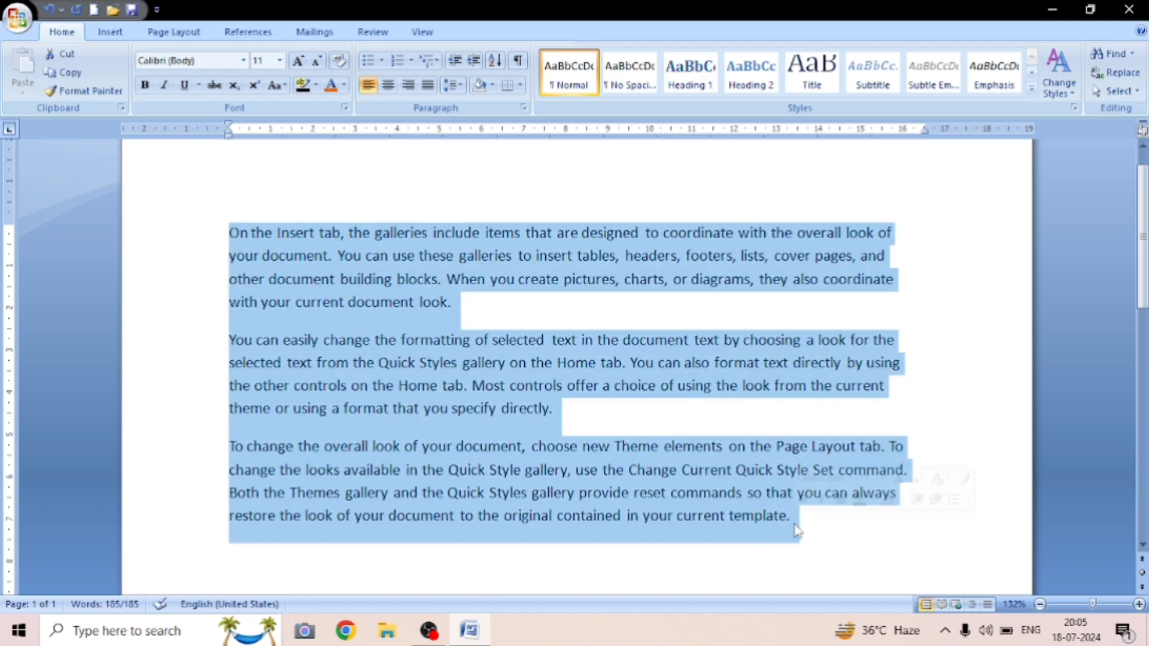
left_click(610, 428)
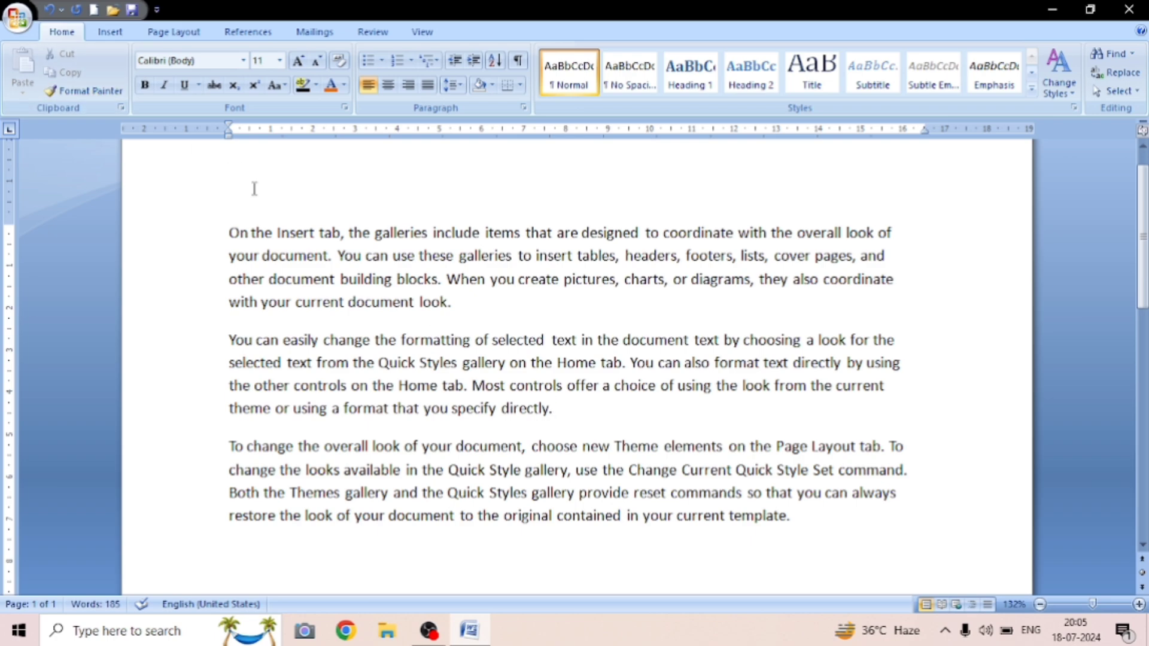
key("ctrl+a")
key("super+c")
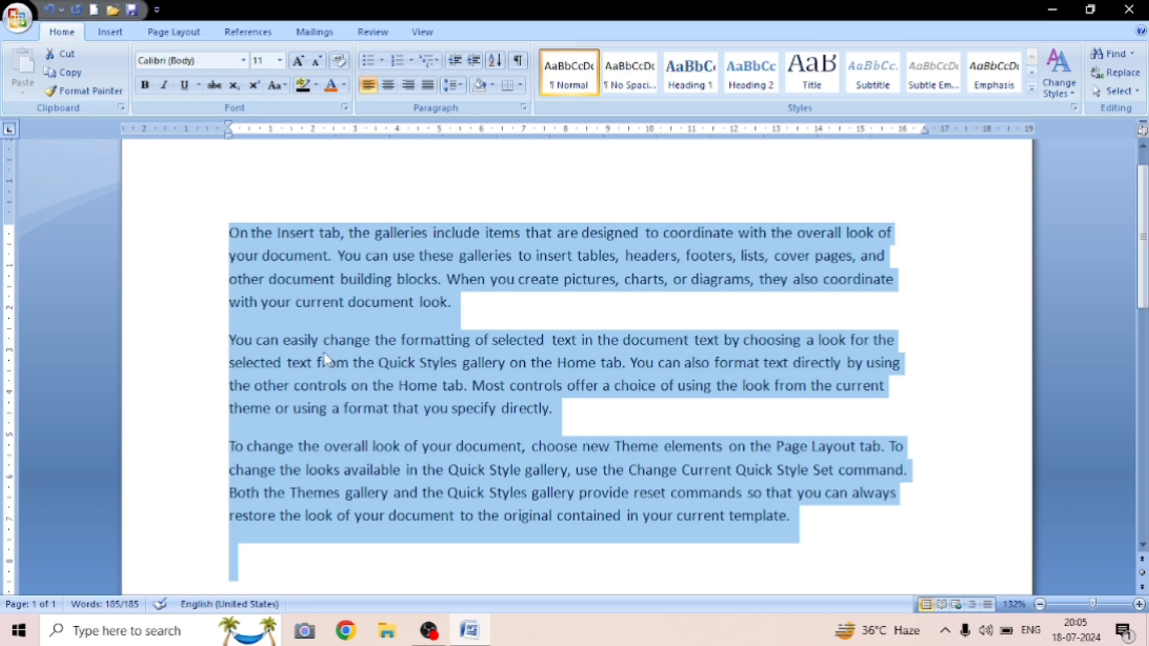
left_click(67, 73)
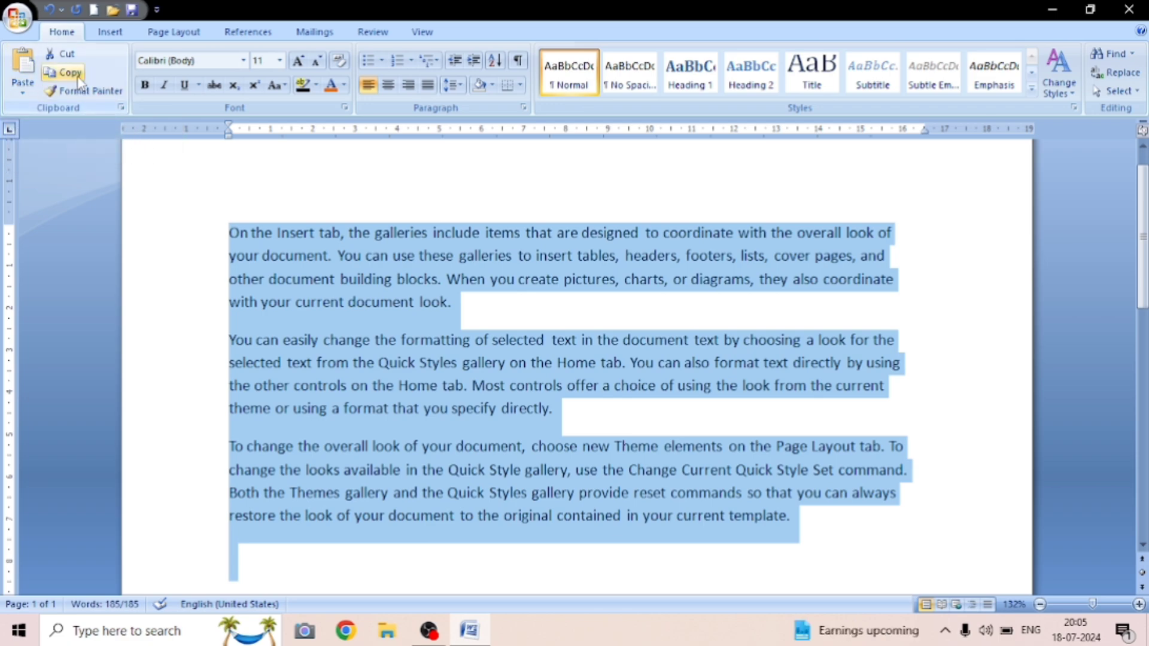
left_click(67, 55)
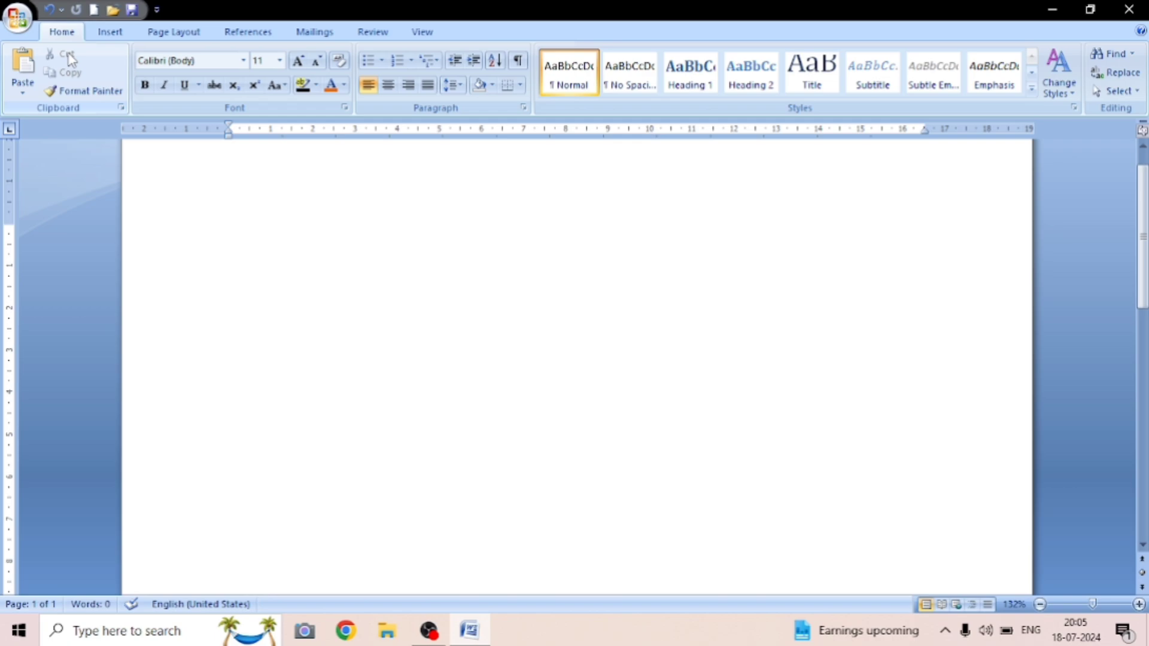
left_click(25, 65)
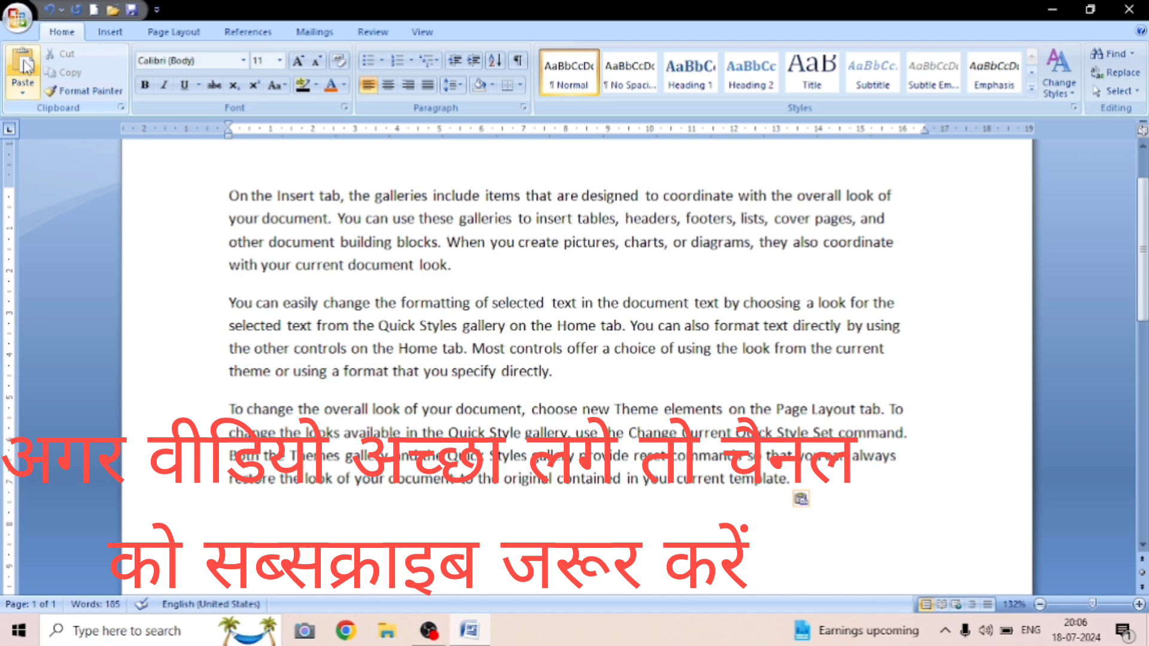
Use Paste Special to insert the cut text below the last paragraph as Picture (Enhanced Metafile).
left_click(24, 94)
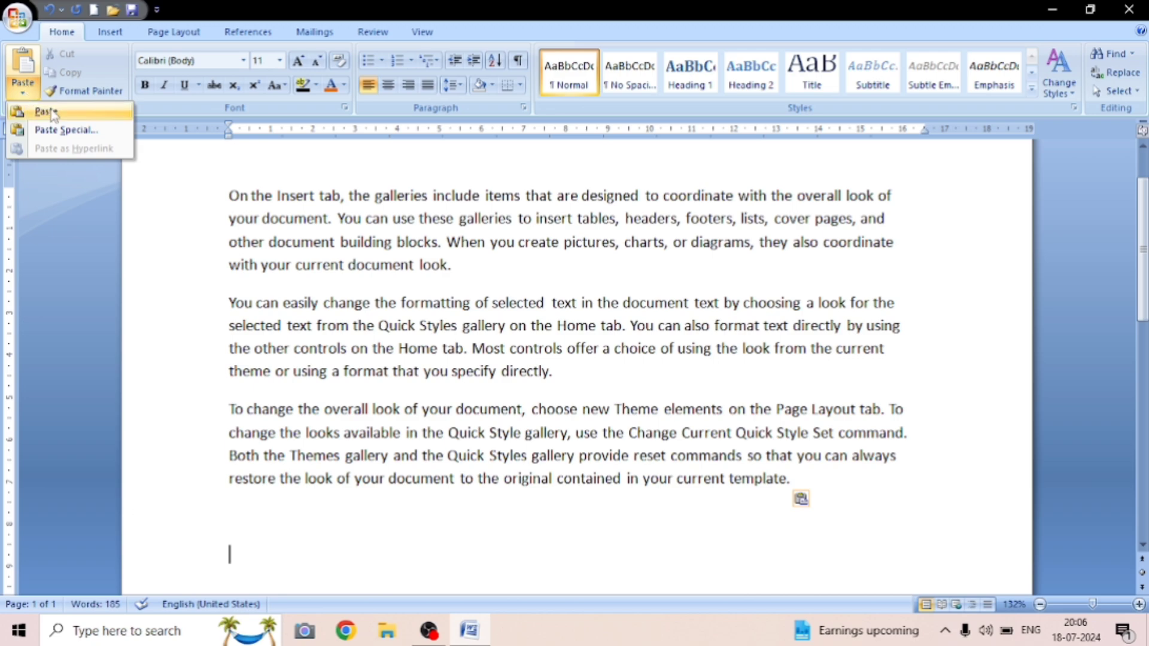
left_click(54, 128)
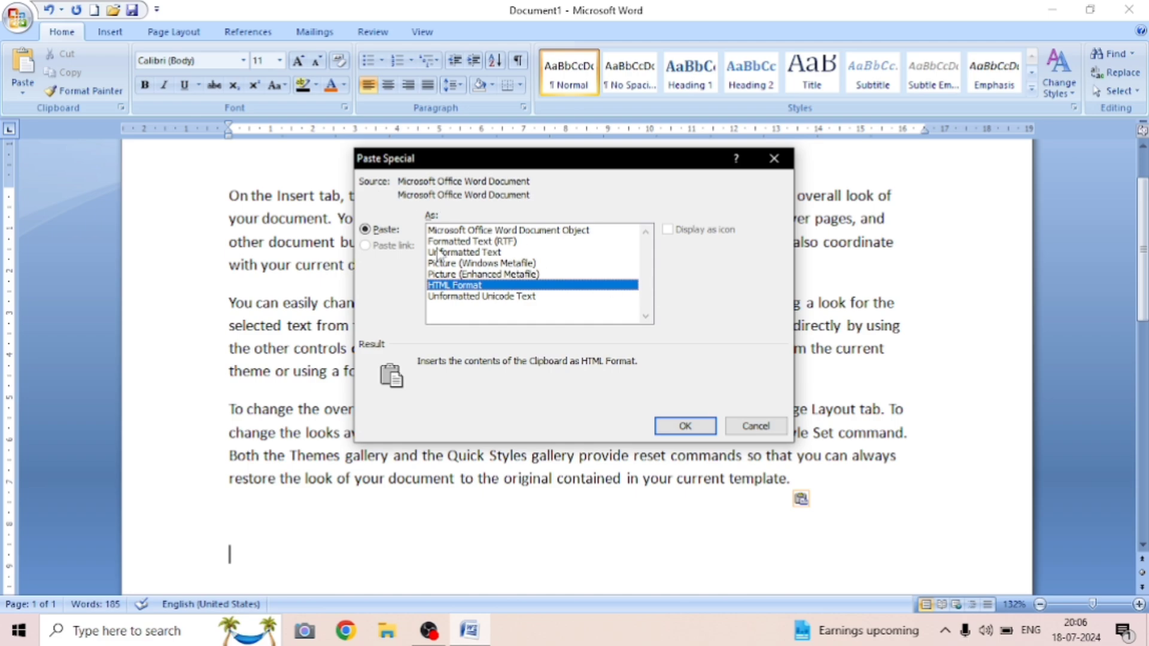
left_click(452, 274)
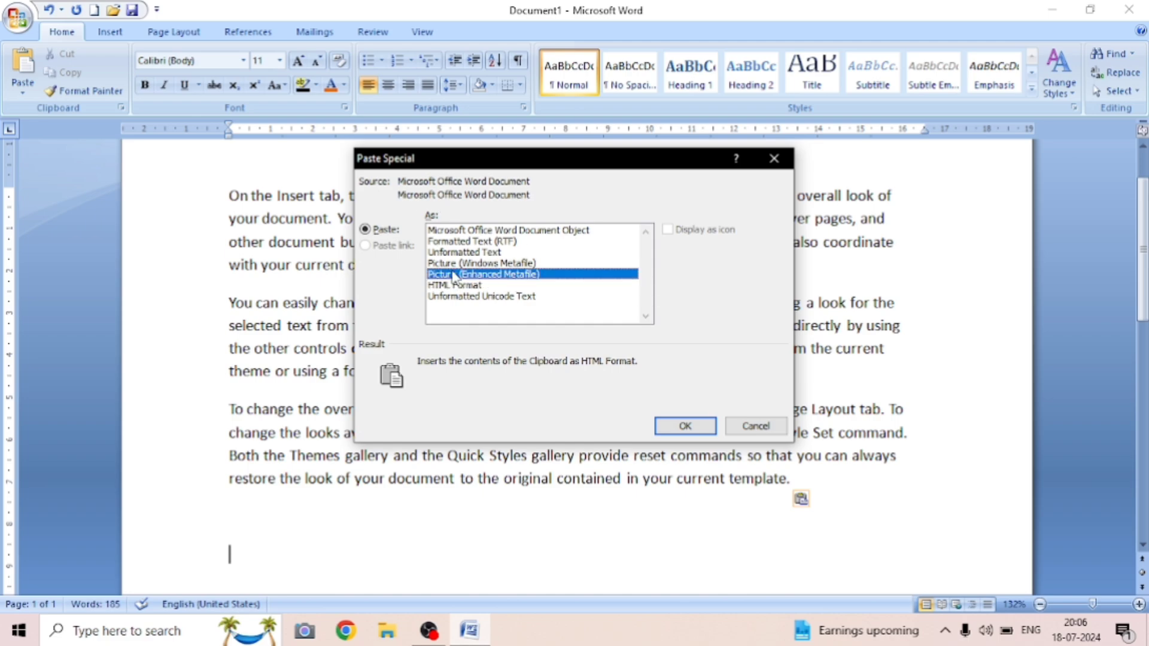
left_click(696, 427)
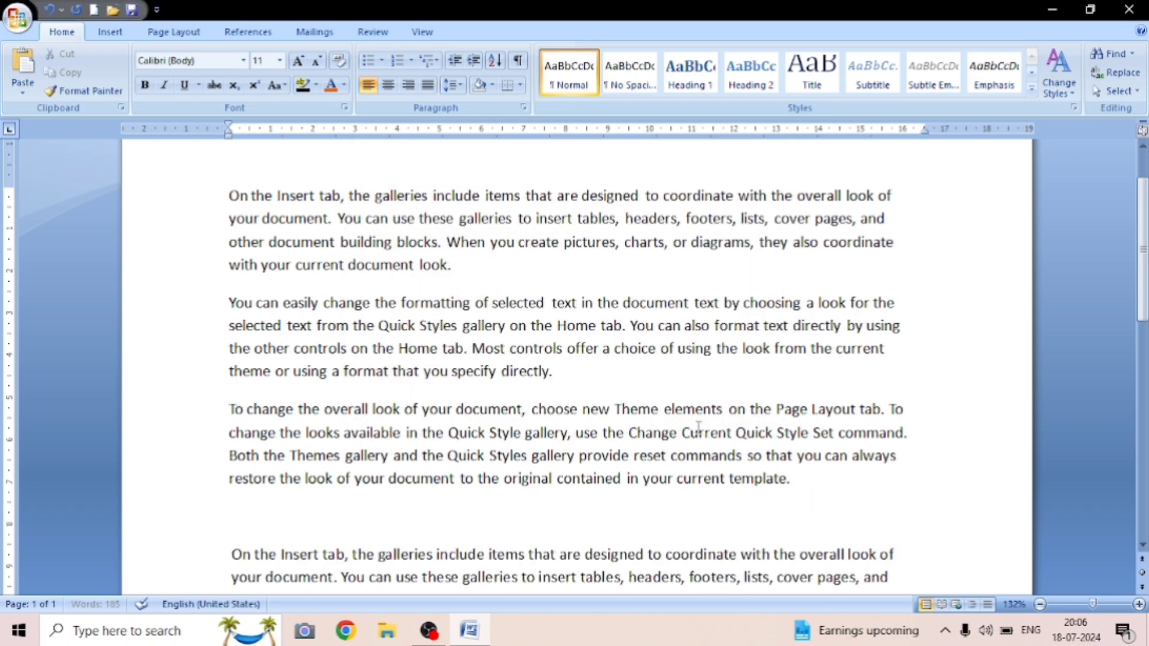
scroll(1142, 317, "down", 5)
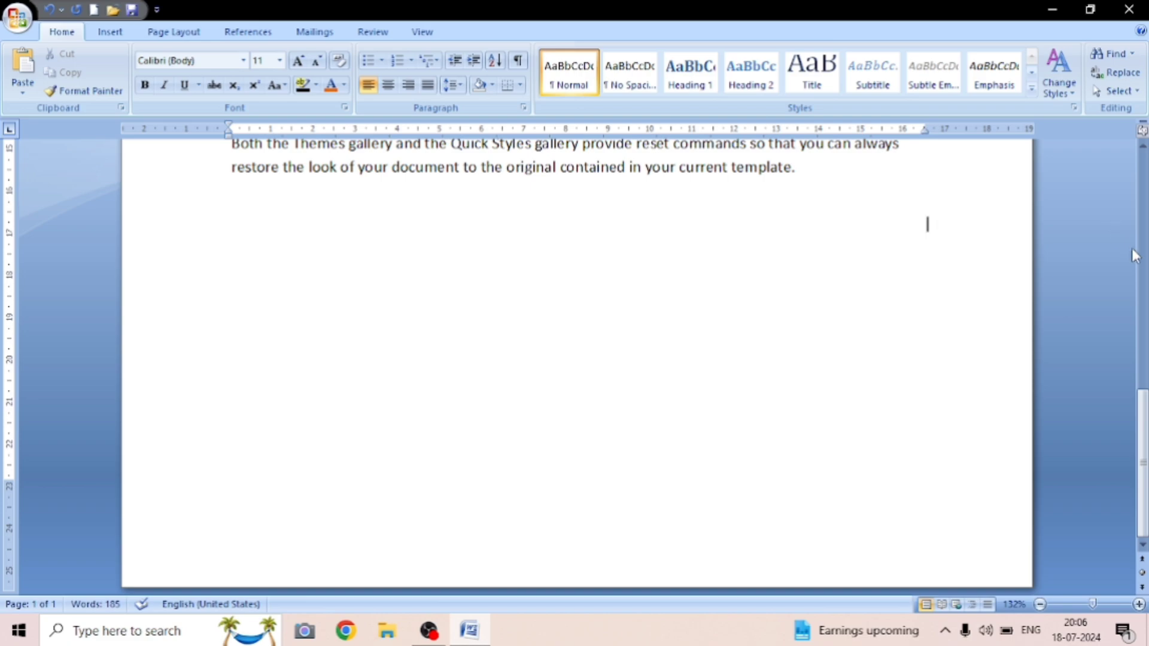
scroll(1137, 256, "up", 6)
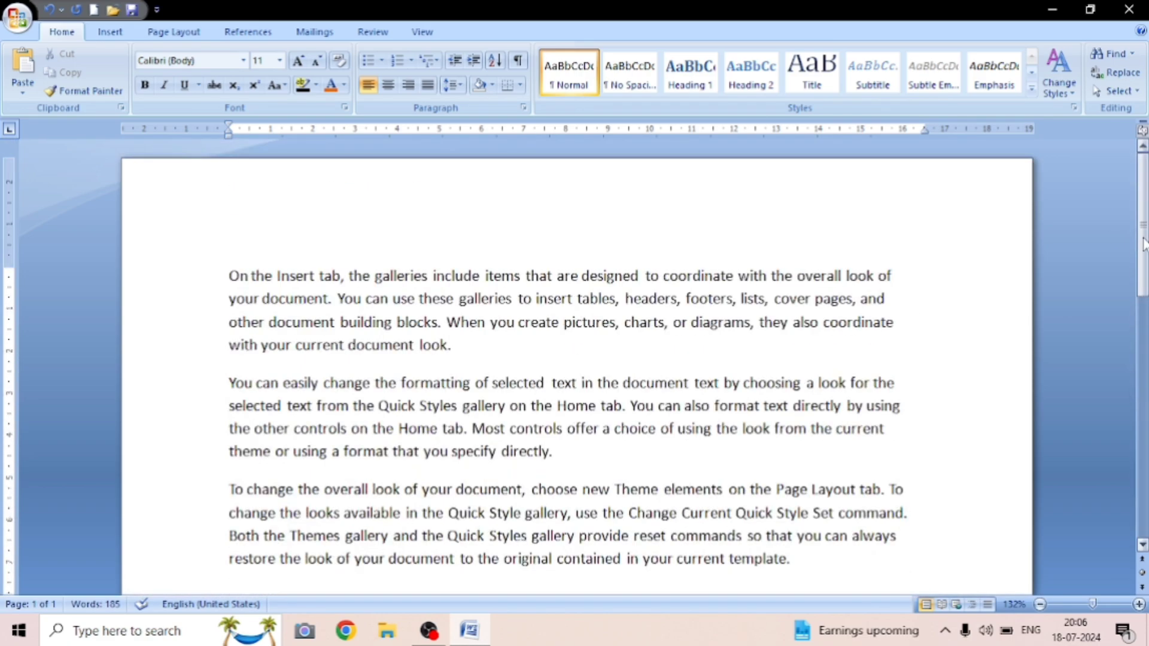
left_click(759, 405)
scroll(789, 358, "down", 6)
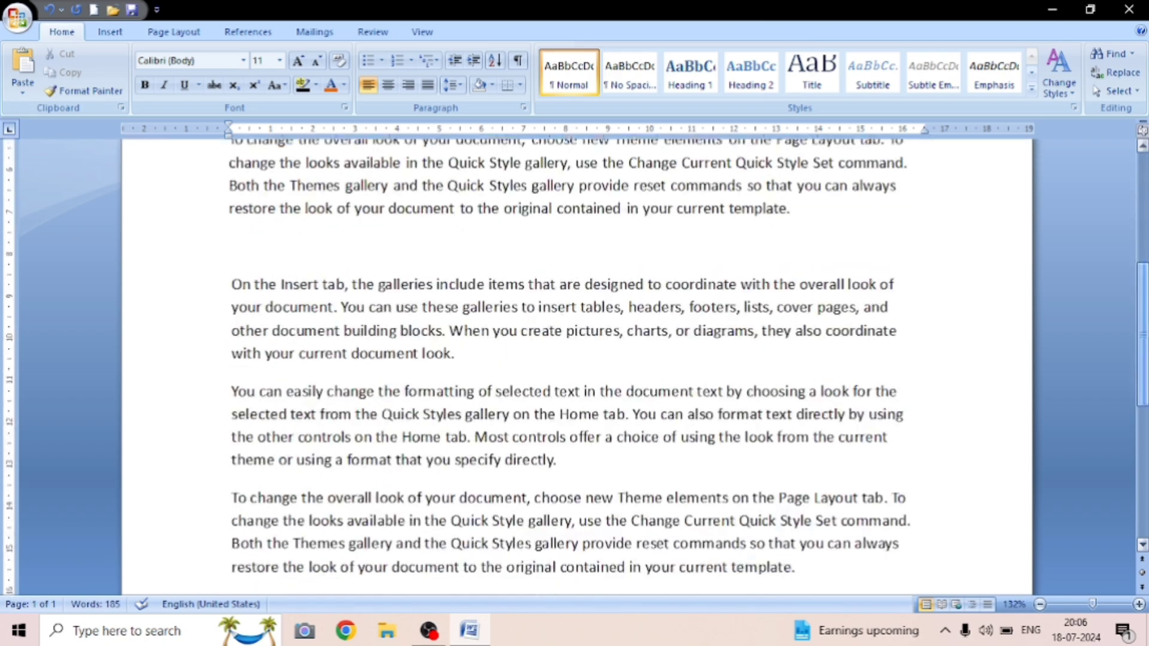
Move the pasted picture of the text up into the last paragraph's final line and delete it.
left_click(789, 358)
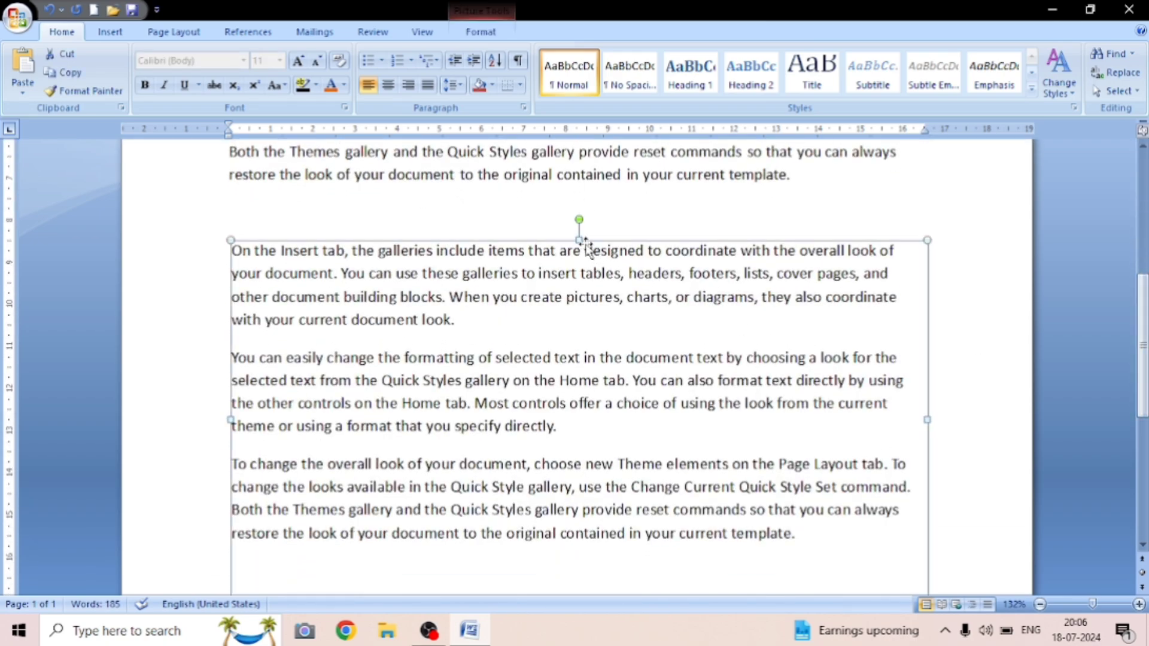
left_click_drag(582, 245, 583, 192)
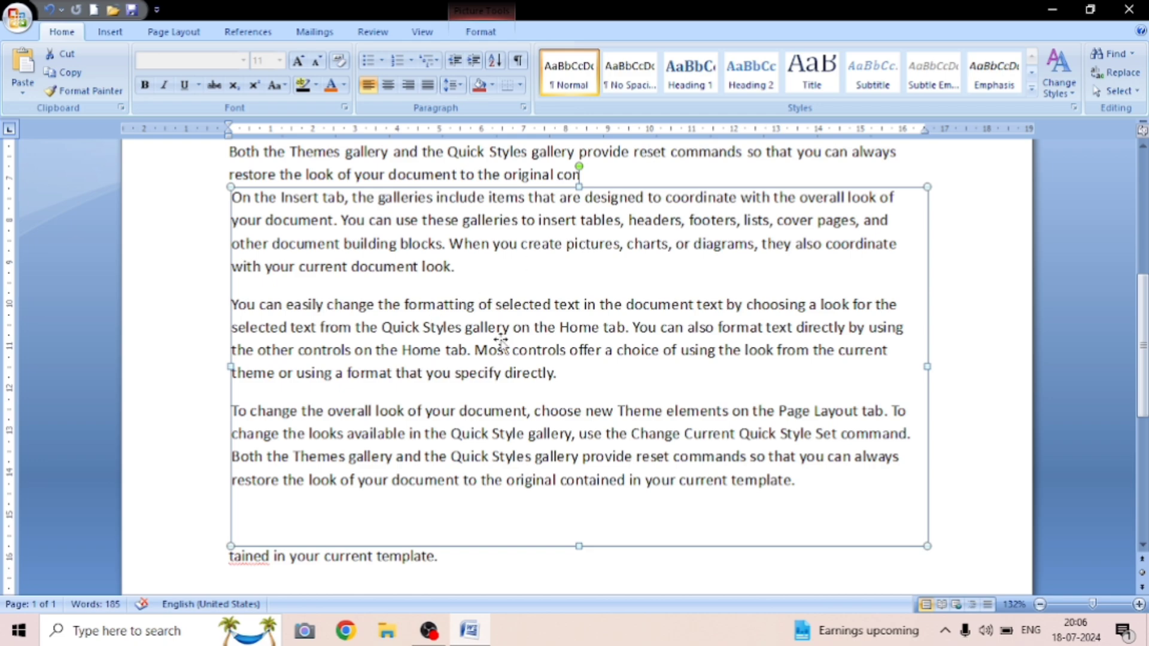
key("Delete")
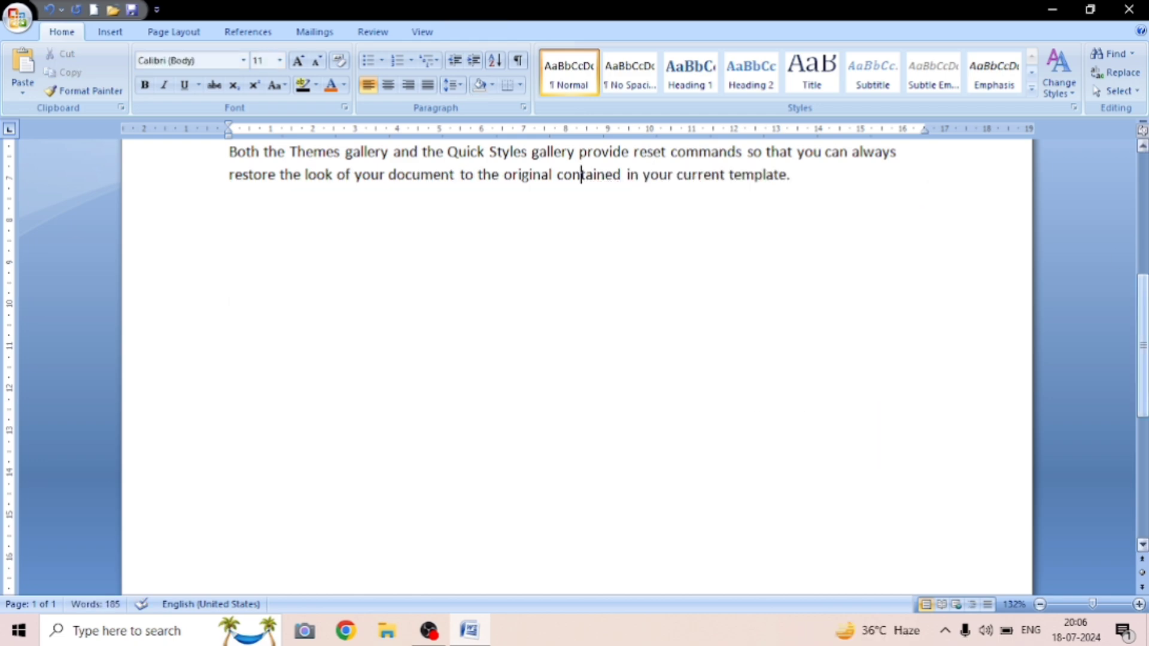
scroll(1143, 293, "up", 5)
left_click(852, 288)
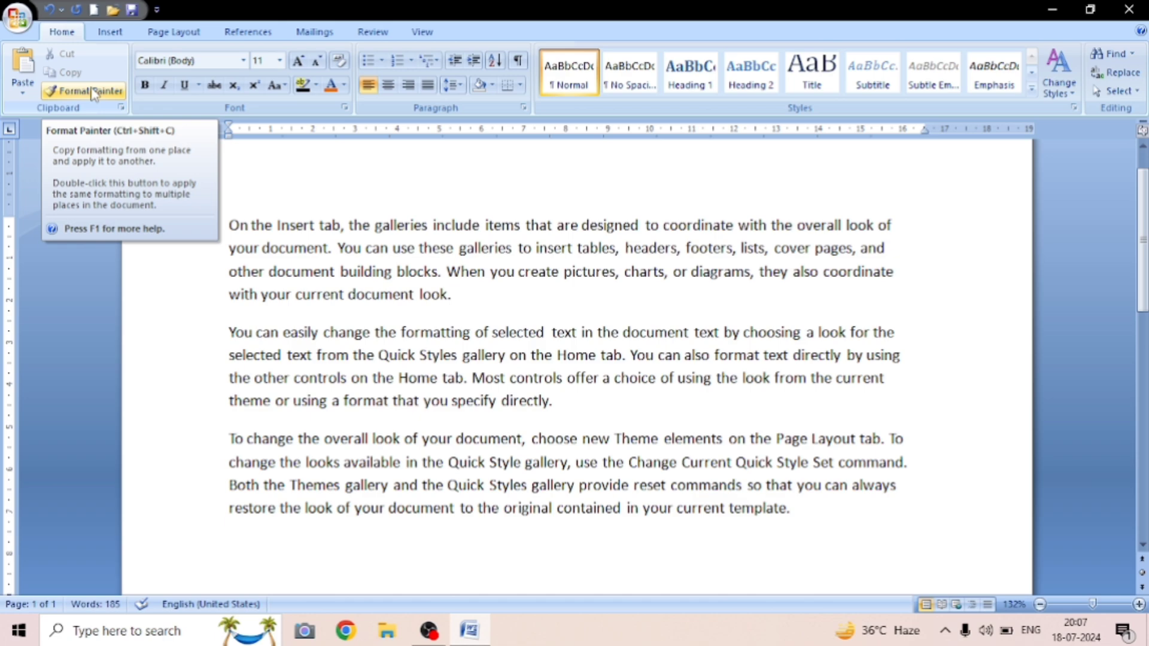
Make the first paragraph, starting with "On the Insert tab", bold.
left_click(345, 225)
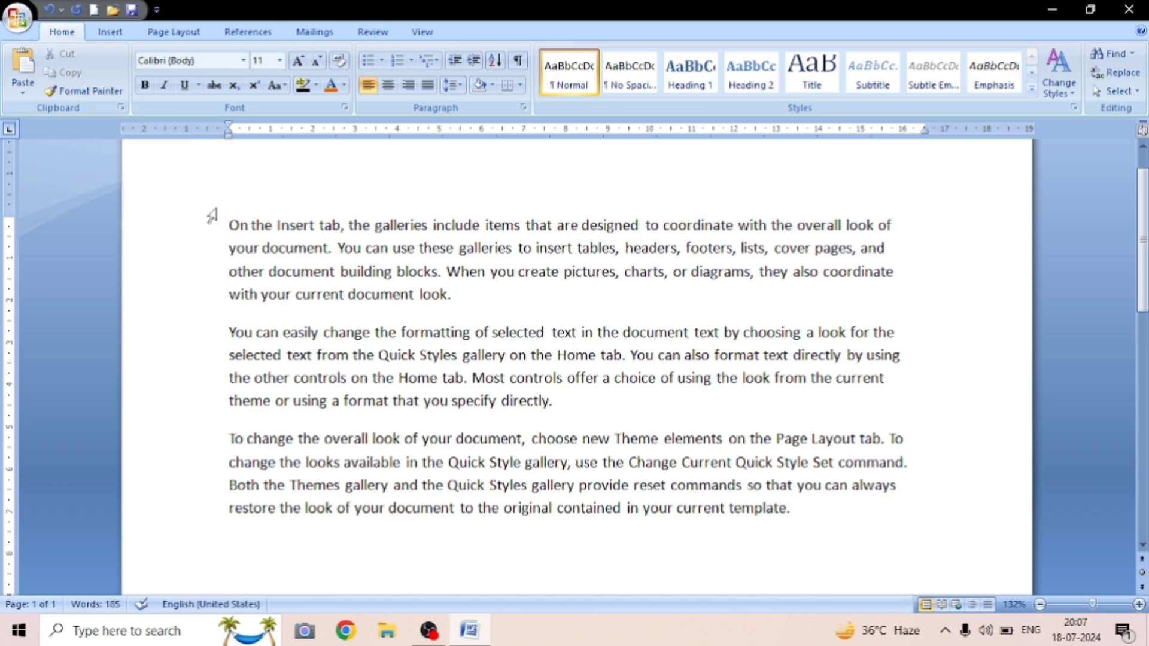
left_click_drag(230, 225, 454, 305)
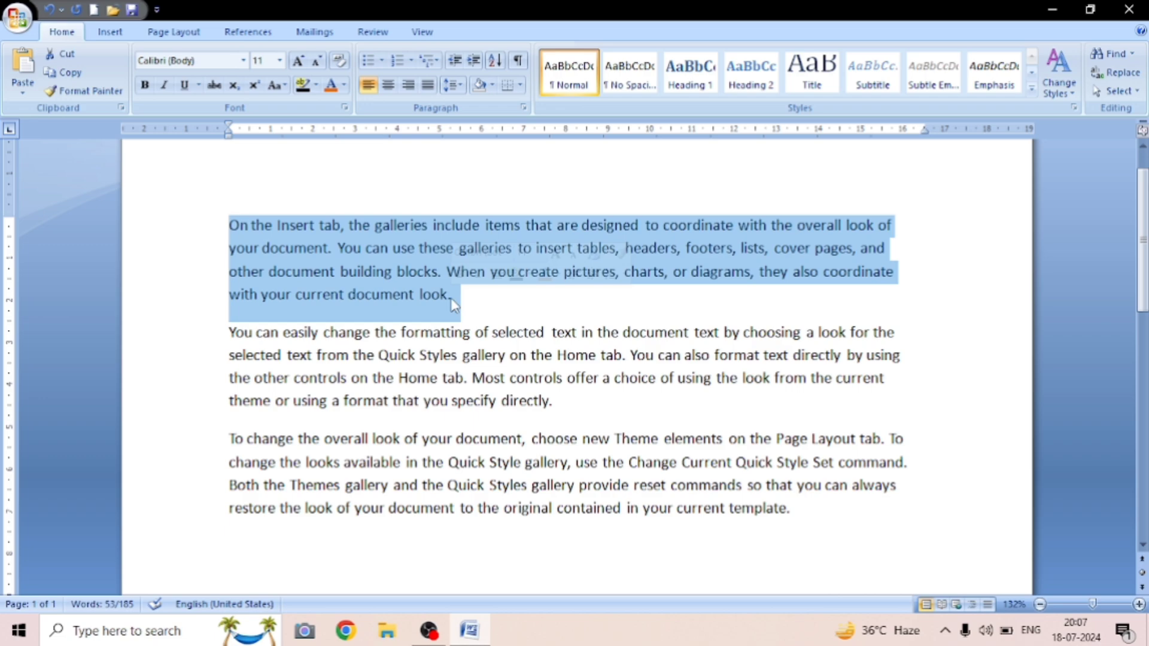
left_click(144, 84)
left_click(542, 381)
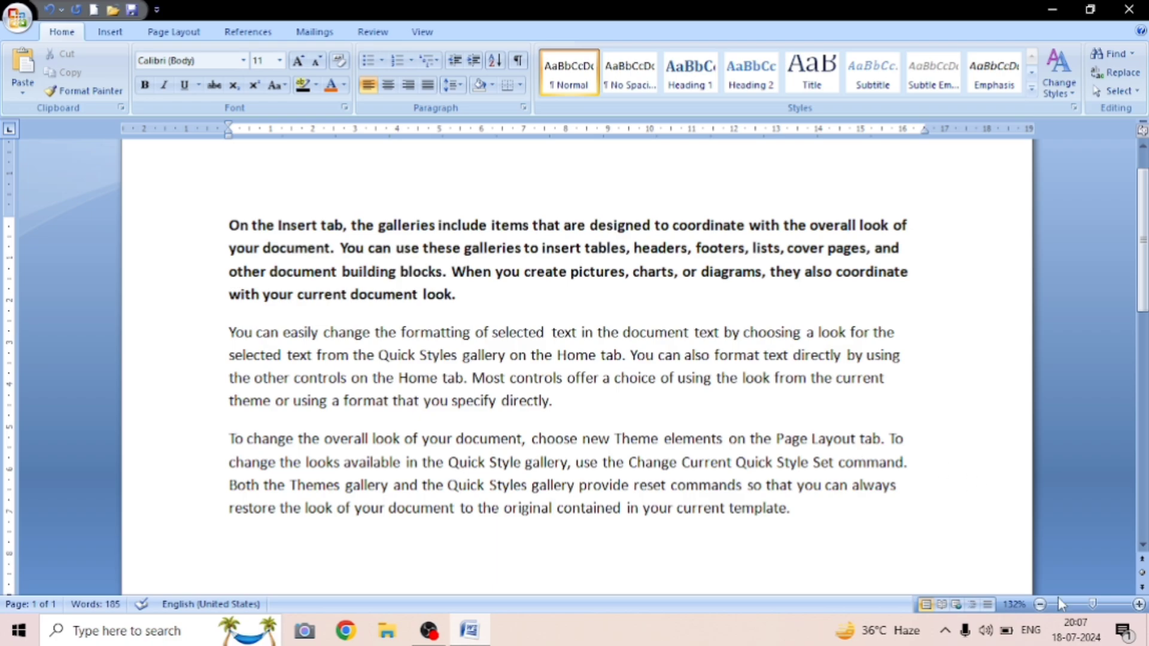
Increase the font size of the bold first paragraph to 16.
left_click_drag(1093, 604, 1094, 604)
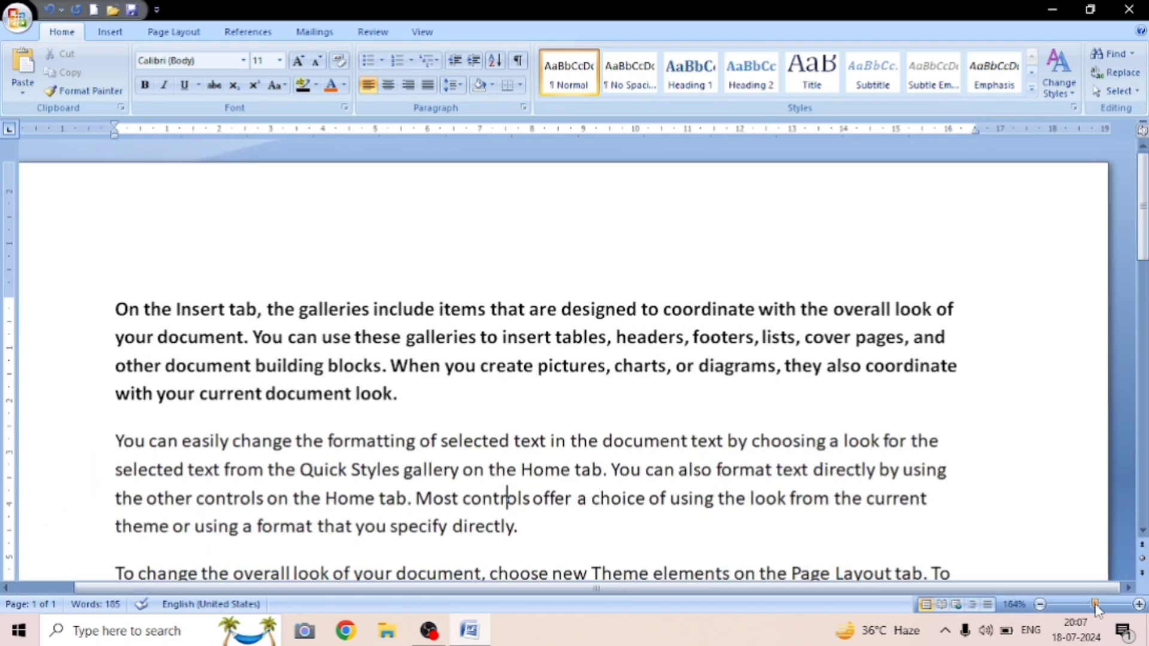
scroll(562, 359, "down", 2)
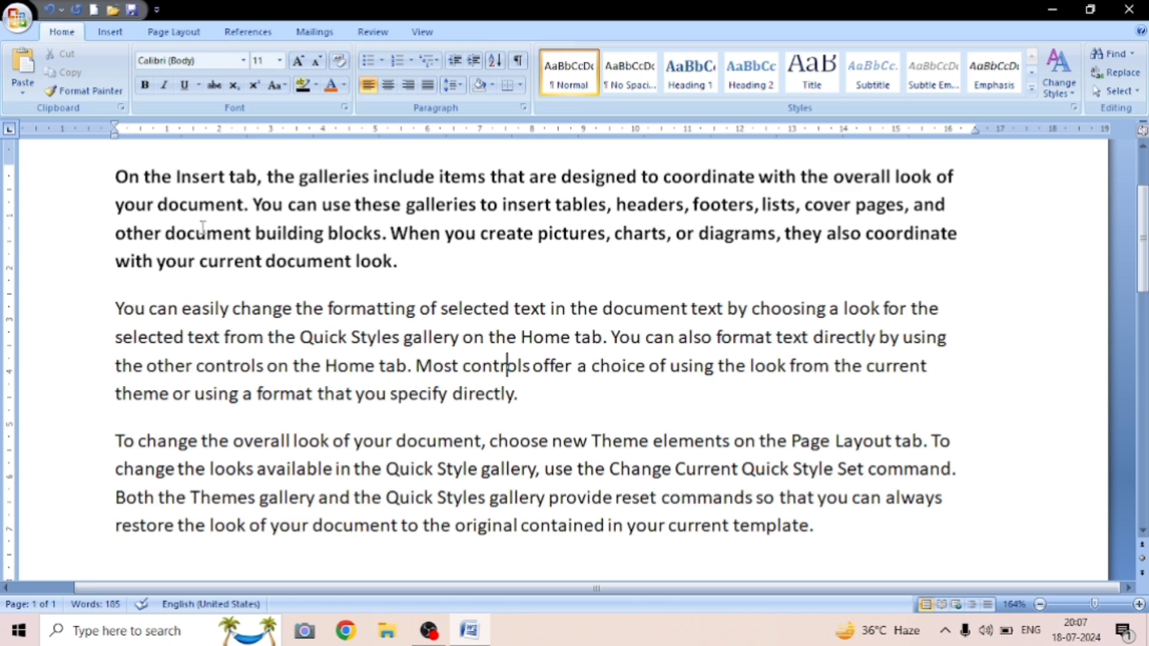
left_click_drag(117, 175, 396, 275)
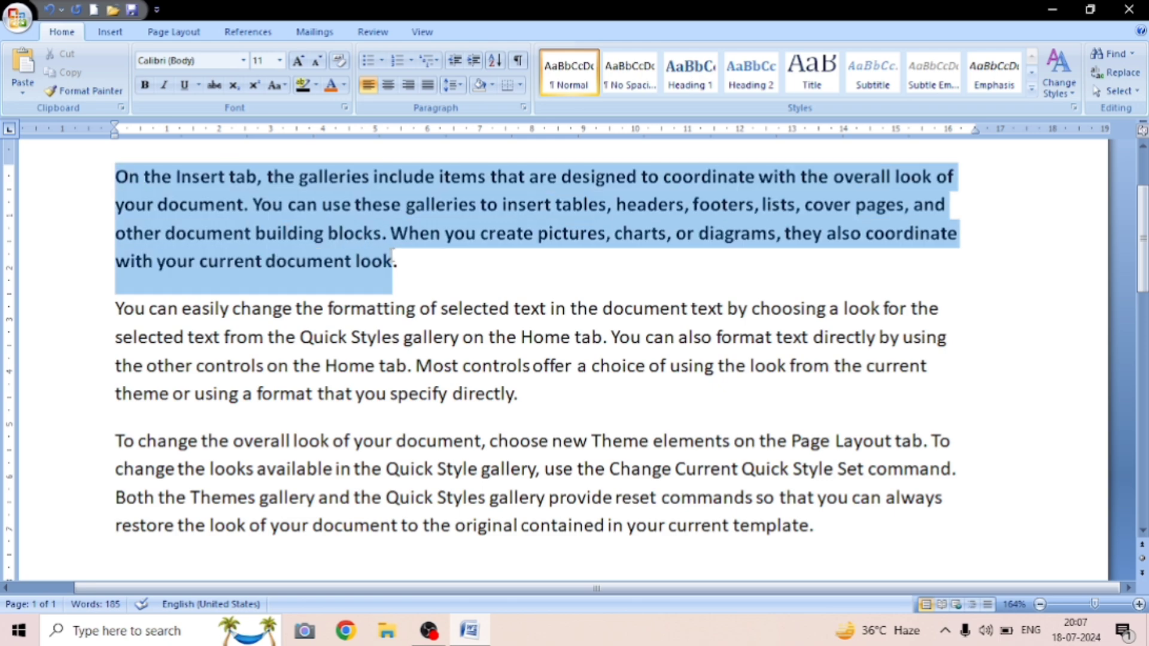
left_click(279, 60)
left_click(298, 61)
left_click(298, 61)
left_click(298, 61)
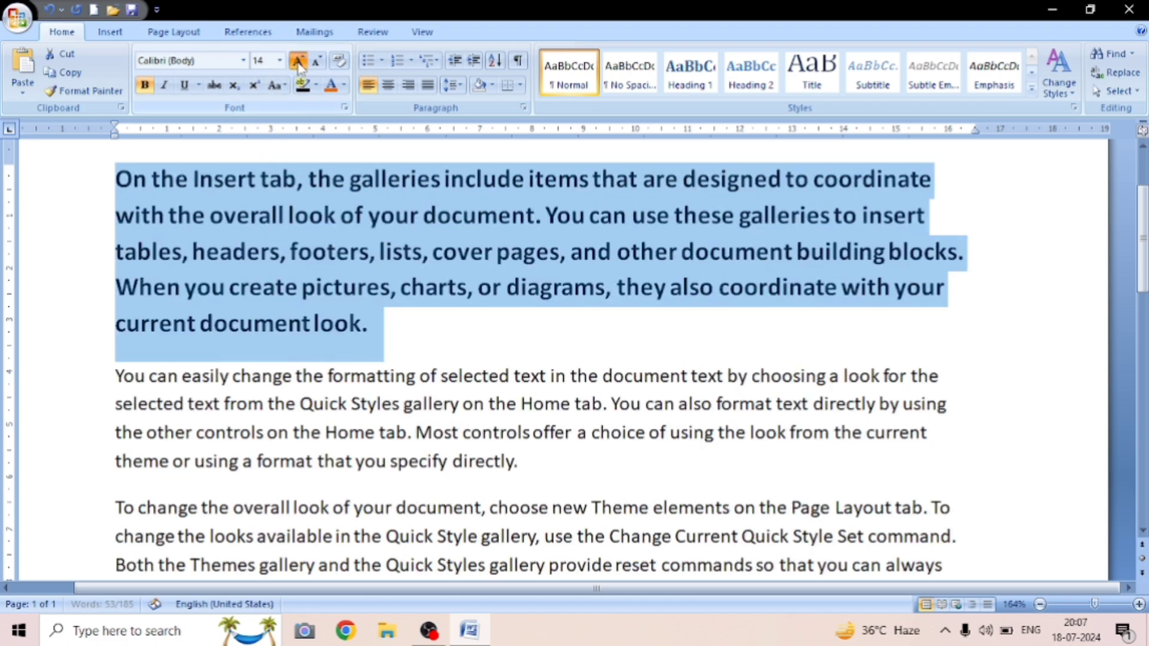
left_click(298, 61)
left_click(512, 281)
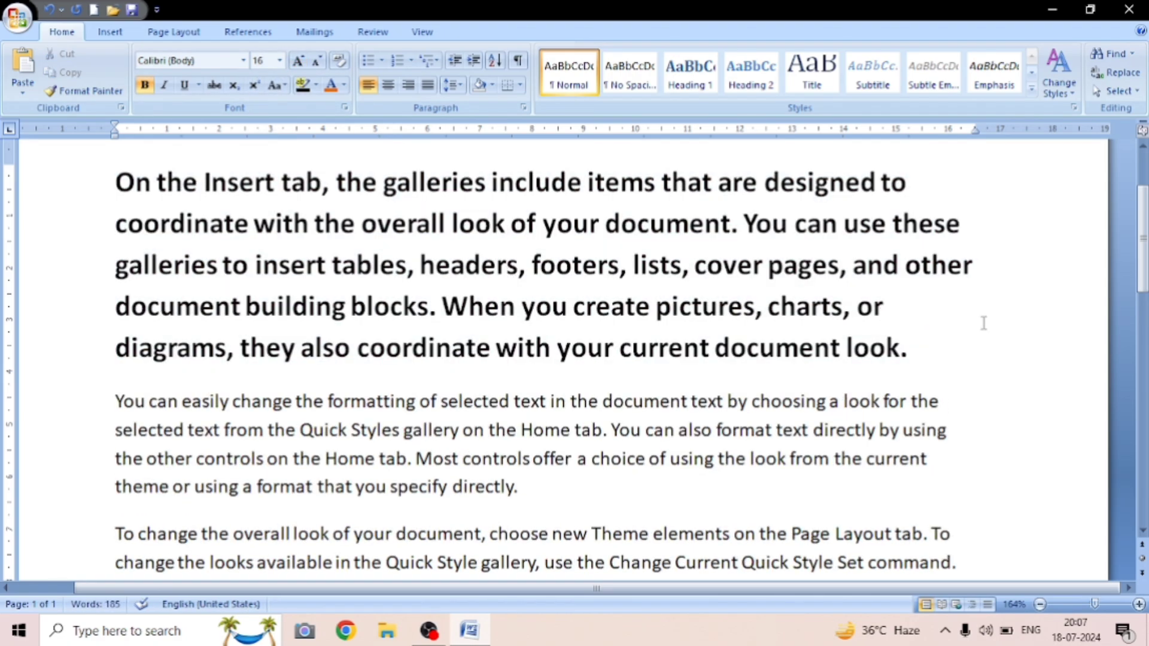
left_click(899, 407)
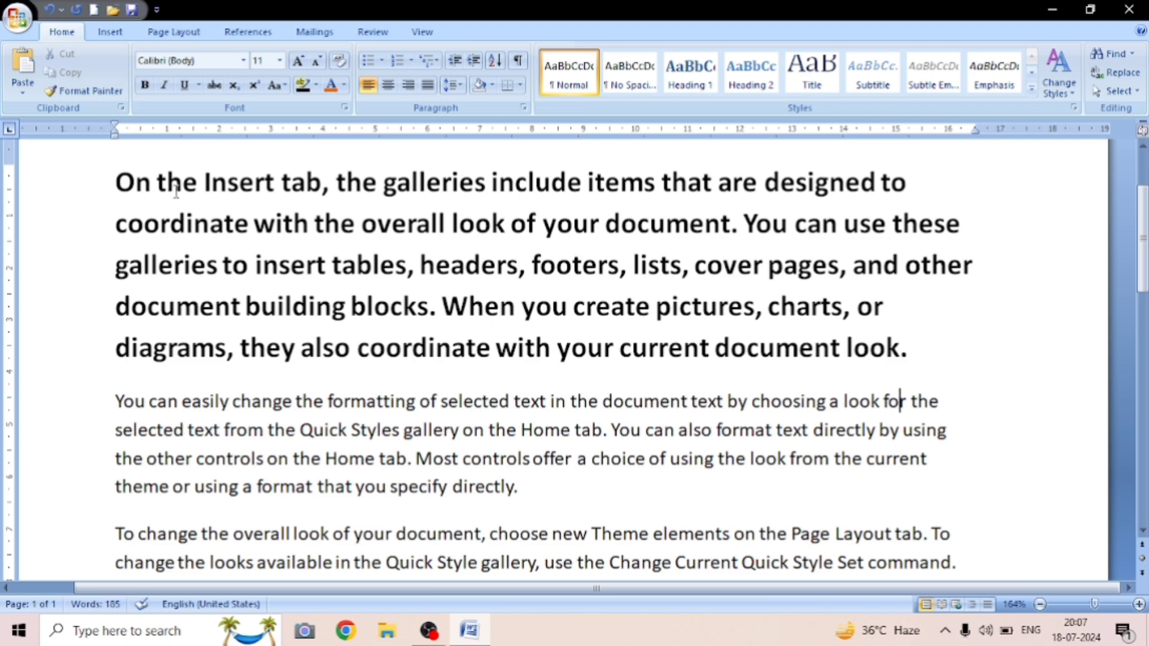
Copy the formatting of the word "On" with Format Painter onto the second paragraph and the first line of the third.
left_click_drag(116, 181, 148, 188)
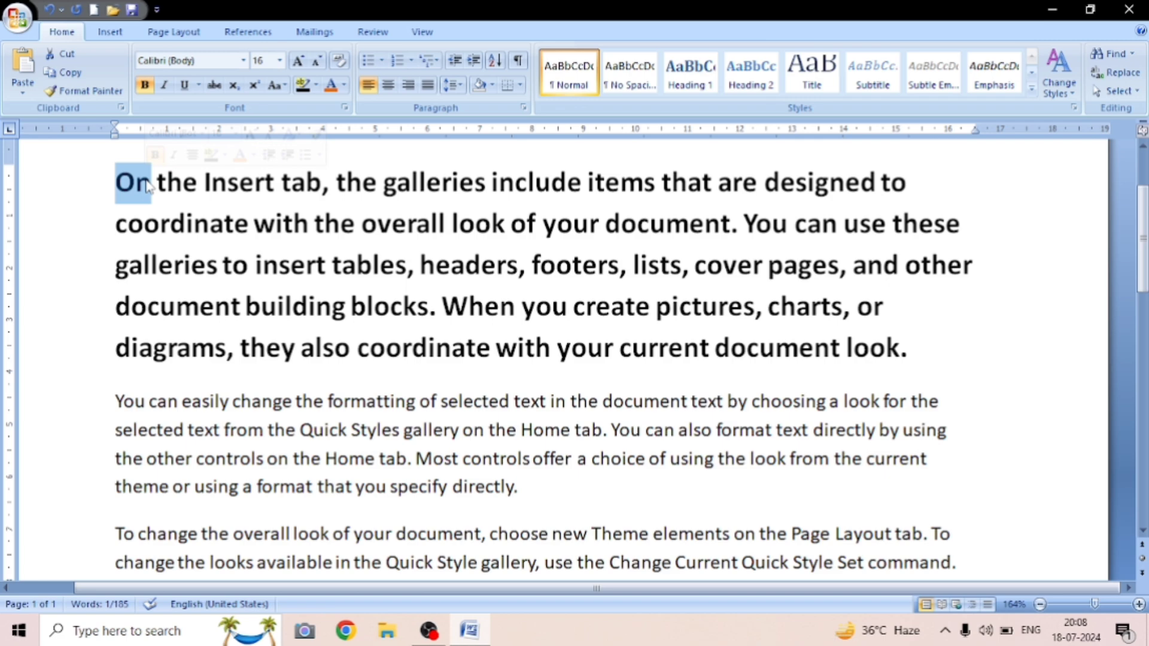
left_click(84, 93)
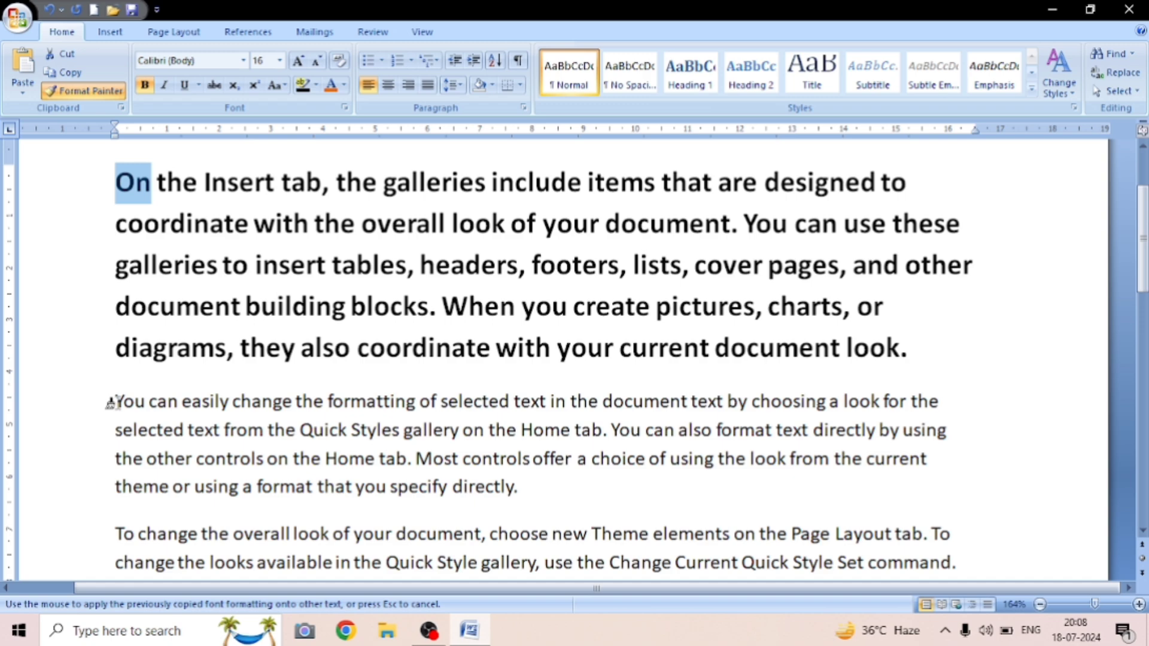
mouse_move(111, 402)
left_mouse_down()
mouse_move(158, 406)
mouse_move(220, 442)
mouse_move(443, 515)
mouse_move(727, 528)
mouse_move(748, 512)
mouse_move(952, 532)
left_mouse_up()
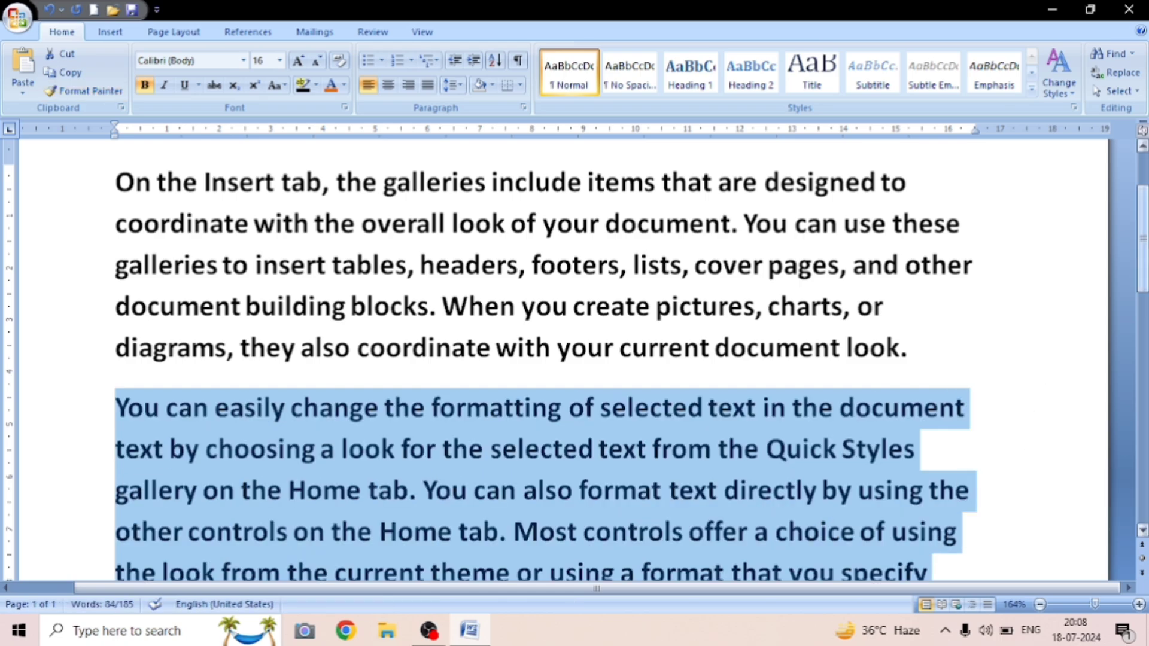
Undo the copied formatting, the font size increases and the bold so that all three paragraphs return to plain text.
scroll(1047, 382, "down", 1)
scroll(1011, 354, "down", 1)
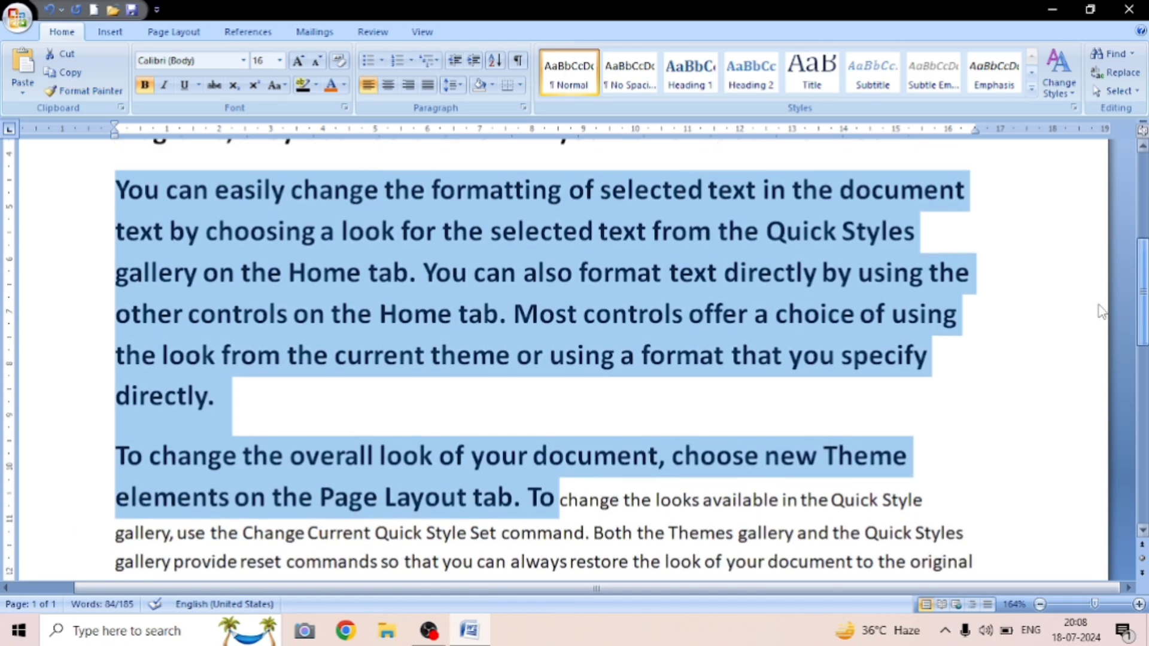
left_click(1007, 354)
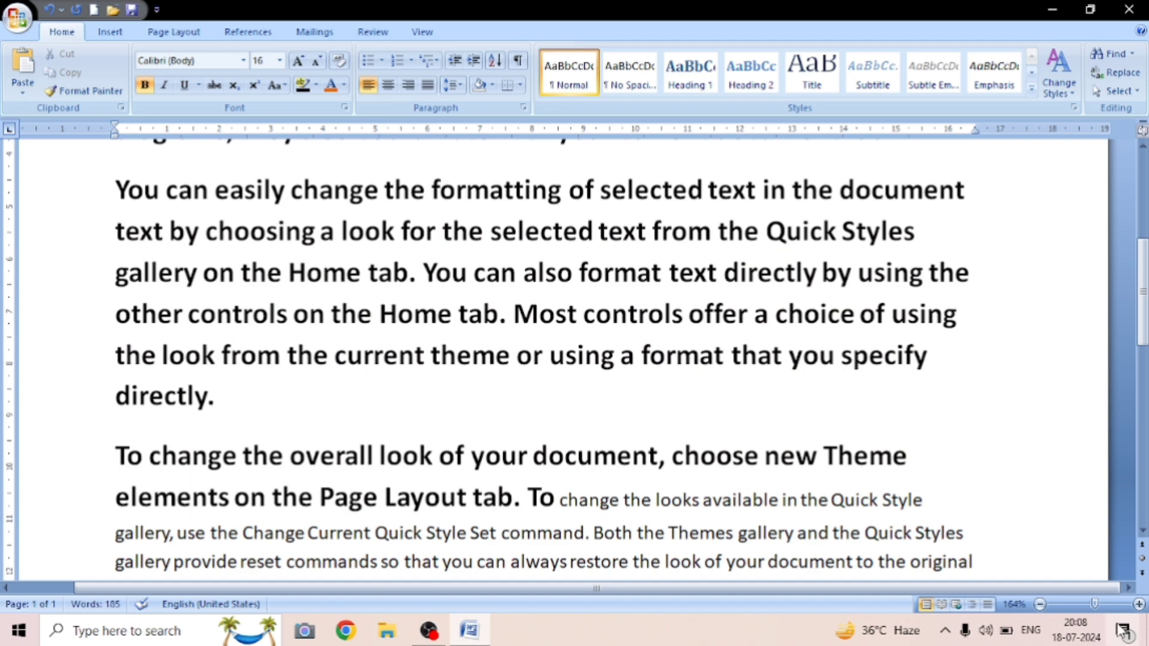
left_click(1083, 604)
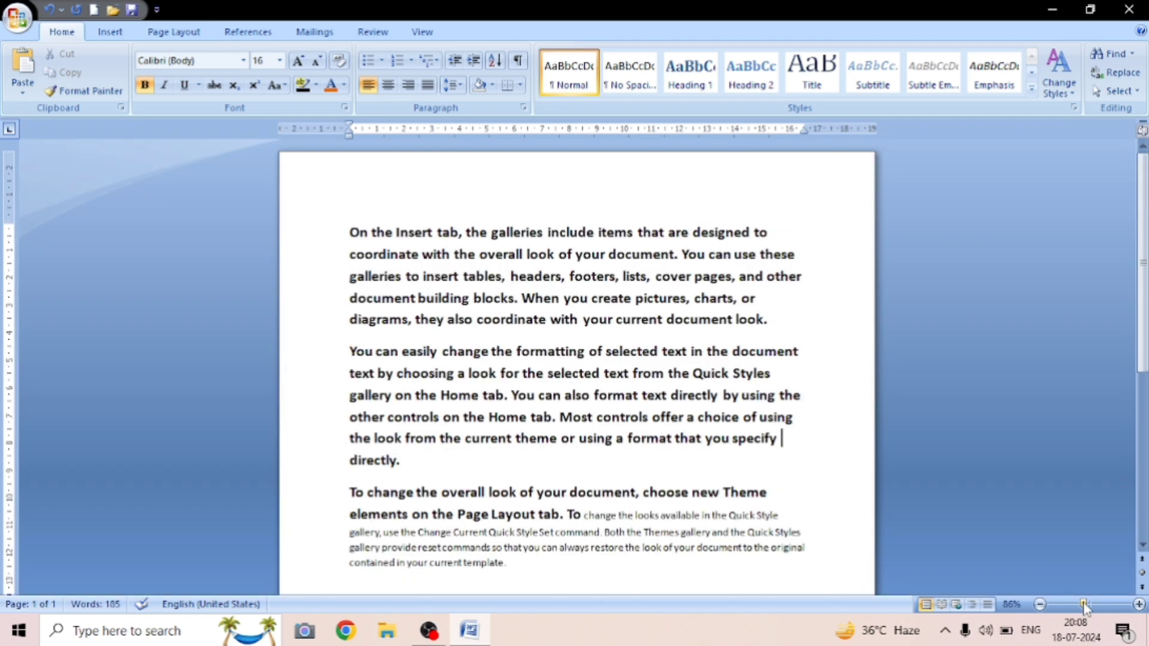
left_click(1089, 604)
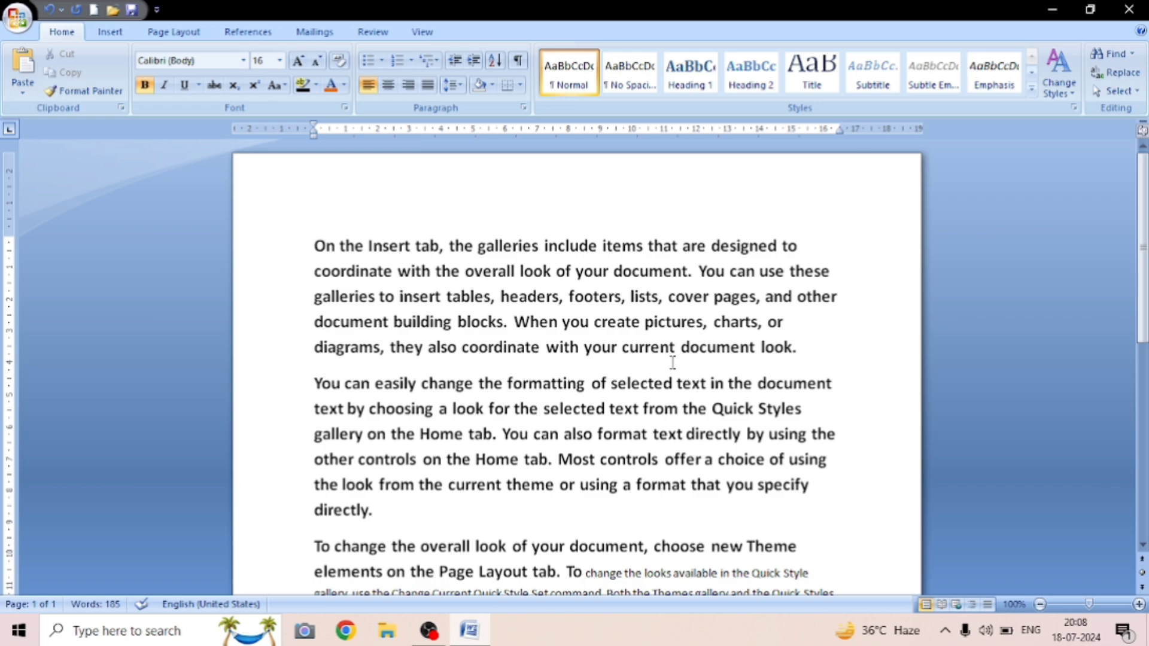
key("ctrl+z")
key("ctrl+z")
key("ctrl+z")
key("ctrl+z")
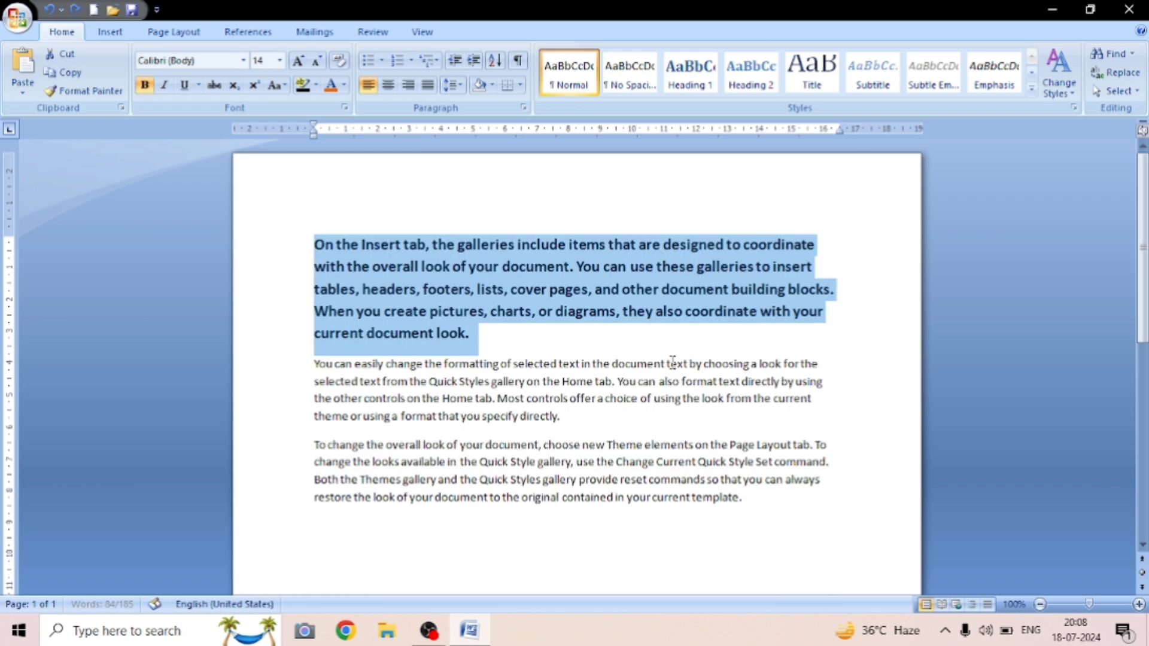
key("ctrl+z")
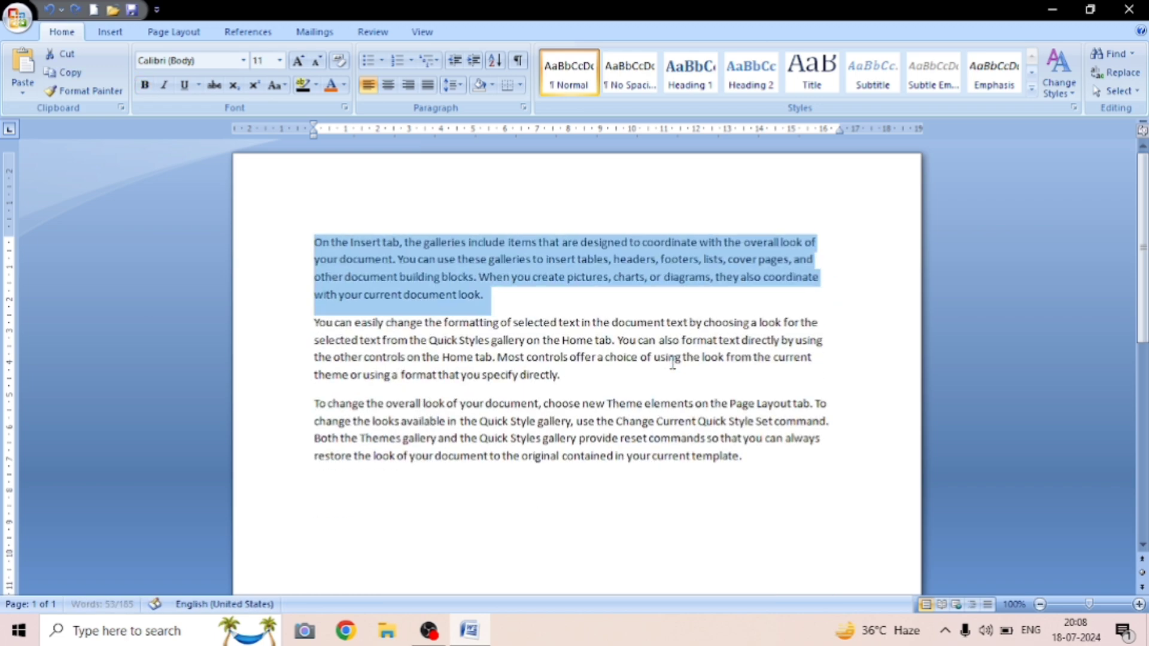
left_click(563, 375)
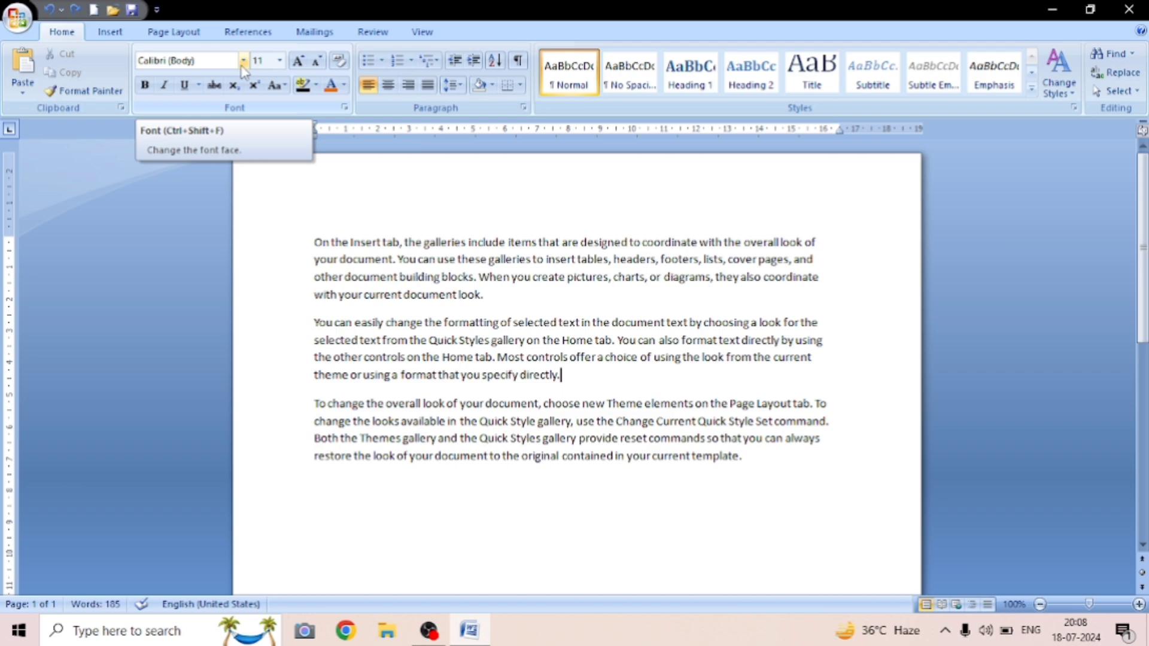
Change the font of the whole first paragraph to Algerian.
left_click(311, 247)
left_click_drag(407, 291, 489, 294)
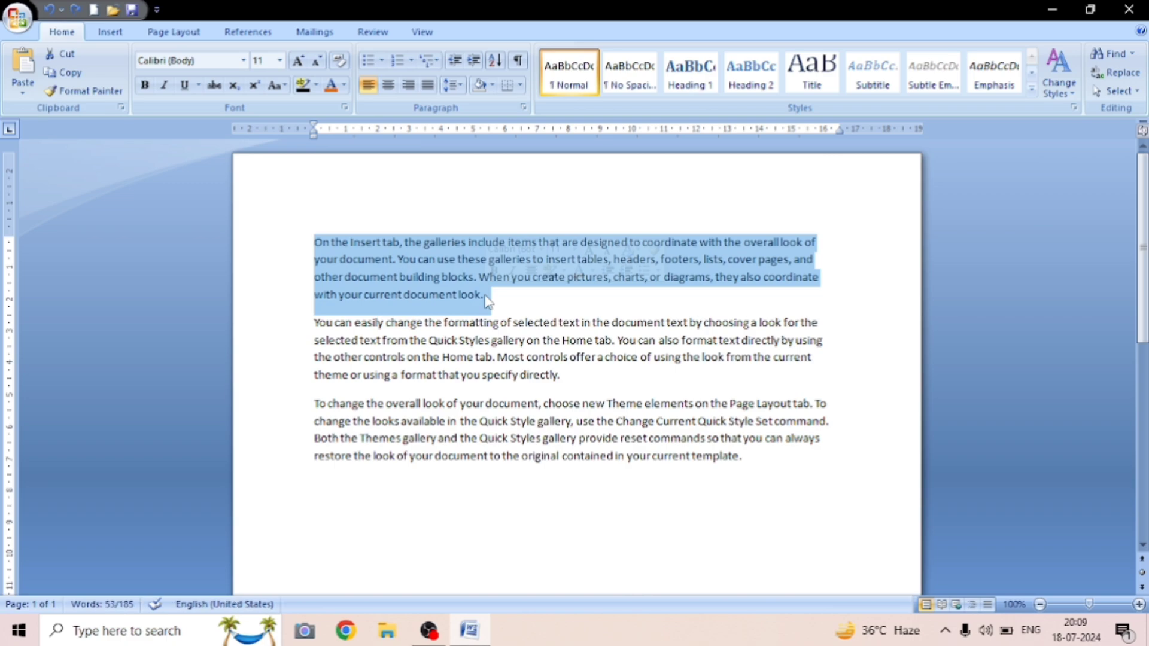
left_click(243, 62)
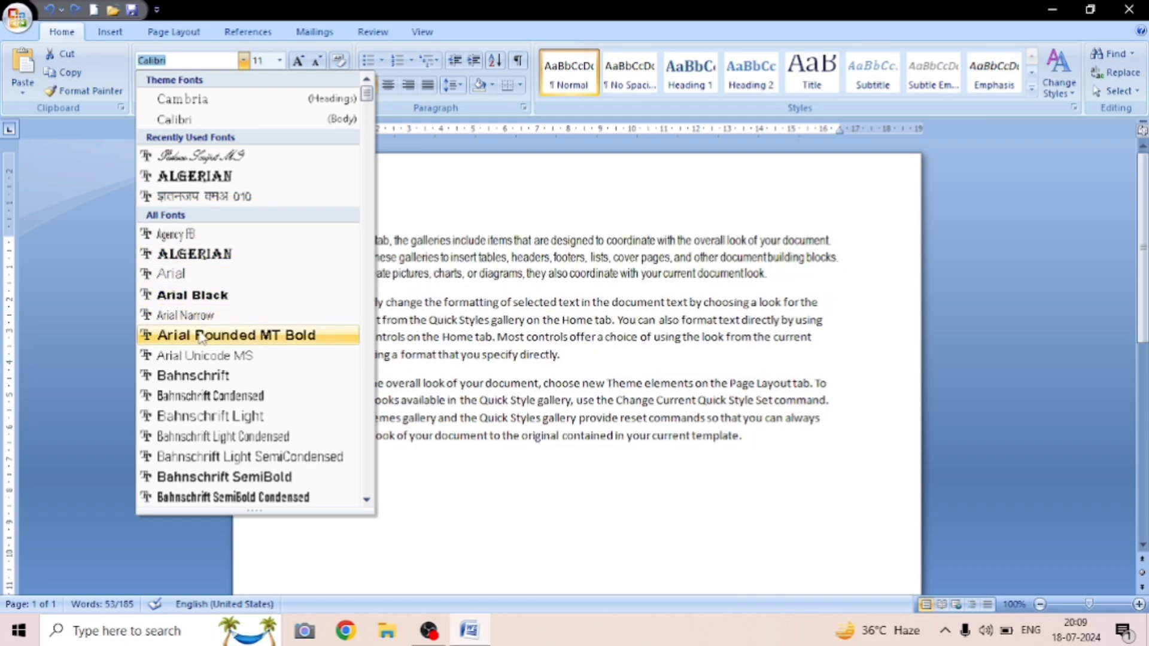
left_click(194, 256)
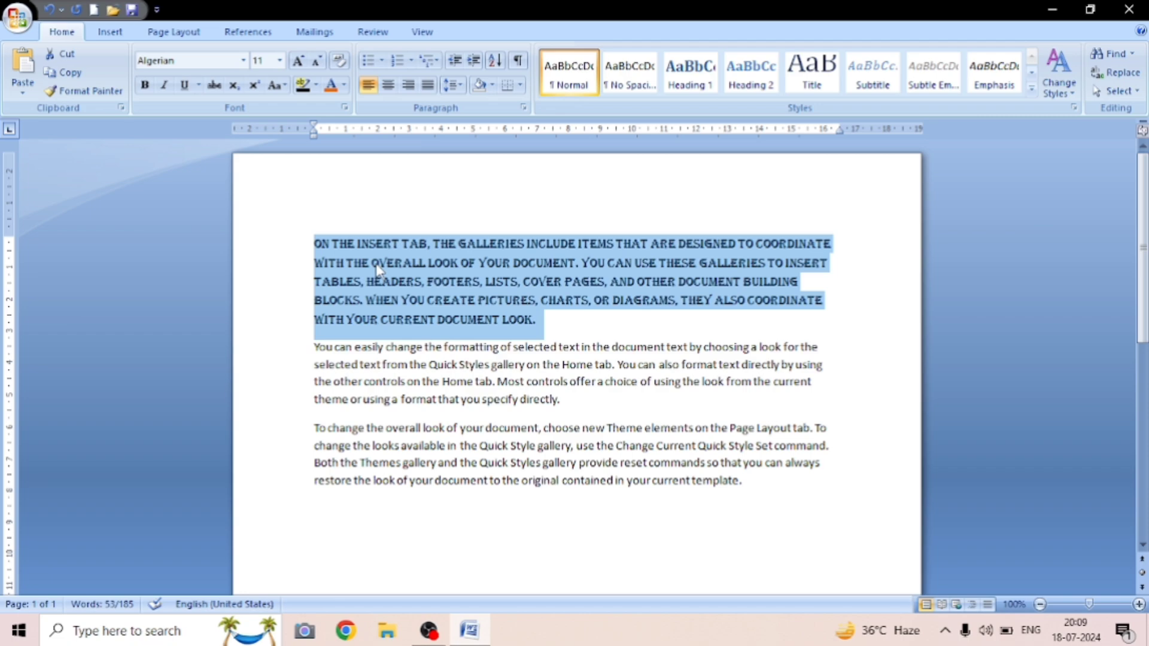
left_click(378, 269)
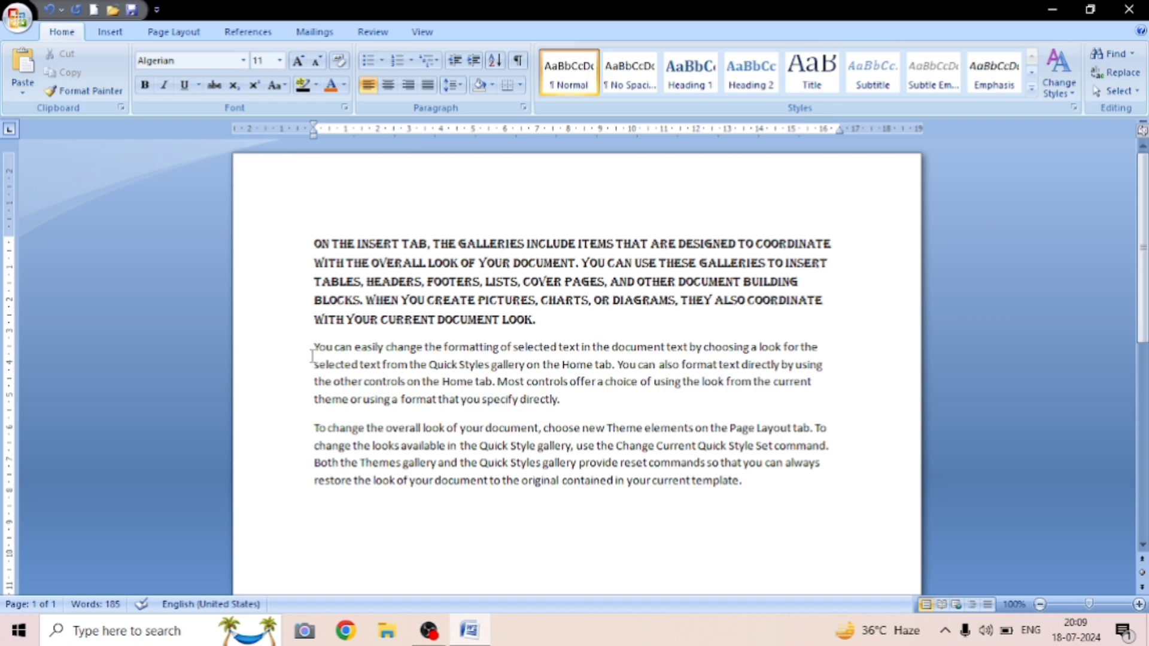
Set the first line of the second paragraph to font size 18 and return it to 11.
left_click_drag(314, 347, 816, 351)
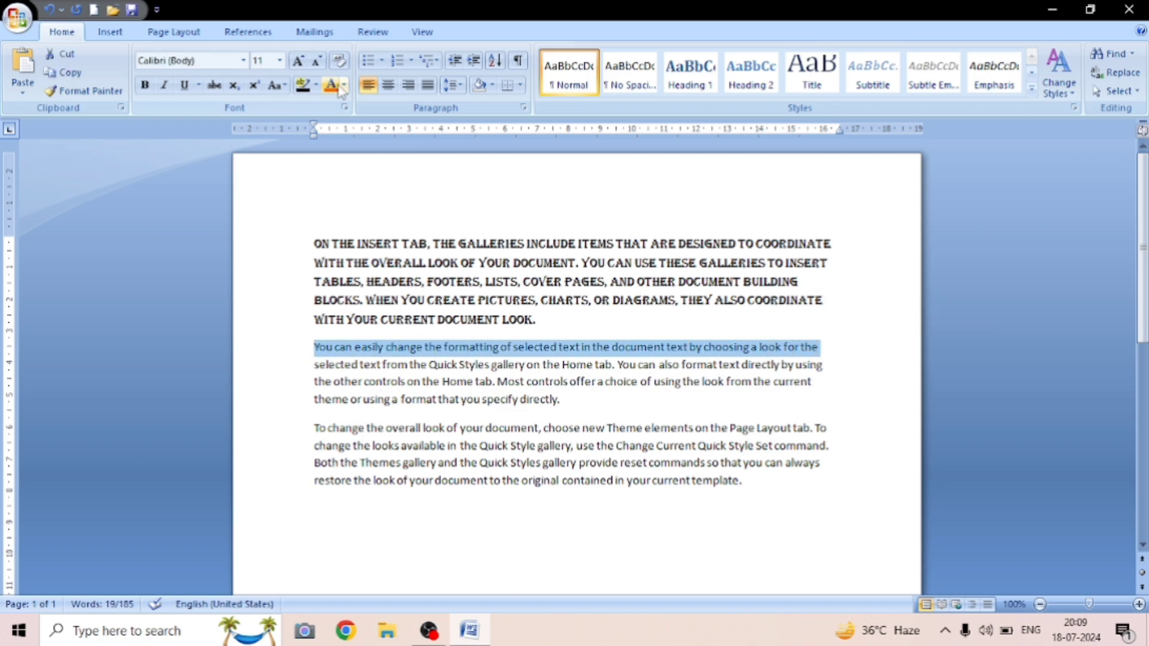
left_click(279, 60)
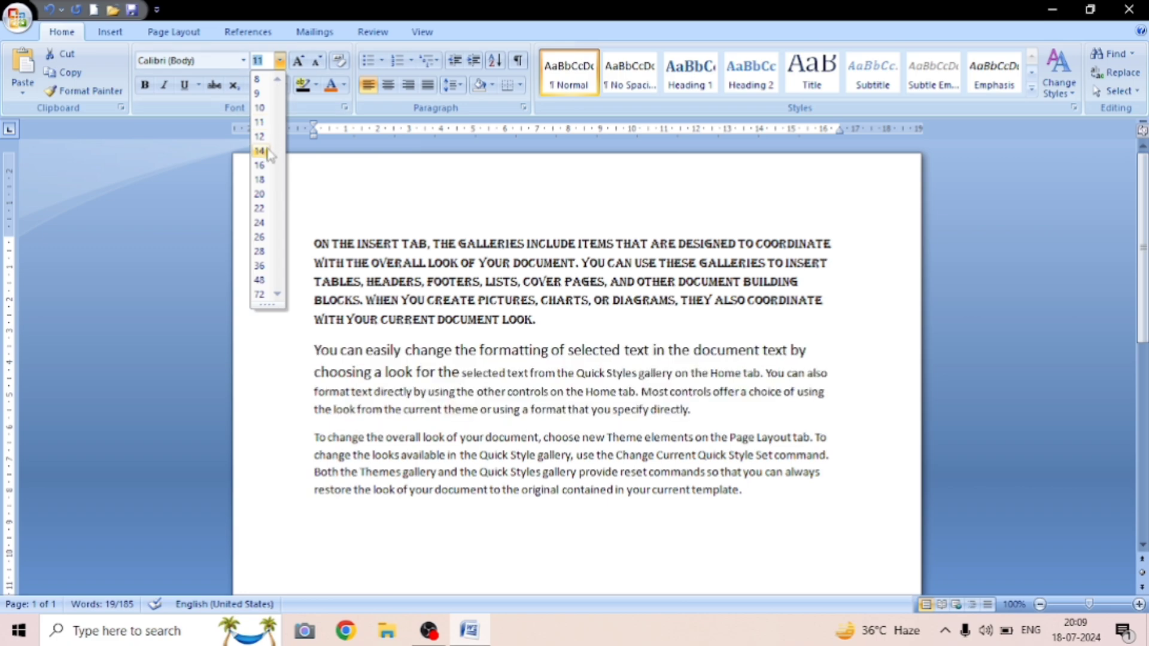
left_click(262, 180)
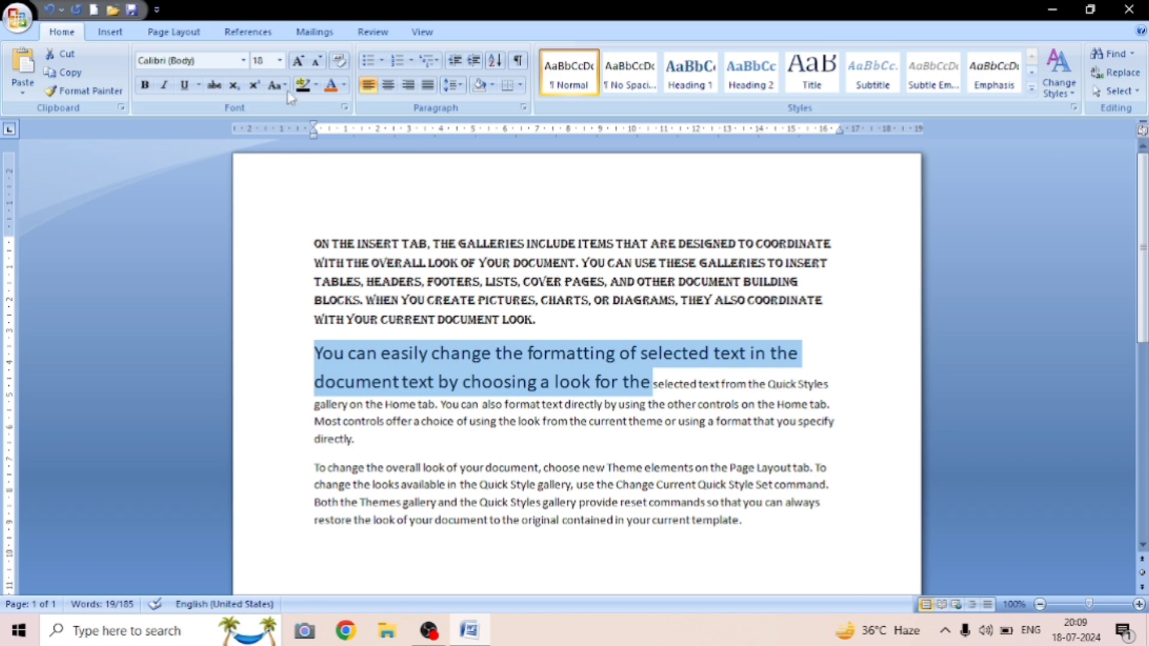
left_click(279, 60)
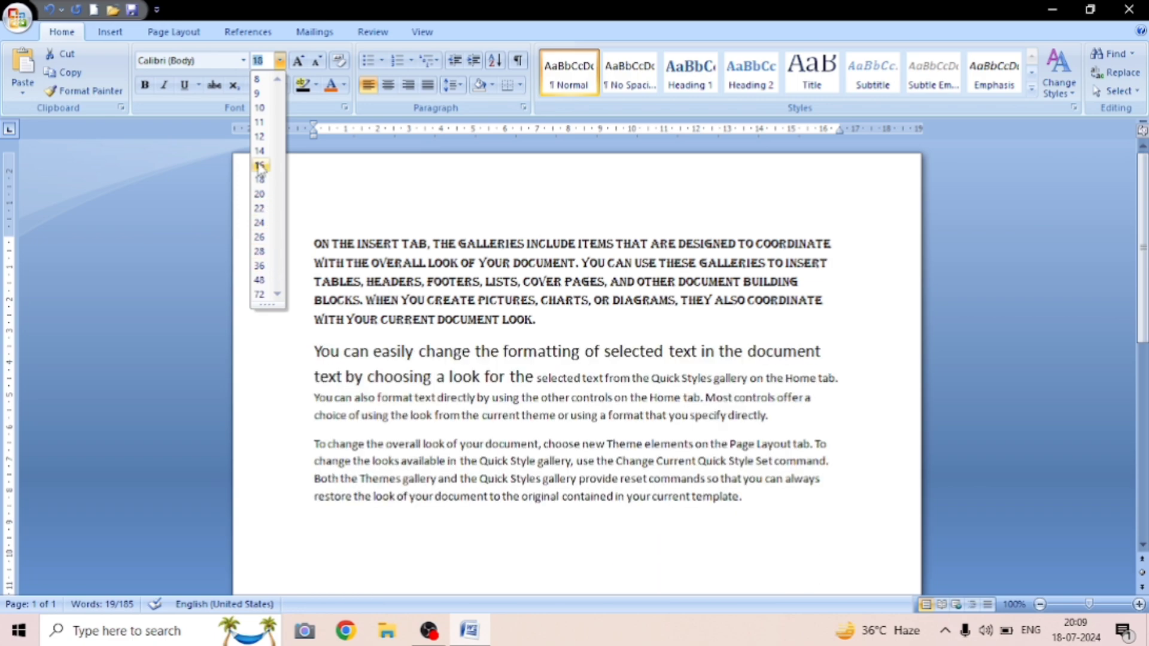
left_click(259, 124)
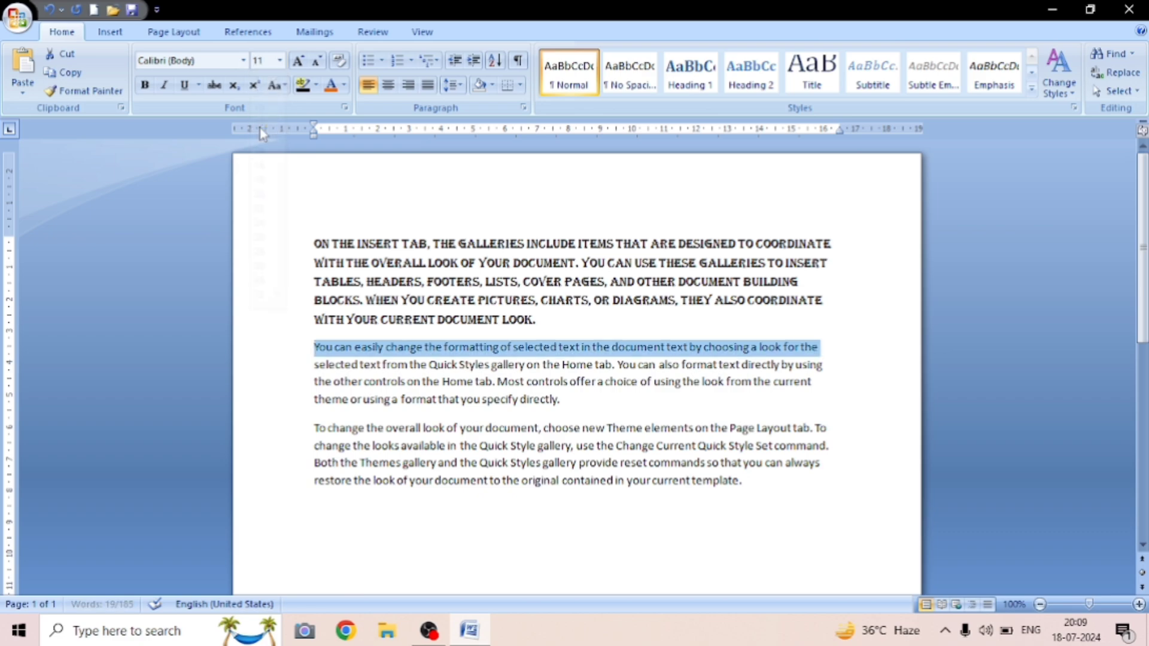
Grow the font of the second paragraph's selected first line in increments up to size 20.
left_click(298, 61)
left_click(298, 61)
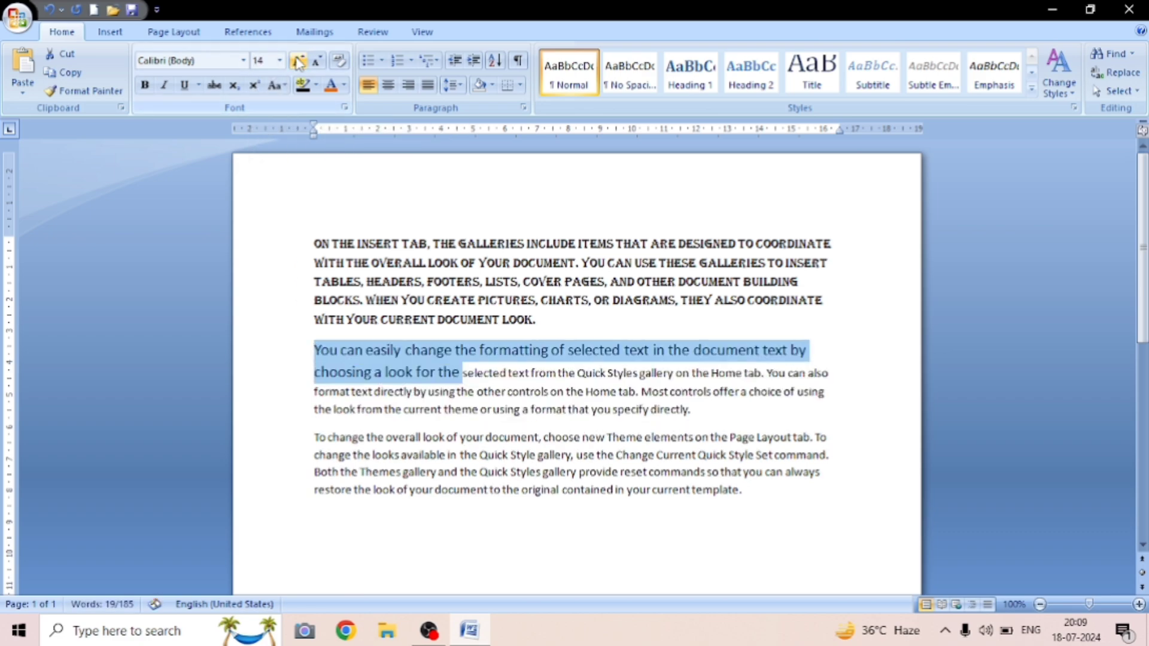
left_click(298, 61)
left_click(298, 61)
left_click(298, 61)
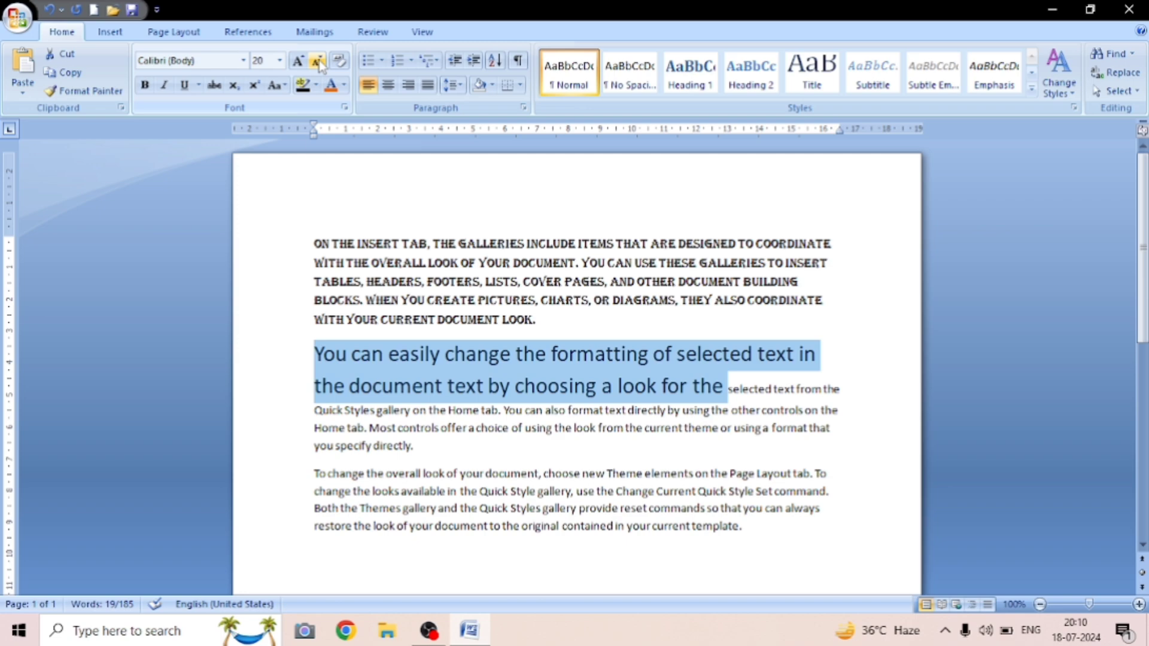
Shrink the font of the selected text in the second paragraph in increments down to size 12.
left_click(319, 59)
left_click(318, 60)
left_click(318, 59)
left_click(319, 60)
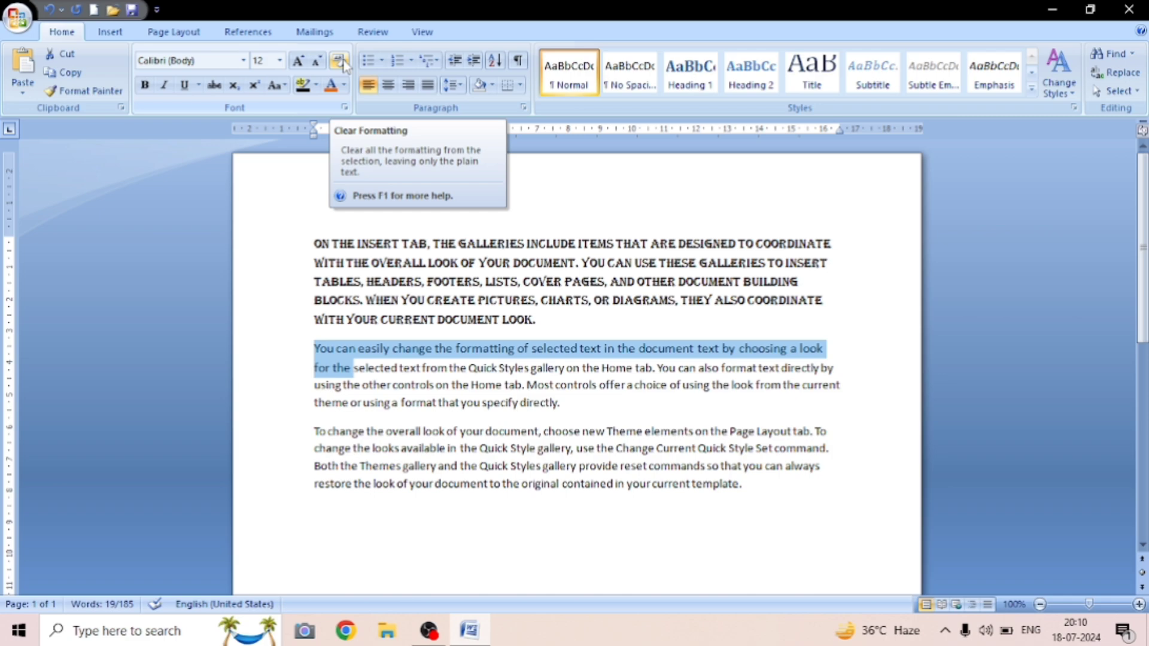
Clear all formatting from the Algerian first paragraph and make its first line bold.
left_click(428, 244)
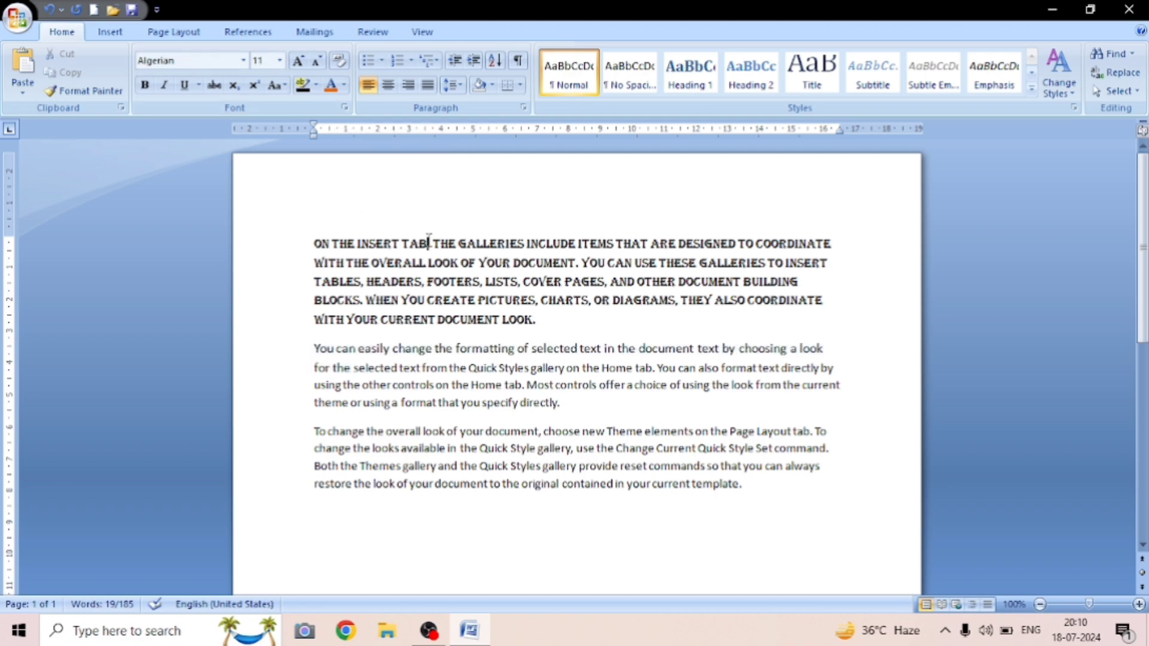
left_click(339, 63)
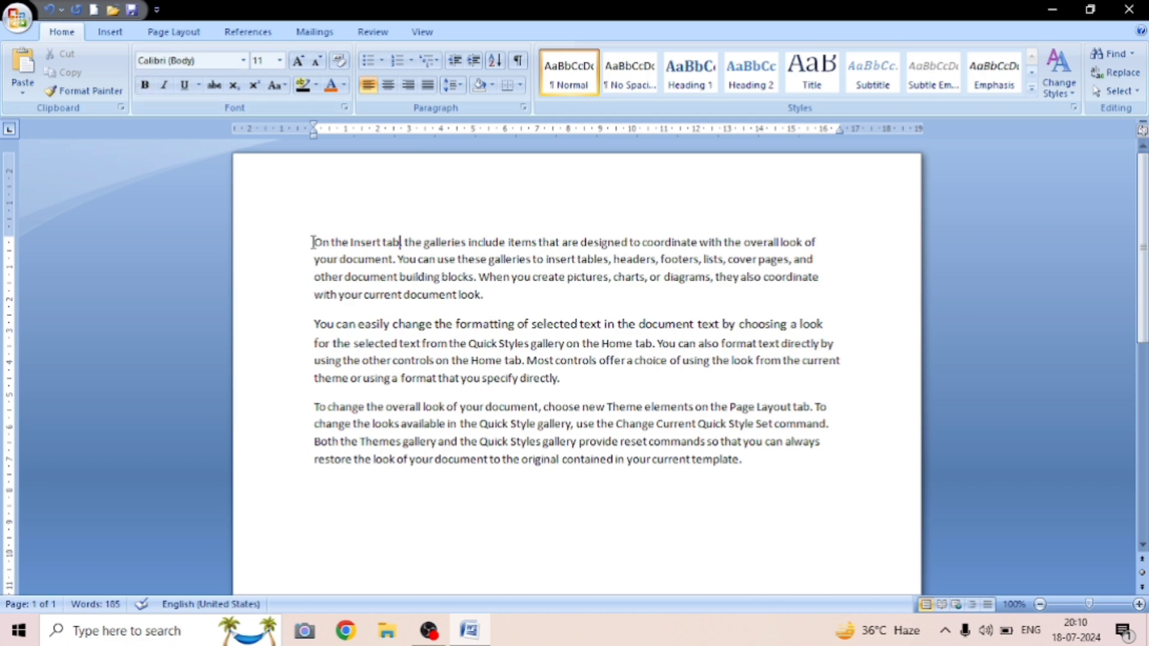
left_click_drag(312, 242, 821, 235)
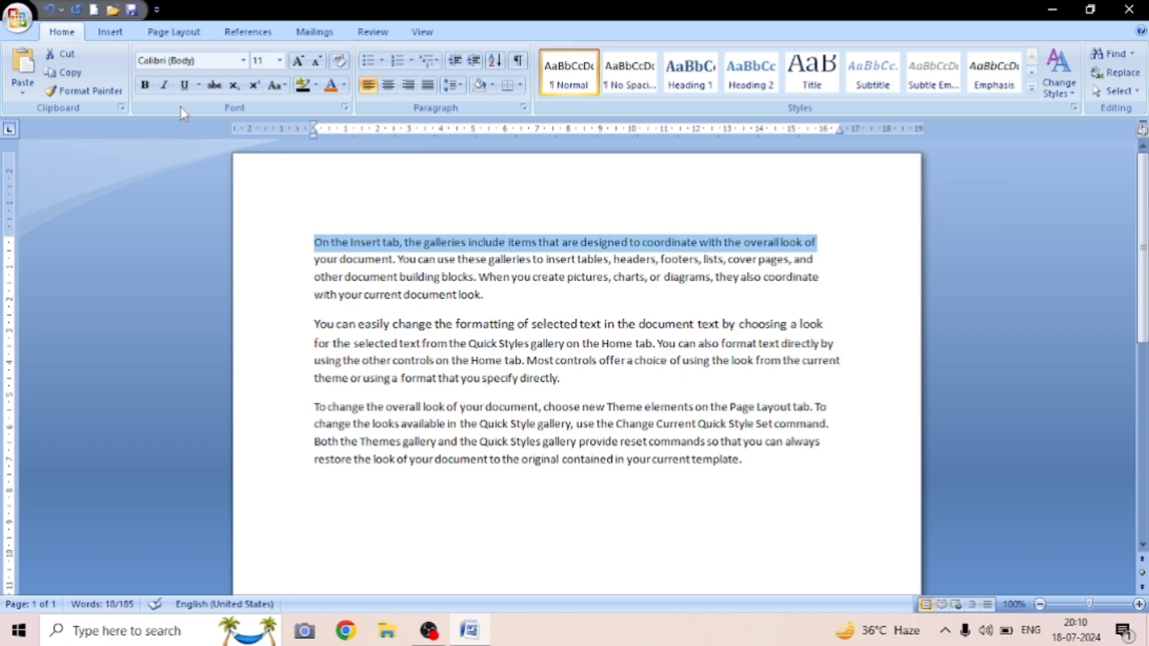
left_click(141, 90)
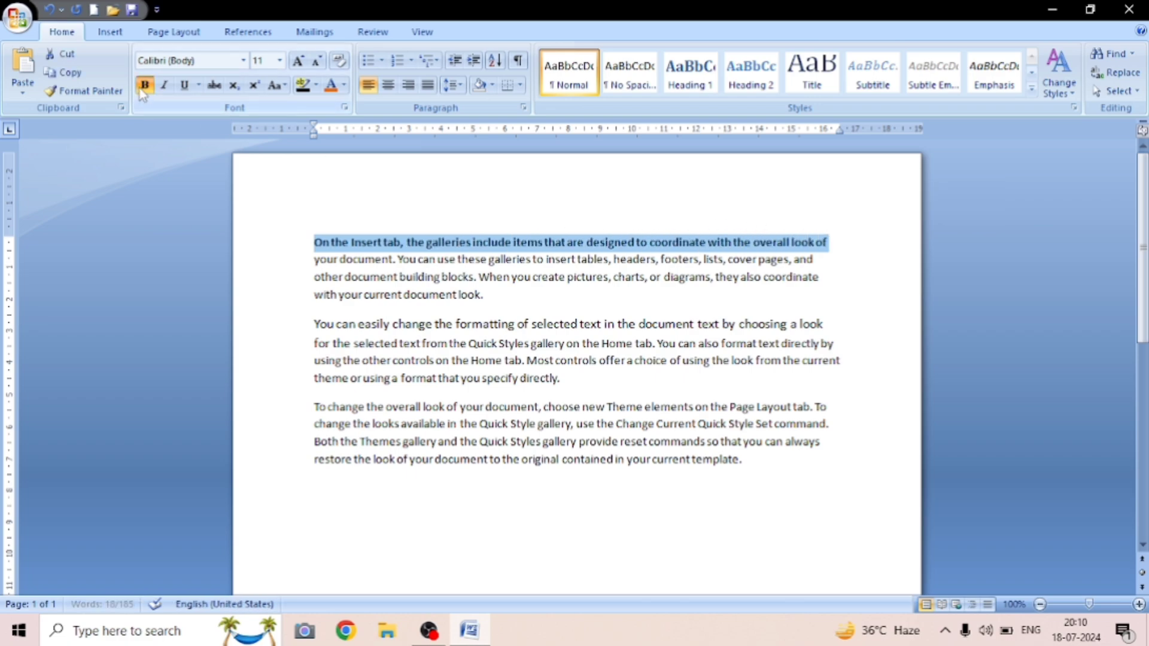
double_click(350, 294)
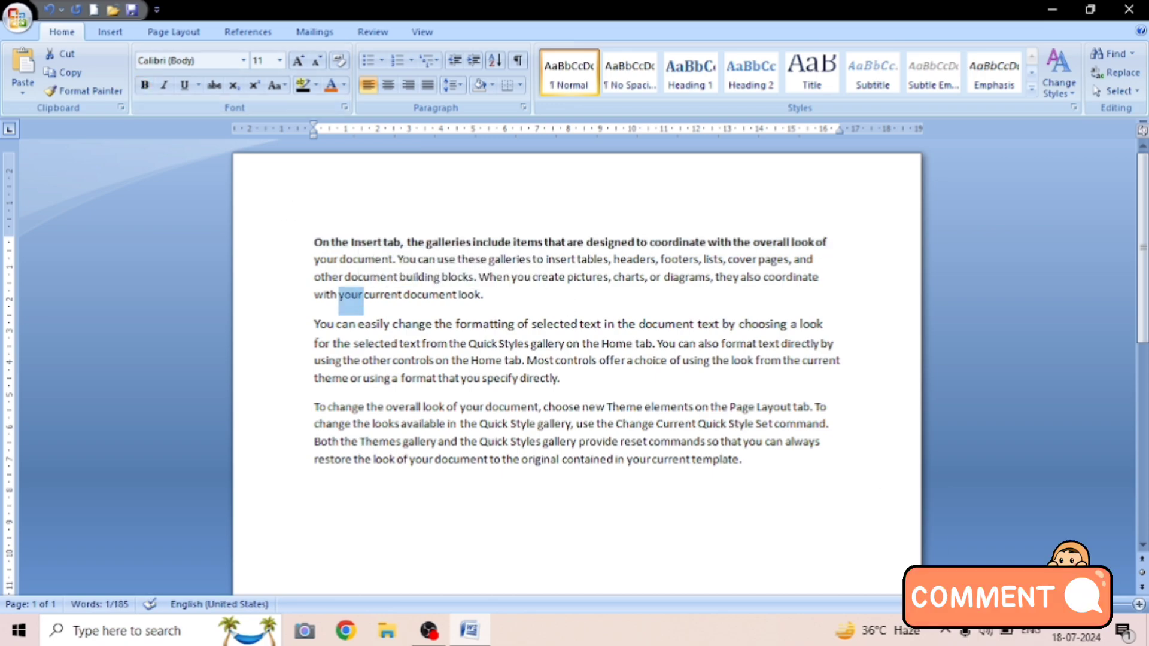
Toggle italic on and off several times for the bold first line of the first paragraph, leaving it off.
left_click_drag(1089, 604, 1096, 604)
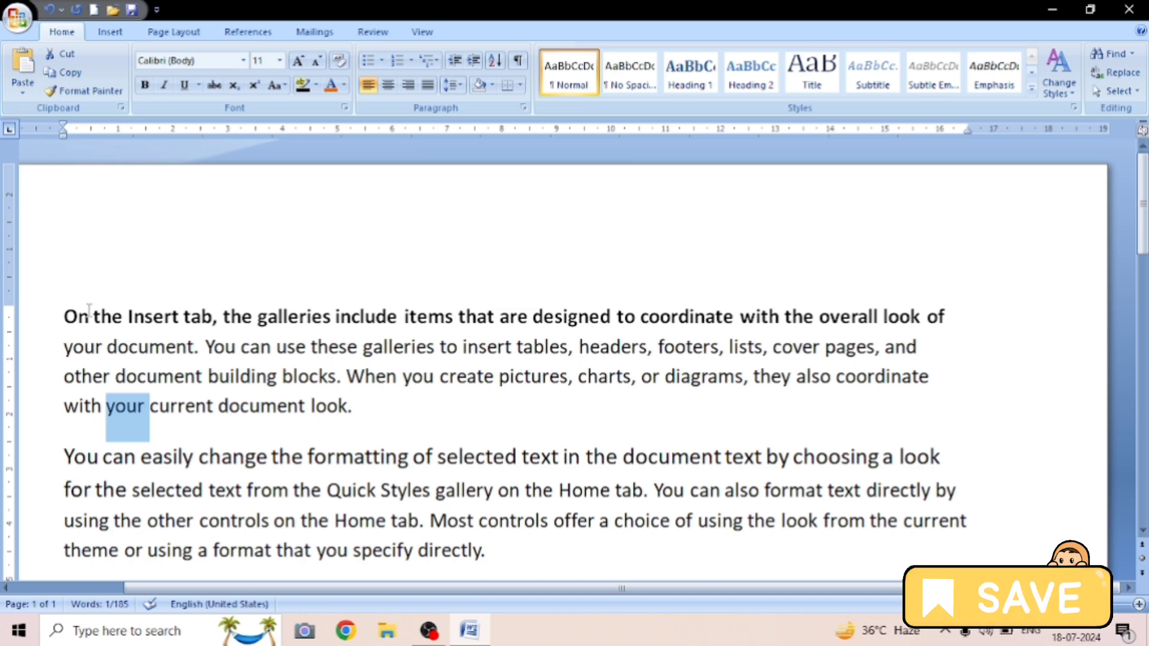
left_click(65, 316)
left_click_drag(64, 316, 957, 320)
left_click(957, 326)
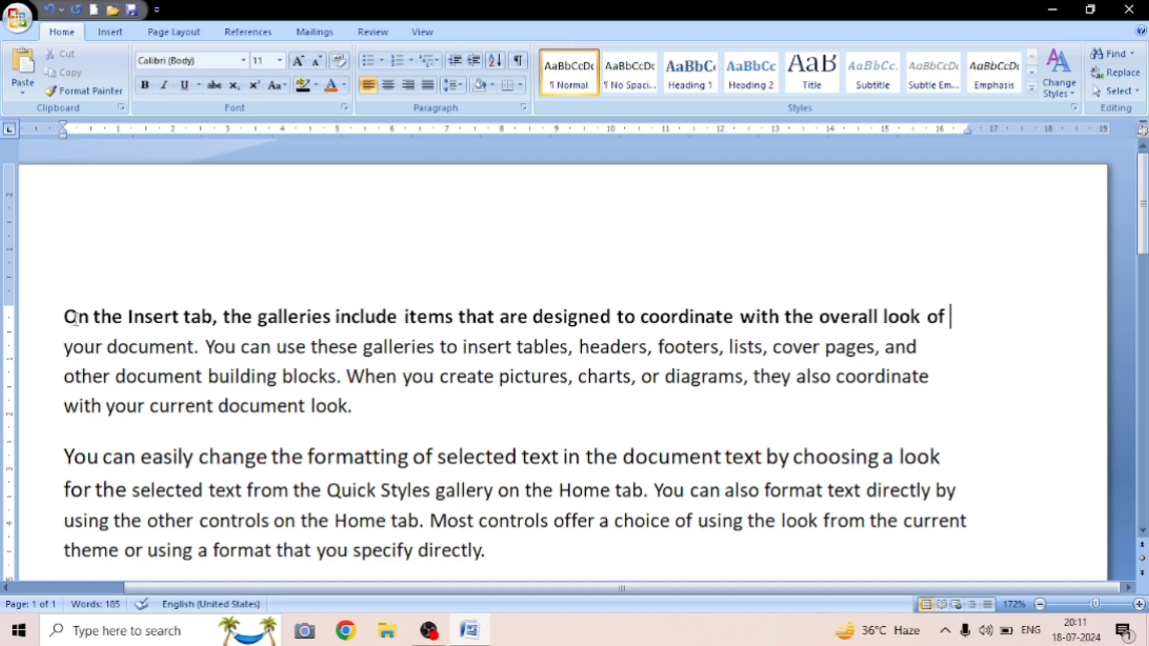
left_click_drag(63, 316, 946, 322)
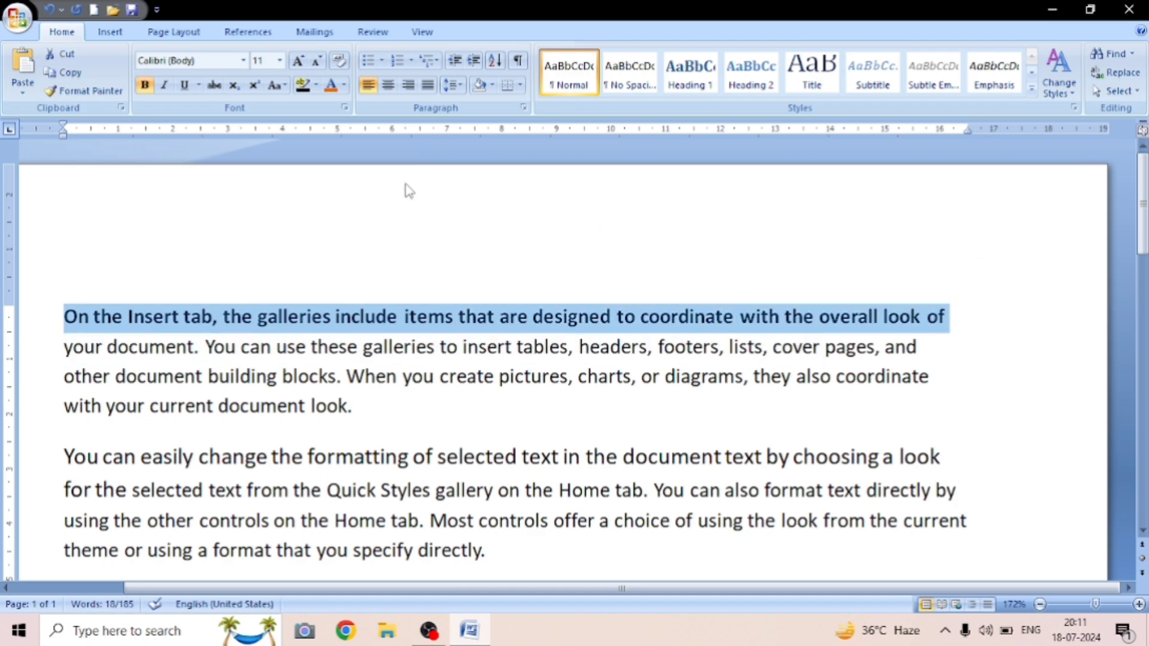
left_click(167, 92)
left_click(168, 92)
left_click(167, 92)
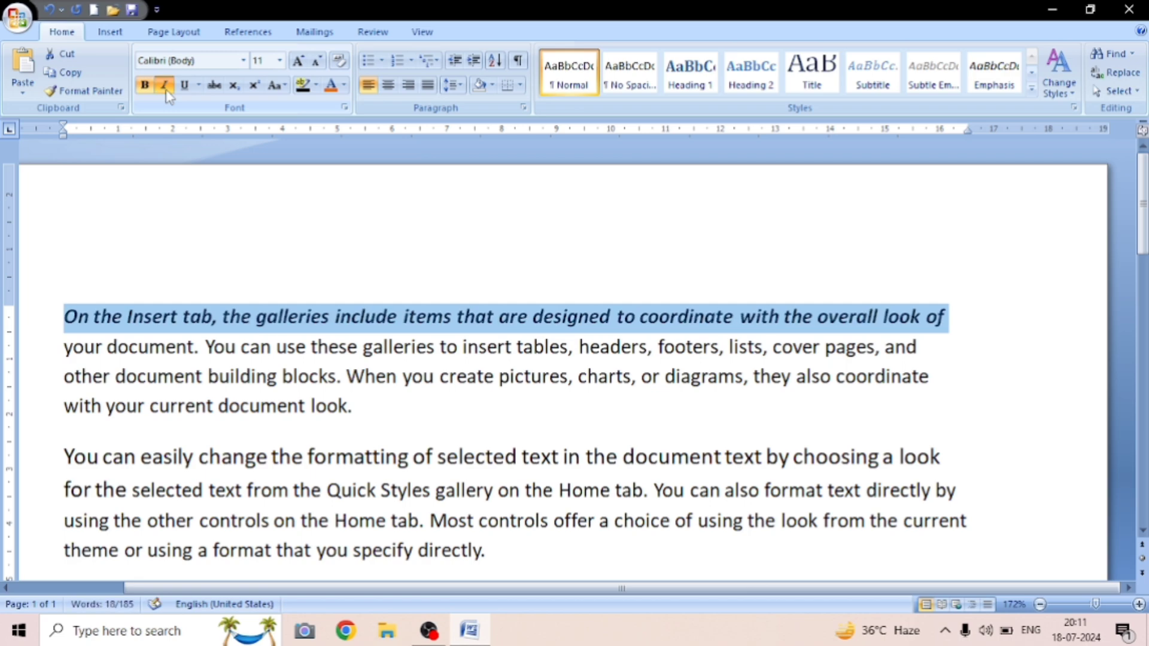
left_click(167, 92)
left_click(167, 93)
left_click(167, 92)
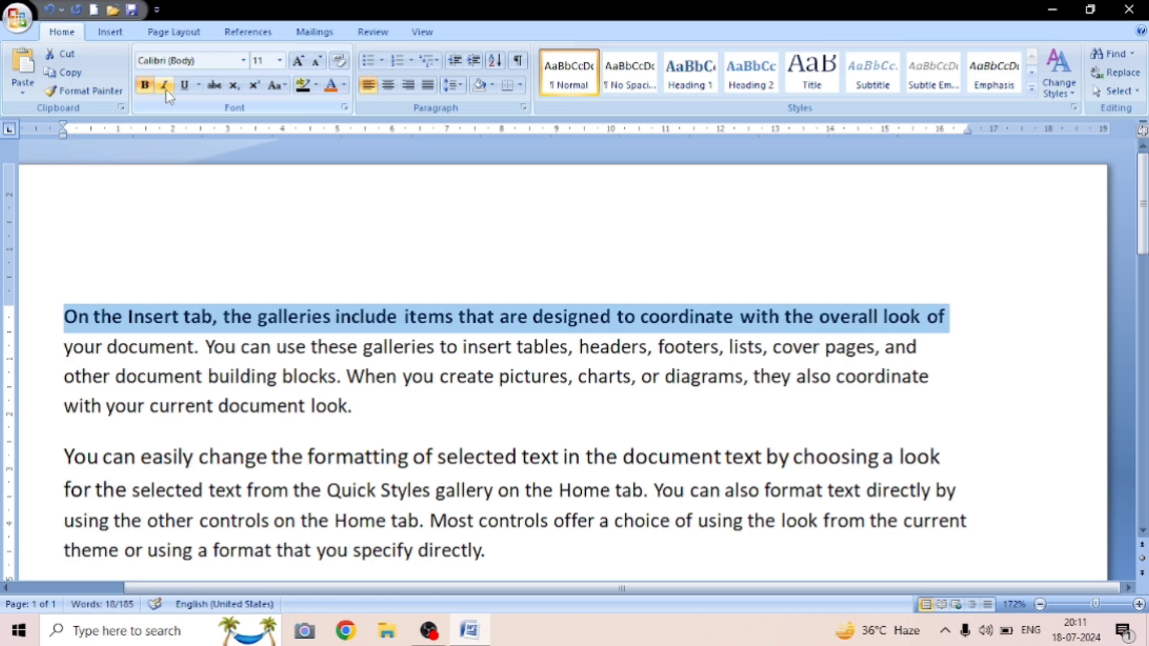
Remove the bold from the first line of the first paragraph and toggle italic on and off again.
left_click(147, 88)
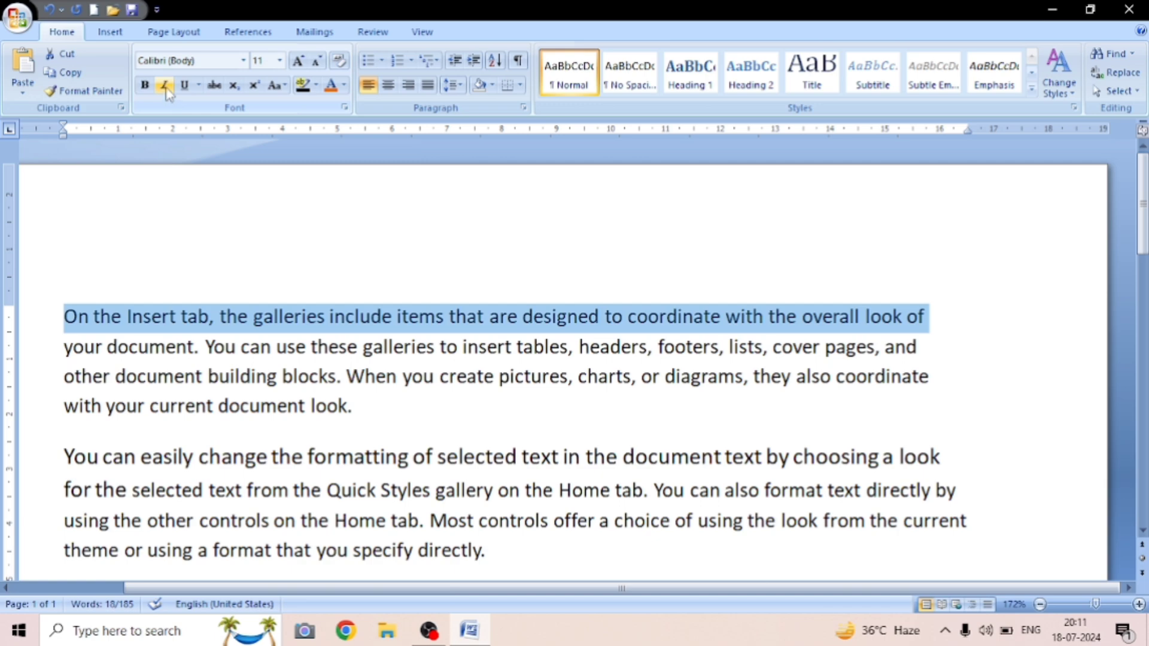
left_click(167, 90)
left_click(167, 90)
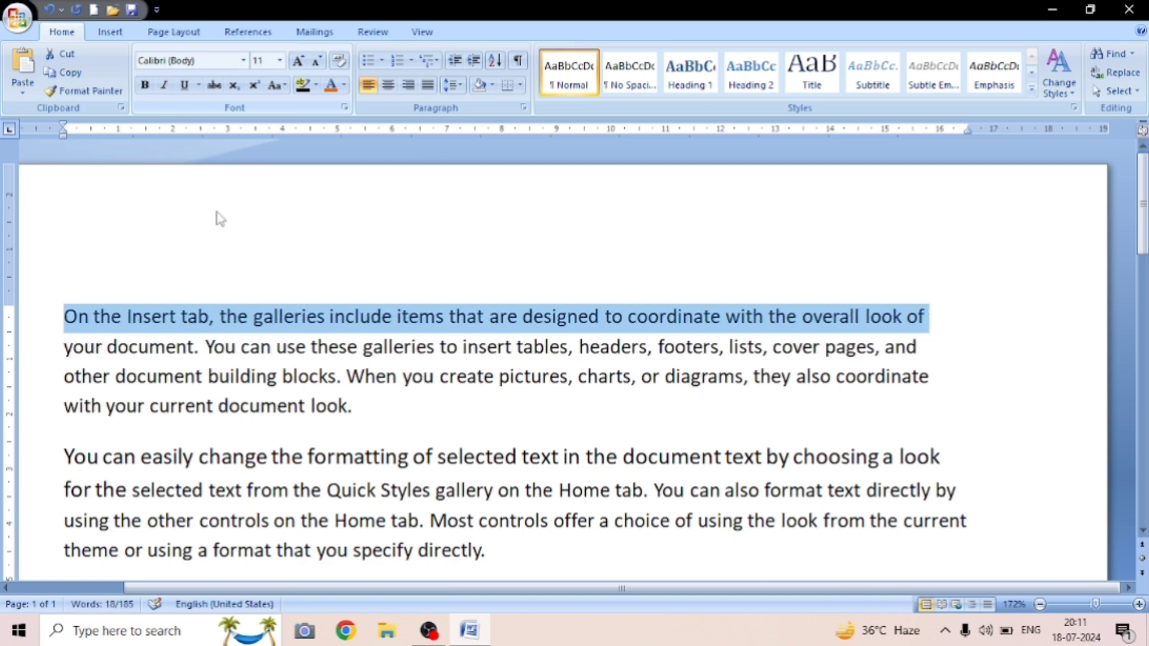
left_click(235, 252)
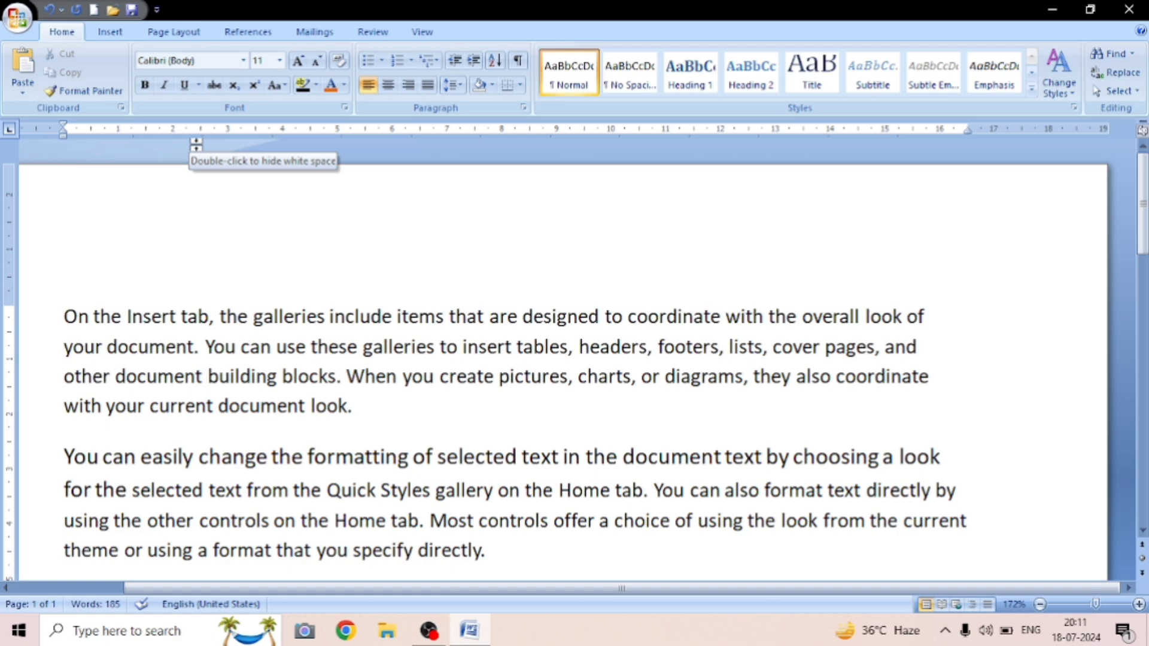
Apply a single underline to the first line of the first paragraph.
left_click(198, 85)
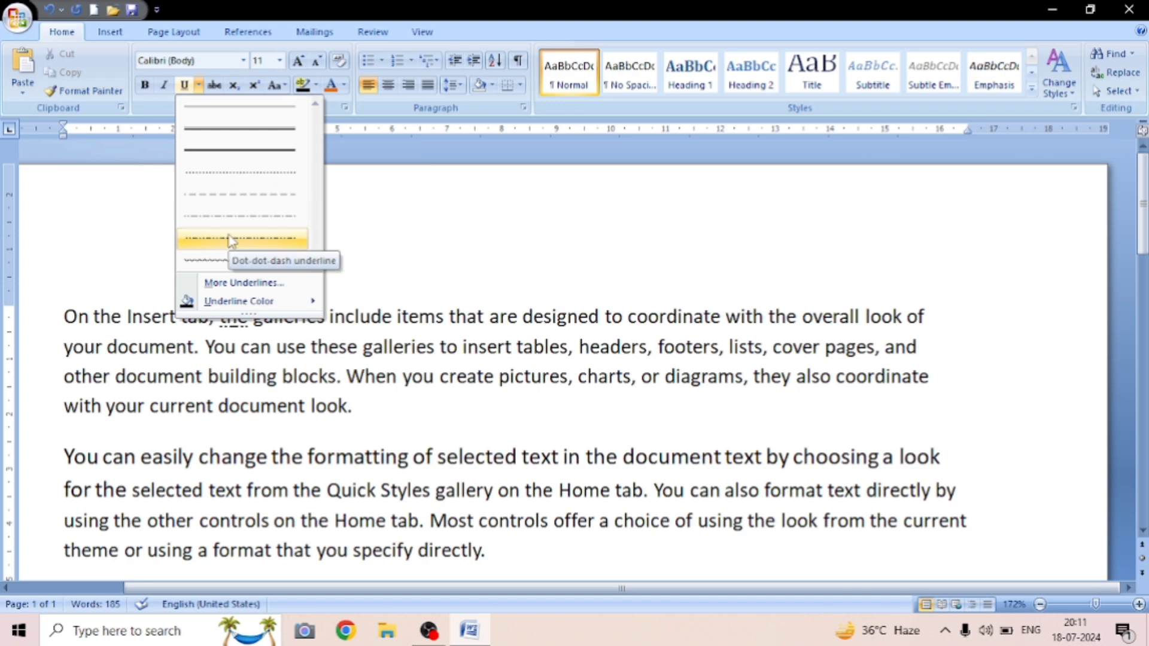
left_click(461, 259)
left_click_drag(57, 314, 926, 329)
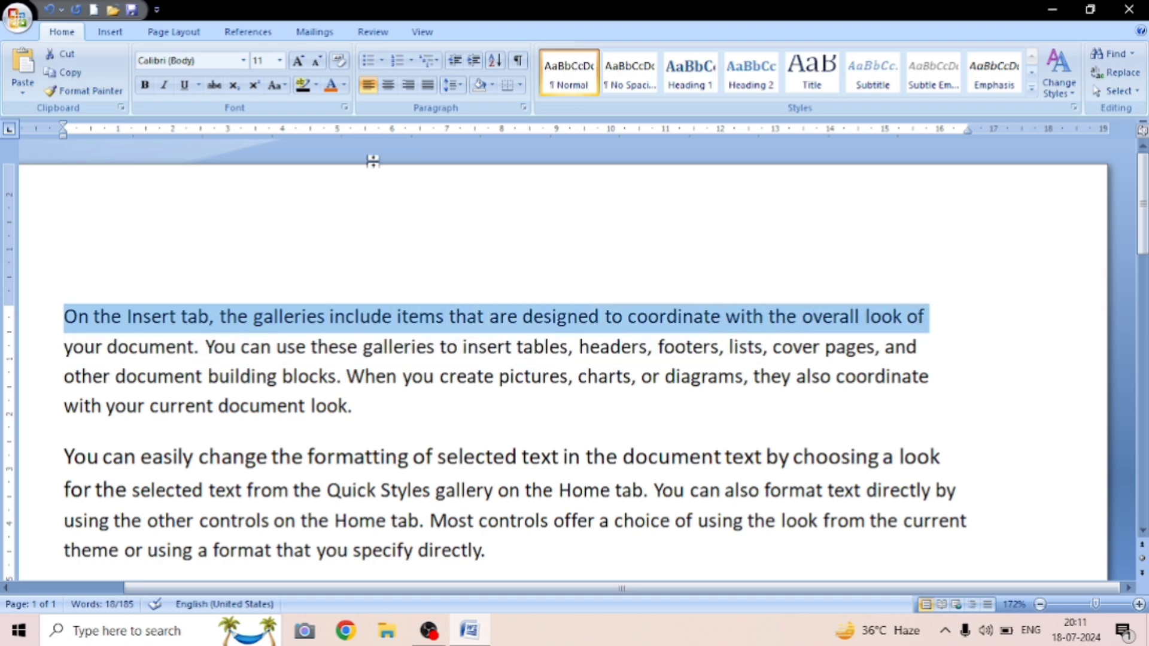
left_click(198, 86)
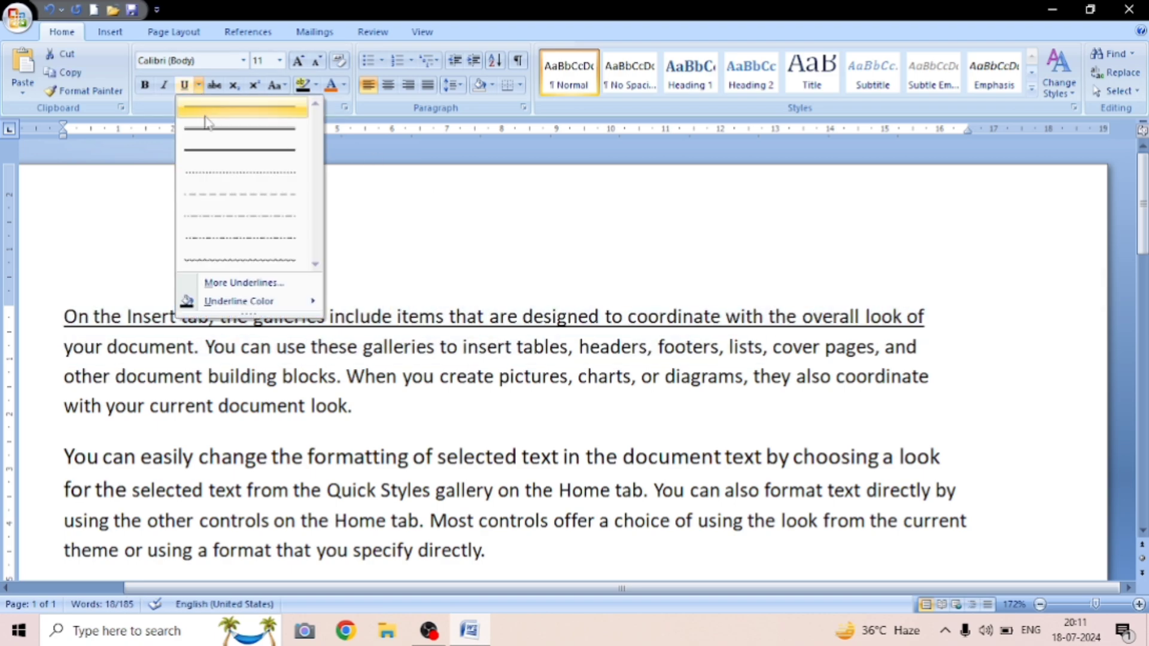
left_click(206, 118)
left_click(282, 377)
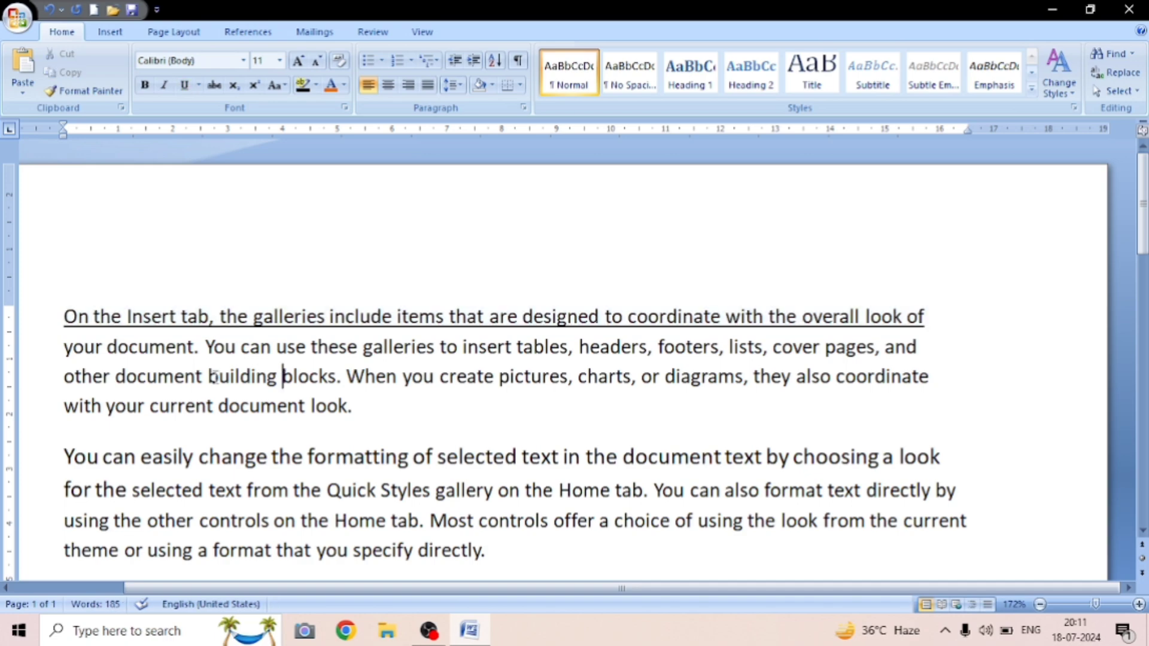
Apply a double underline to the third line of the first paragraph.
left_click_drag(66, 376, 935, 382)
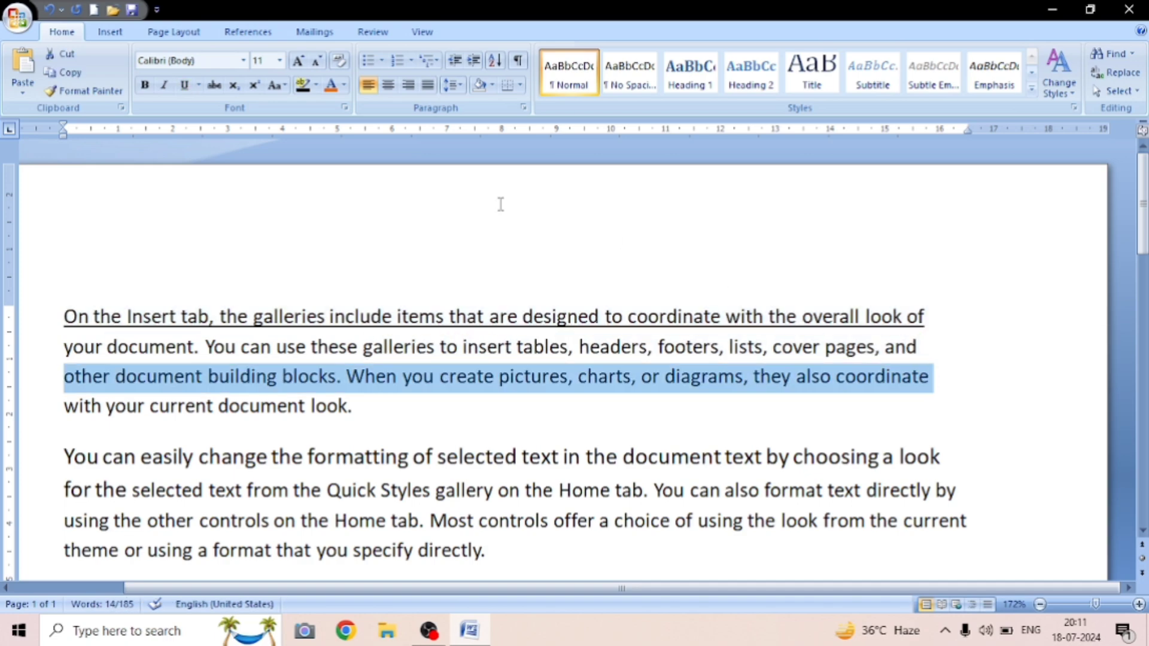
left_click(198, 85)
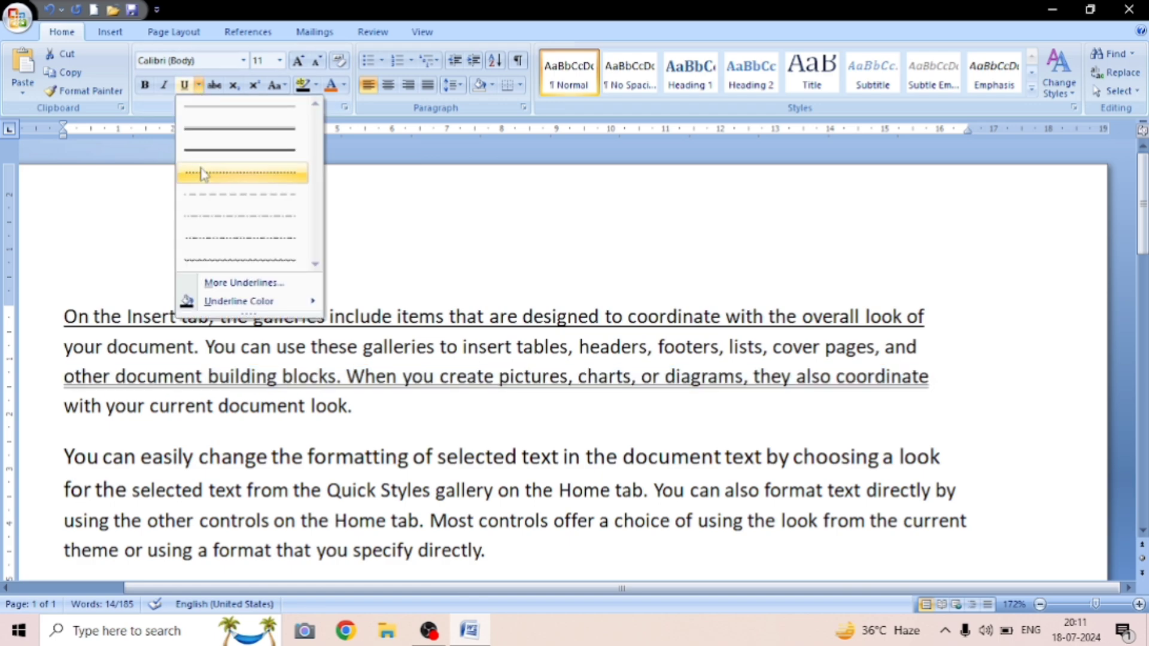
left_click(207, 126)
left_click(339, 404)
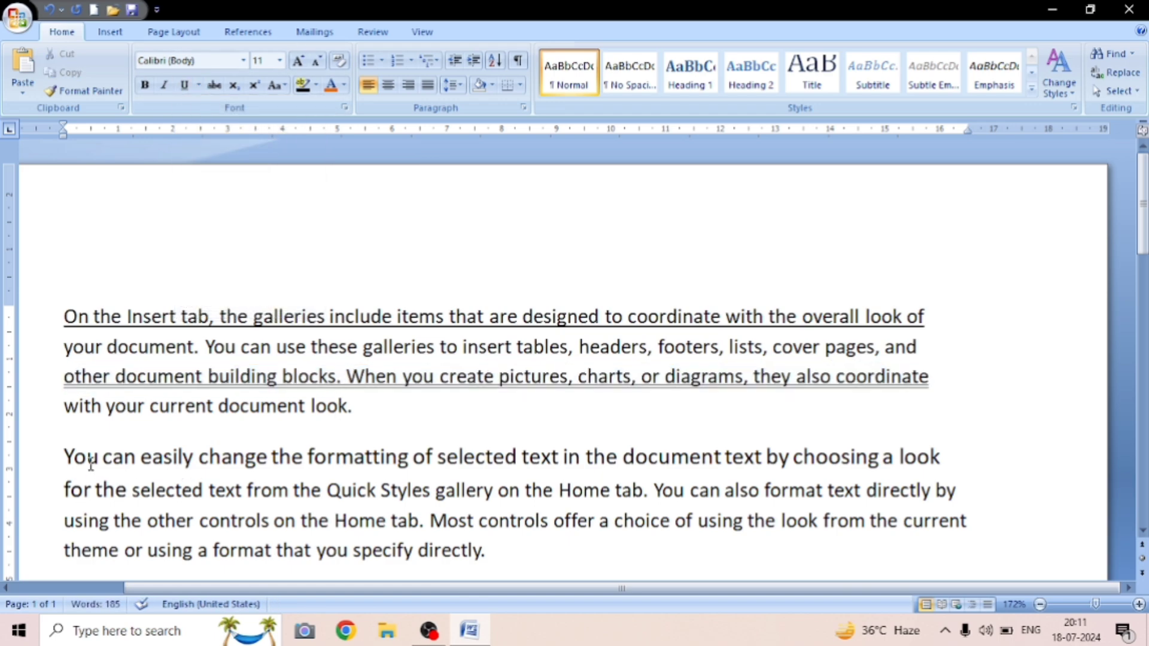
Apply a wavy underline to the first line of the second paragraph and set its underline color to red.
left_click_drag(64, 458, 942, 458)
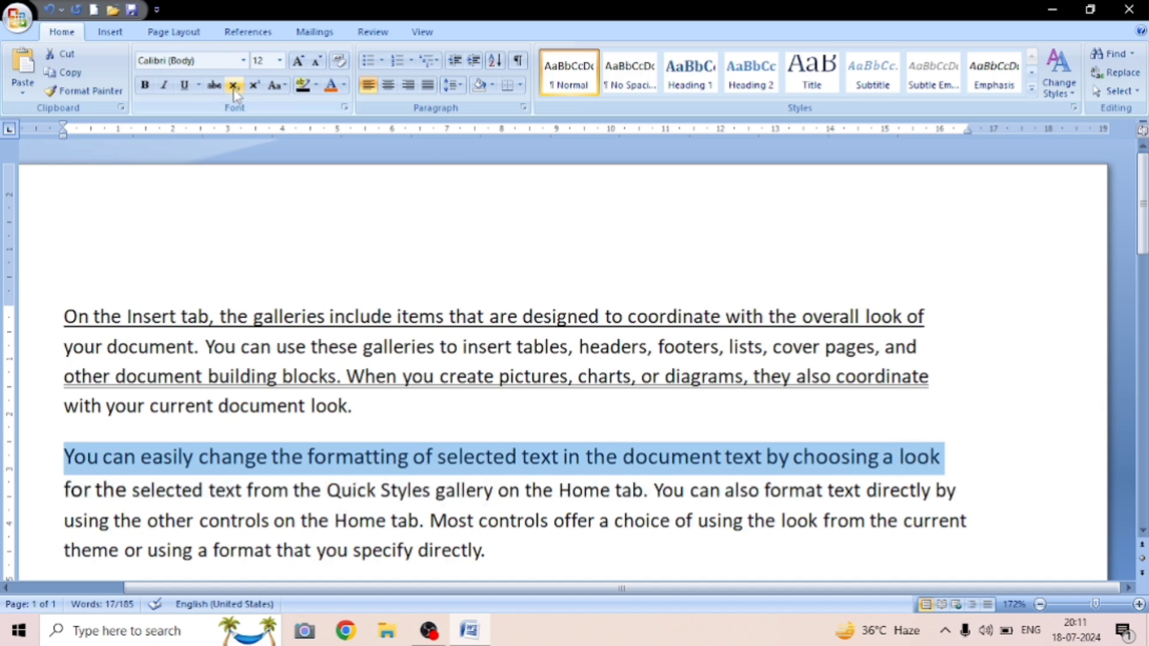
left_click(200, 86)
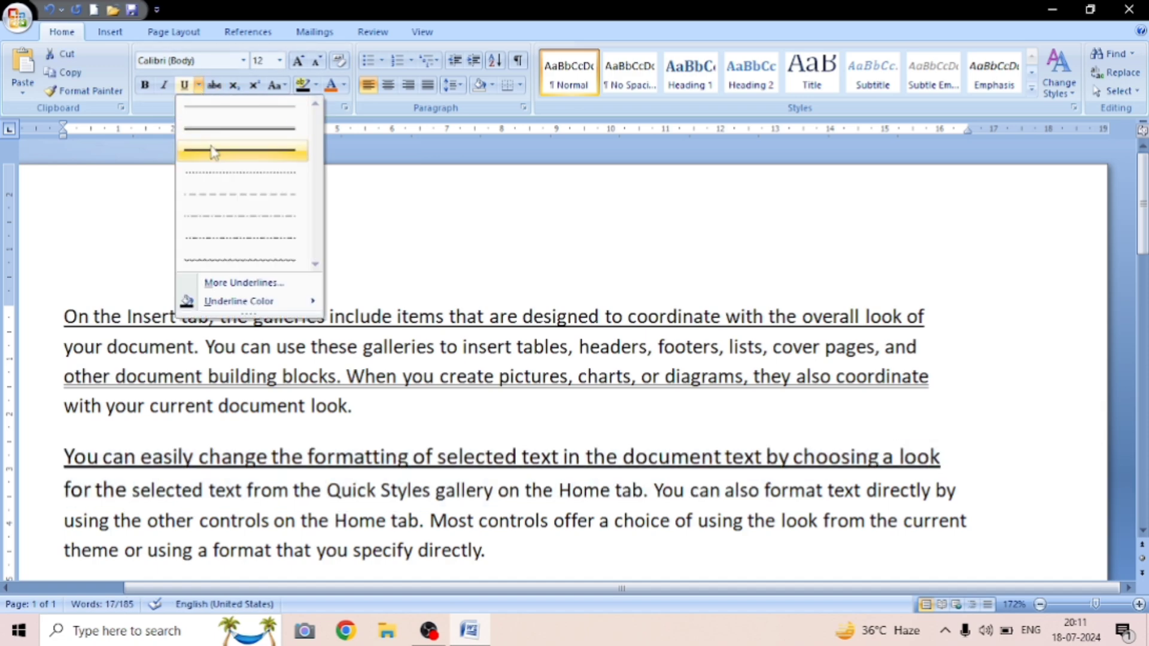
left_click(223, 262)
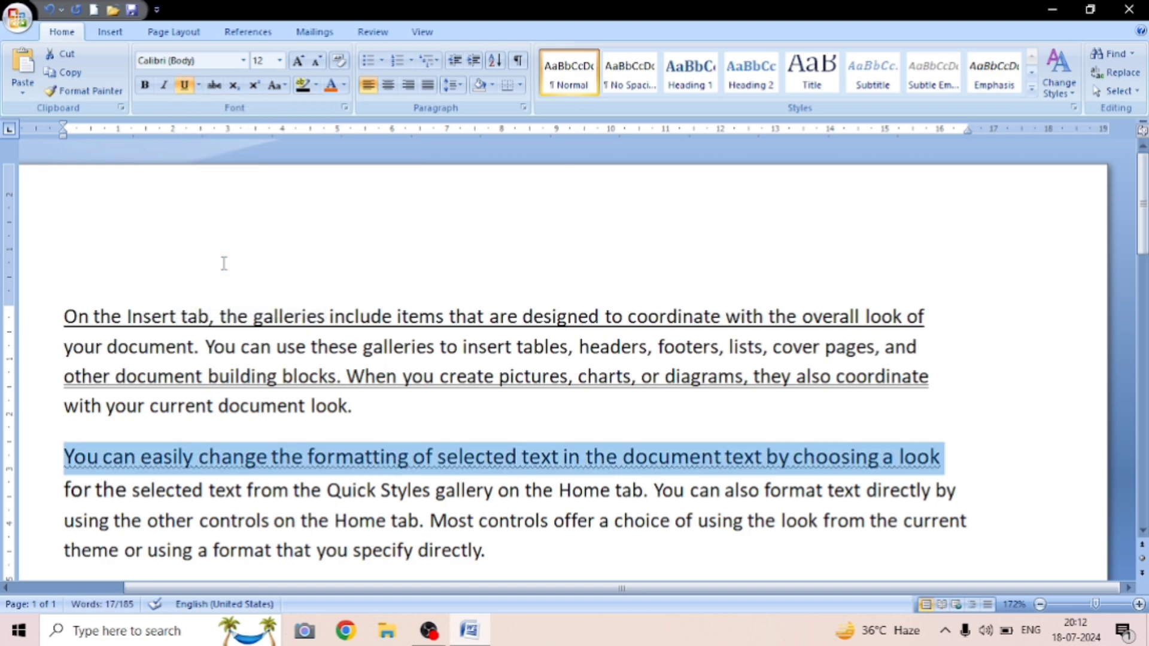
left_click(199, 85)
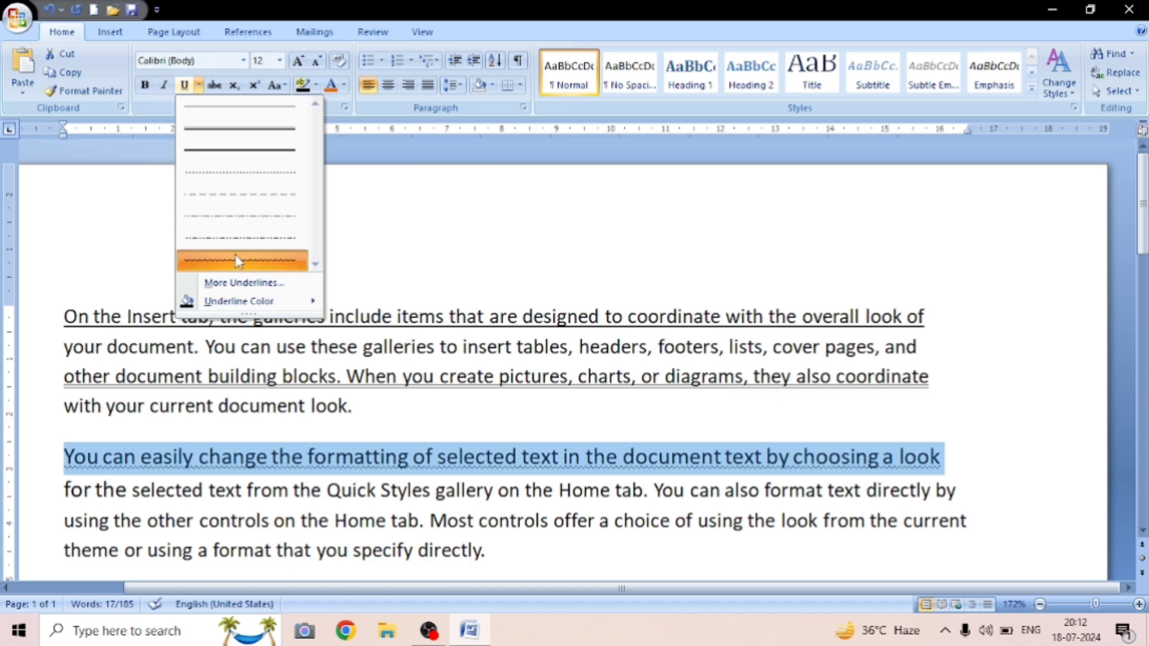
mouse_move(246, 301)
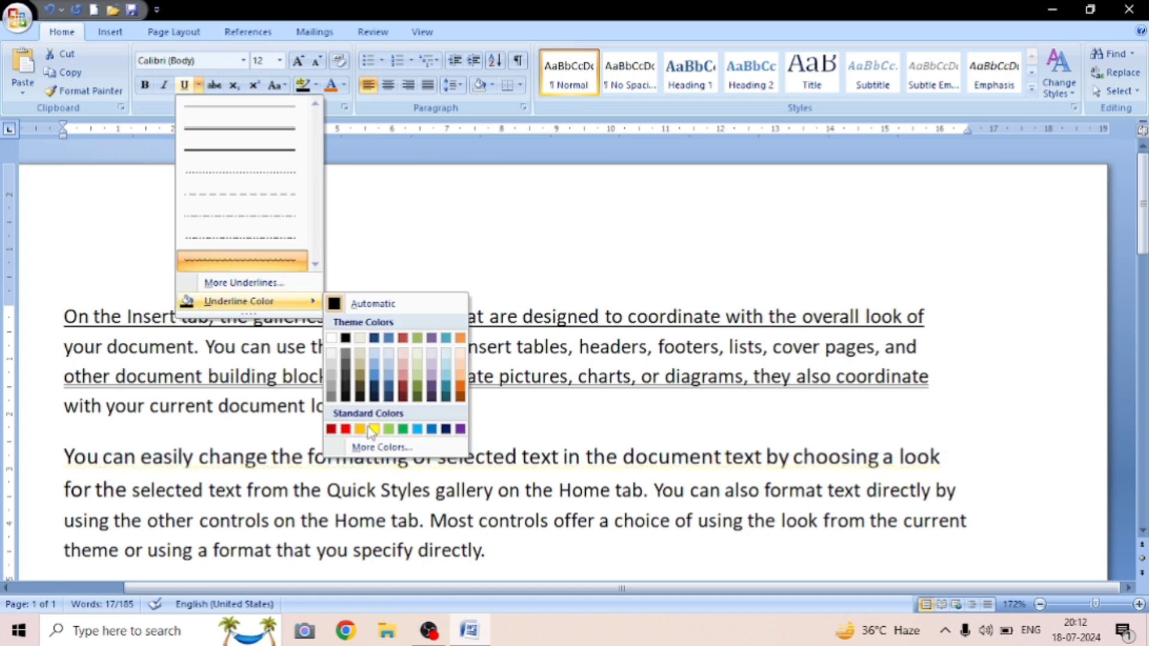
left_click(347, 430)
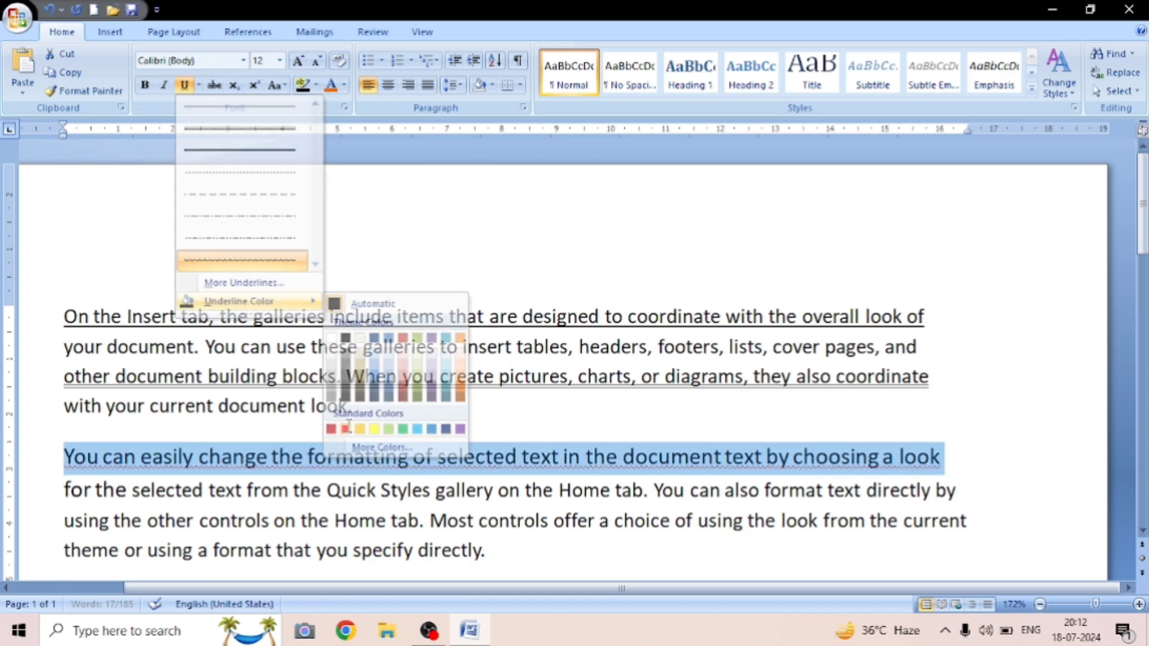
left_click(235, 346)
Change the underline color of the first paragraph's first line to yellow.
left_click_drag(64, 318, 929, 318)
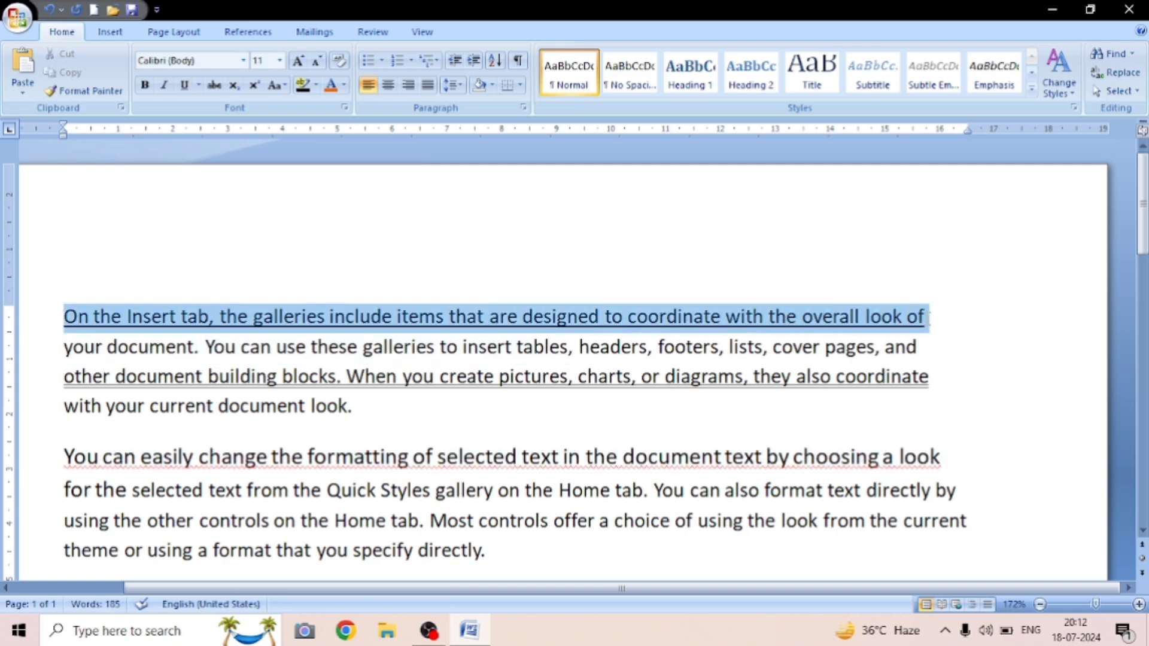
left_click(199, 85)
mouse_move(237, 306)
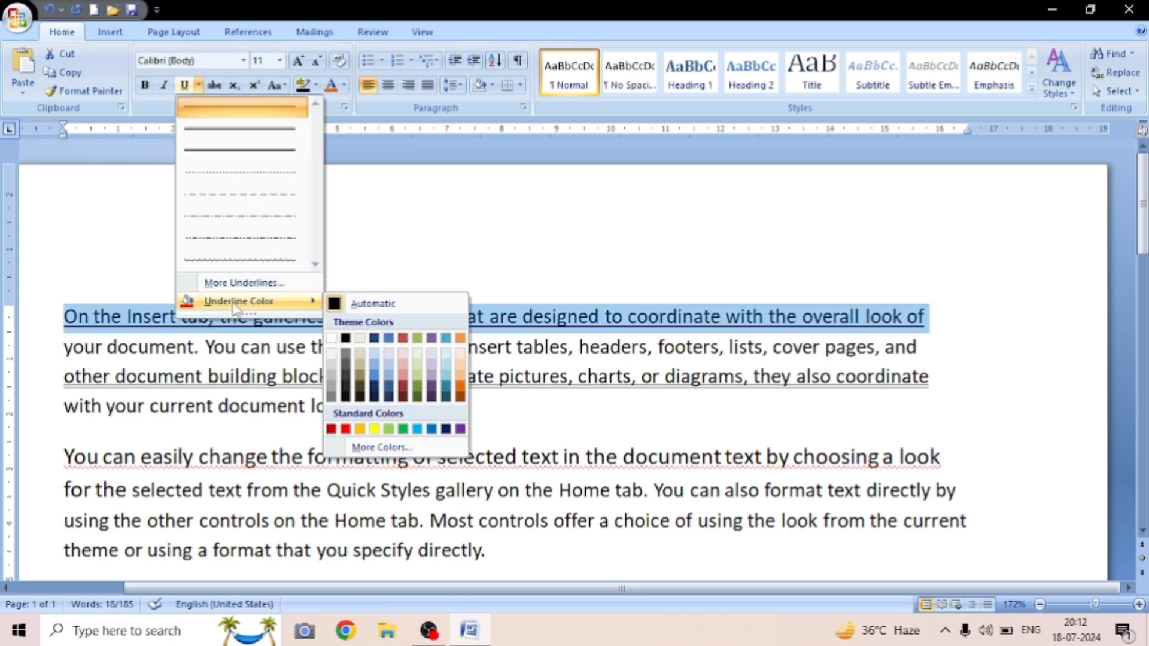
left_click(375, 430)
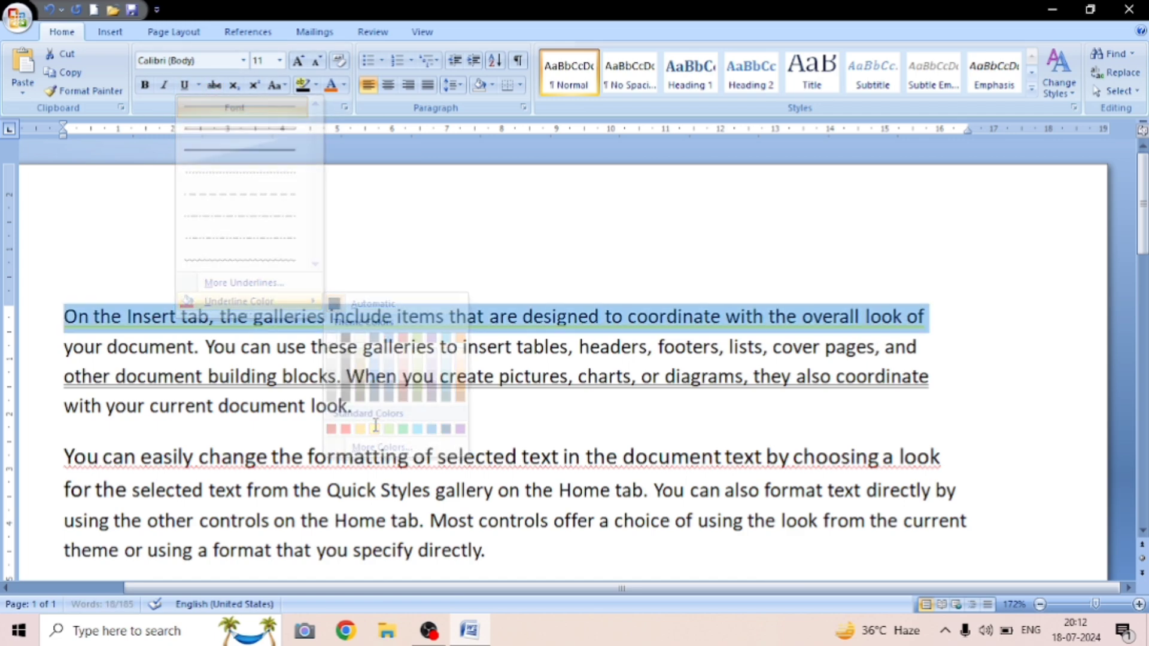
left_click(512, 320)
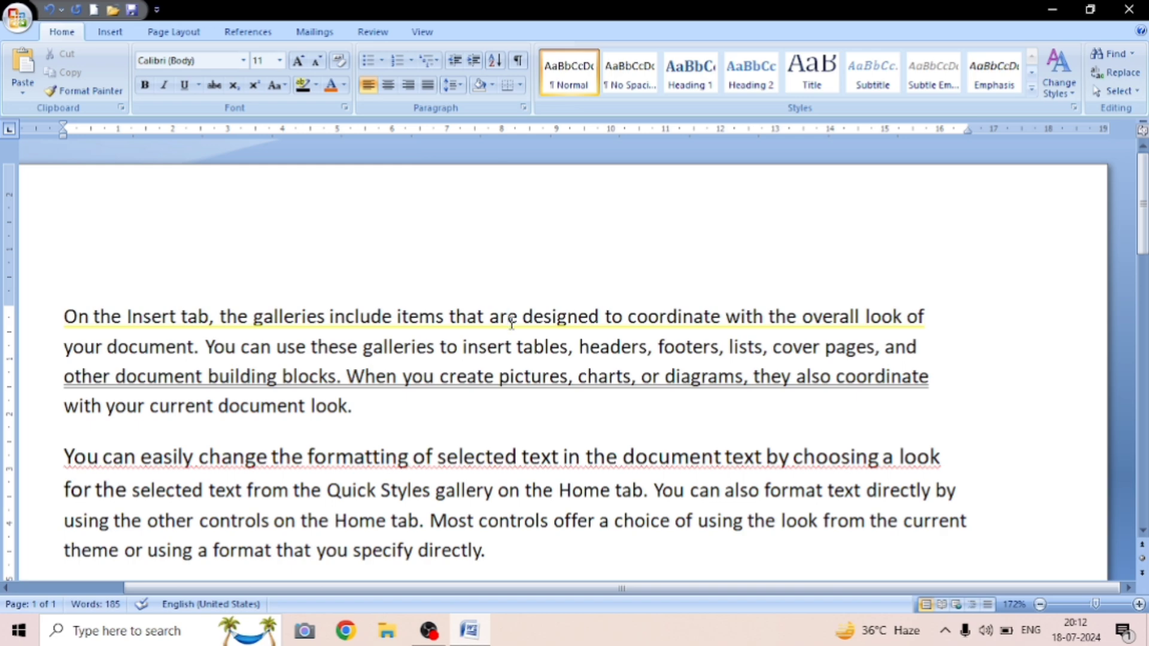
Examine the additional underline styles offered in the Font dialog and close it without applying changes.
left_click(198, 84)
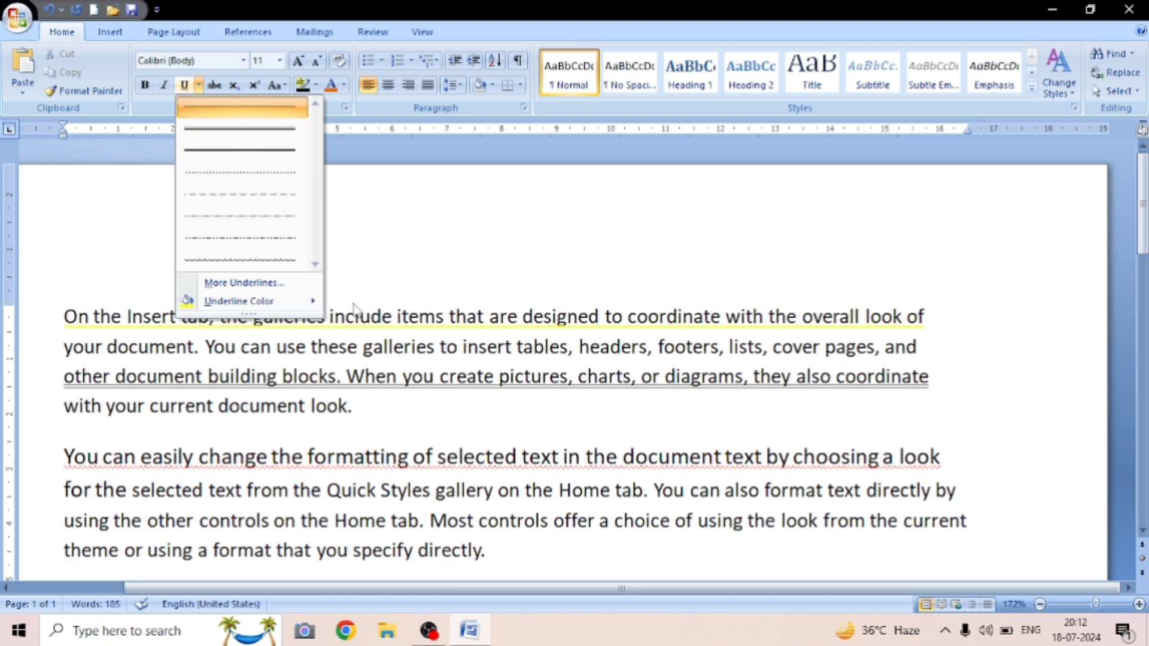
left_click(292, 284)
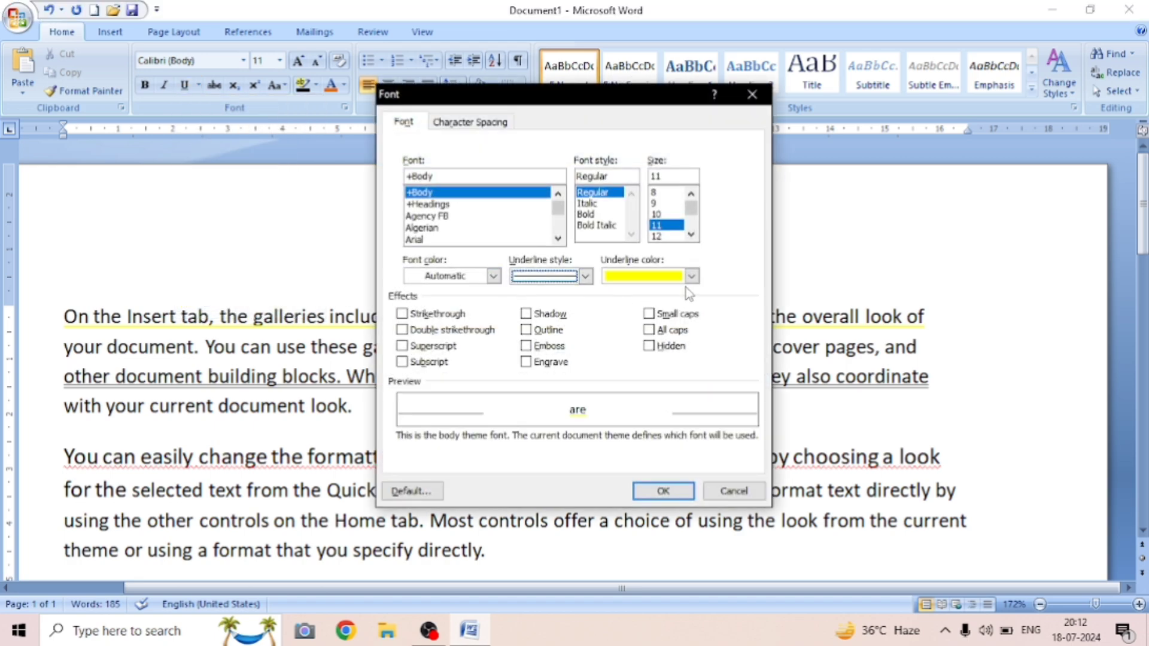
left_click(585, 278)
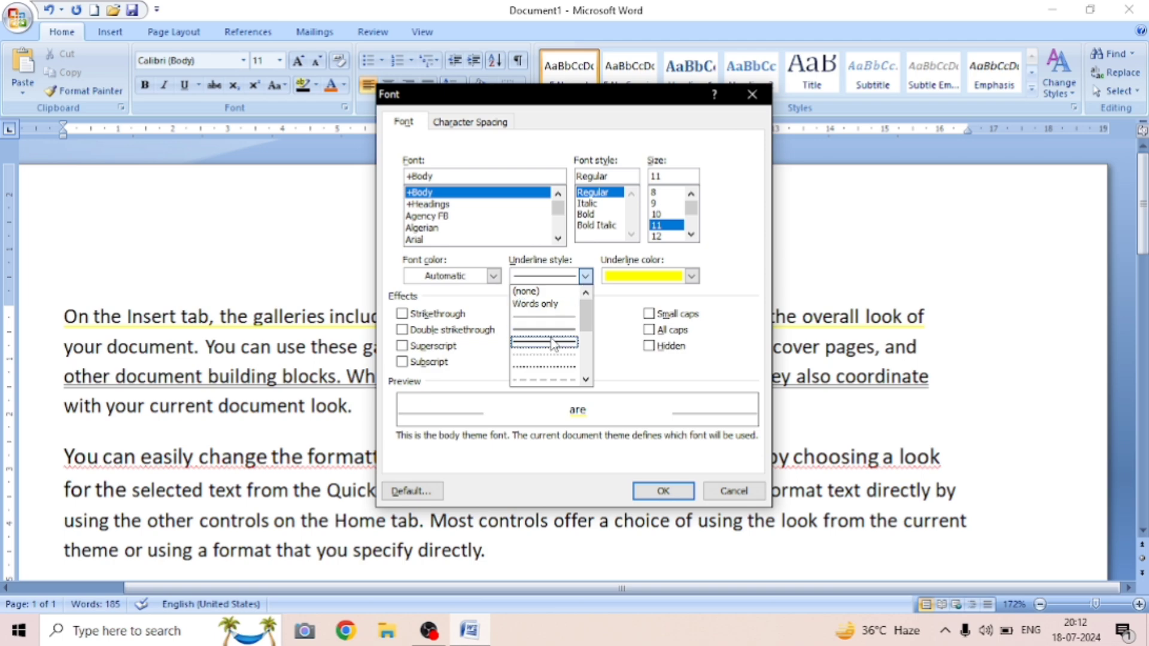
left_click(606, 348)
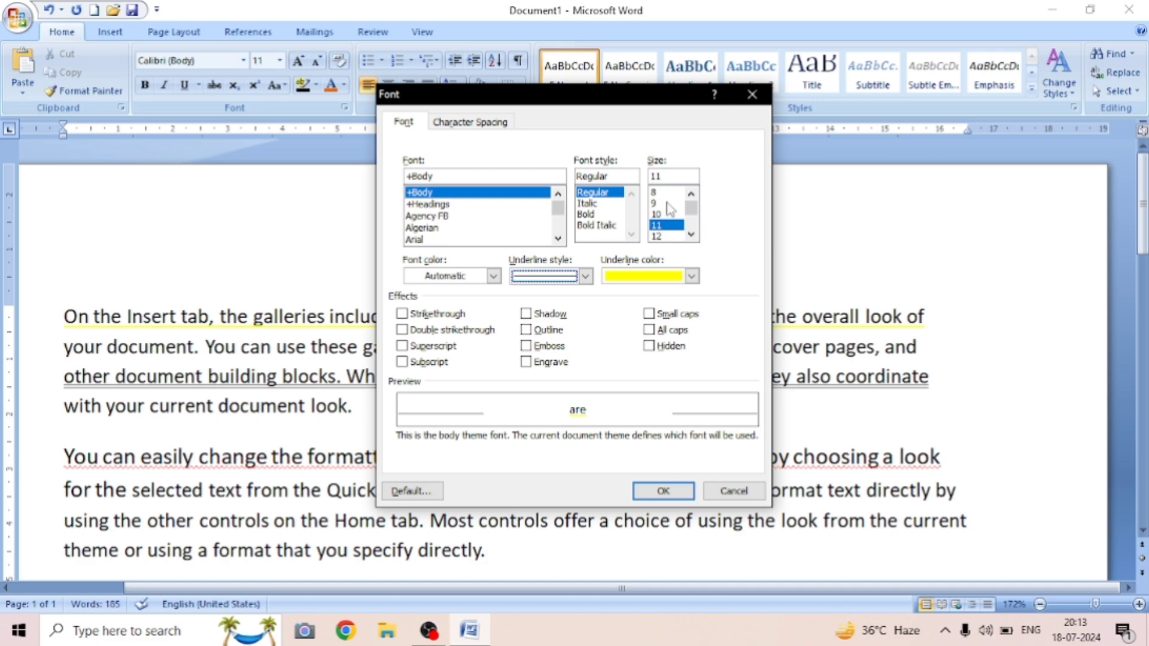
left_click(756, 97)
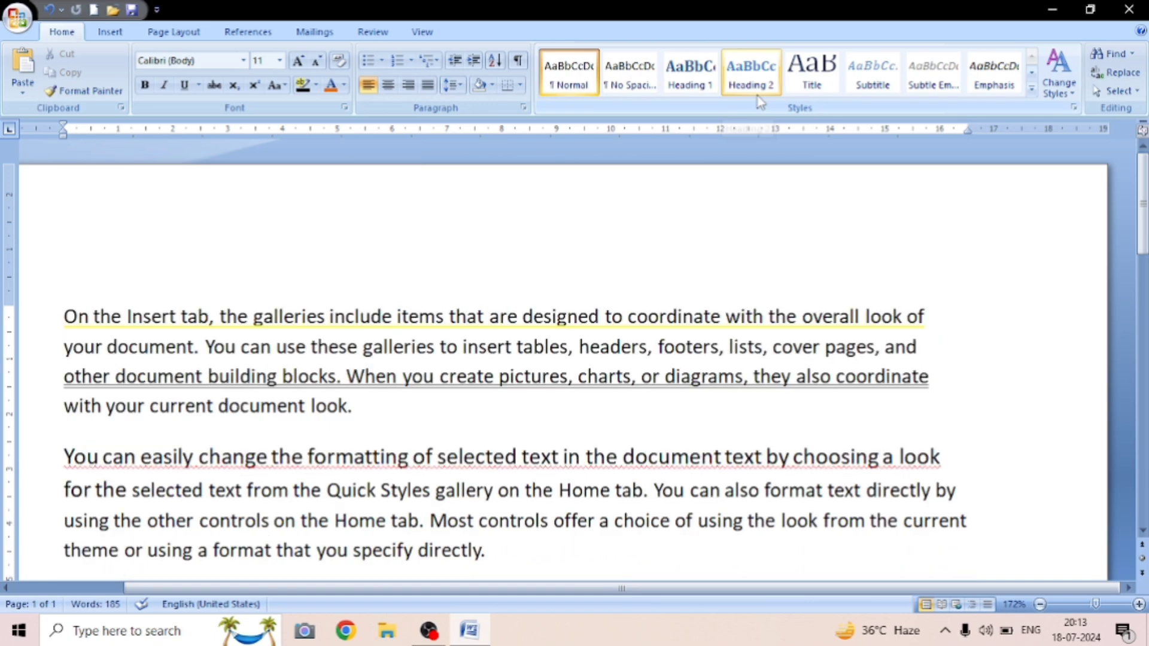
Undo the underline styles and underline colors applied to the lines in both paragraphs.
key("ctrl+z")
left_click(623, 227)
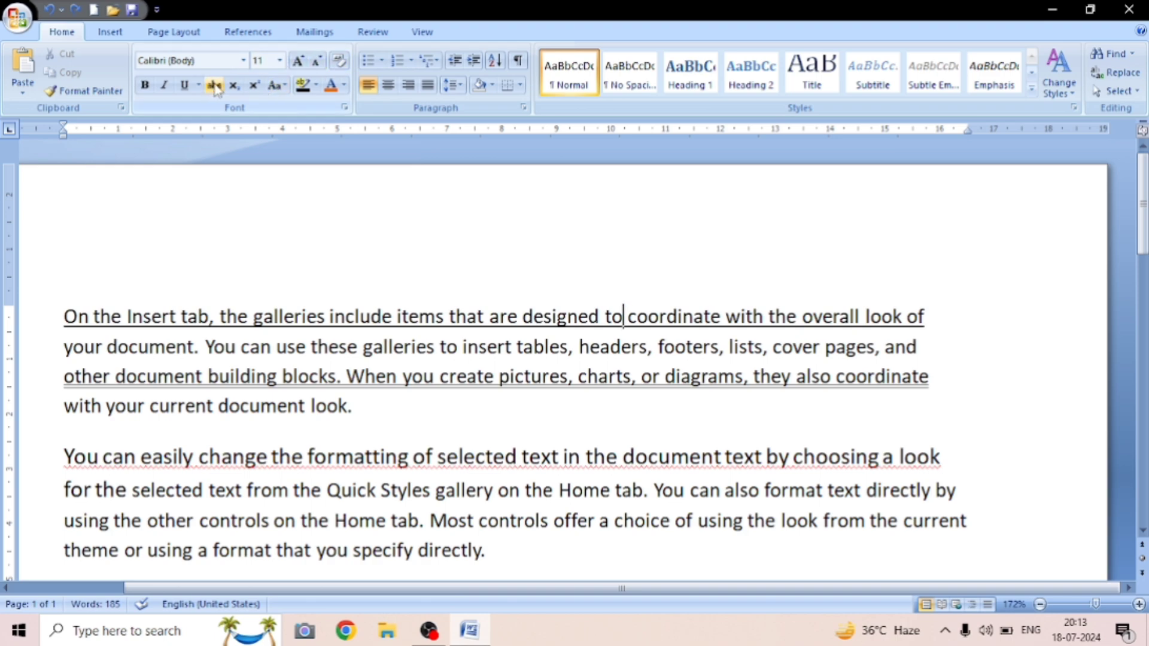
key("ctrl+z")
key("ctrl+z")
key("ctrl+z")
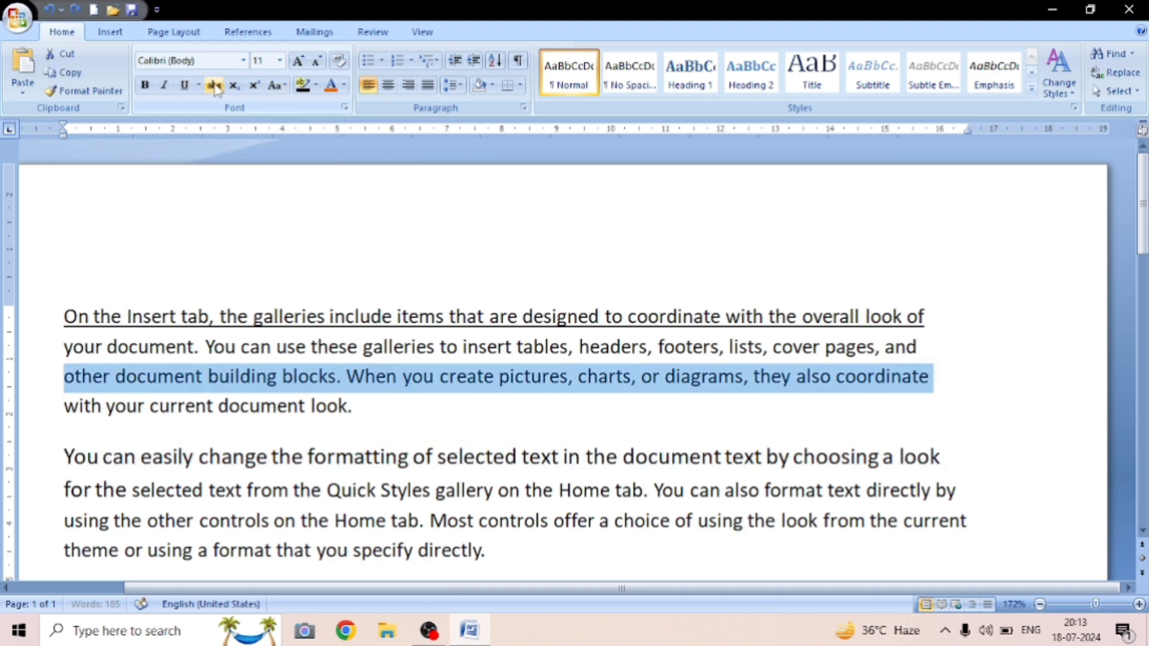
left_click(144, 316)
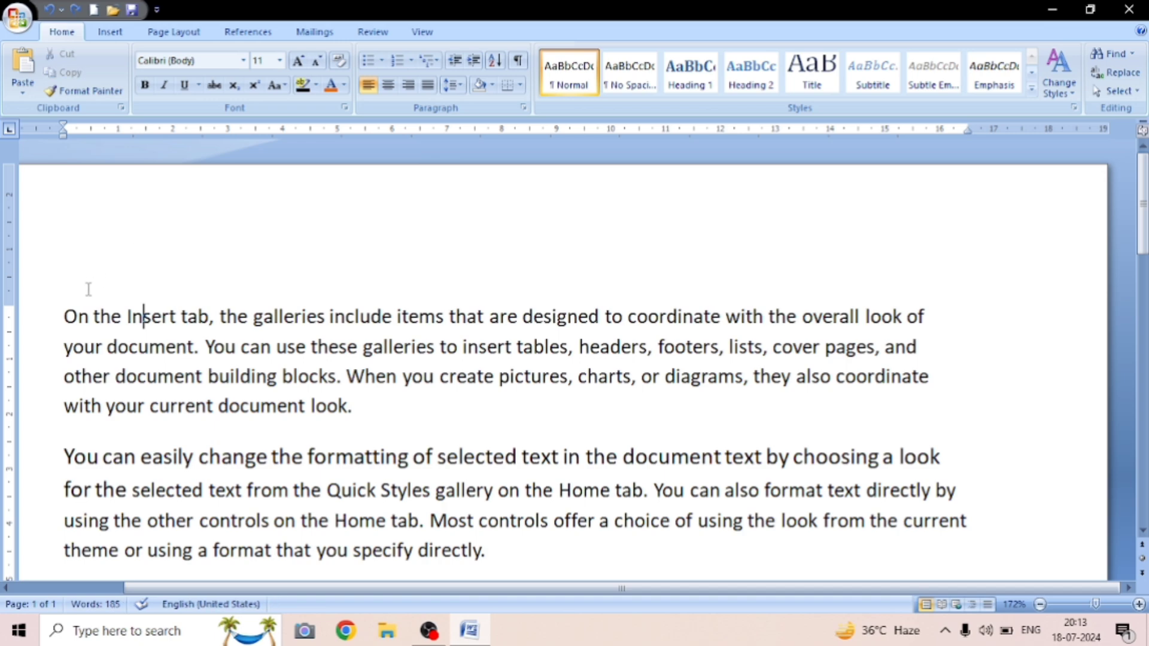
Apply strikethrough to the first line of the first paragraph.
left_click_drag(60, 317, 209, 317)
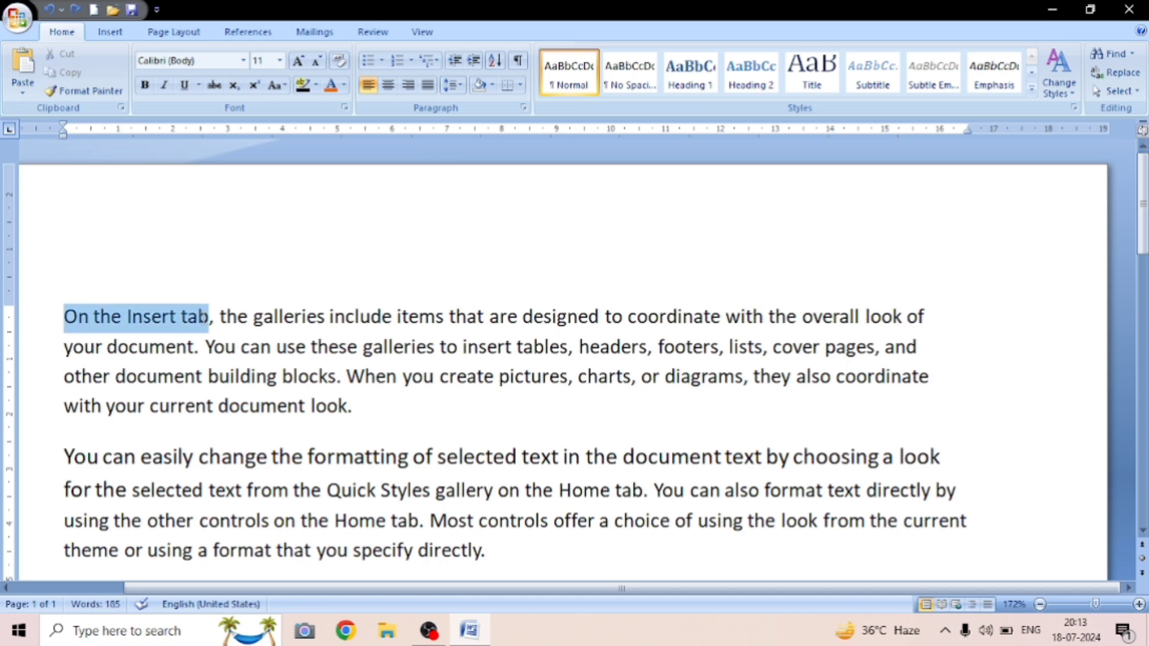
left_click(199, 318)
left_click_drag(60, 316, 937, 302)
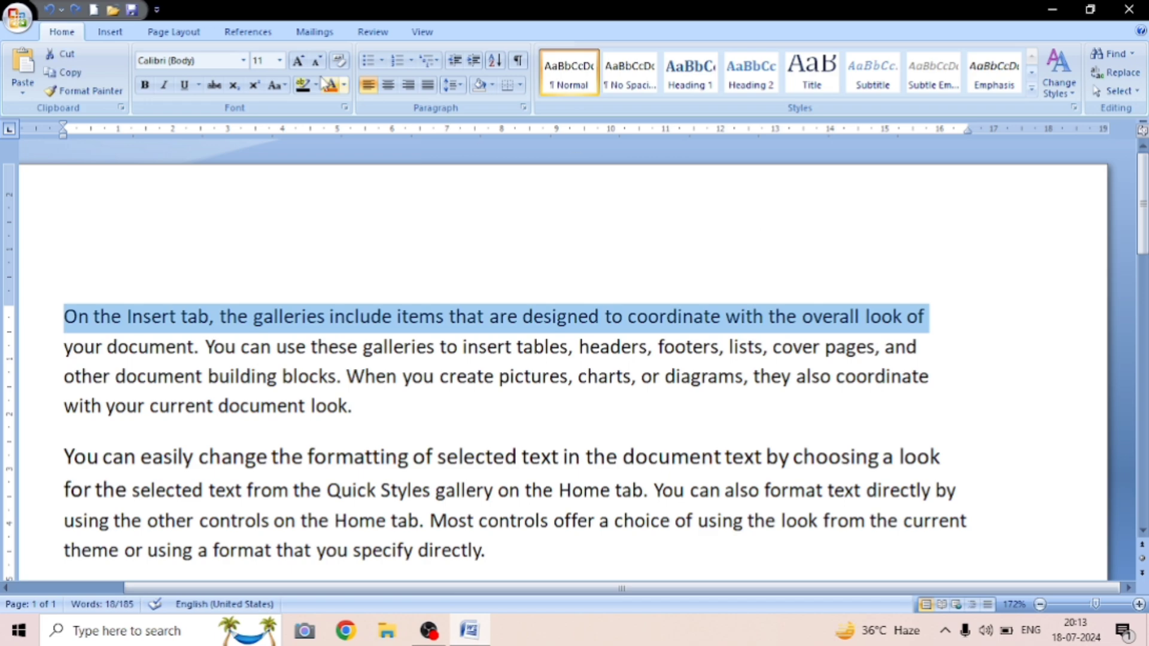
left_click(216, 88)
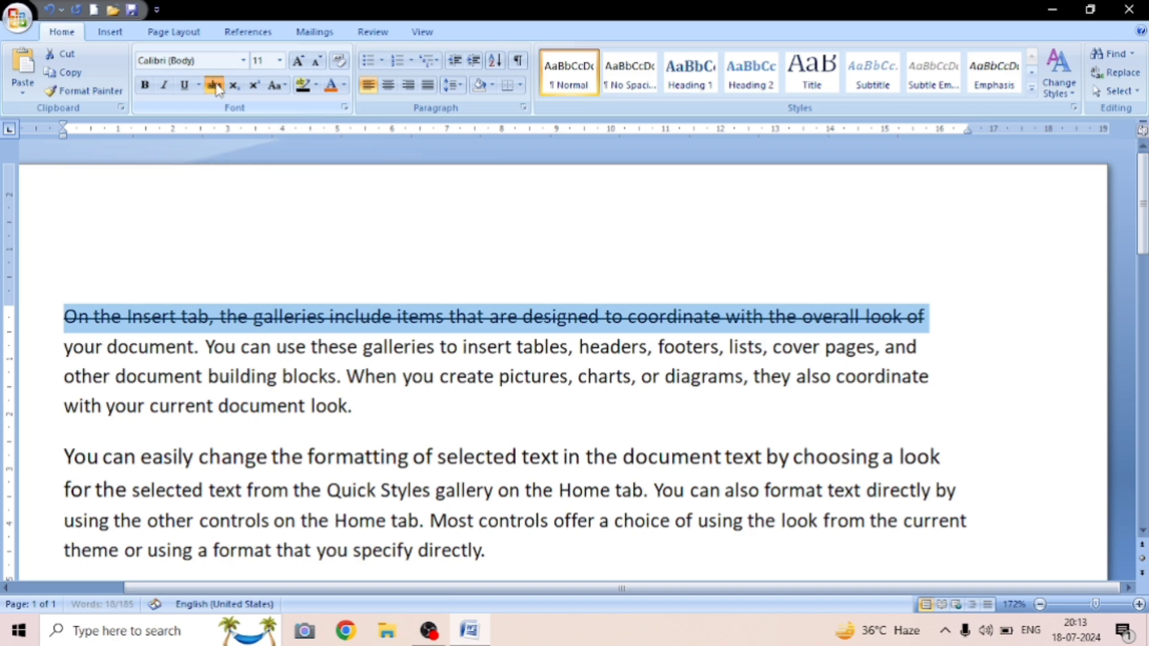
left_click(469, 233)
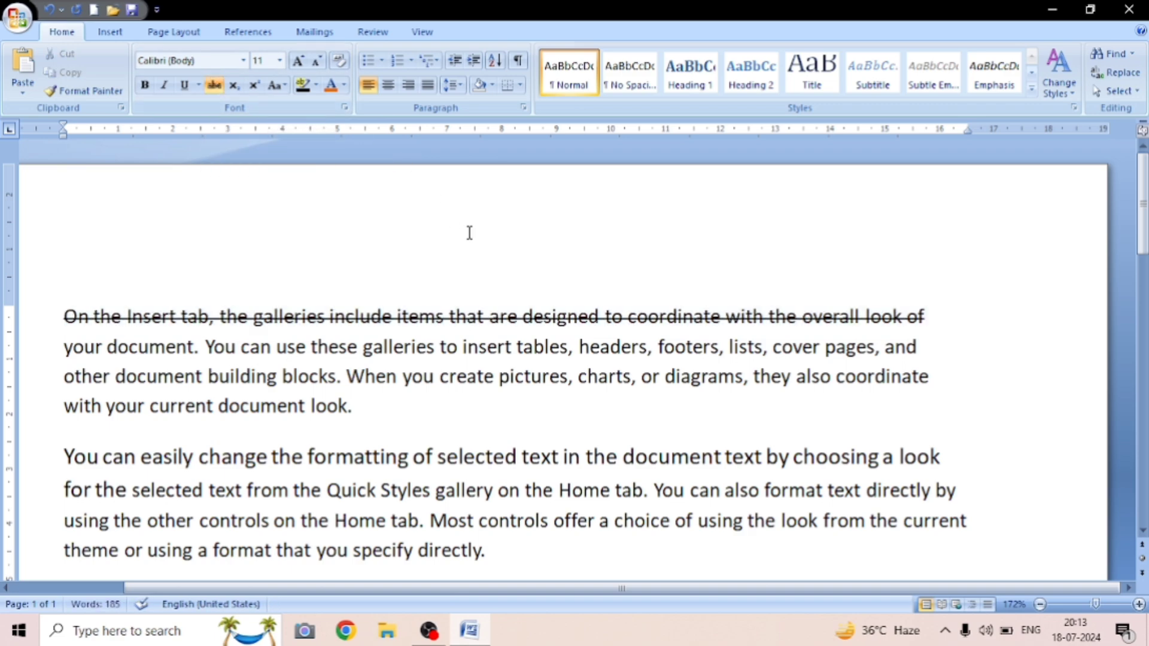
Insert a paragraph break after the struck-through first line, remove the extra blank paragraph and restore the line's final letter f.
left_click(929, 320)
key("Return")
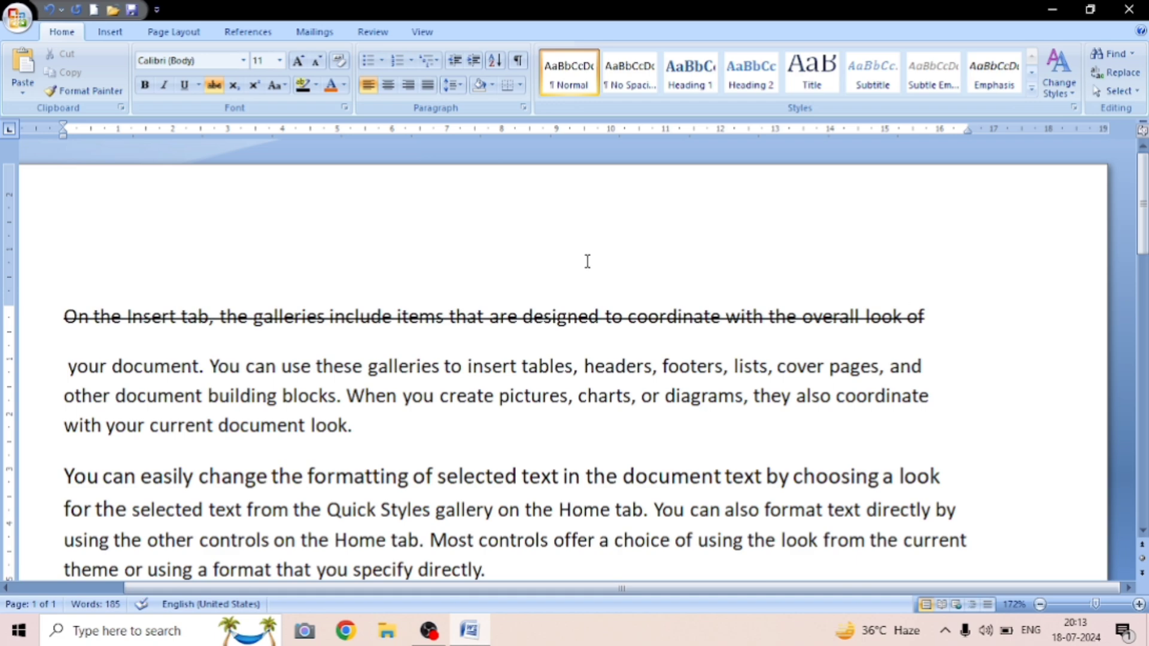
left_click(66, 347)
left_click(934, 314)
key("Return")
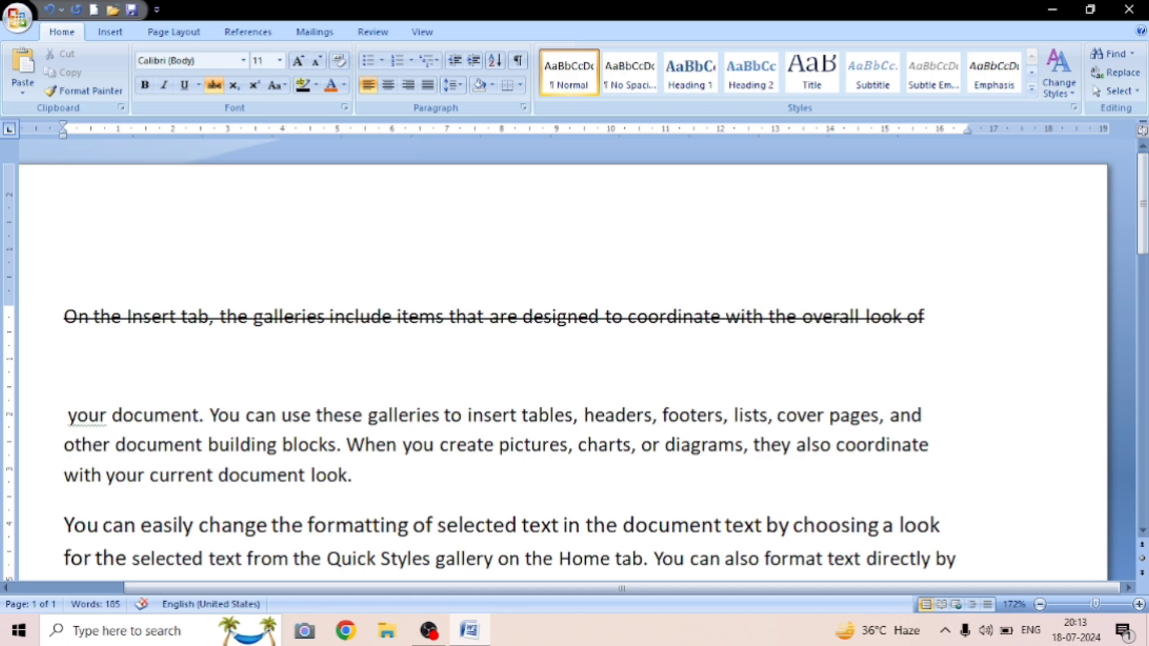
key("BackSpace")
key("BackSpace")
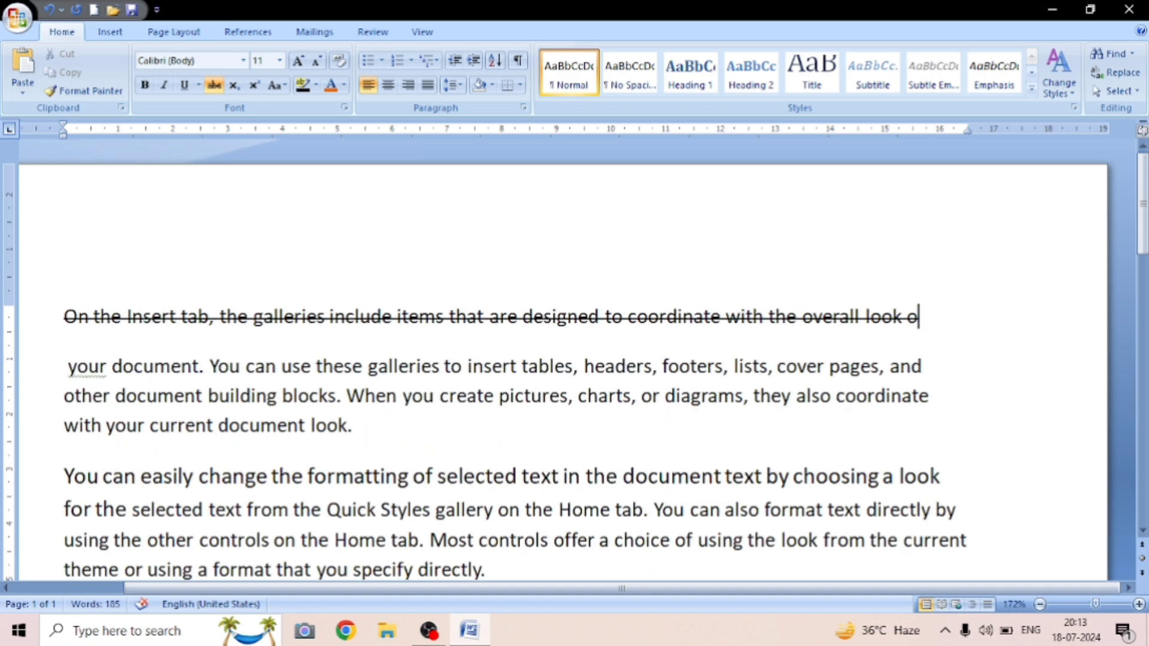
type("f")
Delete all the text from the document and turn off strikethrough for new text.
key("ctrl+a")
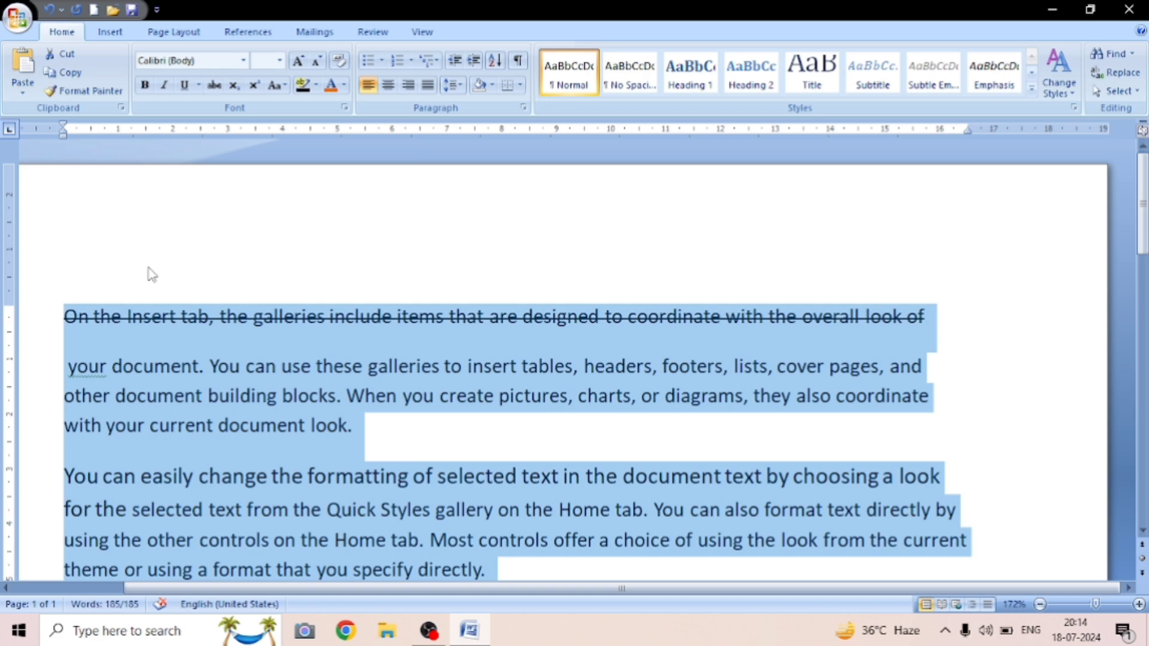
key("Delete")
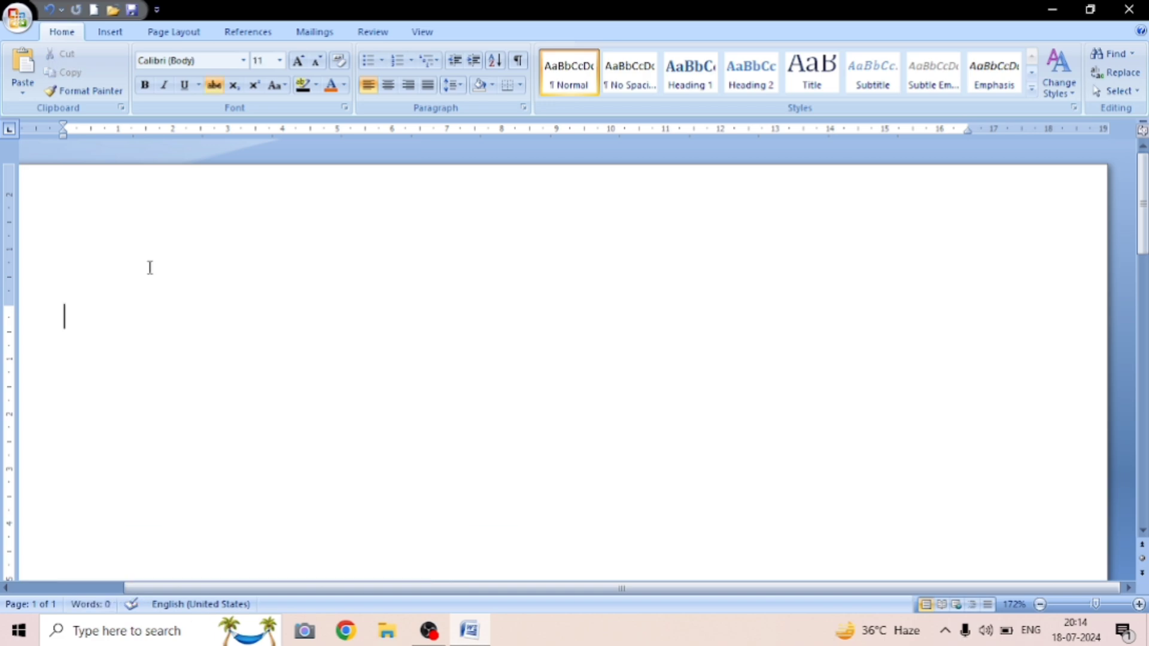
type("H2")
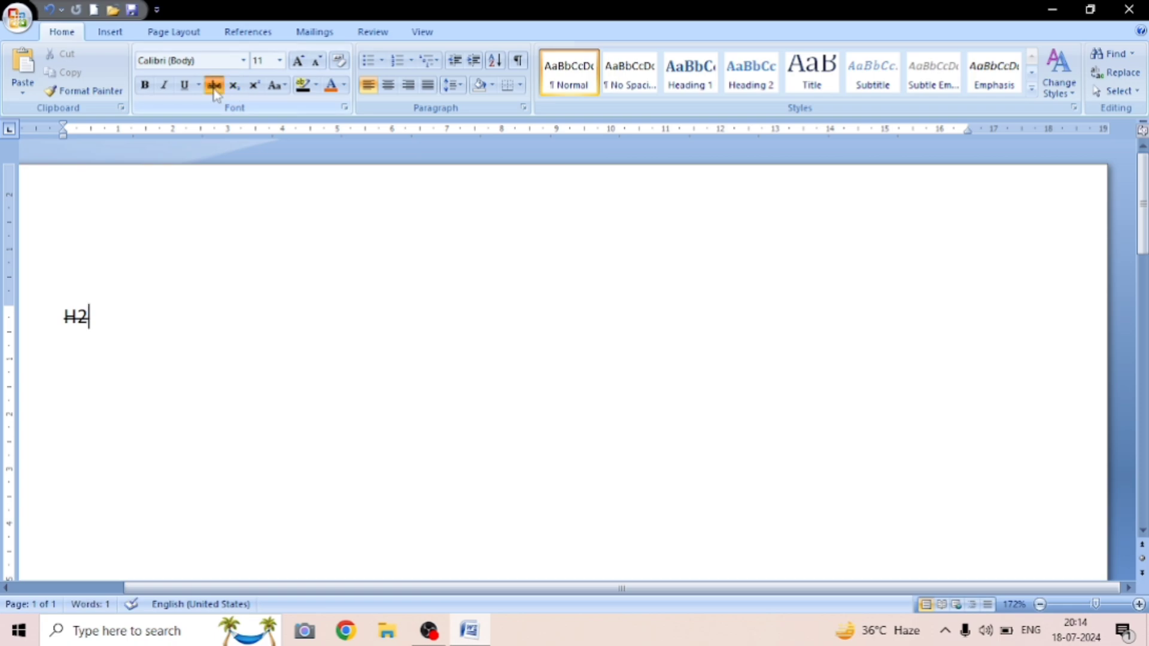
key("BackSpace")
key("BackSpace")
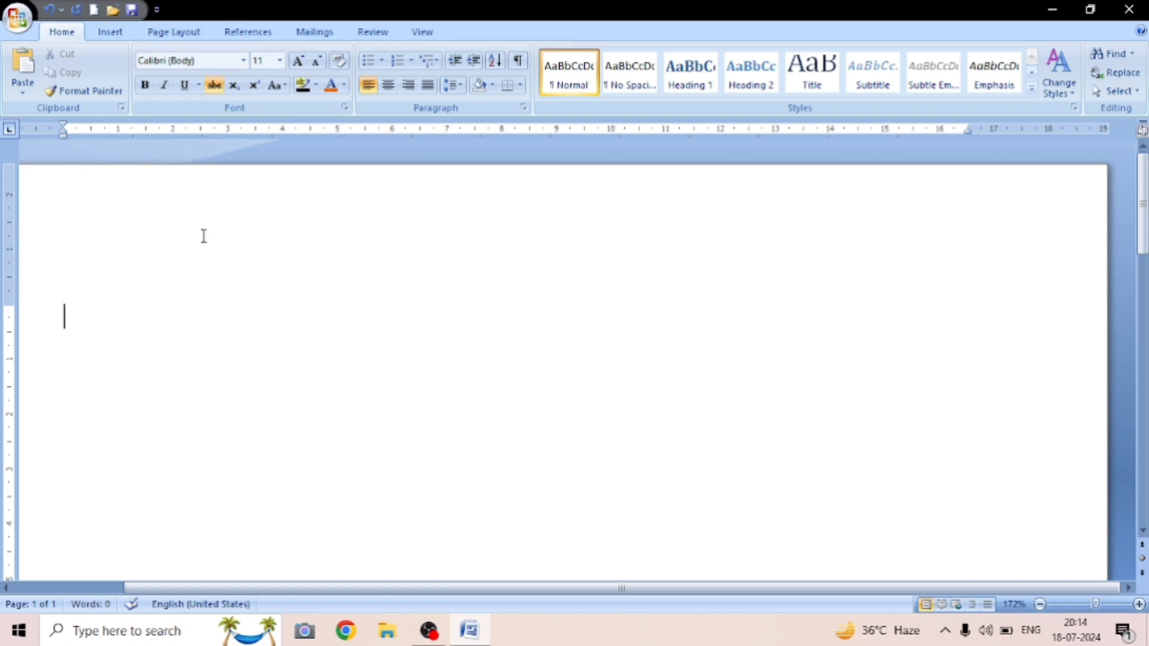
left_click(214, 84)
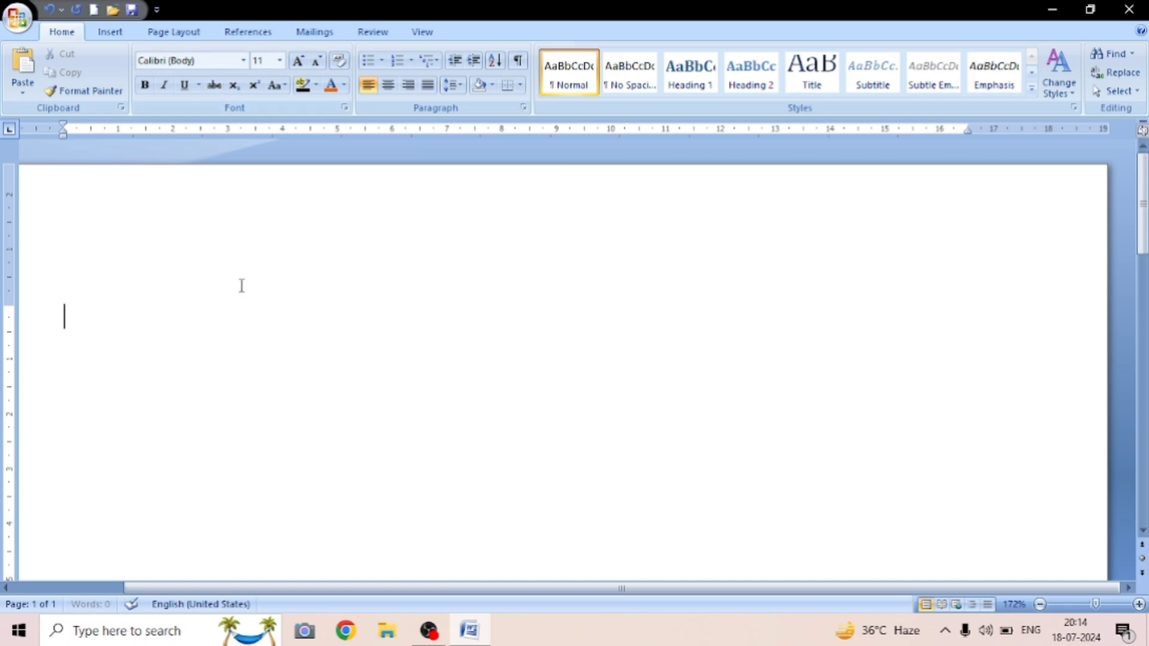
Write the formula H2o on the first line and format its 2 as subscript.
type("H2o")
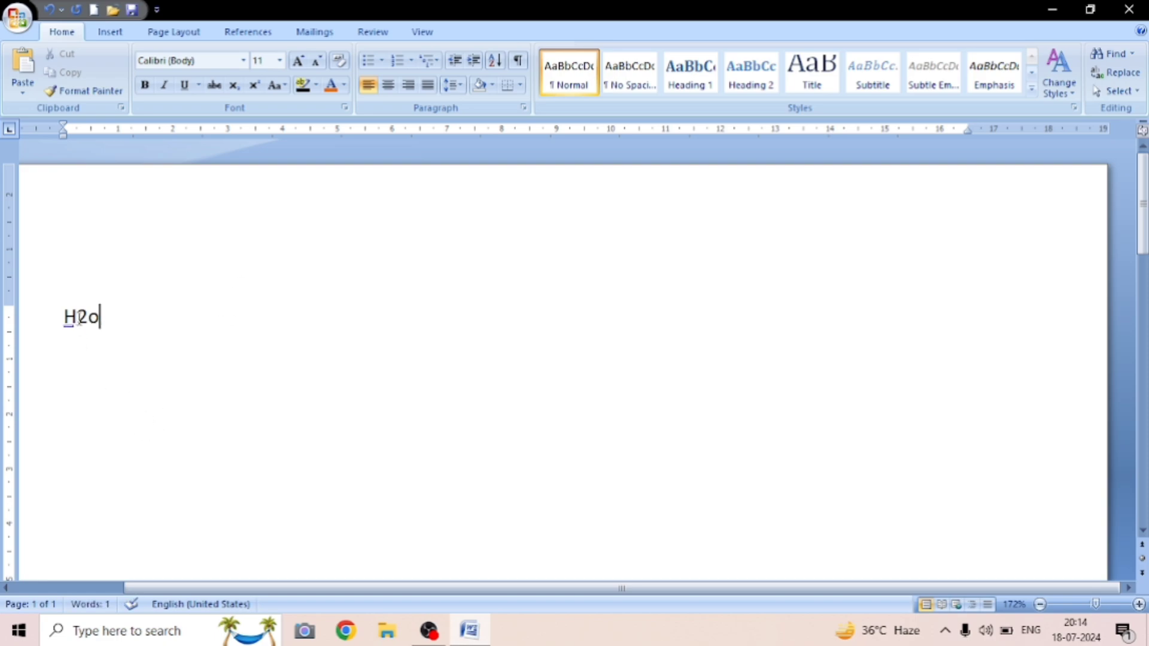
left_click_drag(77, 317, 85, 324)
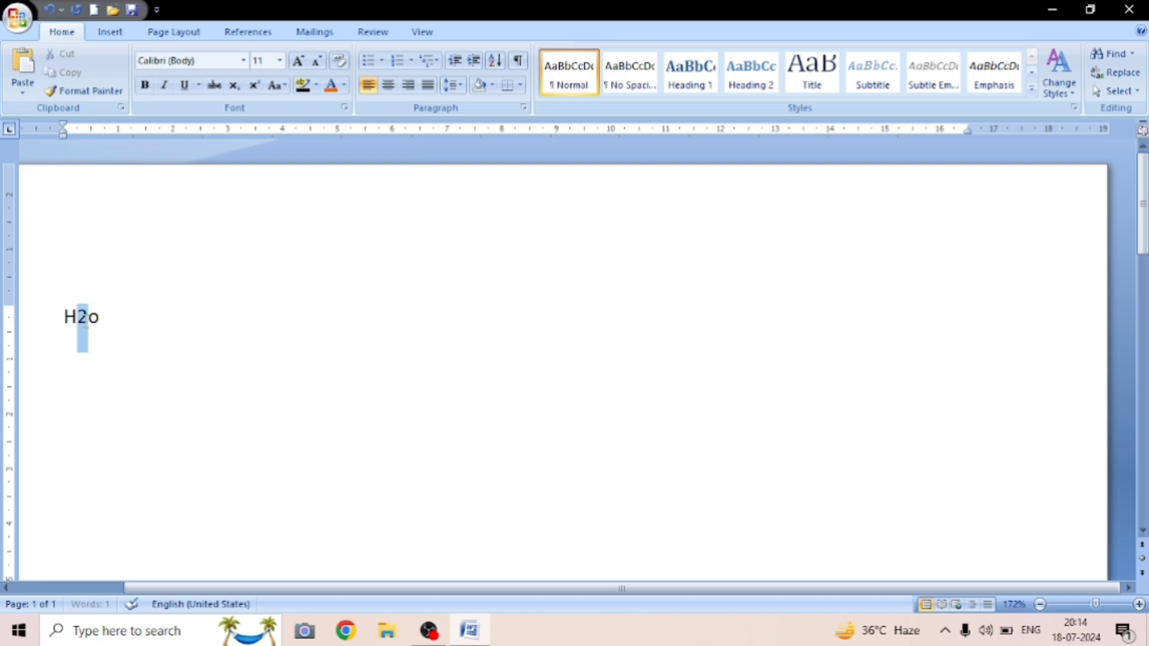
left_click(83, 320)
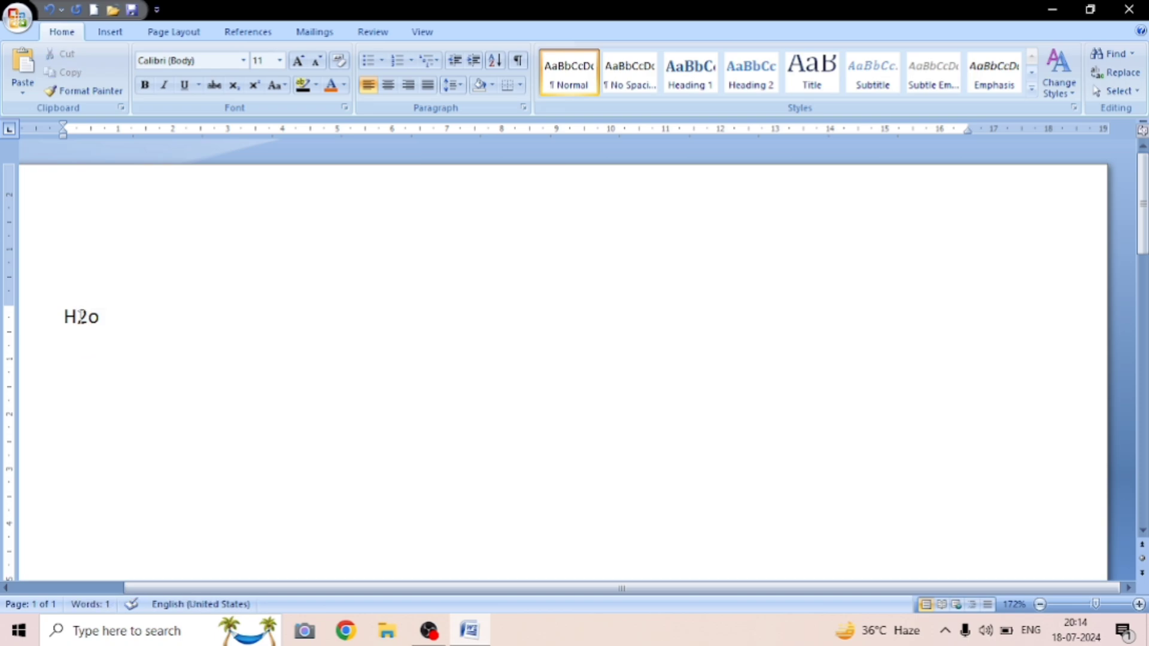
left_click_drag(77, 317, 89, 324)
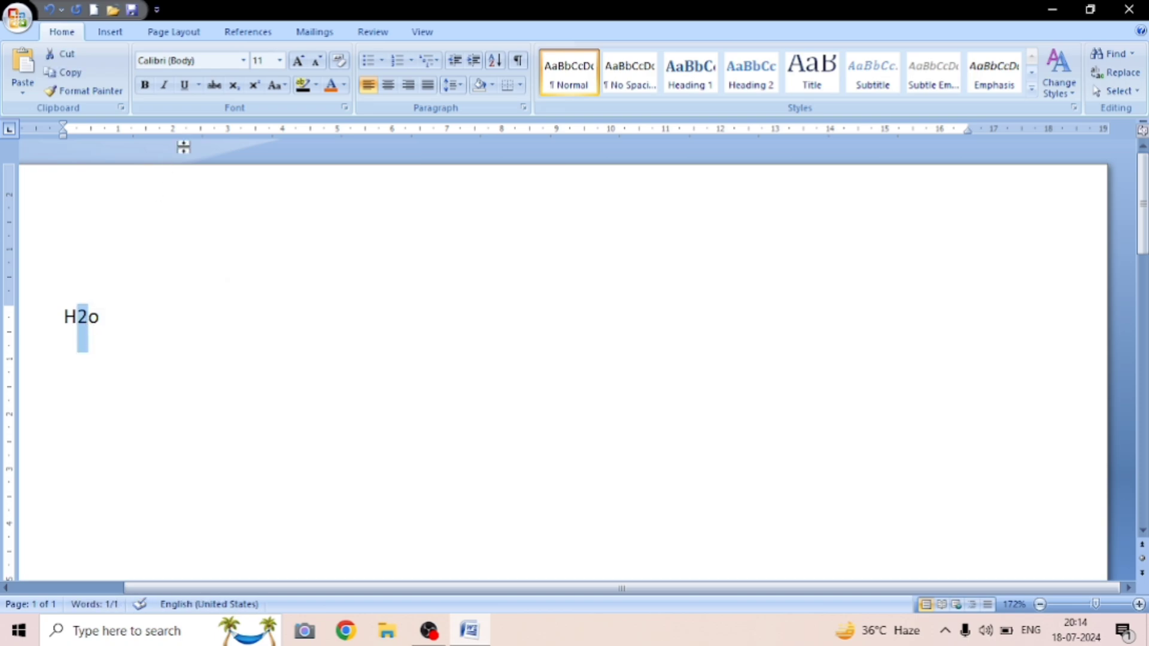
left_click(238, 88)
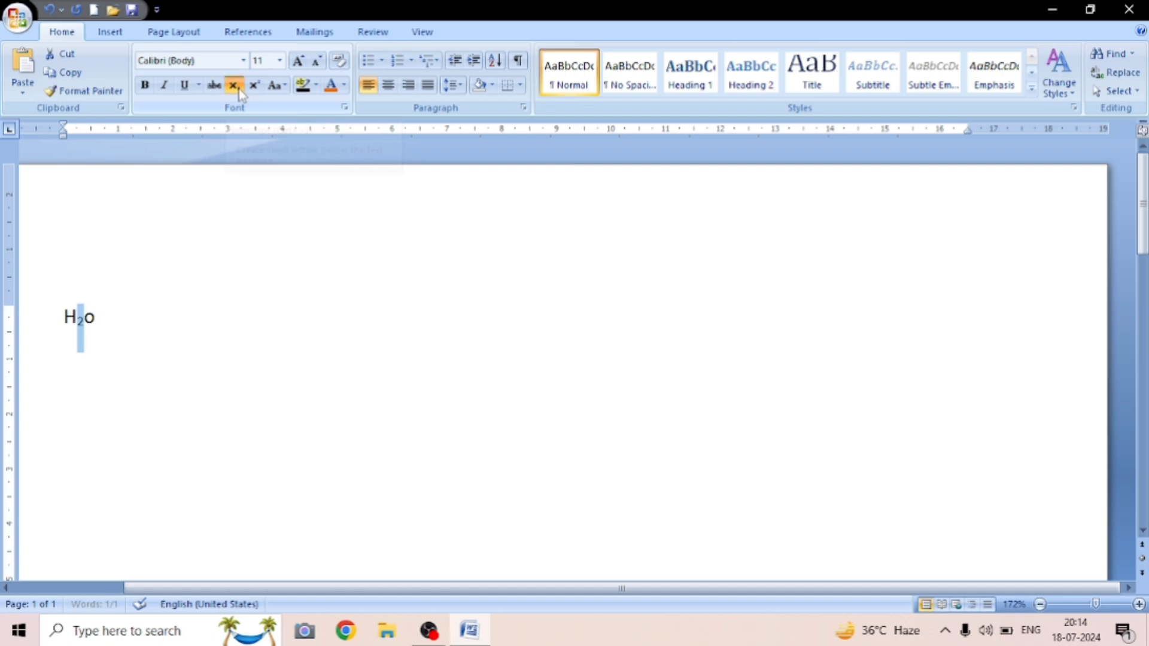
left_click(150, 311)
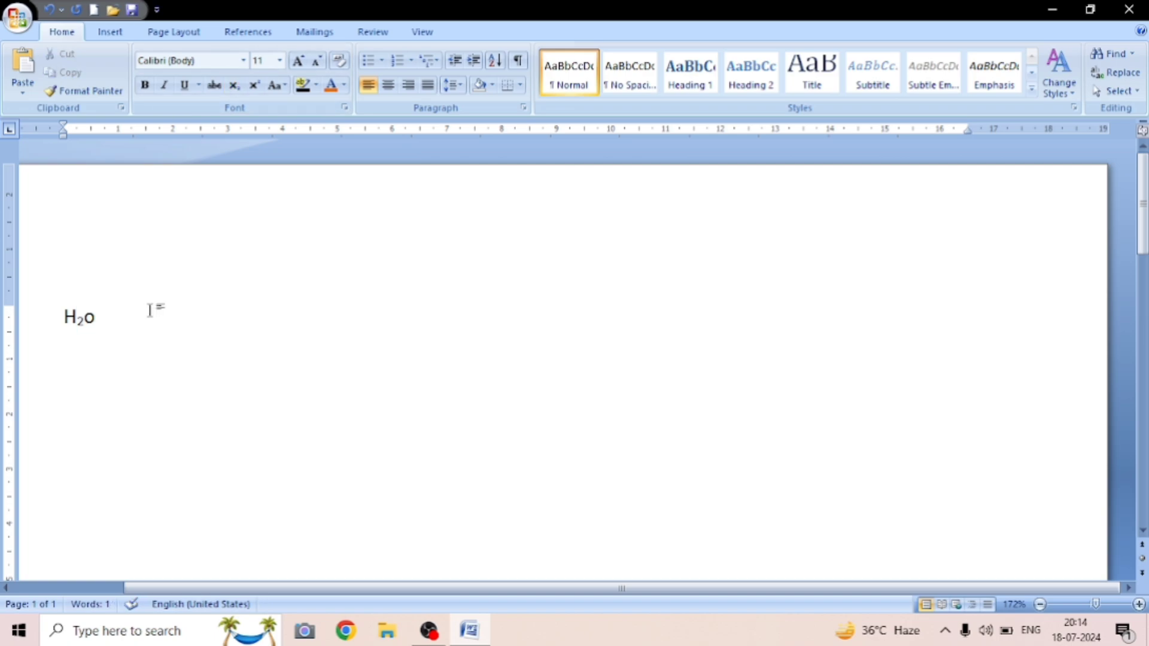
Add the formula Co2 in a new paragraph below H2o and format its 2 as subscript.
key("Return")
type("Co2")
left_click_drag(86, 366, 98, 374)
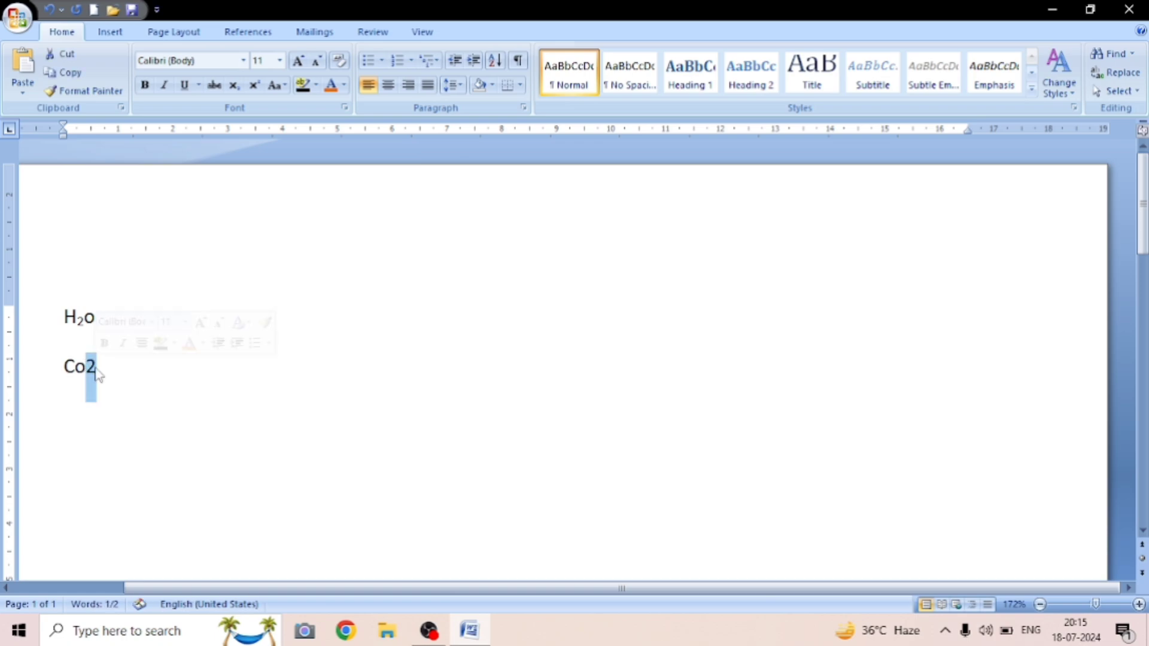
left_click(234, 85)
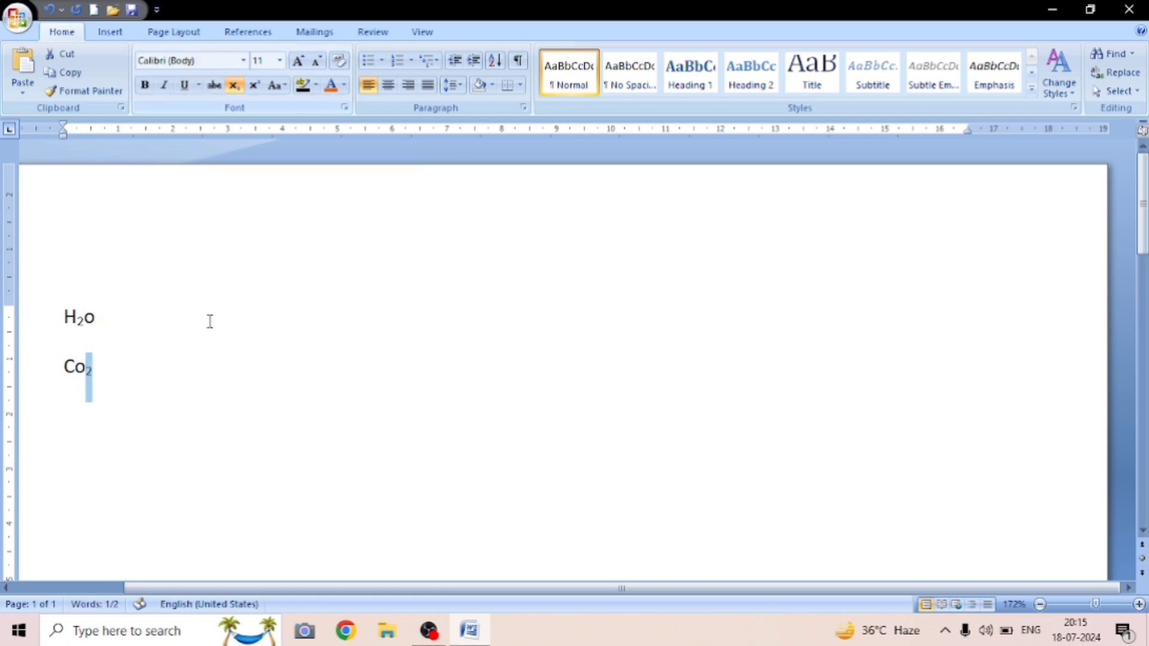
left_click(132, 385)
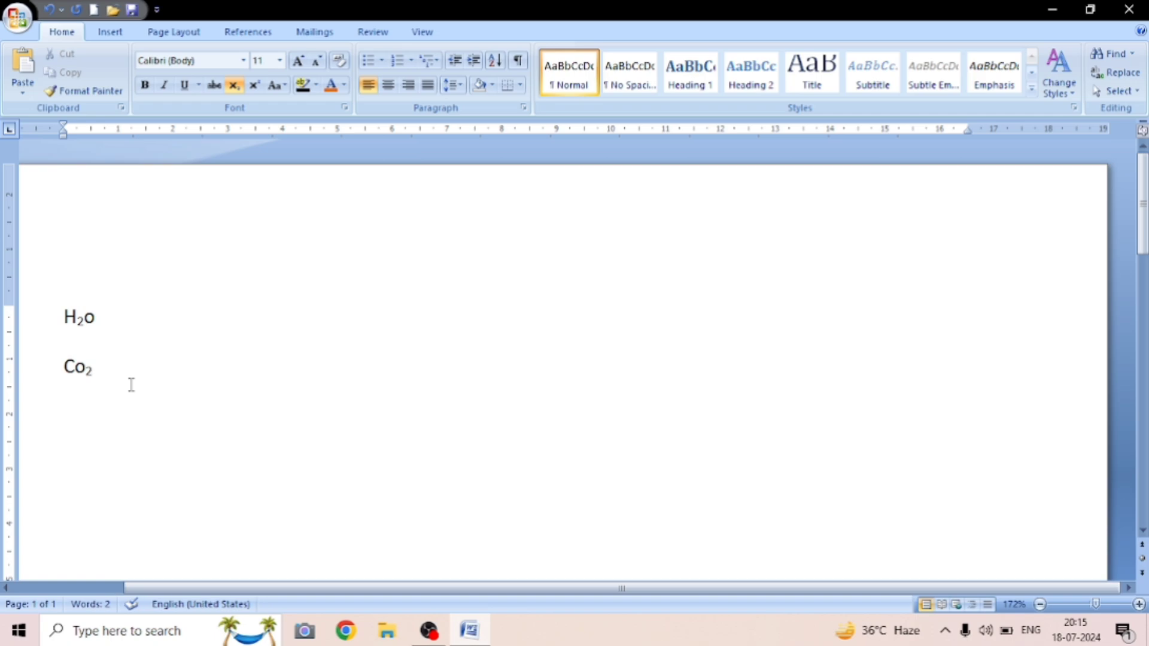
Add the formula Ch4 in regular text in a new paragraph below Co2 and format its 4 as subscript.
key("Return")
type("ch4")
key("BackSpace")
key("BackSpace")
key("BackSpace")
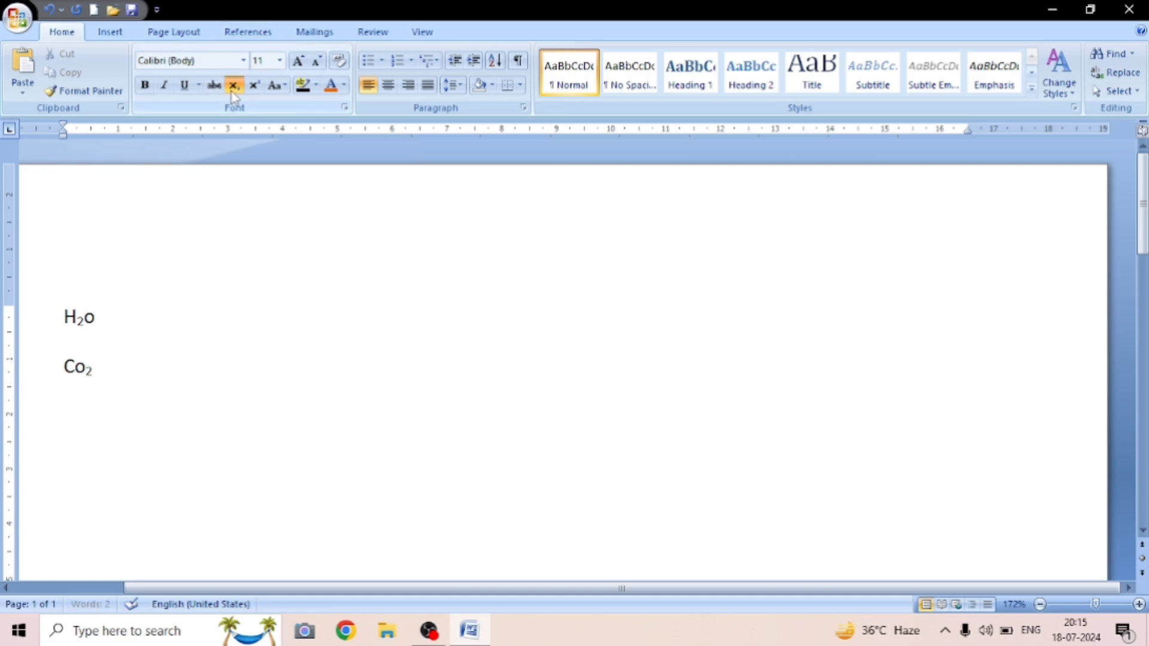
type("Ch4")
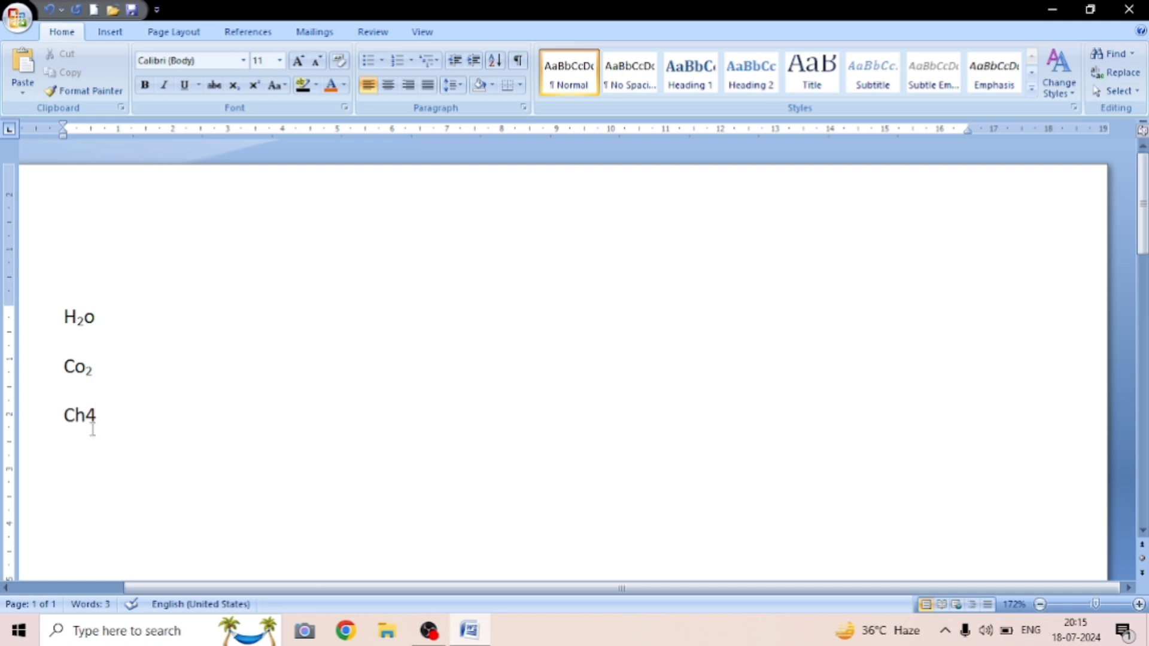
left_click_drag(95, 418, 86, 417)
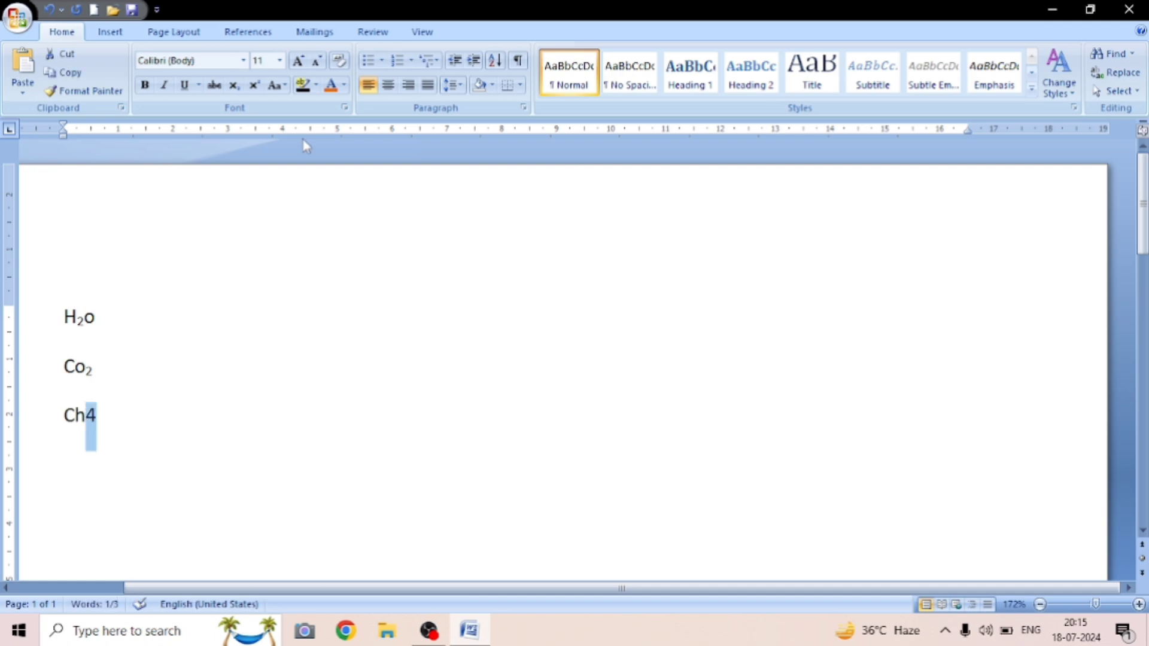
left_click(235, 88)
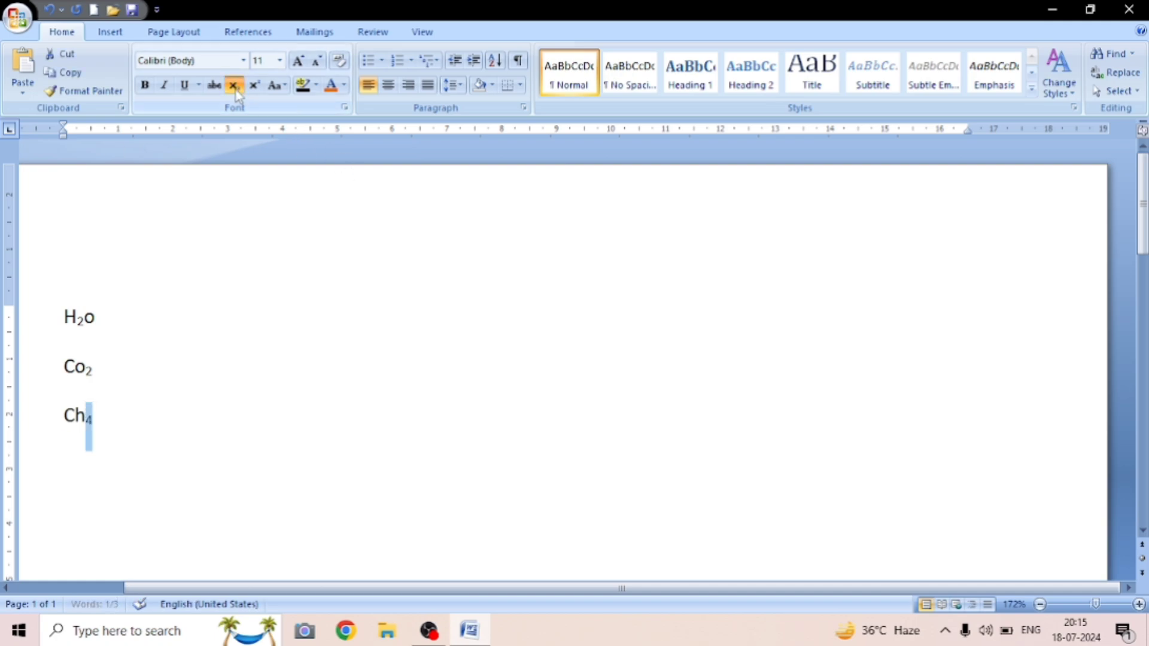
left_click(211, 397)
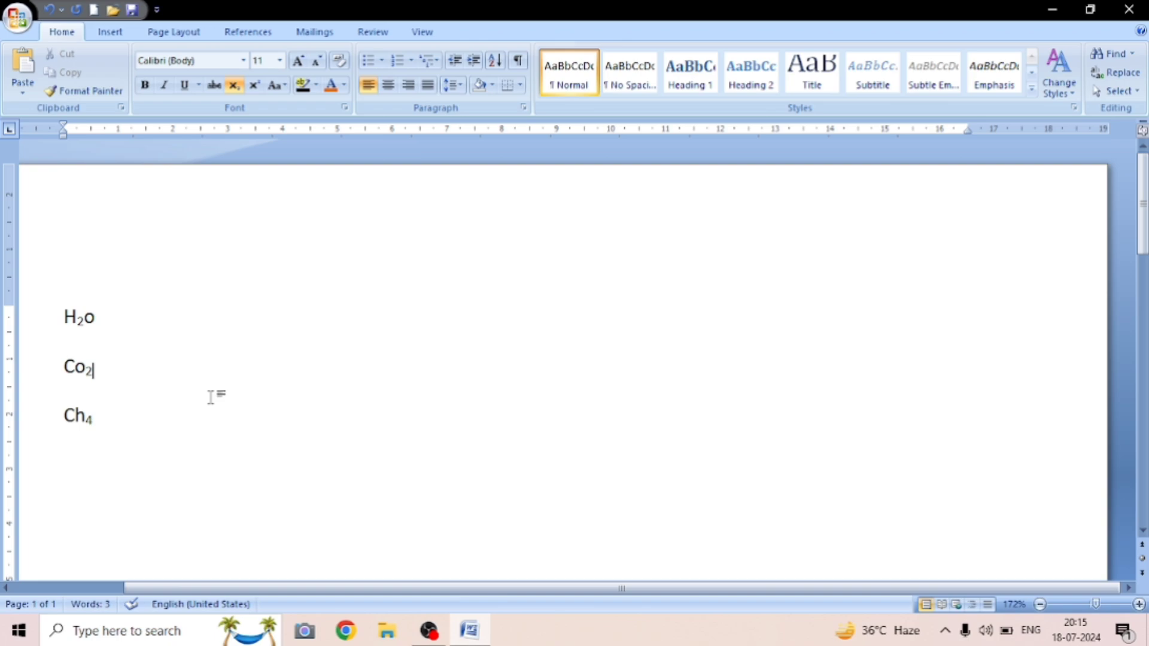
Write (a+b)2 on the first line, spaced well apart from H2o, and format its 2 as superscript.
left_click(200, 310)
key("Tab")
type("(A")
key("BackSpace")
type("a+")
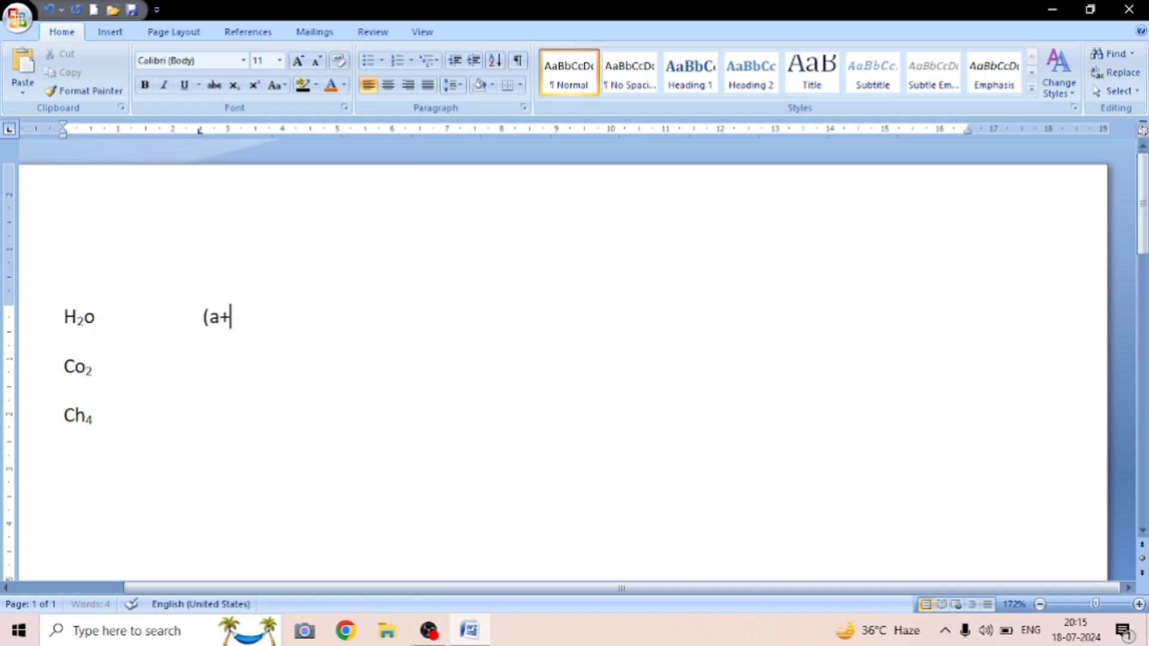
type("b)2")
left_click_drag(259, 317, 248, 318)
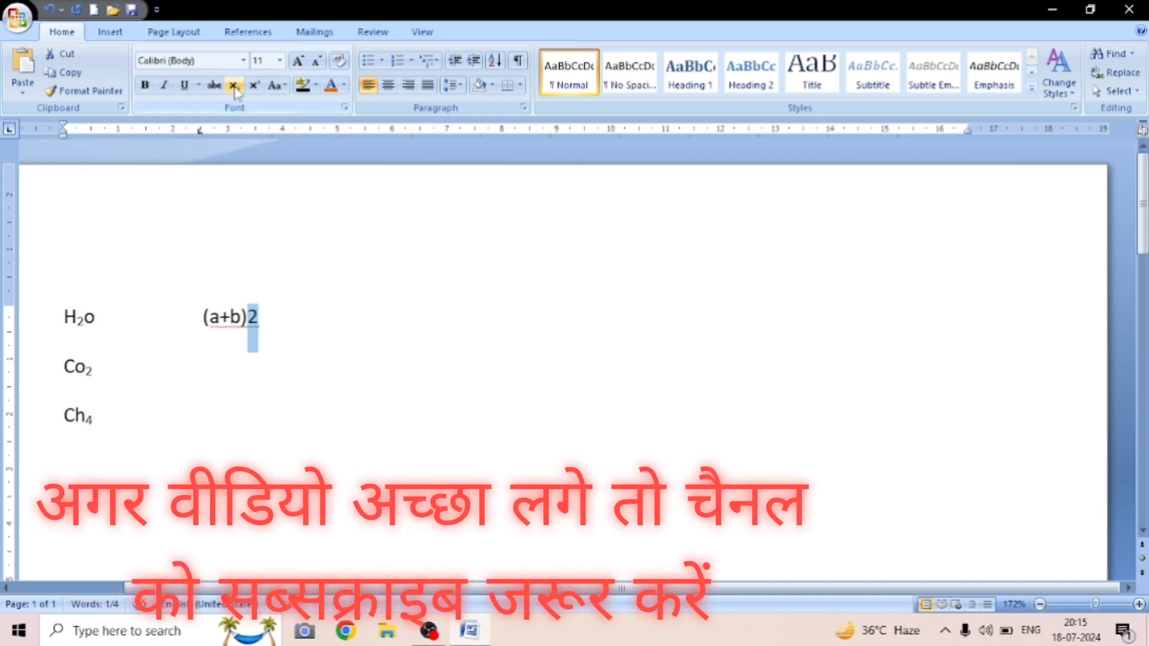
left_click(254, 85)
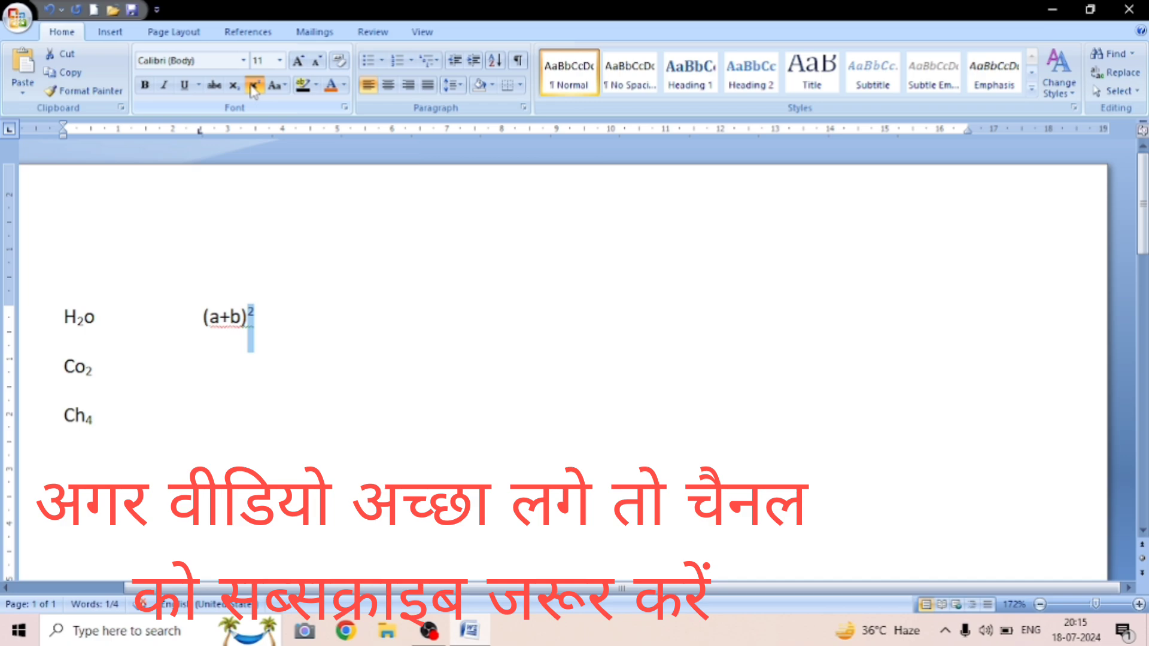
left_click(287, 295)
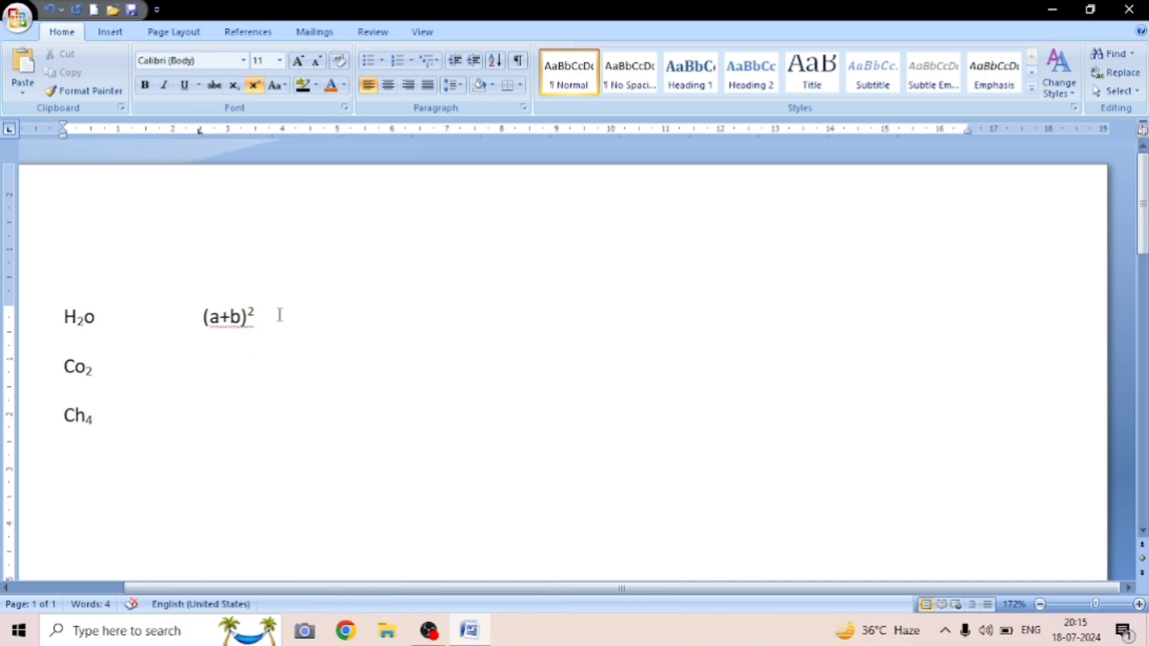
Complete the equation with =a2+b2+2ab in regular text and format the 2 after a and after b as superscript.
left_click(254, 85)
type("=a2+b2+2ab")
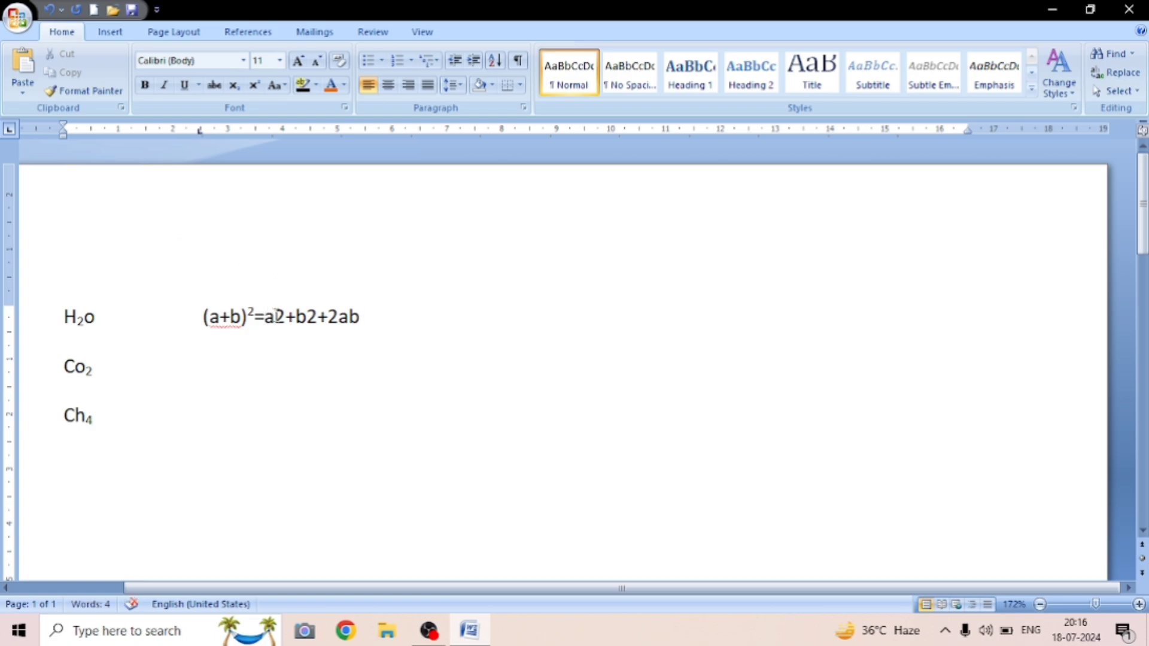
left_click_drag(275, 316, 285, 317)
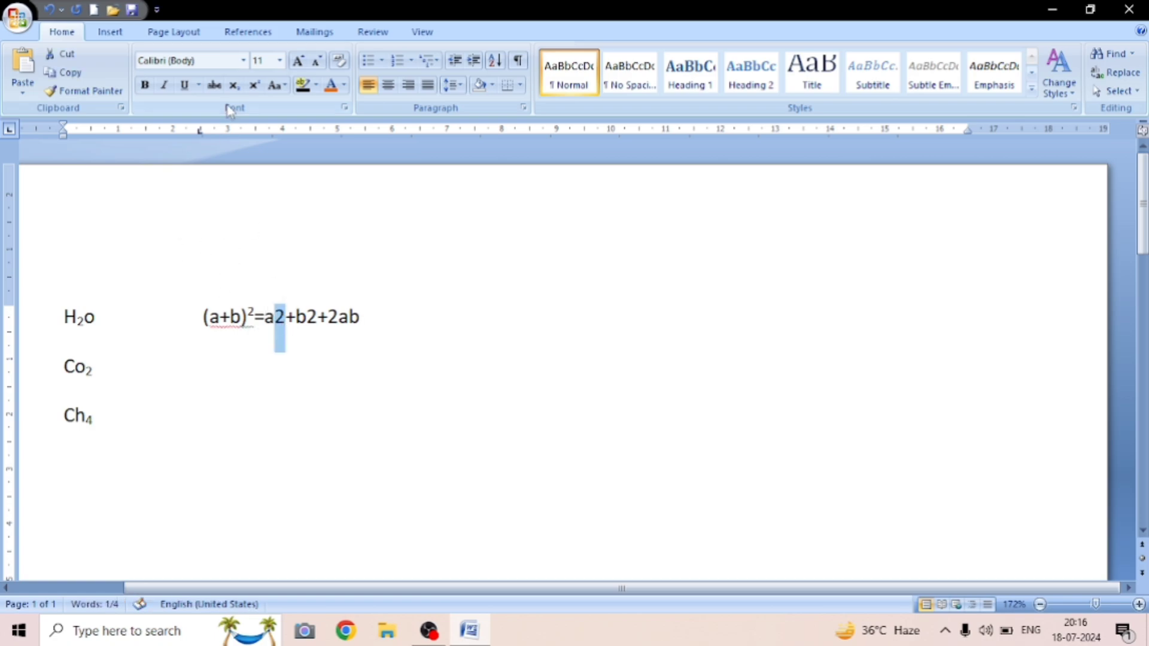
left_click(254, 85)
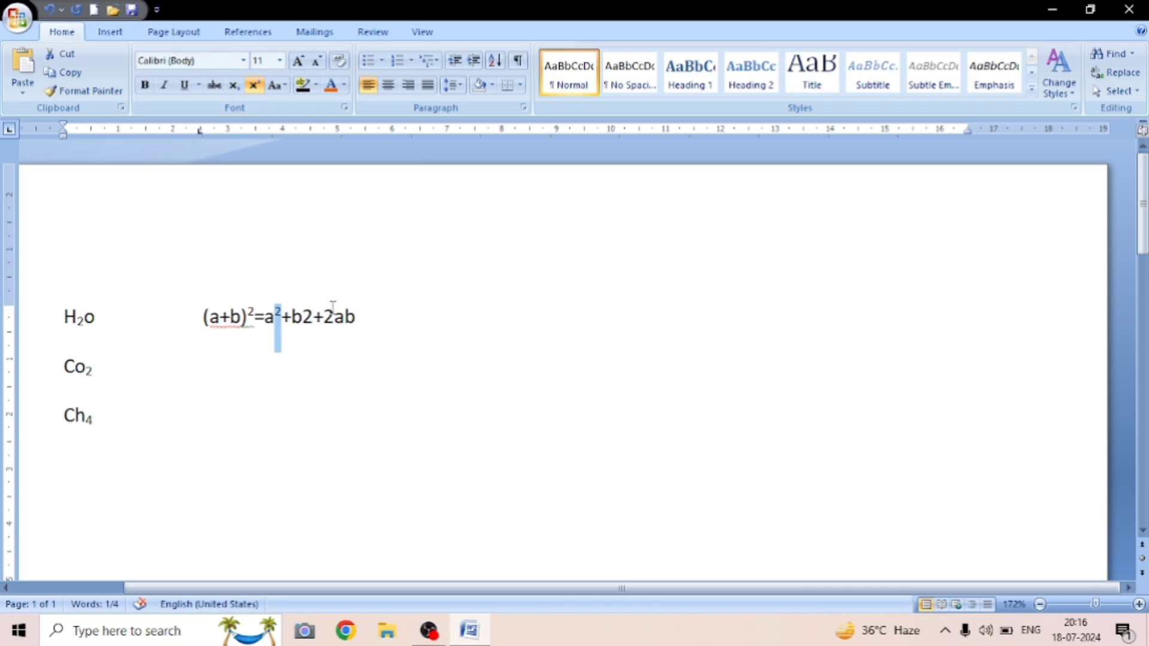
left_click_drag(302, 315, 313, 317)
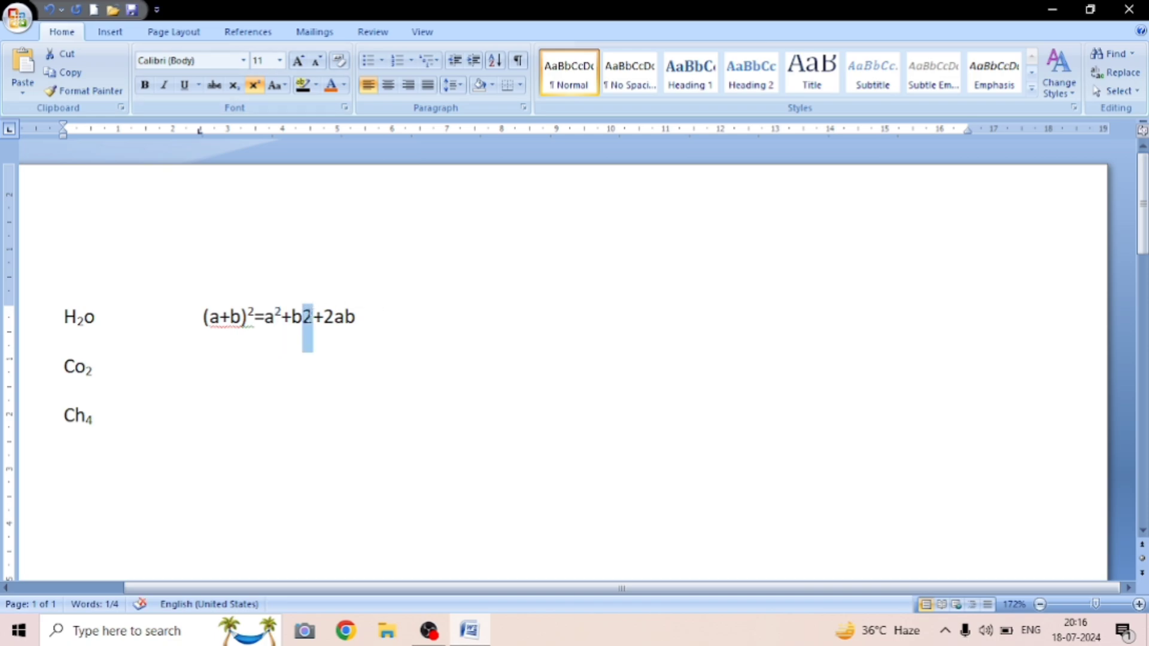
left_click(254, 85)
left_click(414, 317)
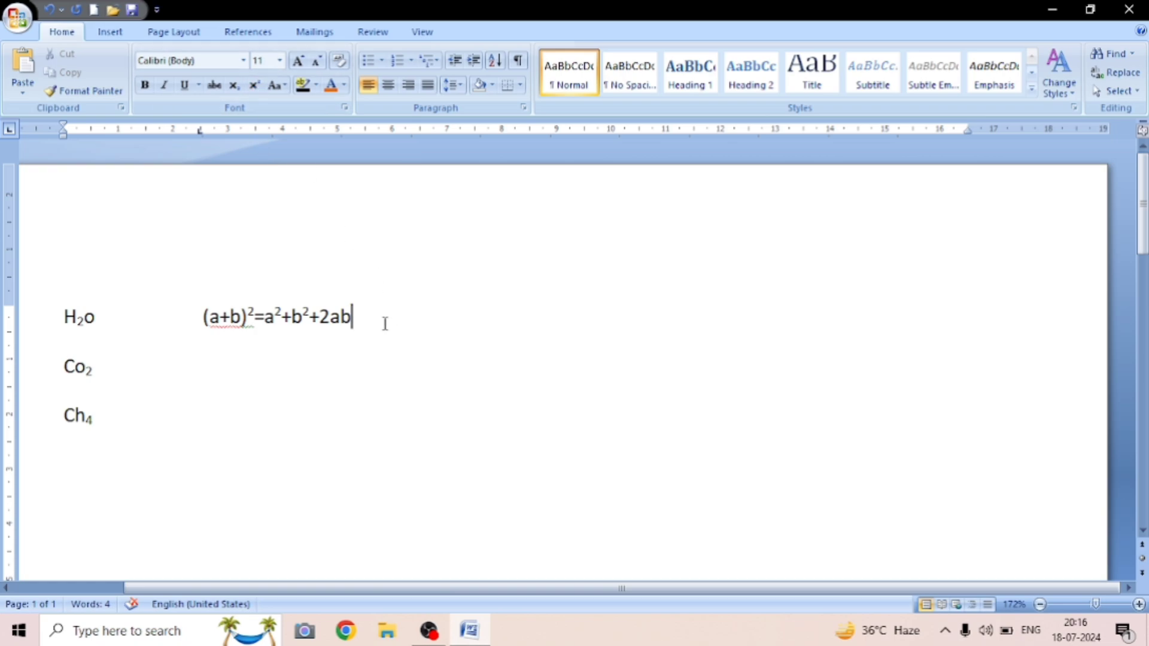
Delete all the formulas from the document and look at the available Change Case options.
key("ctrl+a")
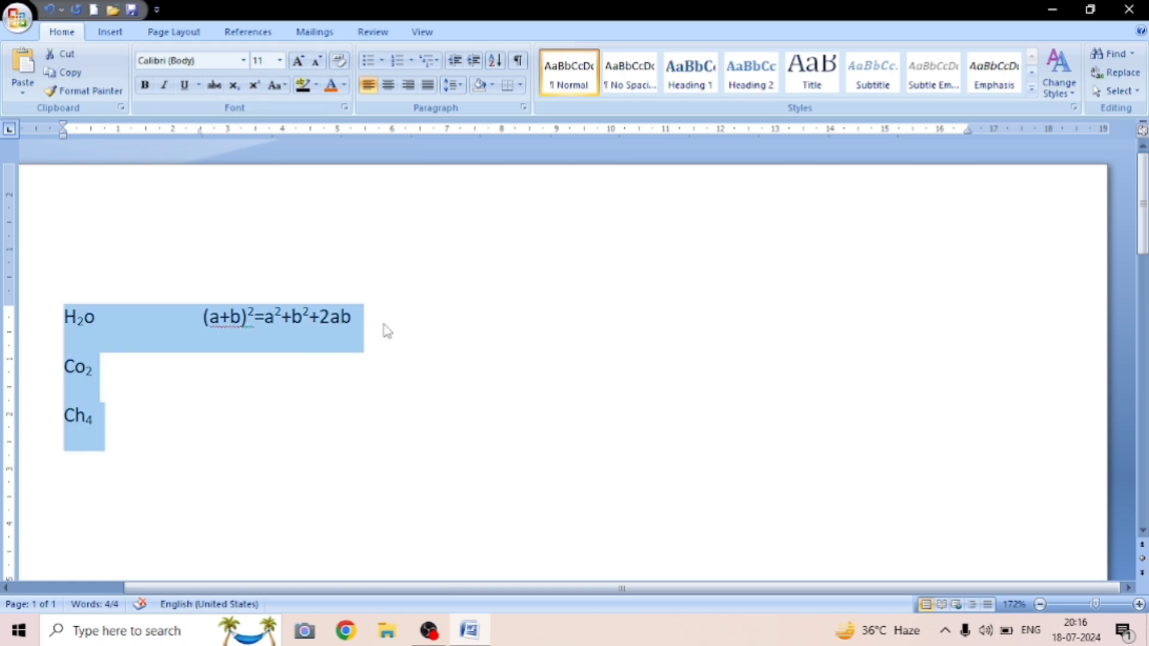
key("Delete")
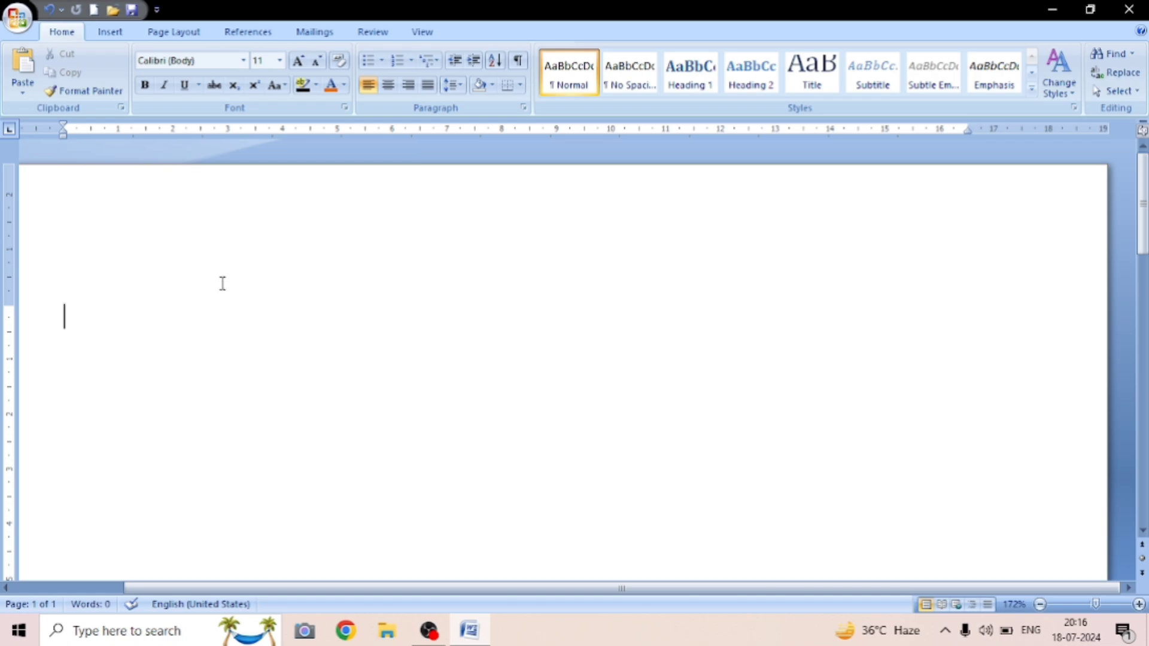
left_click(289, 87)
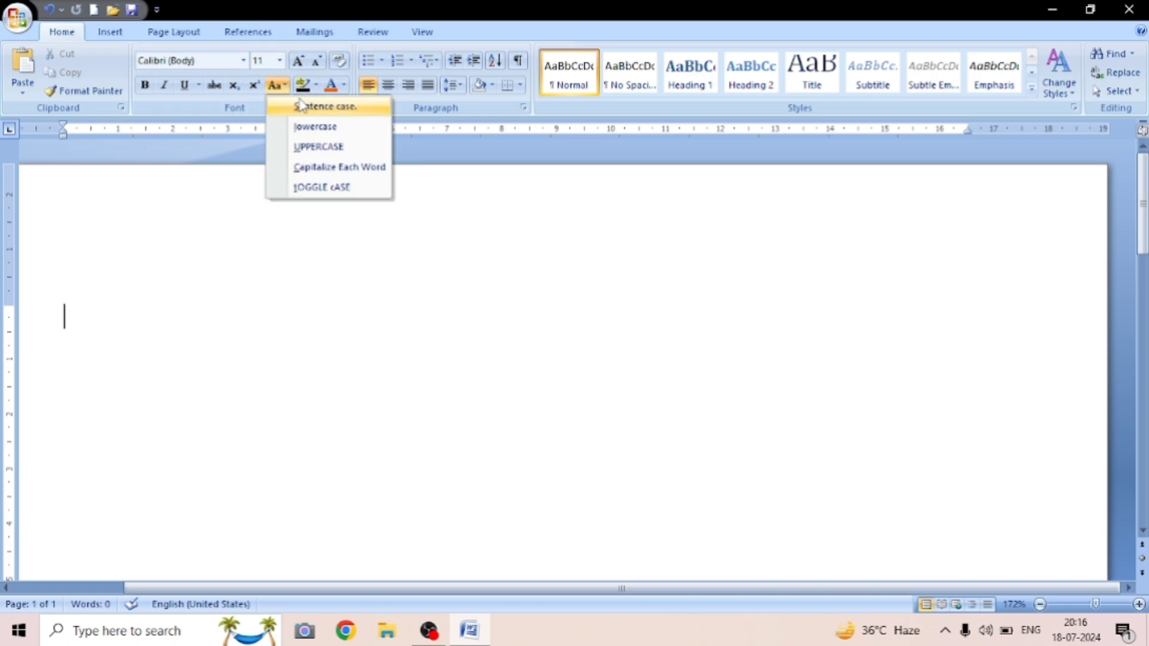
left_click(224, 239)
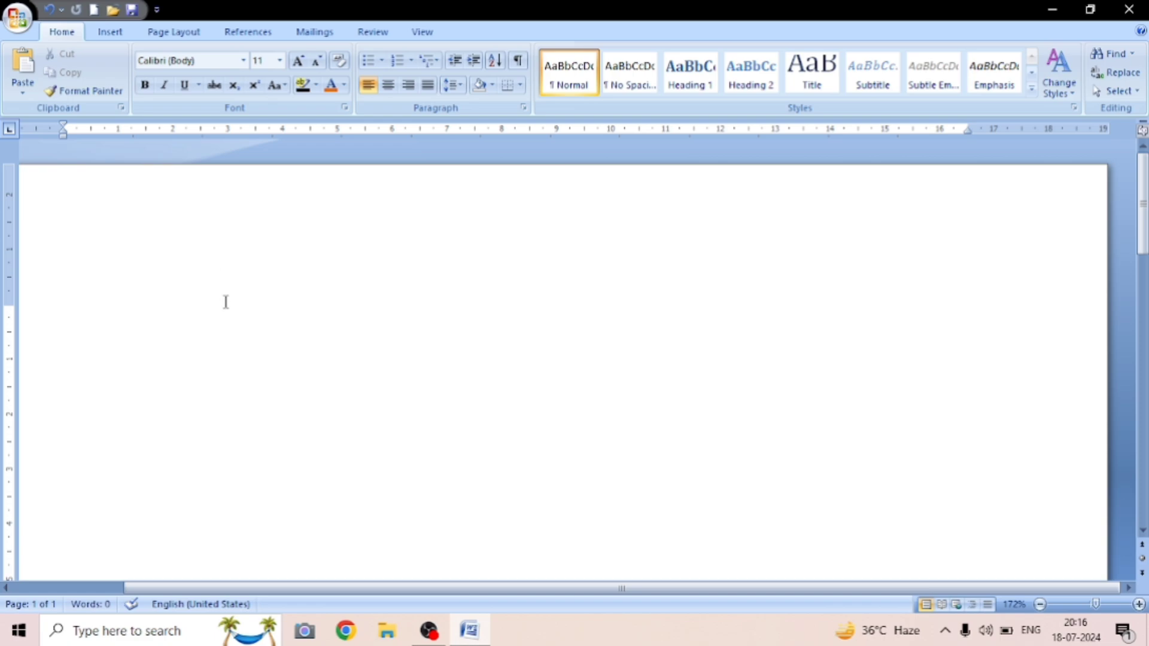
Write the word Universe on the first line of the blank document.
type("ub")
key("BackSpace")
type("nivw")
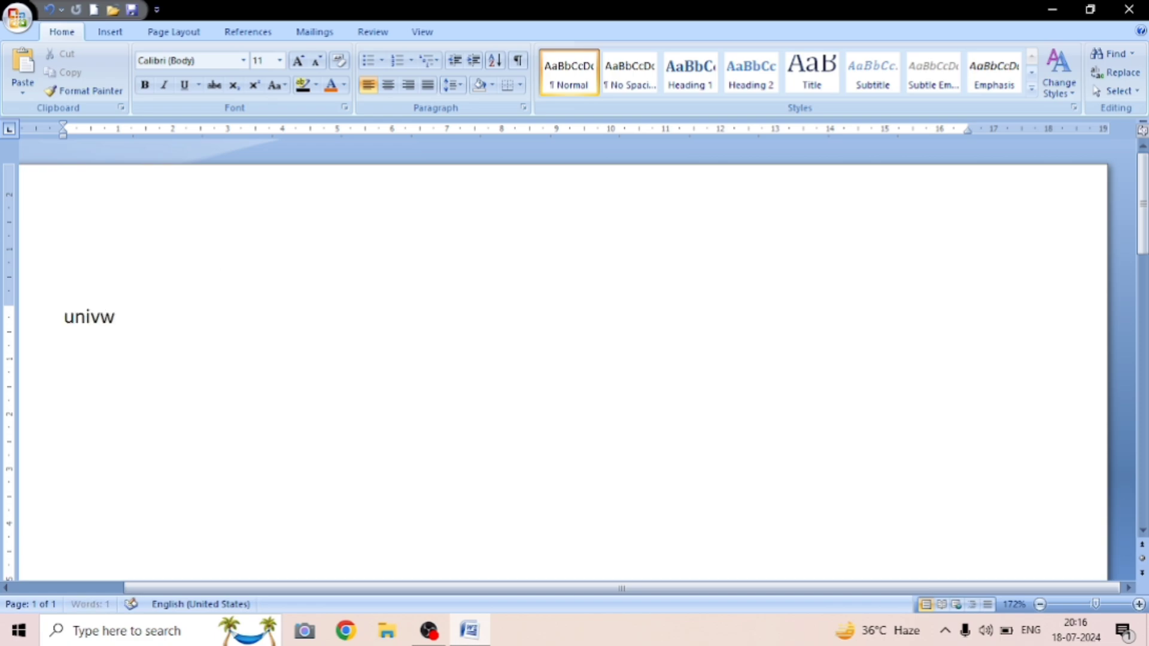
key("BackSpace")
type("erse")
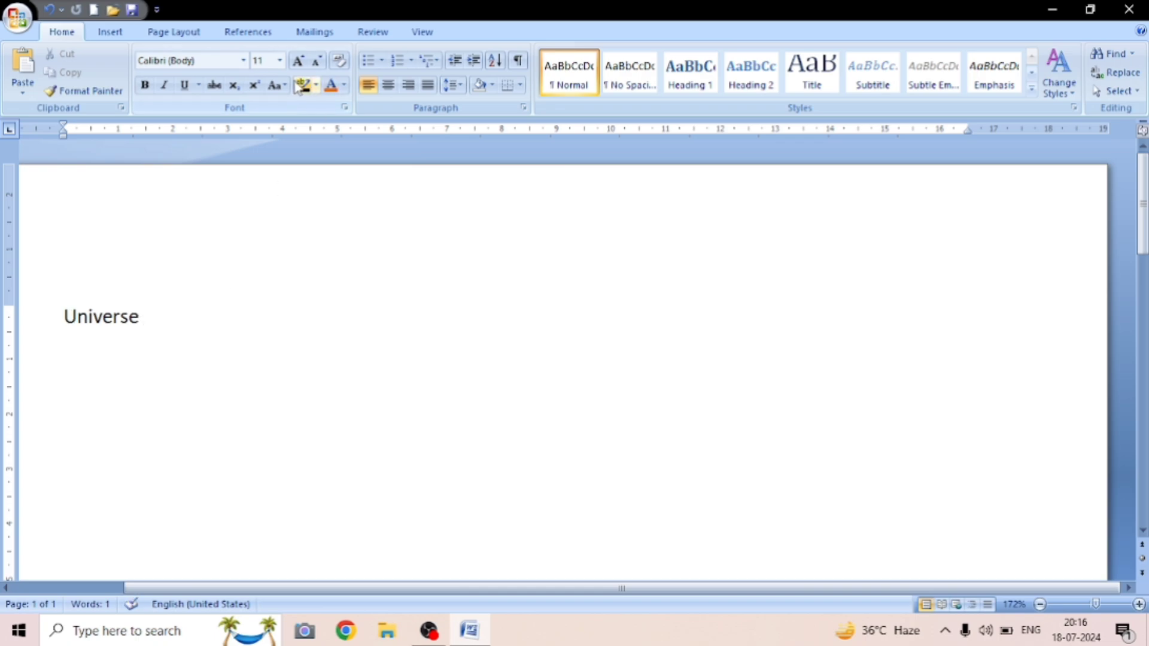
Apply Sentence case to the word Universe.
left_click(276, 85)
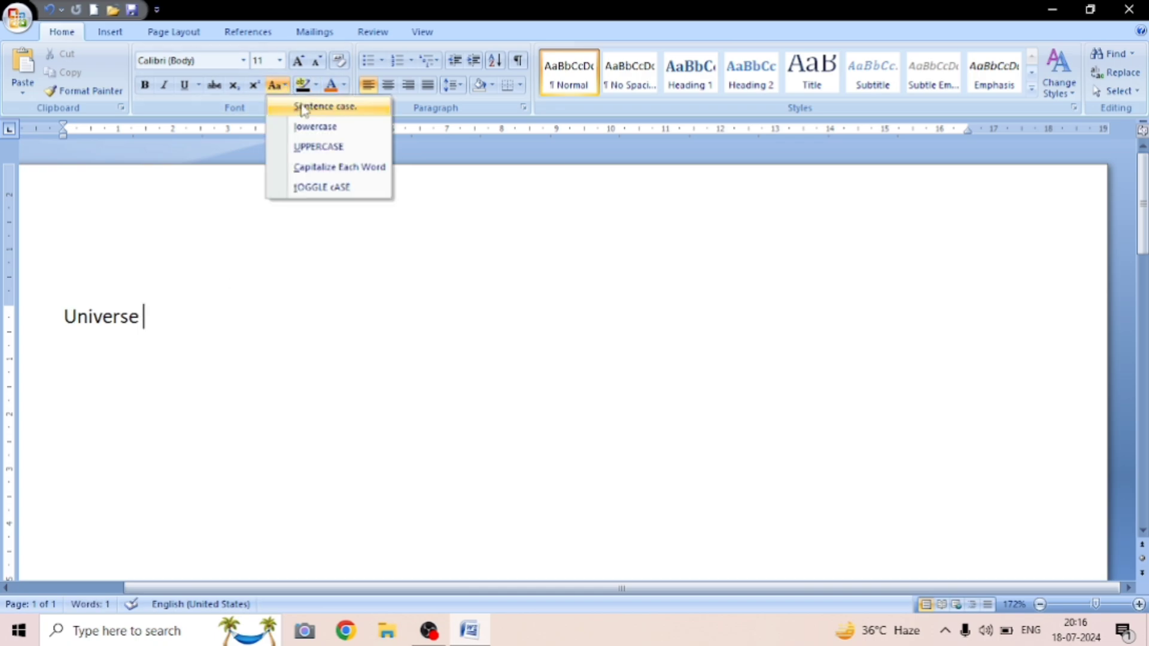
left_click(256, 201)
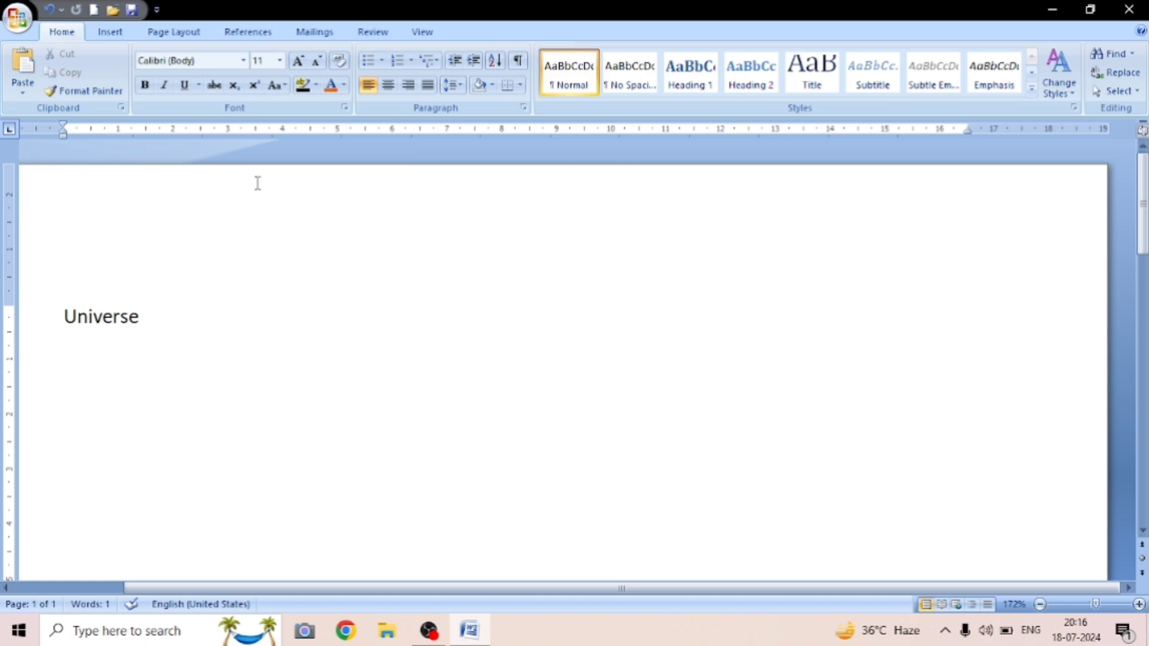
left_click(276, 85)
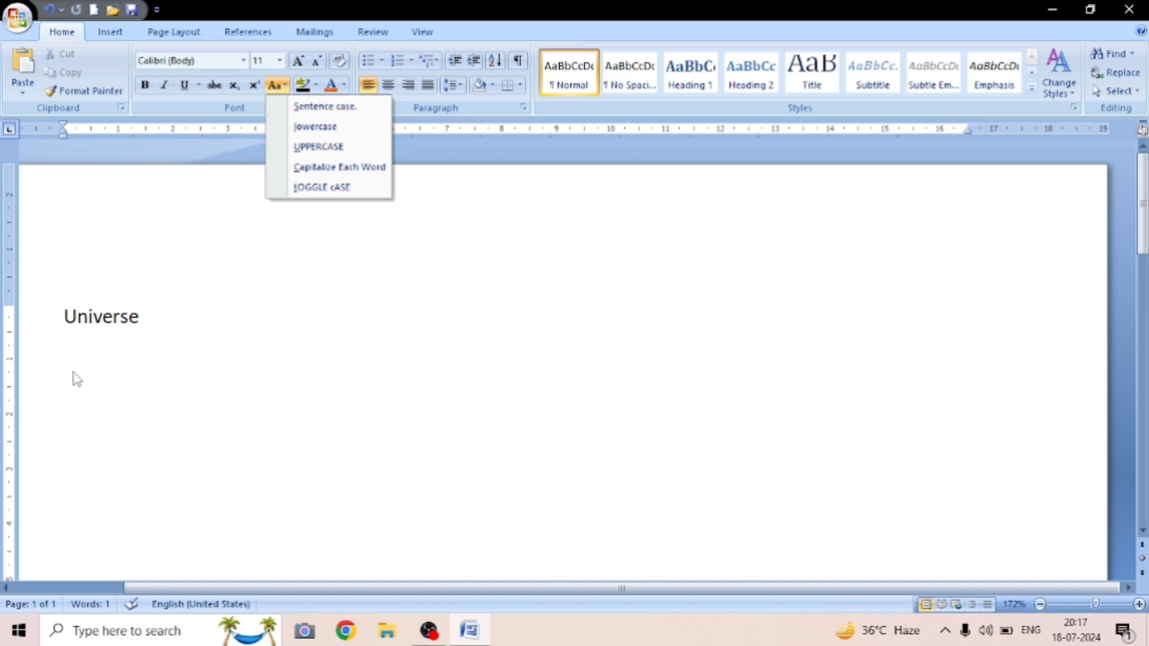
left_click(78, 320)
triple_click(79, 318)
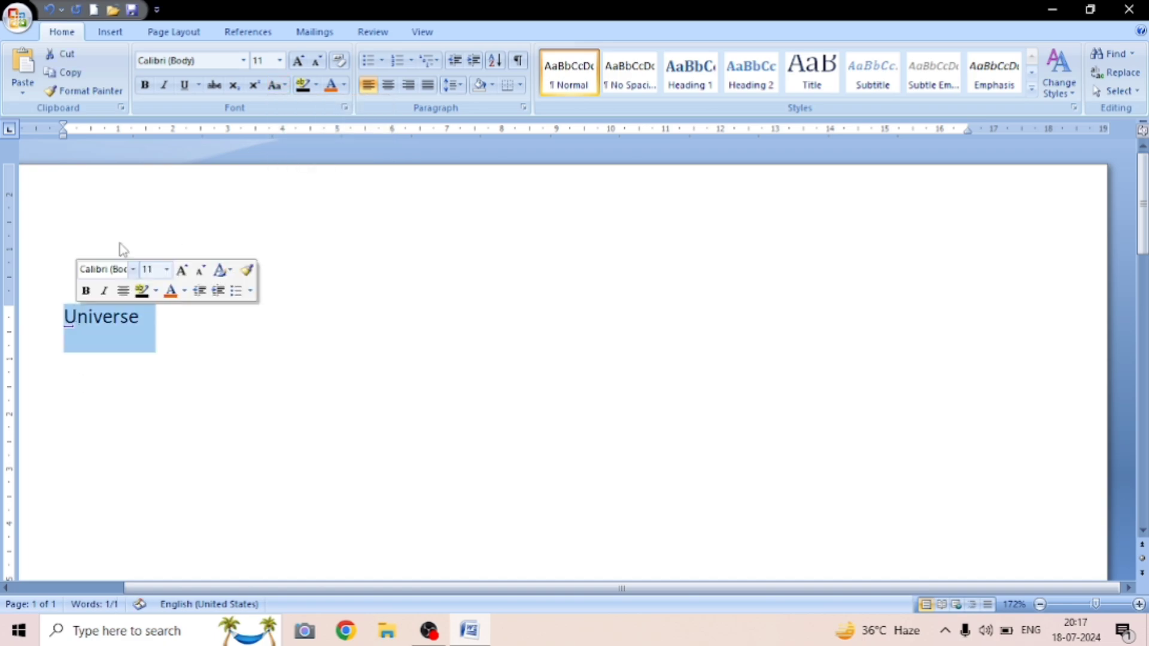
left_click(288, 86)
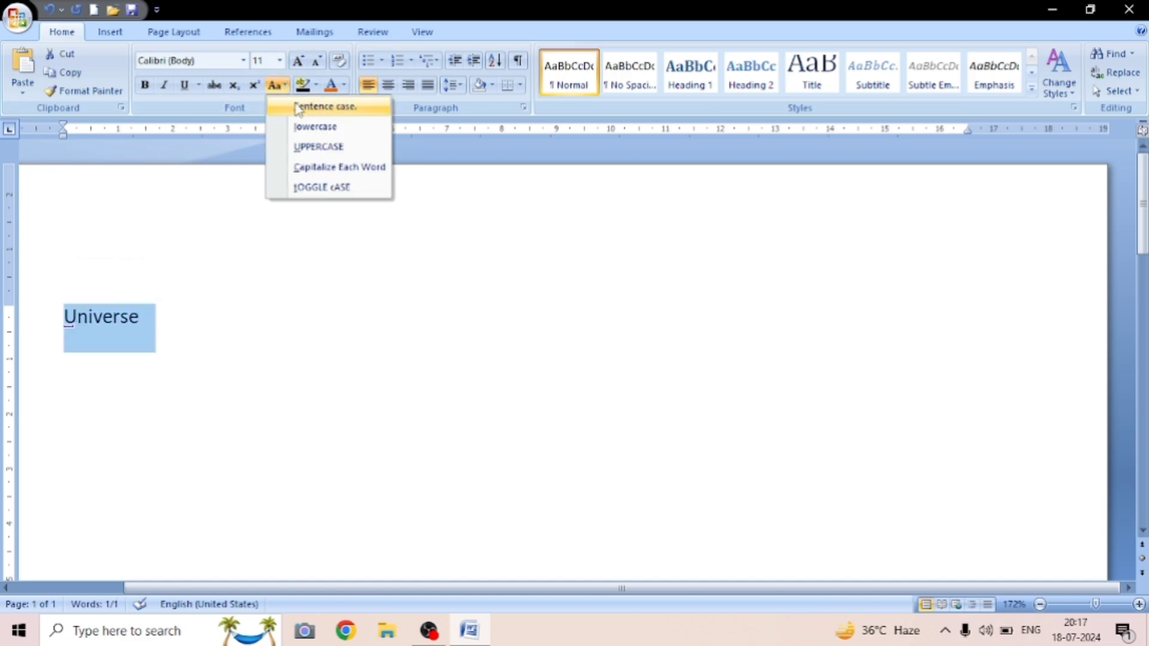
left_click(295, 106)
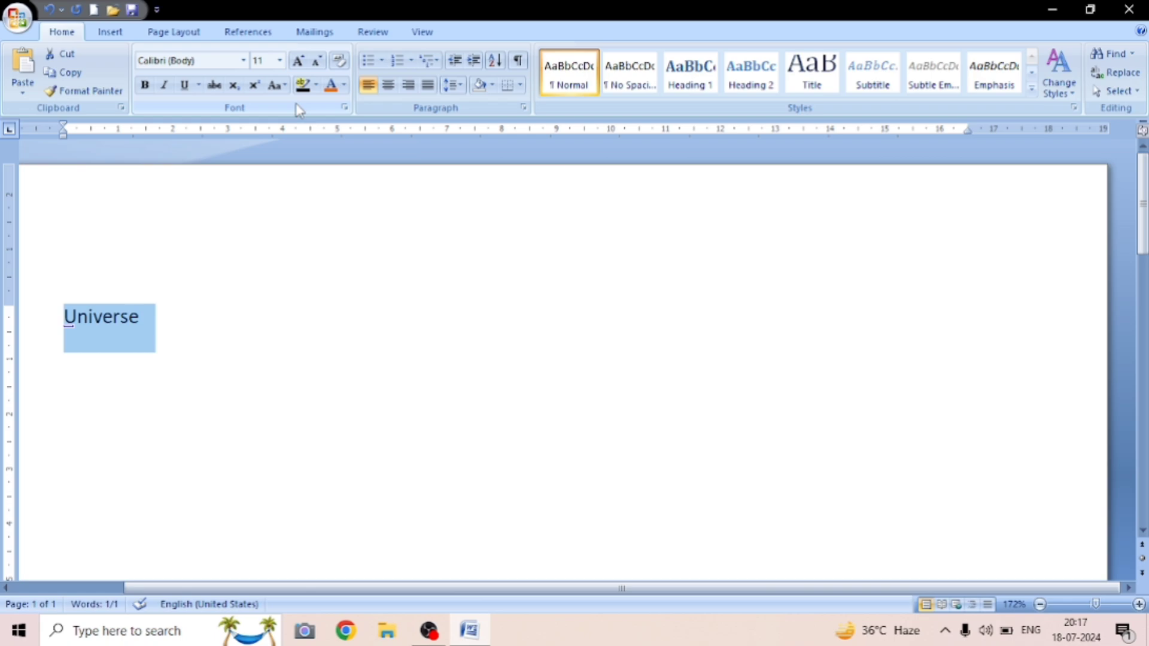
Change the selected word to lowercase, then to UPPERCASE.
left_click(285, 91)
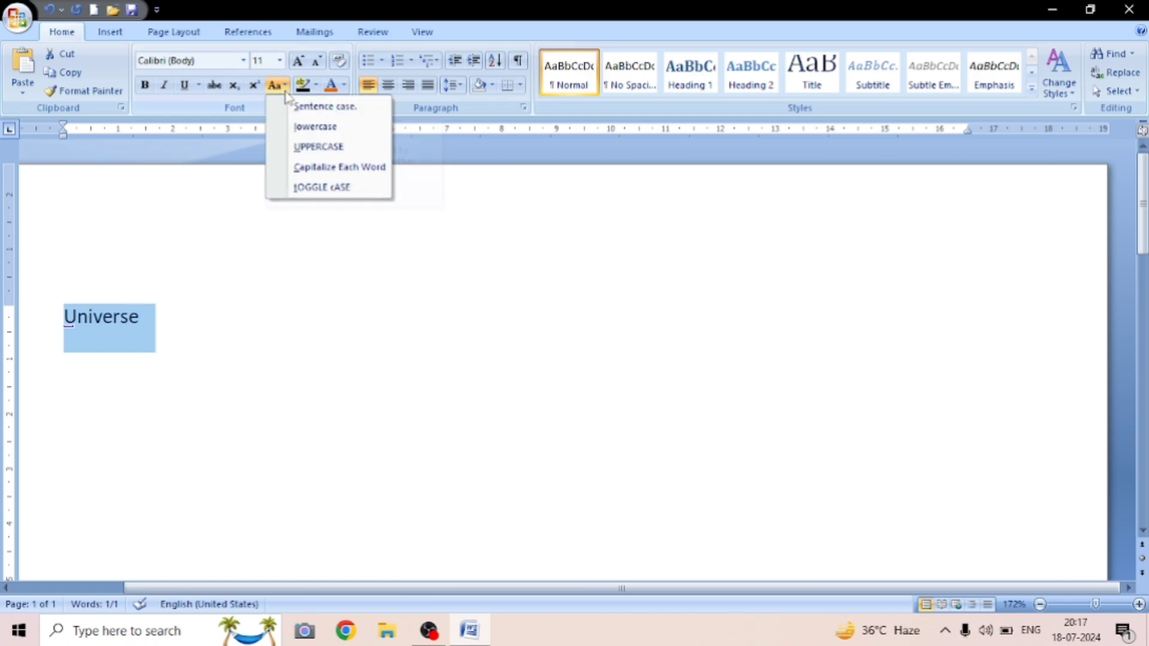
left_click(306, 132)
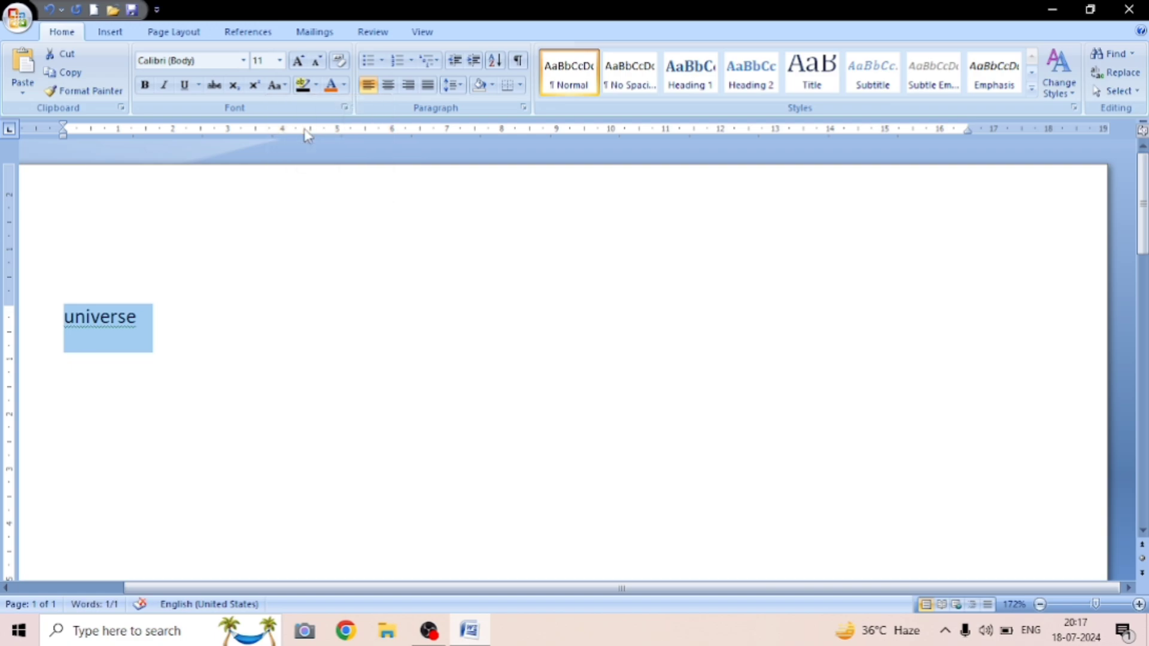
left_click(277, 85)
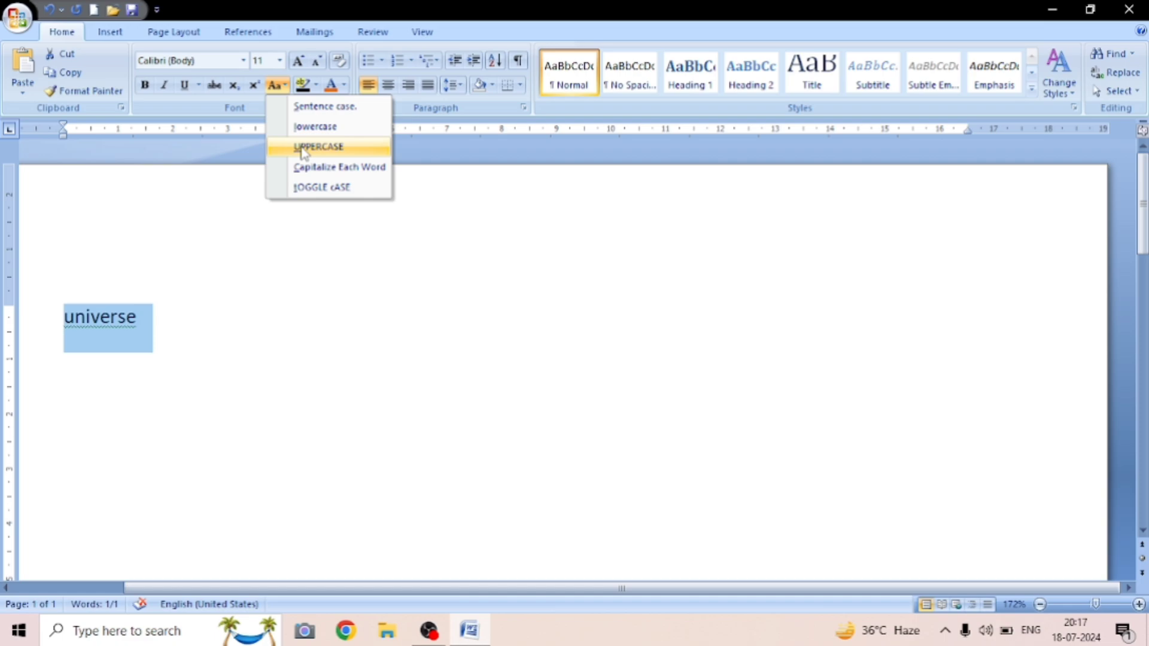
left_click(302, 153)
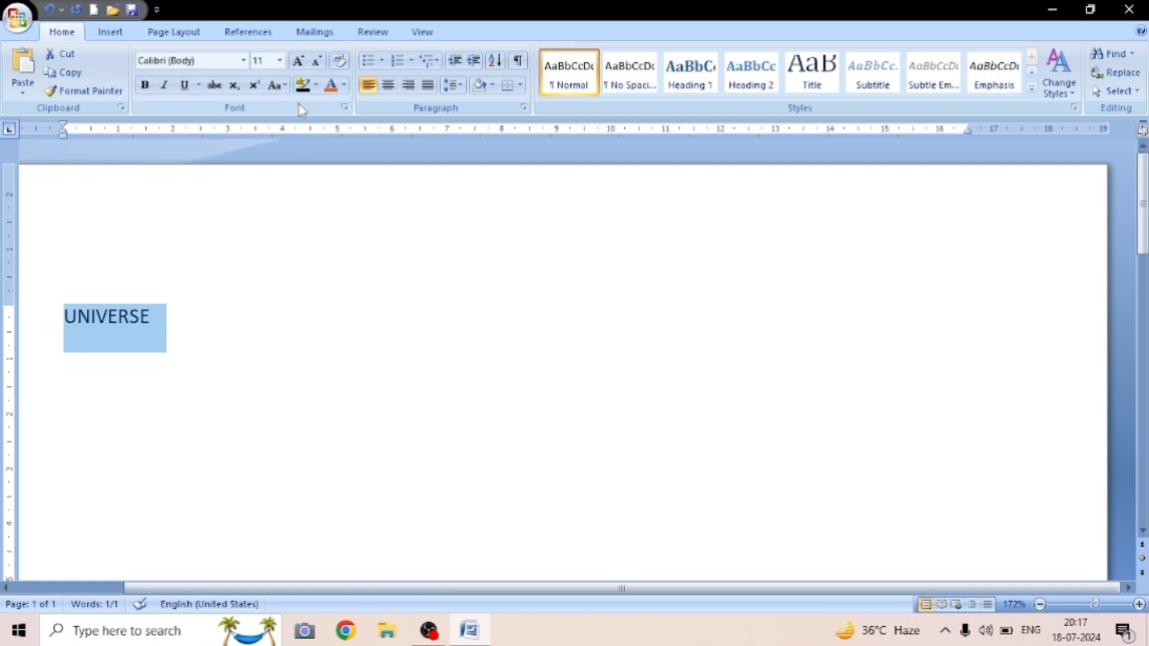
Apply Capitalize Each Word to the selected word, followed by tOGGLE cASE.
left_click(277, 85)
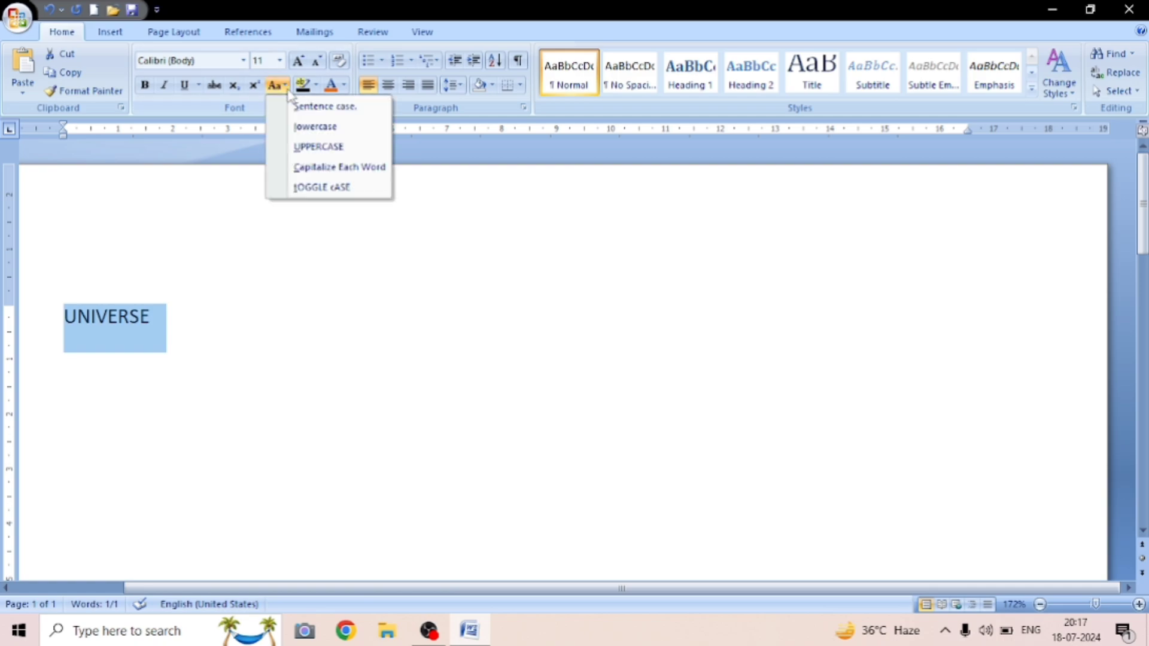
left_click(317, 170)
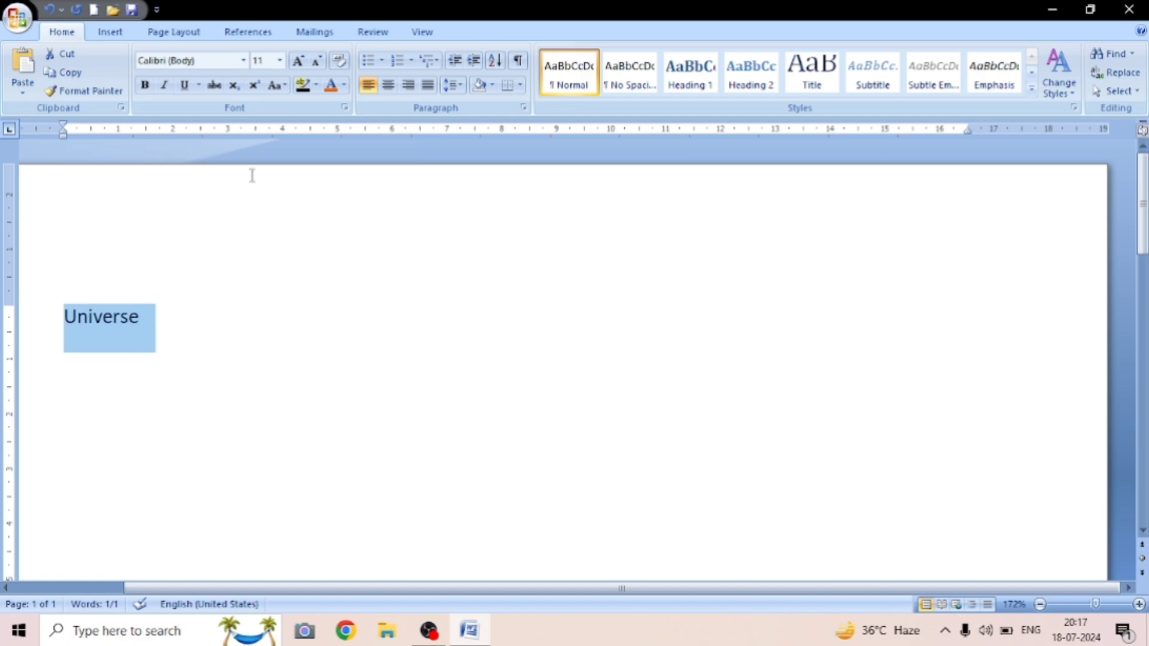
left_click(286, 86)
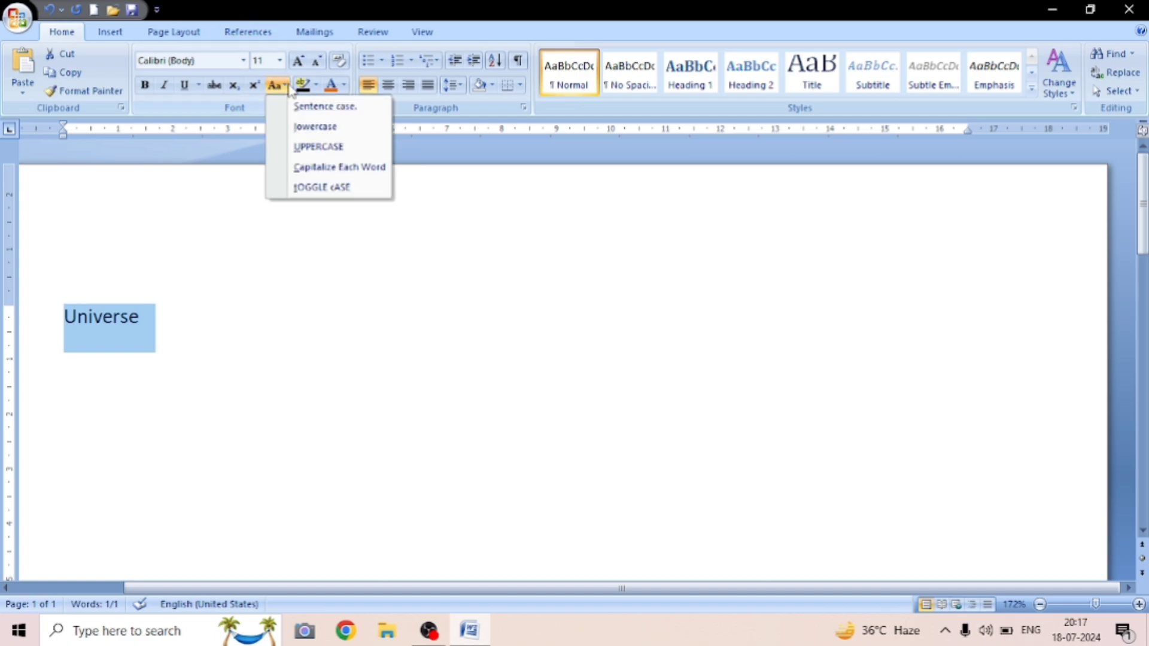
left_click(322, 190)
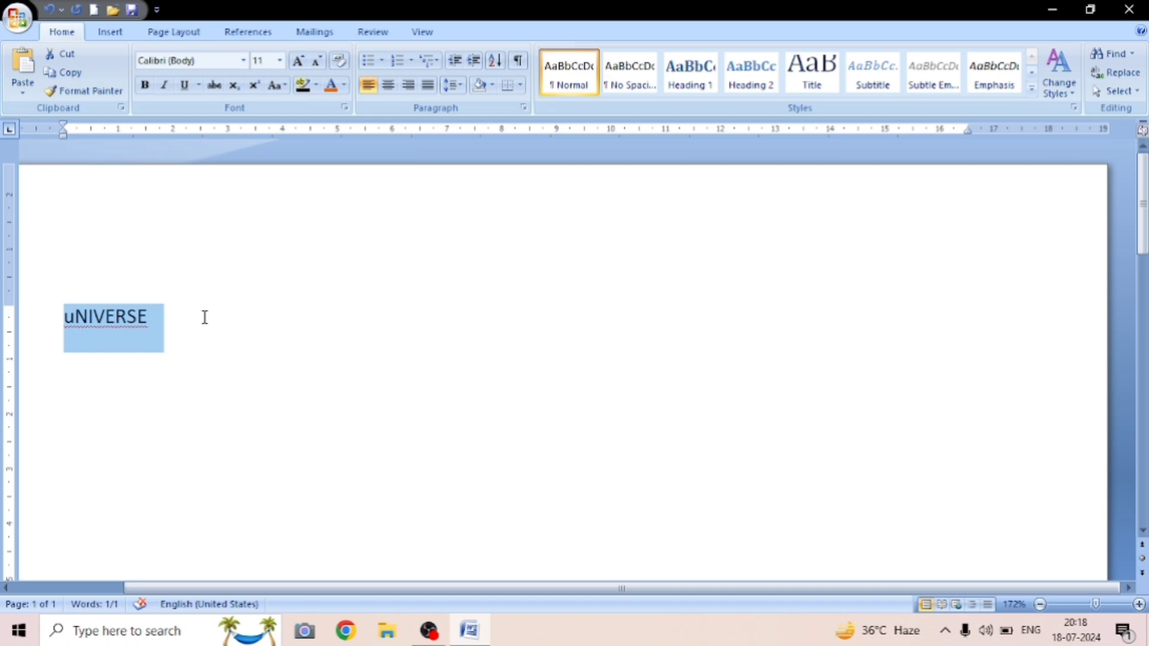
Delete the word uNIVERSE so the document is empty.
left_click(204, 317)
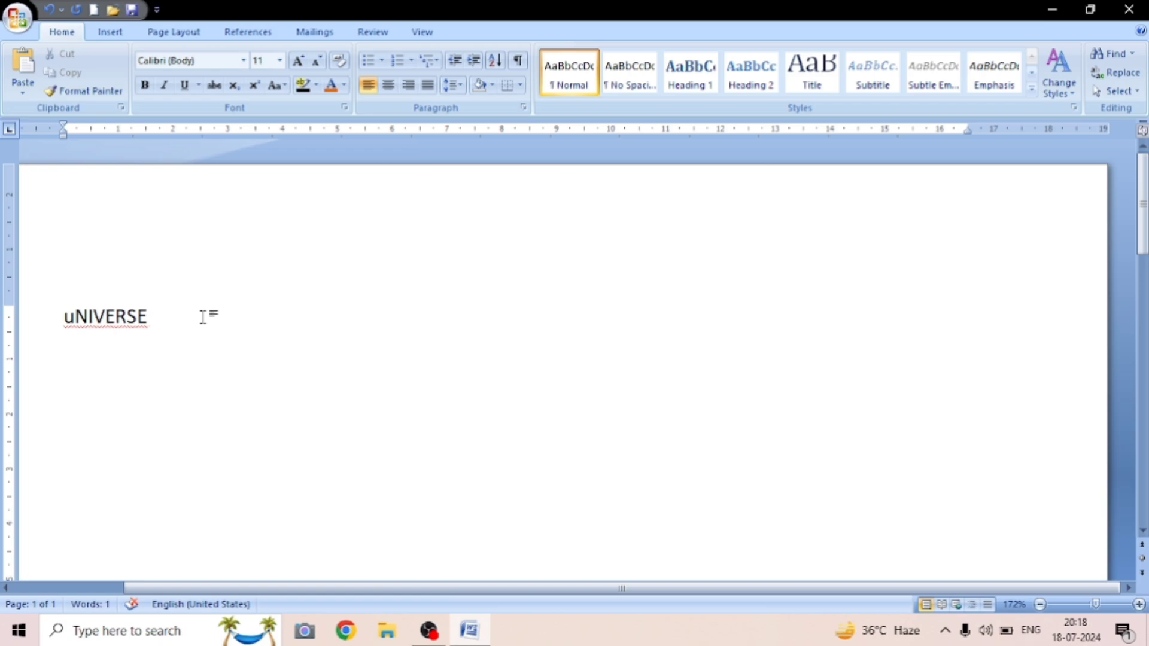
key("BackSpace")
key("BackSpace")
key("BackSpace")
key("BackSpace")
key("BackSpace")
key("BackSpace")
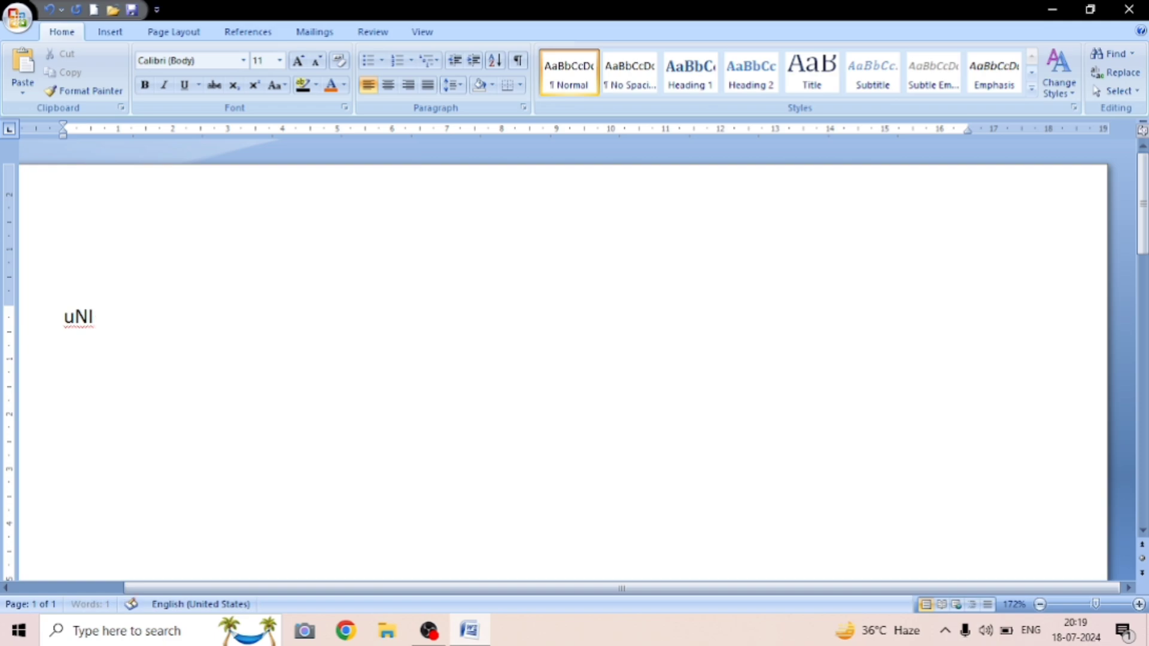
key("BackSpace")
key("BackSpace")
key("BackSpace")
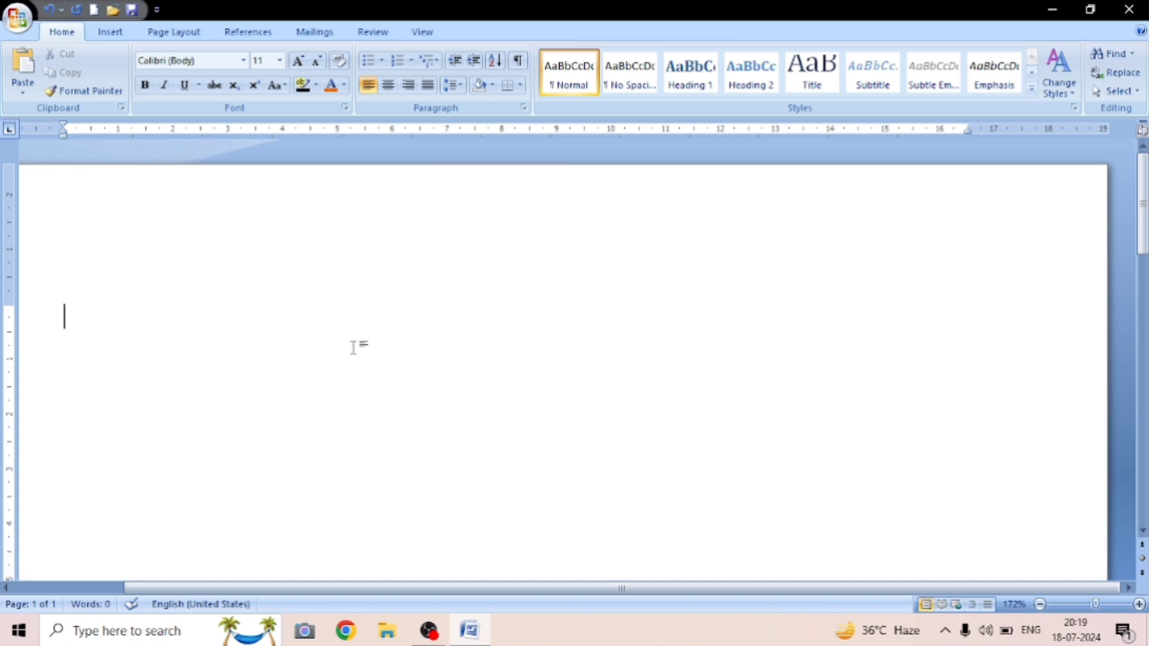
Paste the three copied paragraphs of sample text into the empty document.
key("ctrl+v")
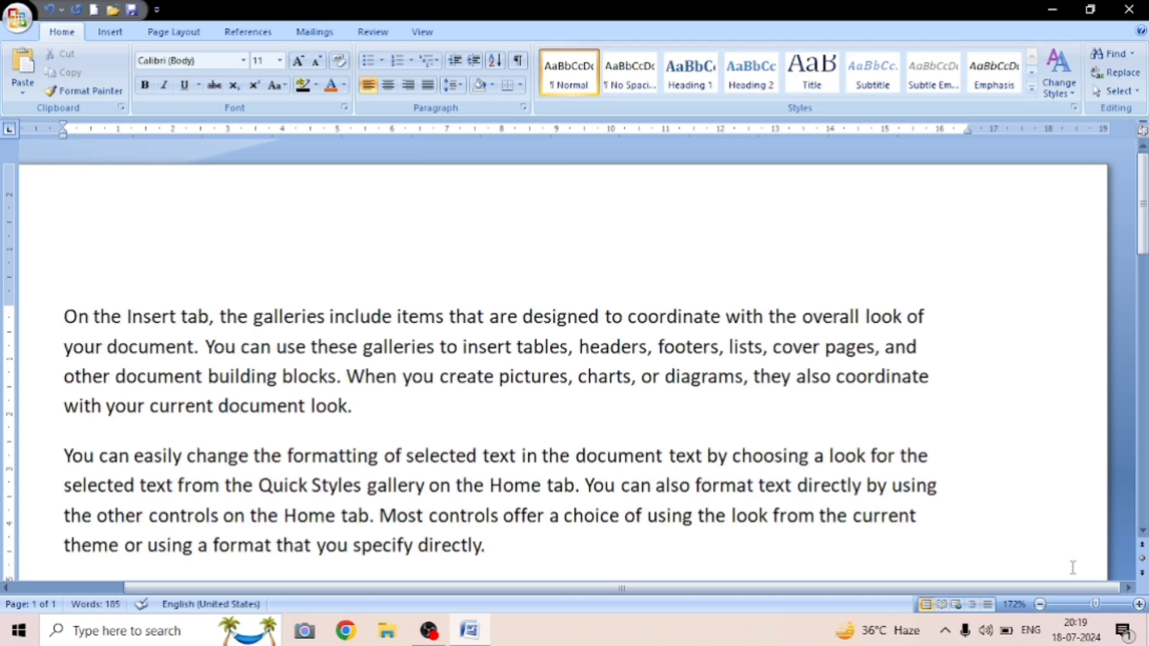
left_click(1089, 605)
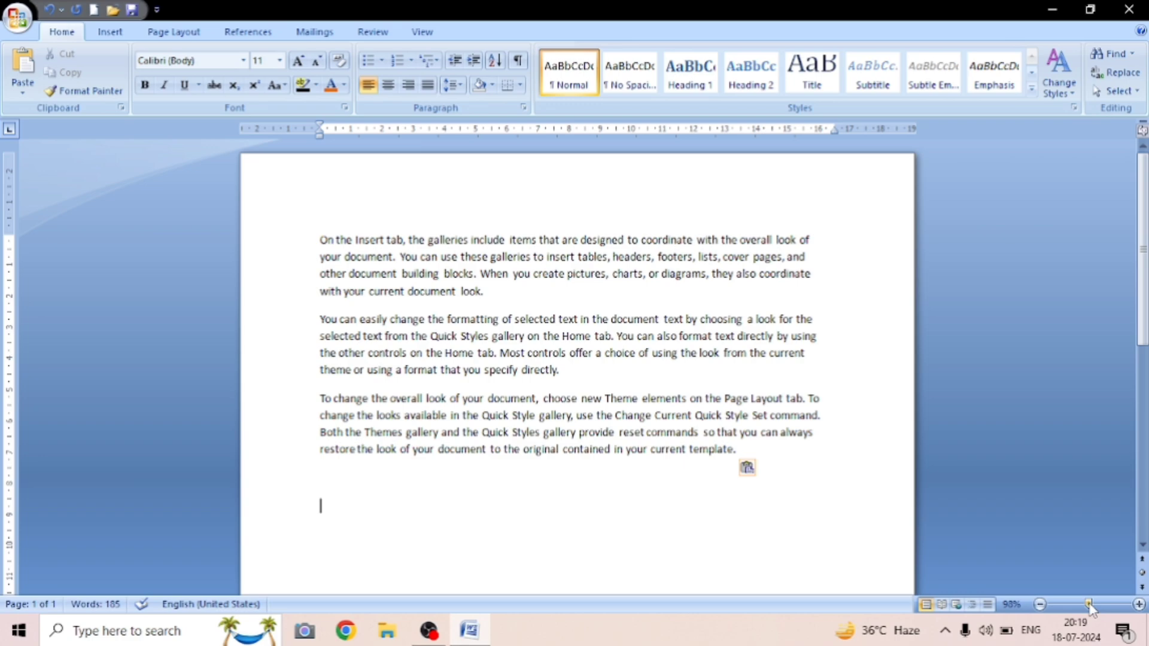
left_click(1094, 605)
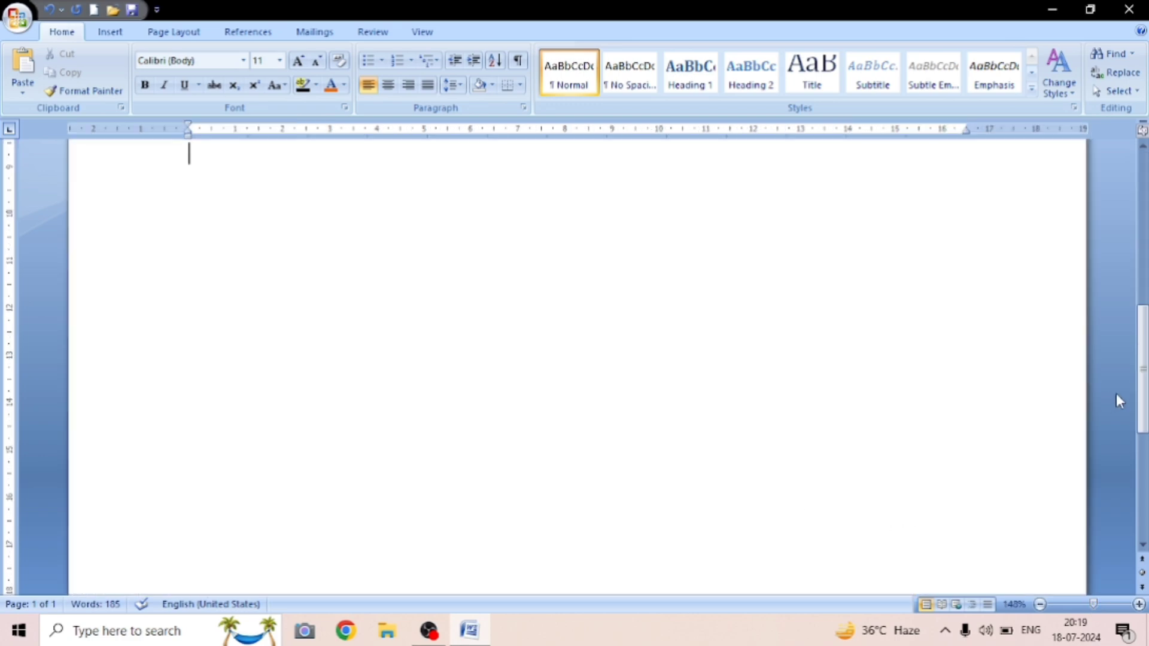
left_click_drag(1143, 381, 1143, 248)
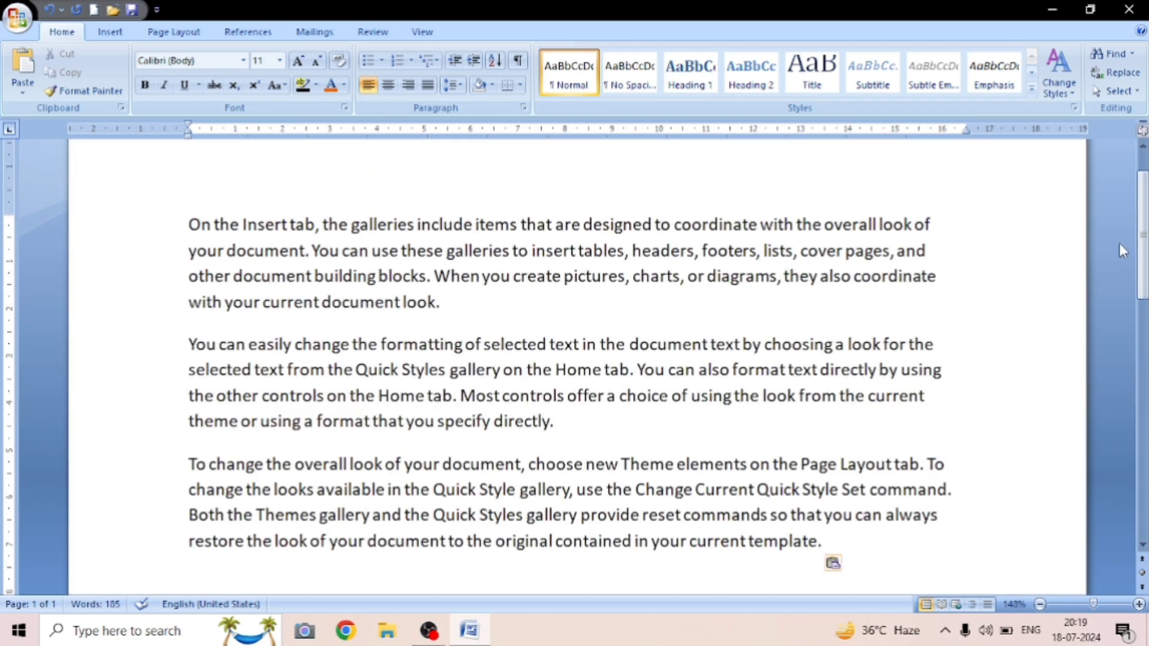
Highlight the whole first paragraph with the current black text highlight color.
left_click(317, 87)
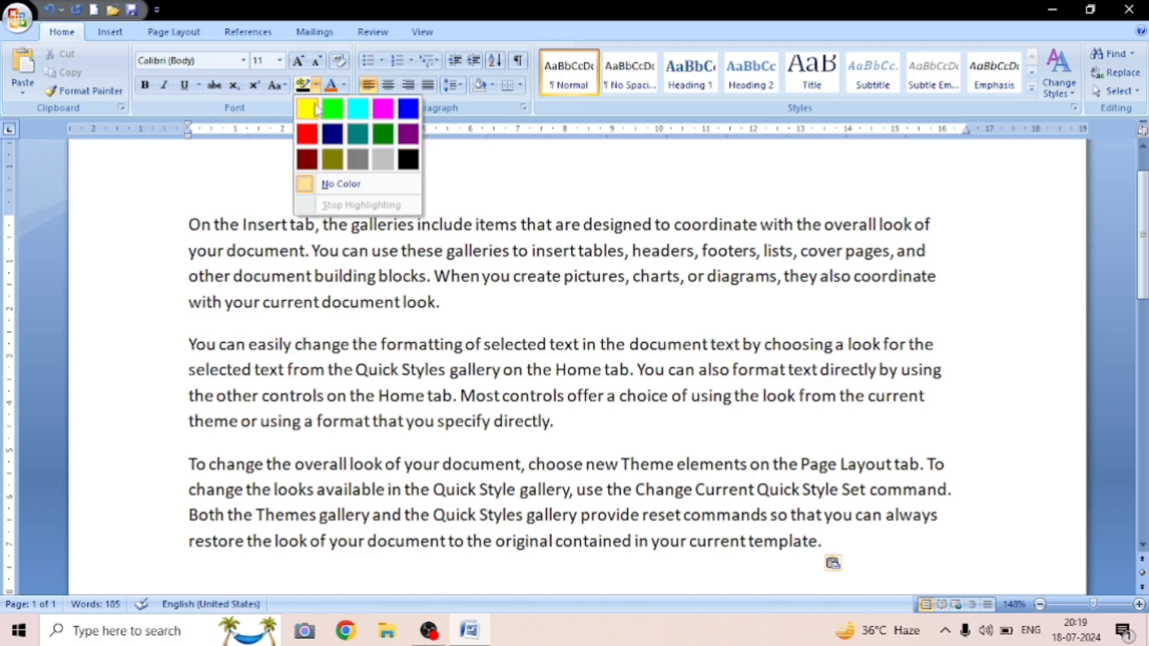
left_click(197, 234)
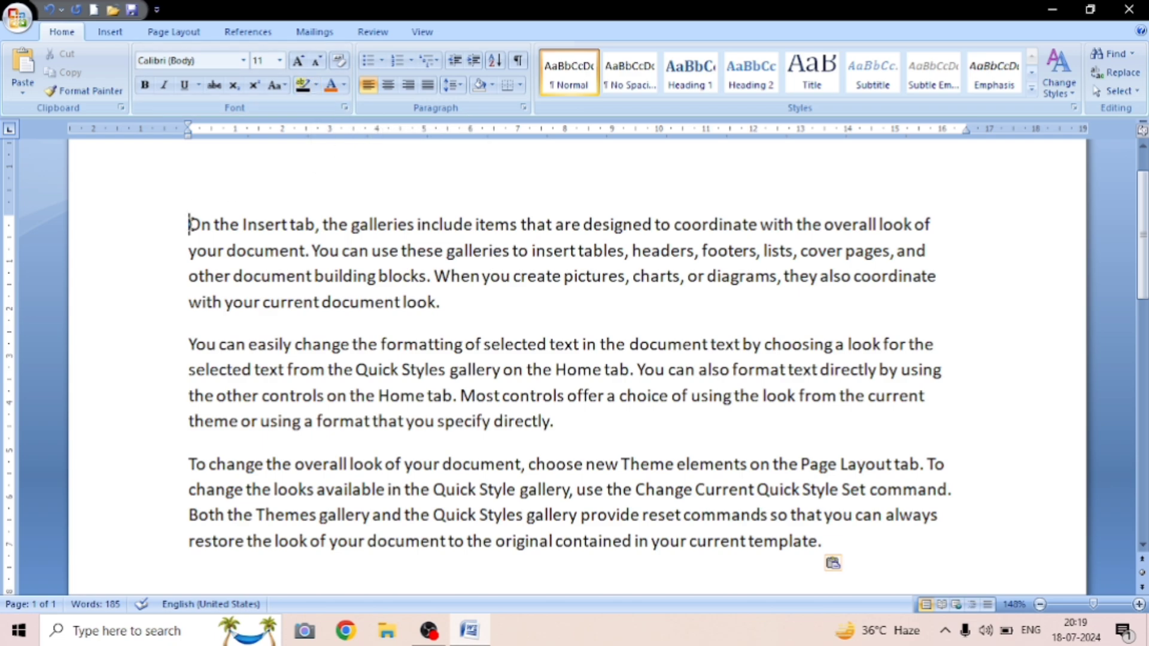
left_click_drag(189, 225, 450, 317)
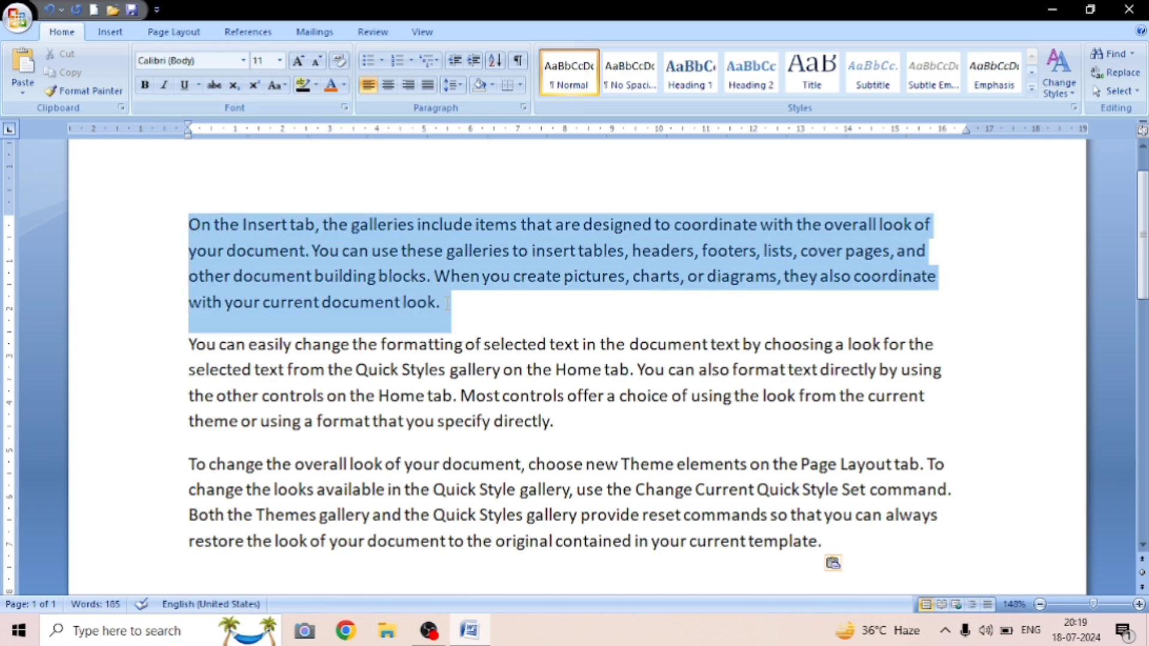
left_click(302, 86)
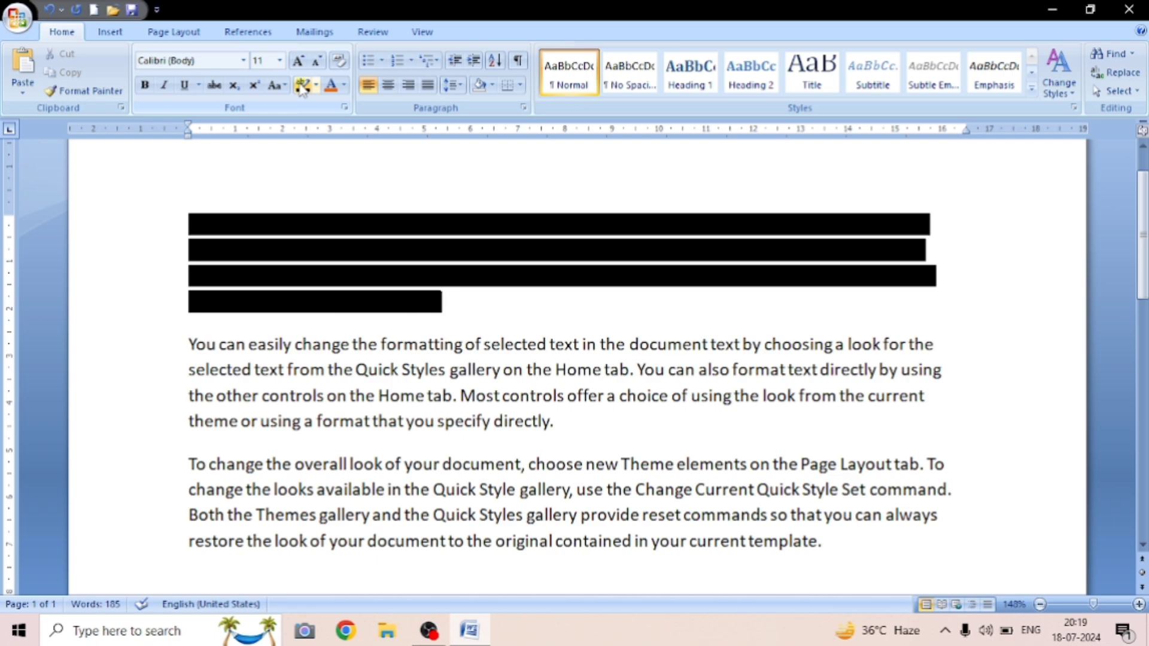
Undo the black highlight on the first paragraph and highlight the paragraph in yellow instead.
left_click(316, 85)
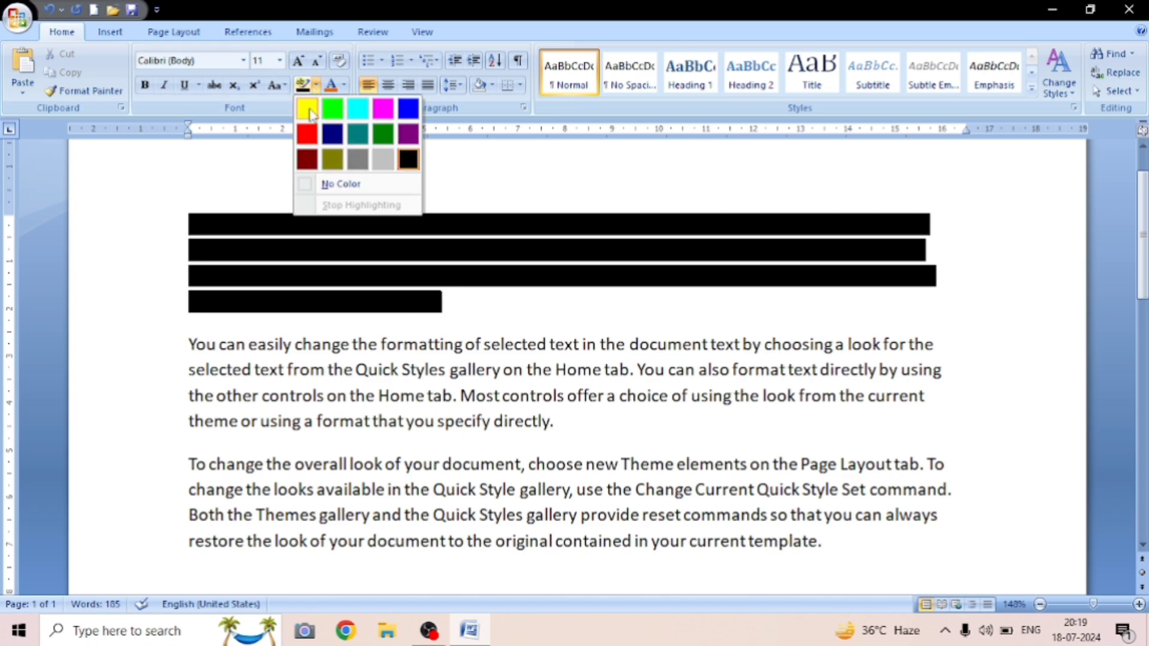
left_click(309, 113)
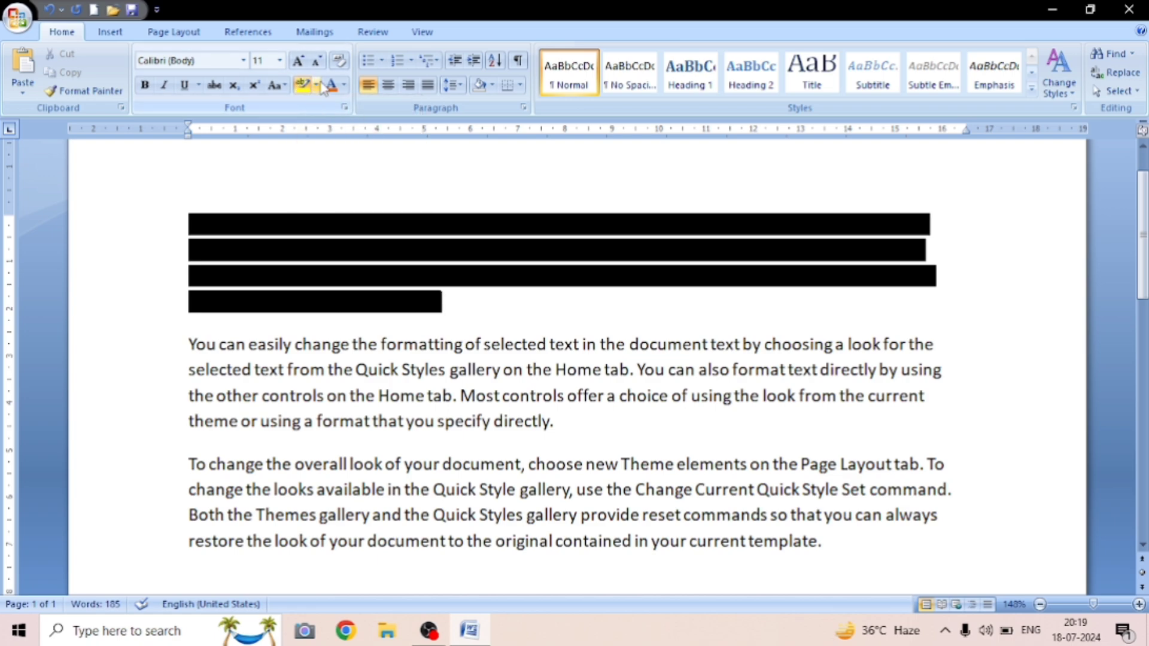
key("ctrl+z")
left_click(316, 85)
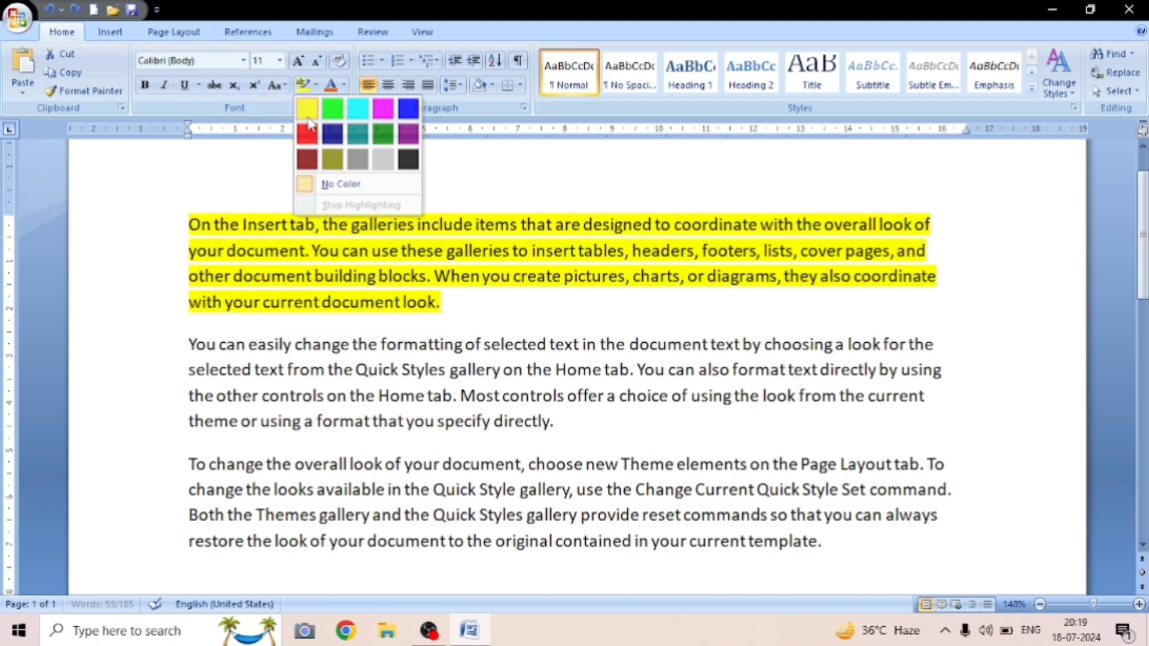
left_click(308, 119)
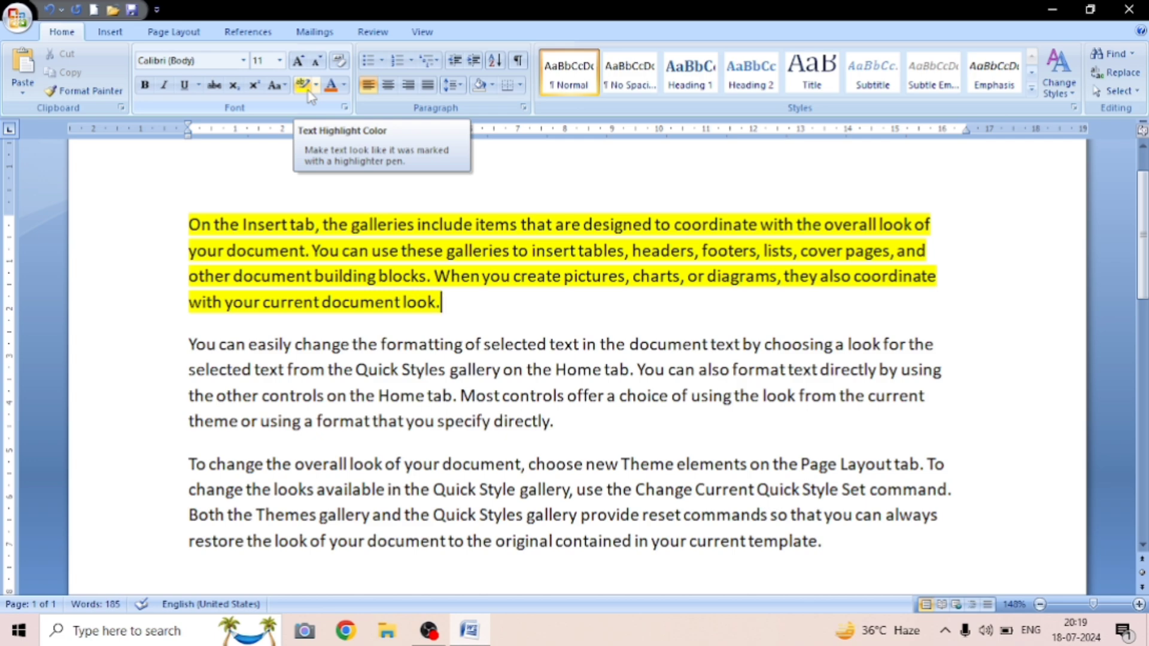
Set the font color of the first paragraph, up to but excluding its final period, to the red theme color.
left_click(345, 86)
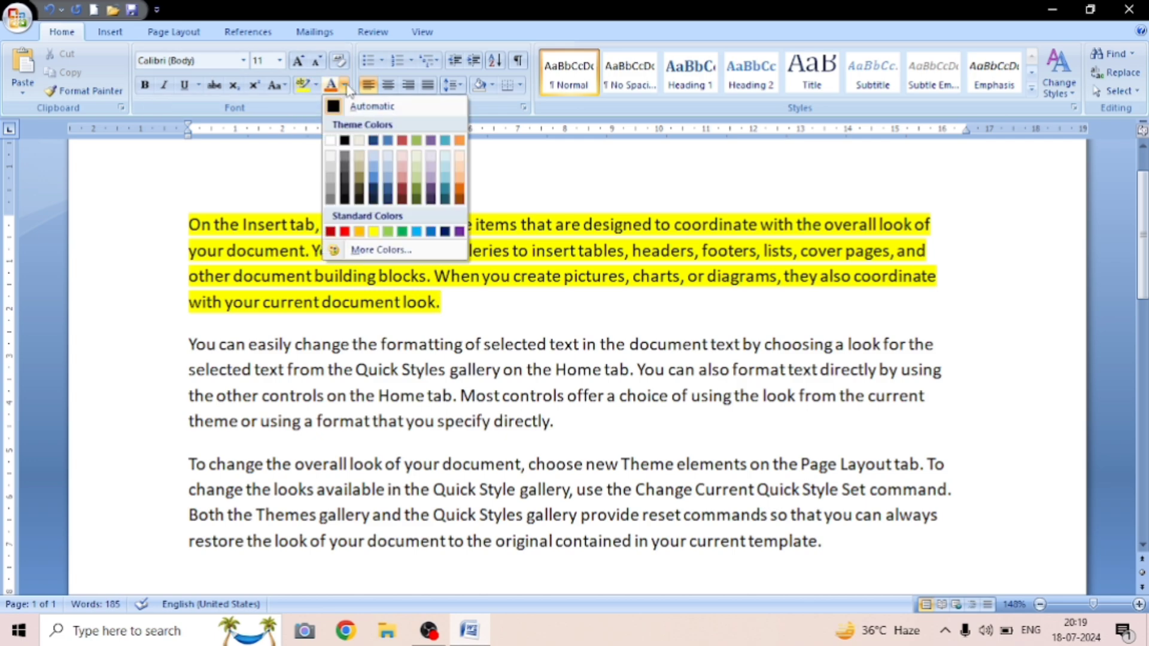
left_click(406, 142)
left_click(189, 224)
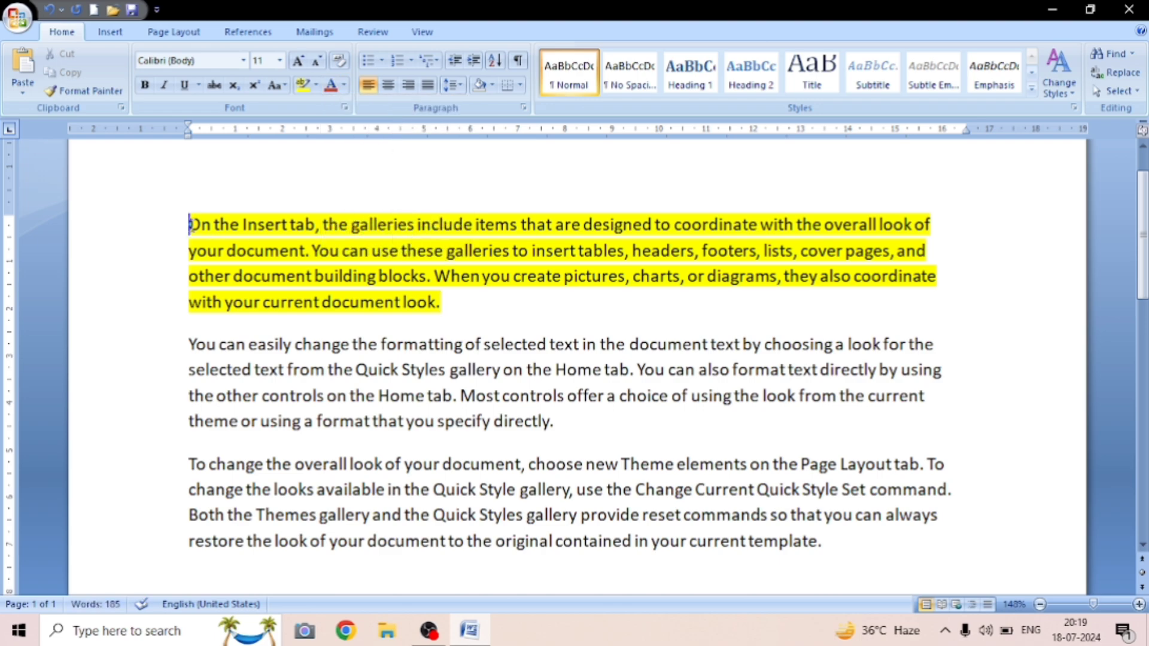
left_click_drag(189, 224, 430, 300)
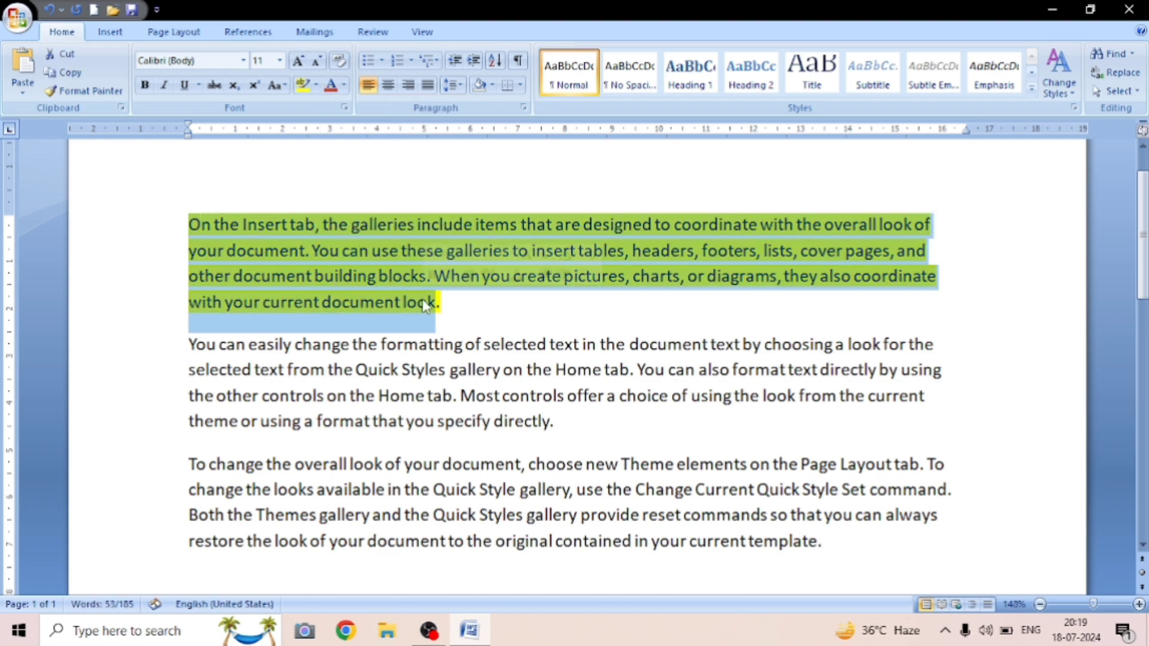
left_click(331, 87)
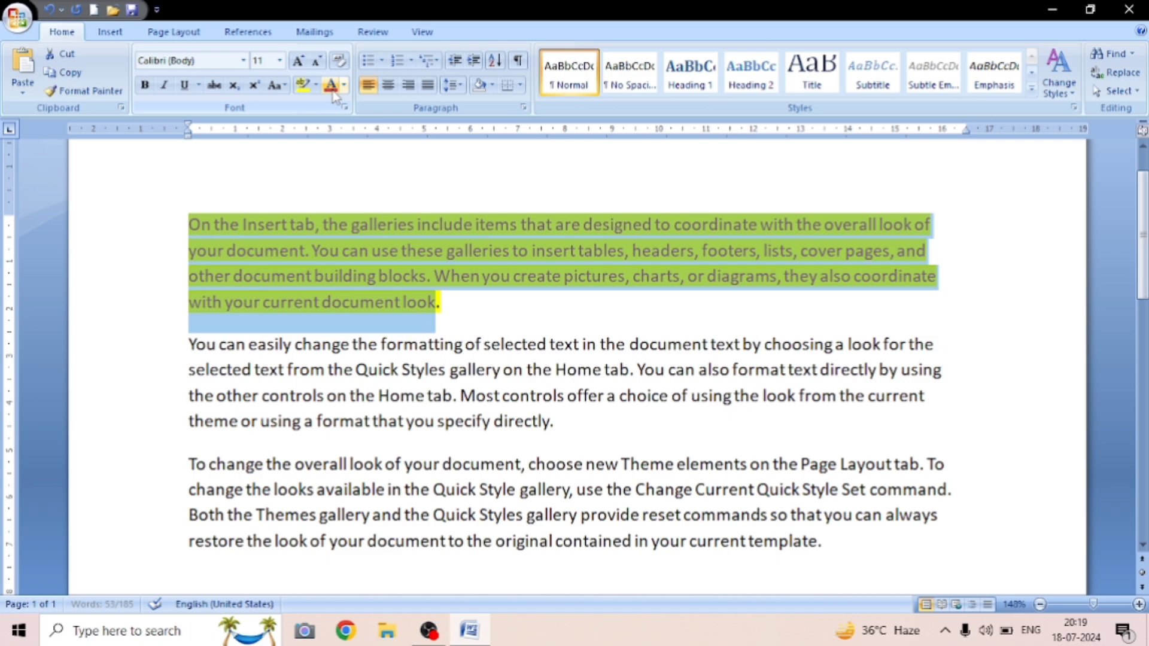
Remove the yellow highlight from the whole first paragraph, including its final period.
left_click(519, 279)
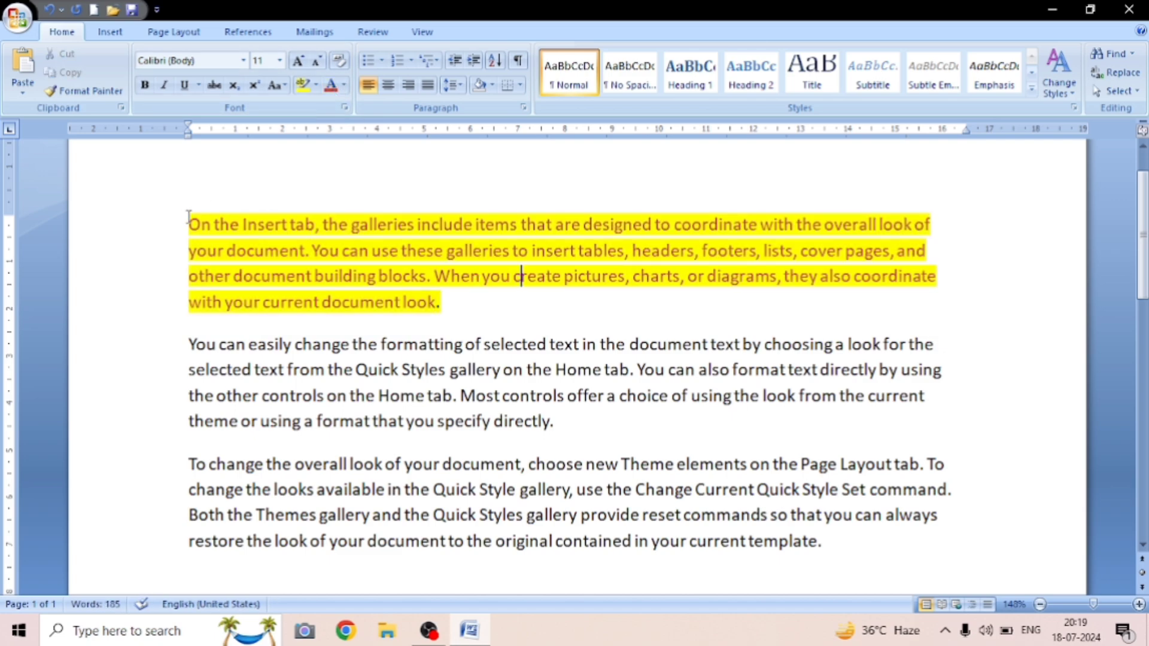
left_click_drag(188, 216, 443, 304)
left_click(303, 85)
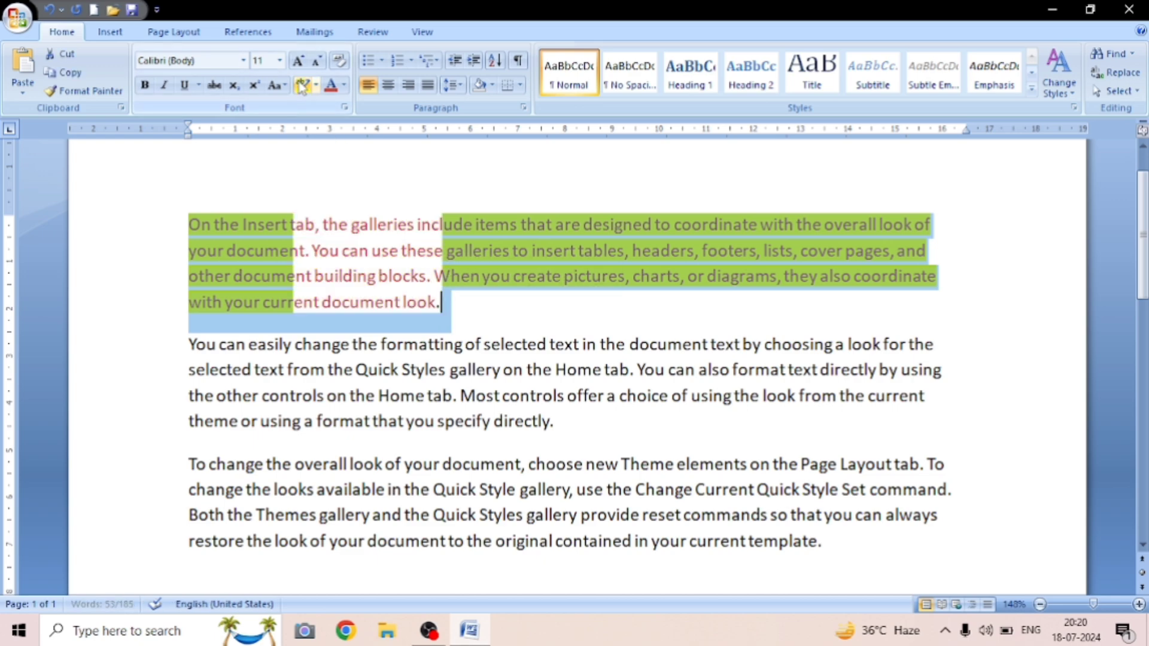
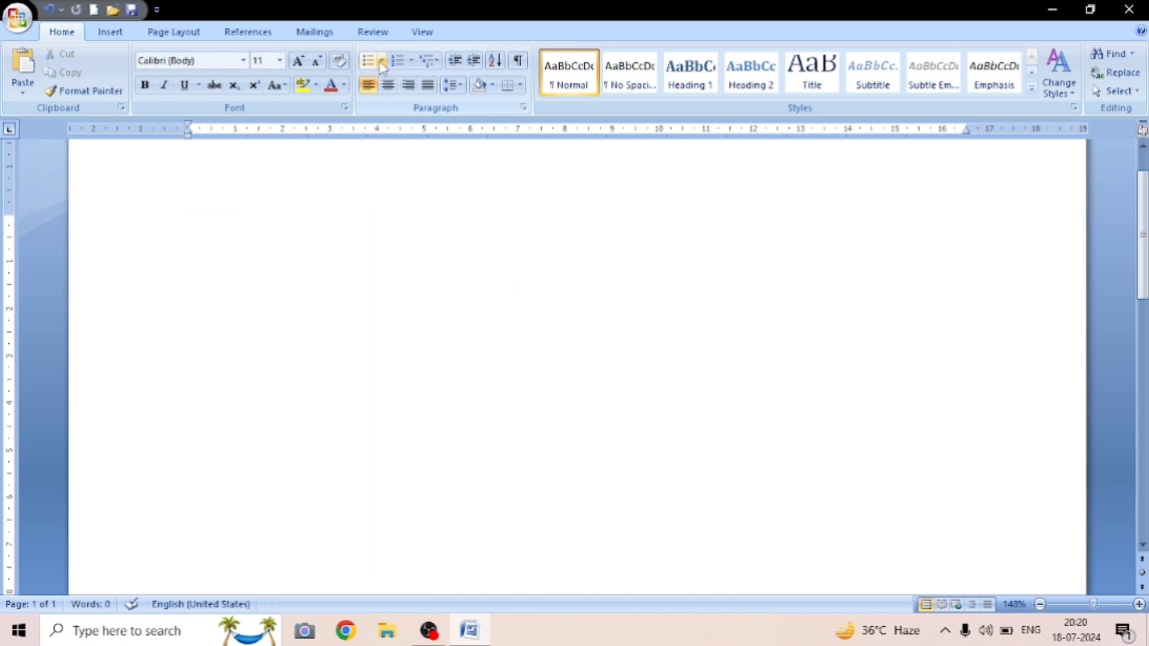
Create a bulleted list with solid round bullets in the empty document, containing the items computer, cpu and monitor.
left_click(382, 62)
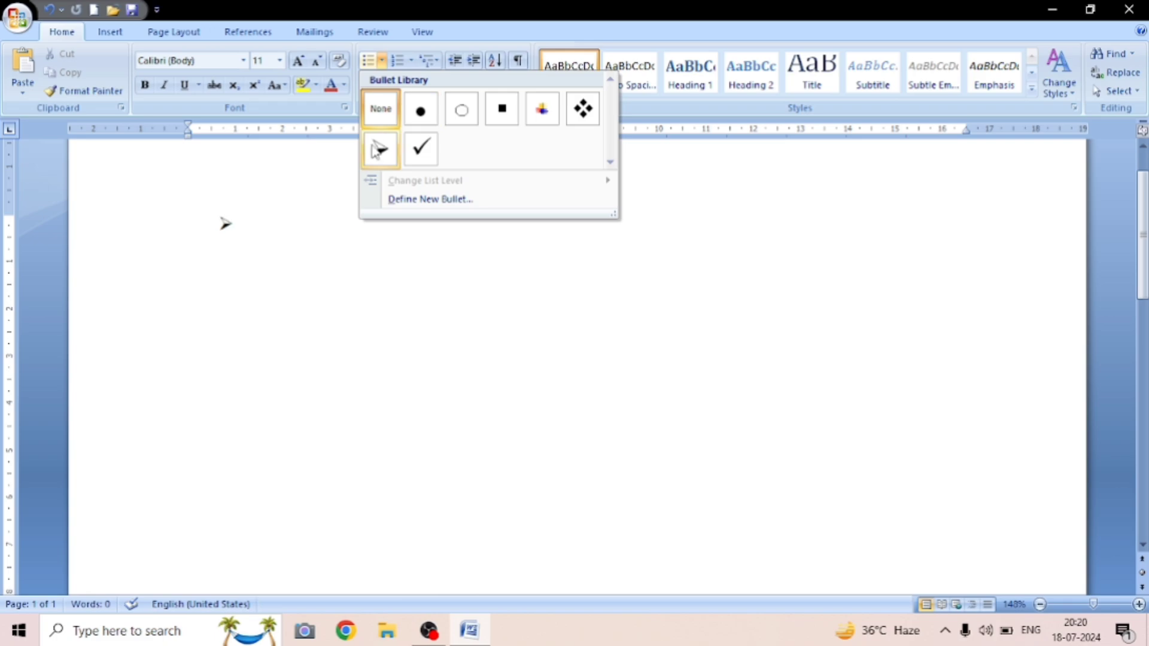
left_click(412, 116)
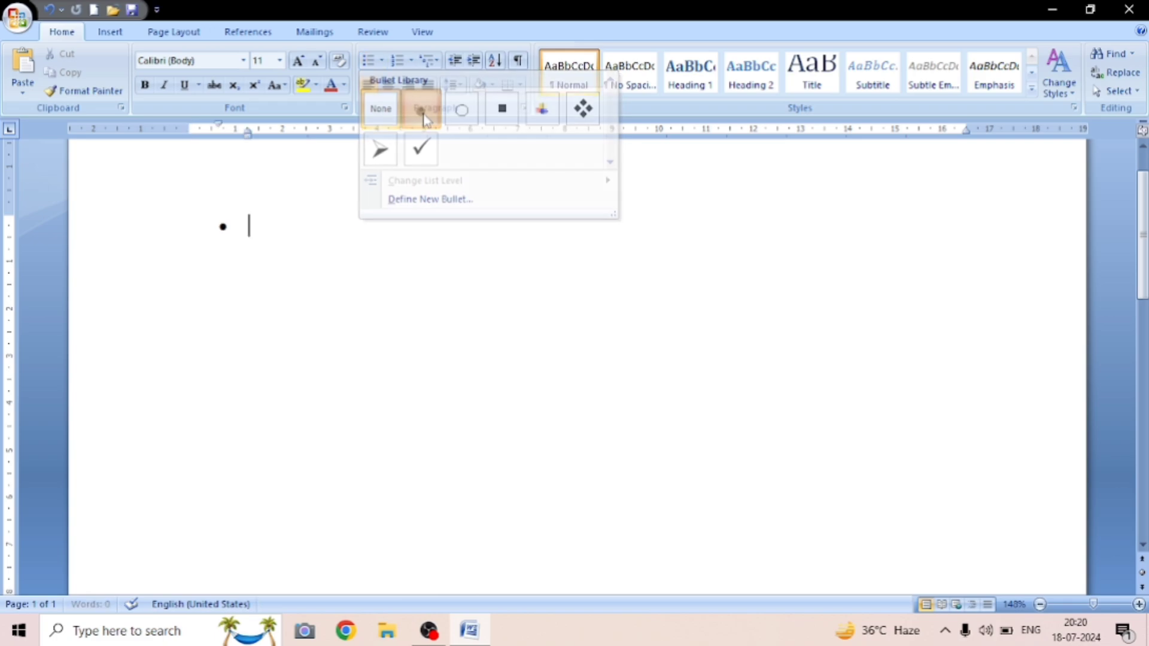
type("co")
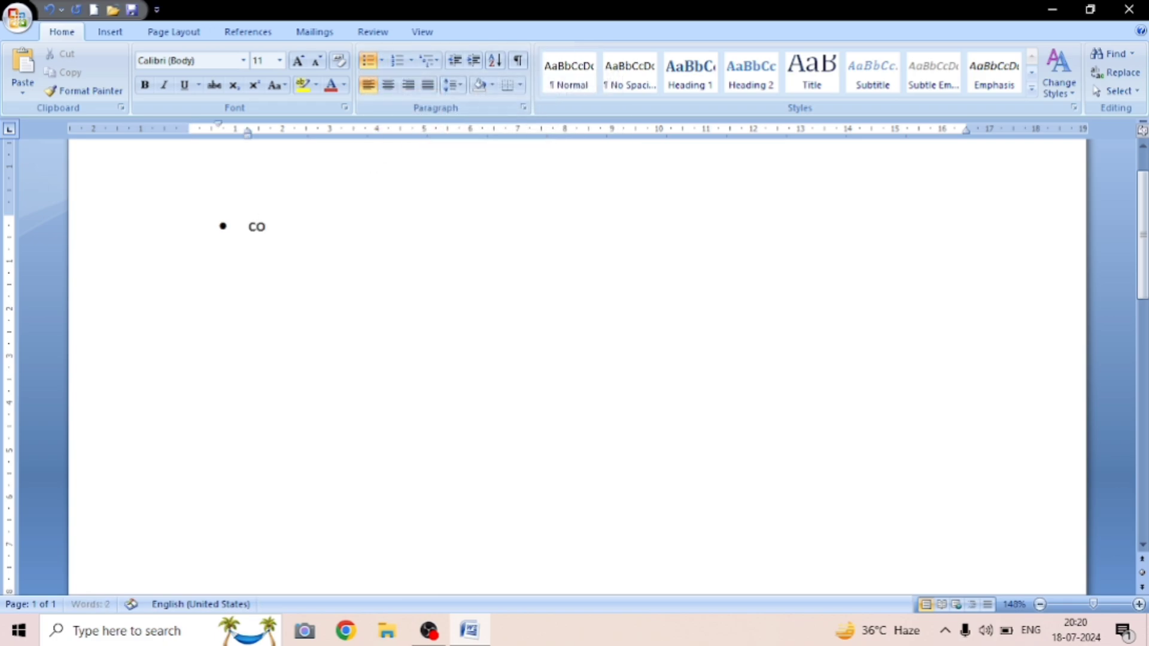
type("mputer")
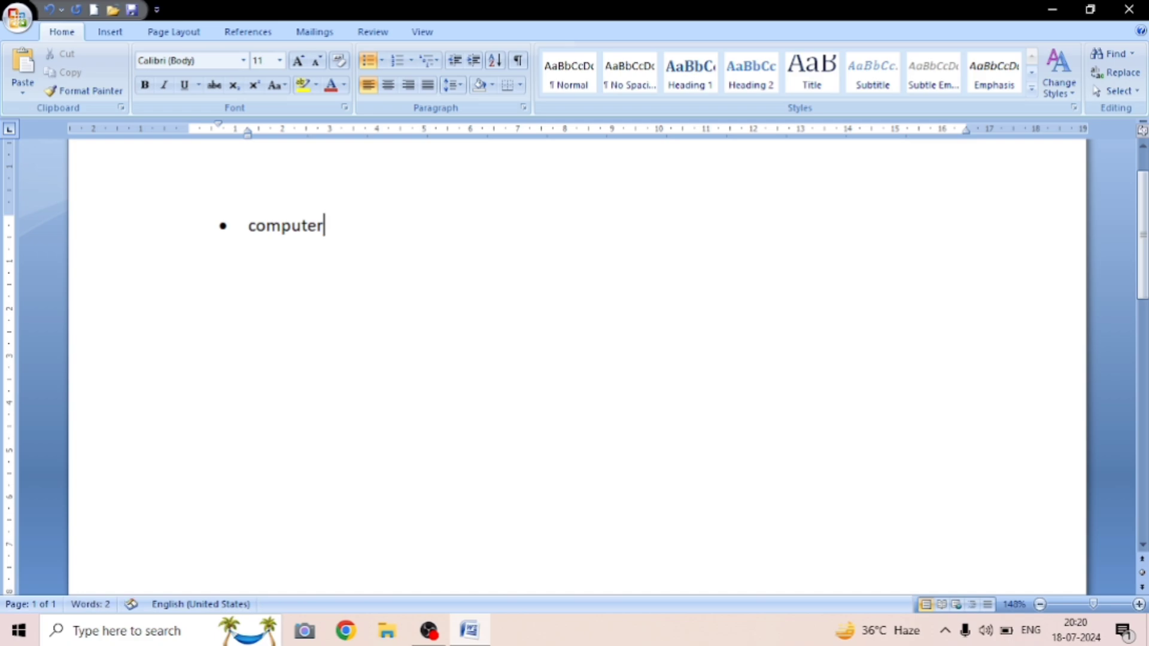
key("Return")
type("cpu")
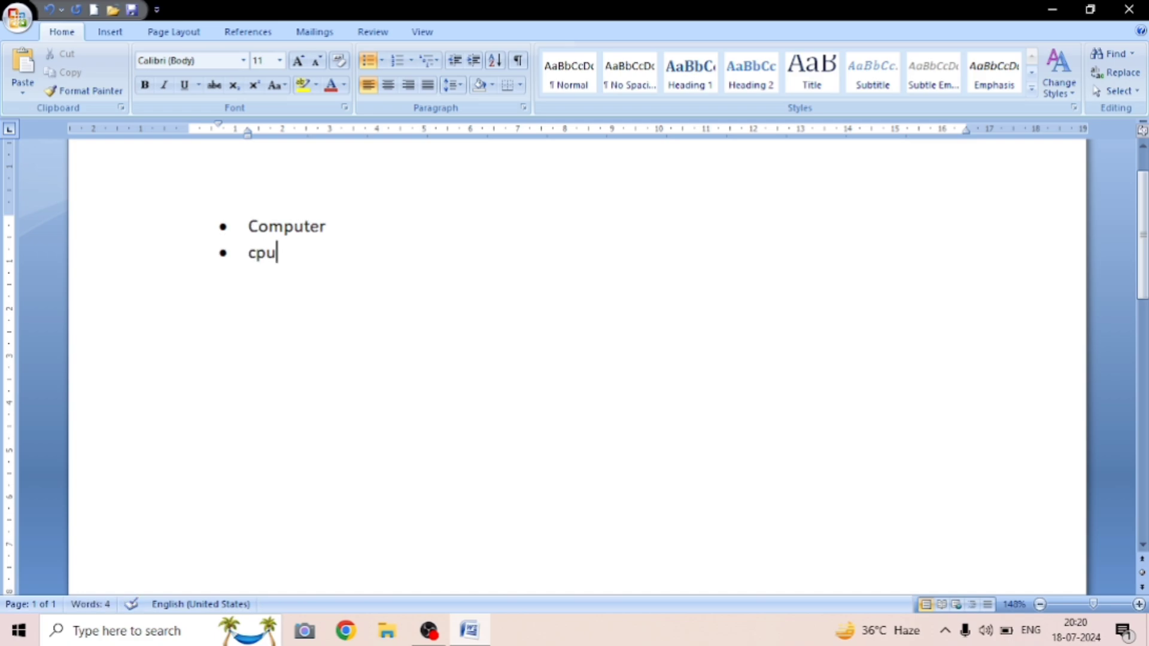
key("Return")
type("mo")
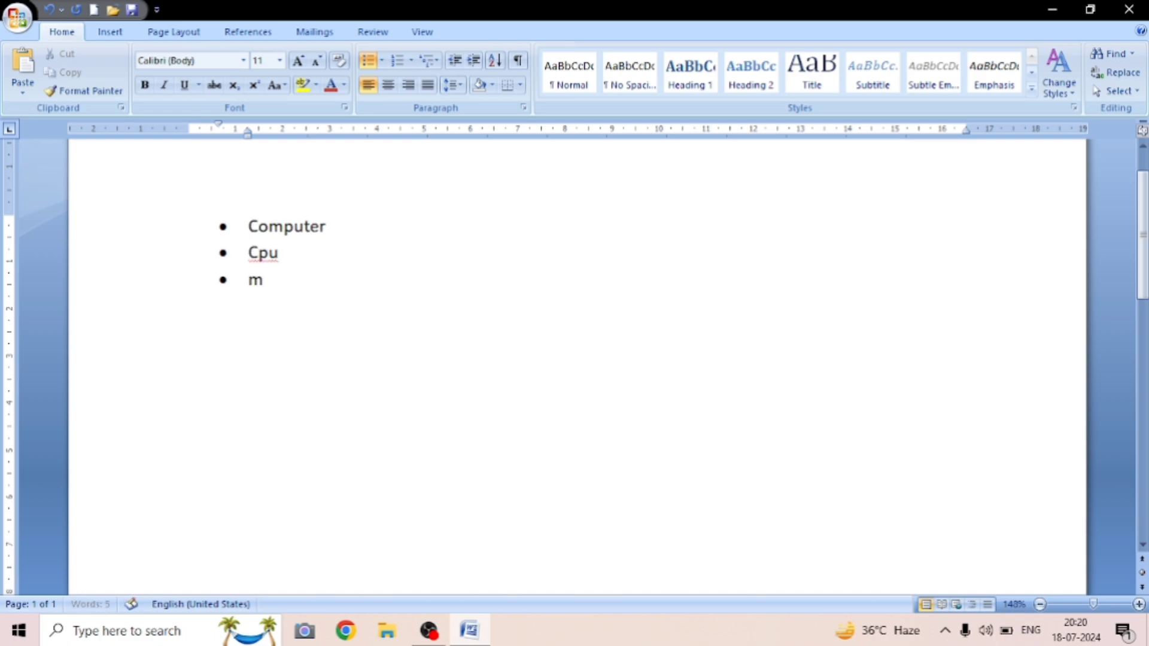
type("nitor")
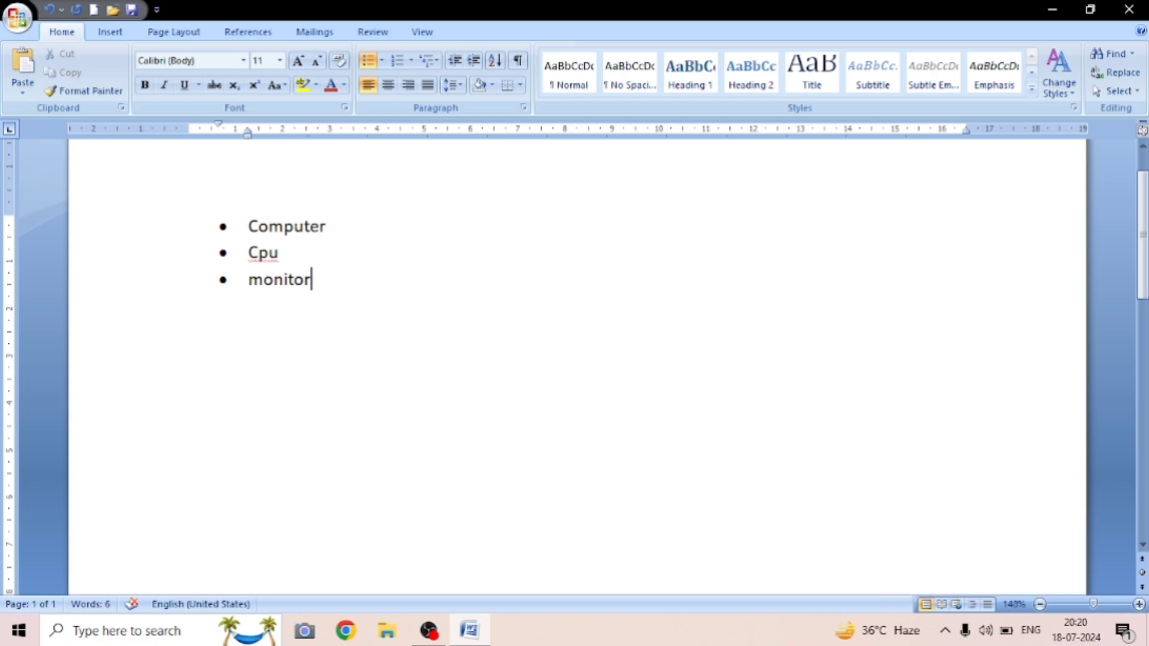
Clear all the list text and enter "computer" as the only bulleted item.
key("ctrl+a")
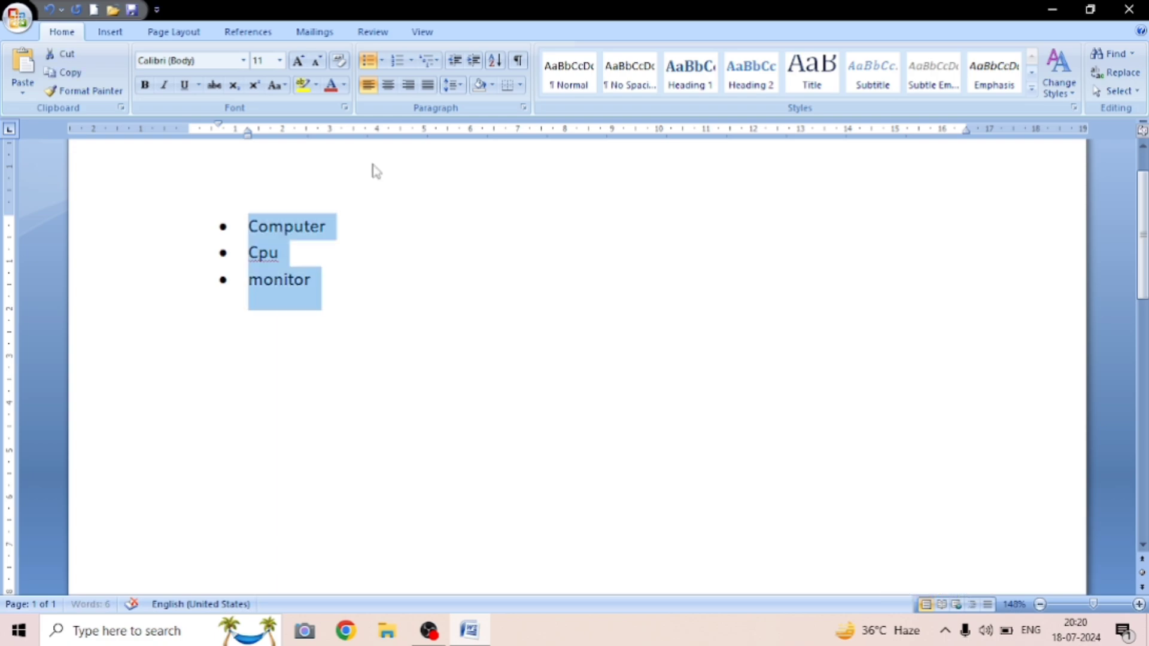
key("Delete")
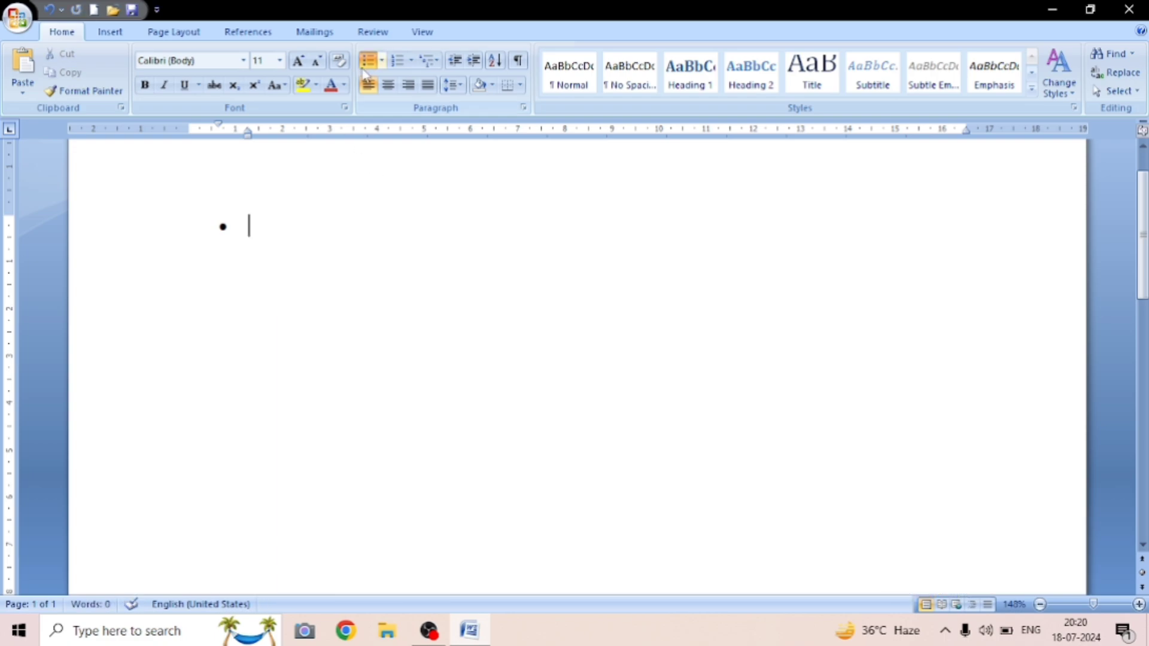
left_click(381, 60)
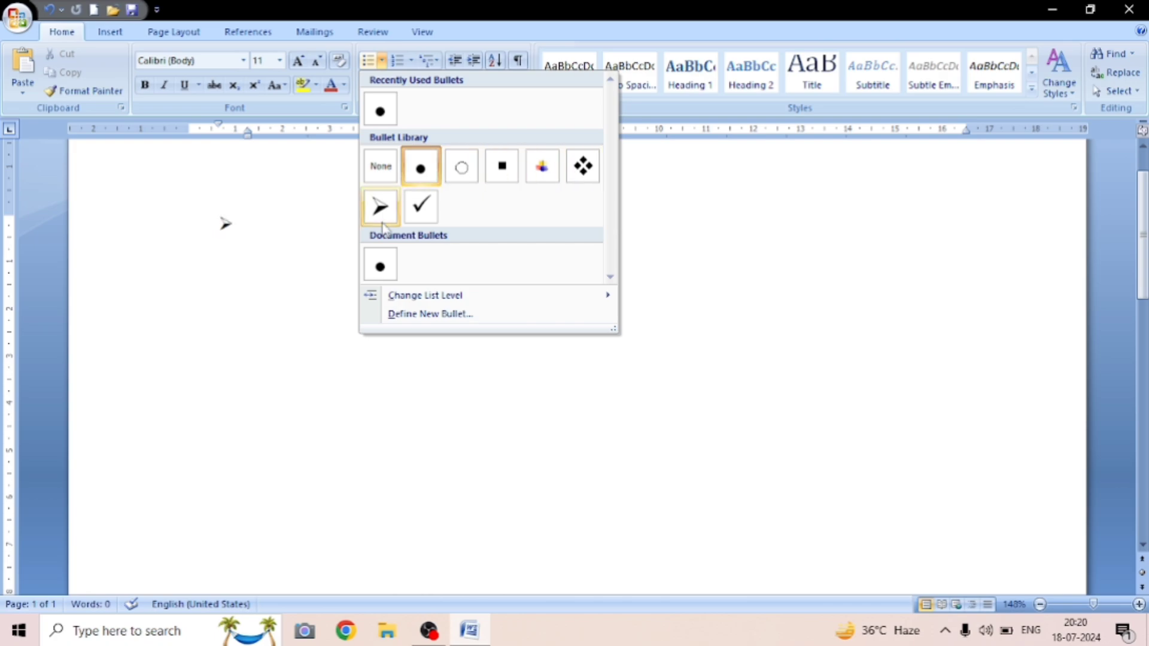
mouse_move(410, 298)
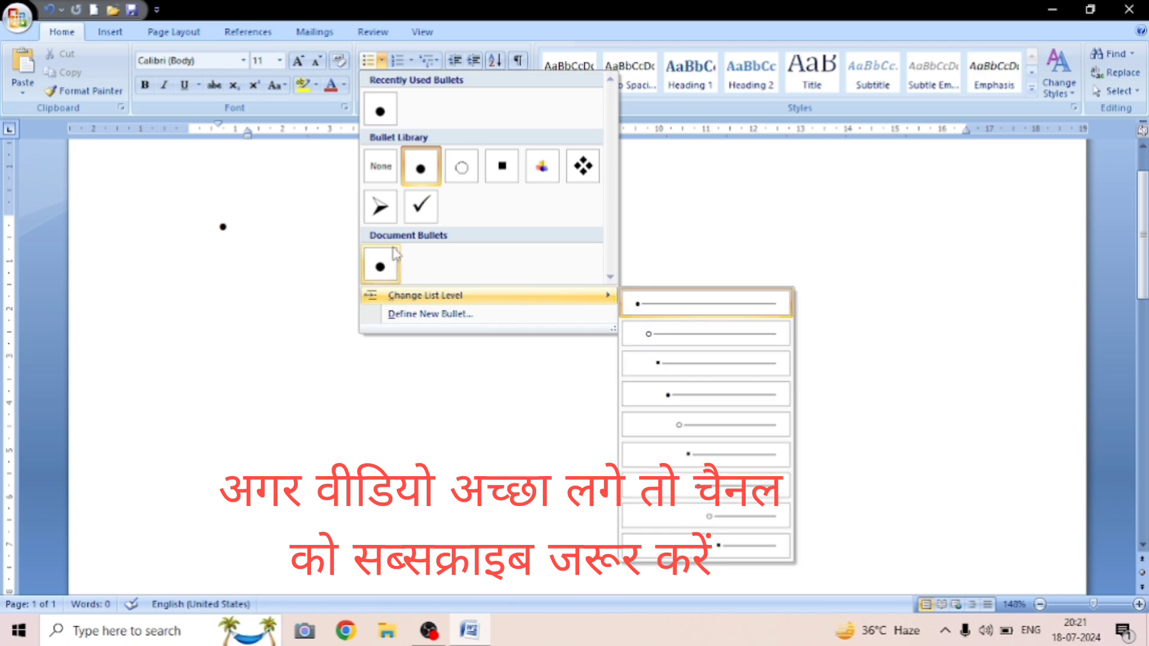
left_click(293, 224)
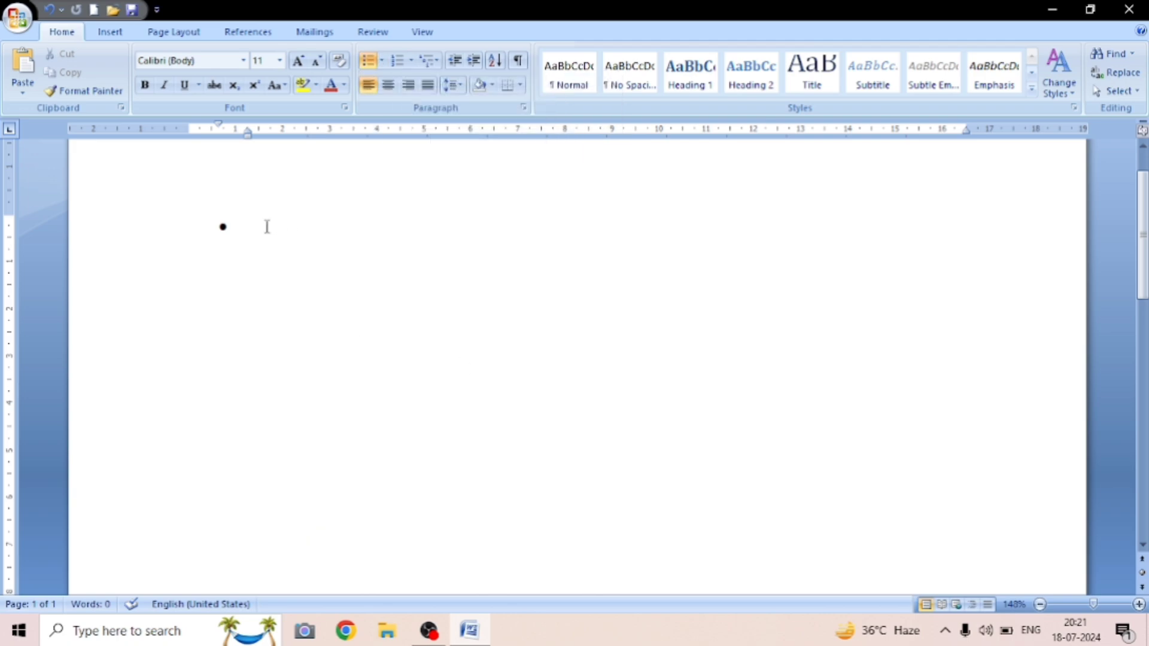
type("computer")
Add a new bullet below "computer" and change its list level to the second level with the hollow round bullet.
key("Return")
key("BackSpace")
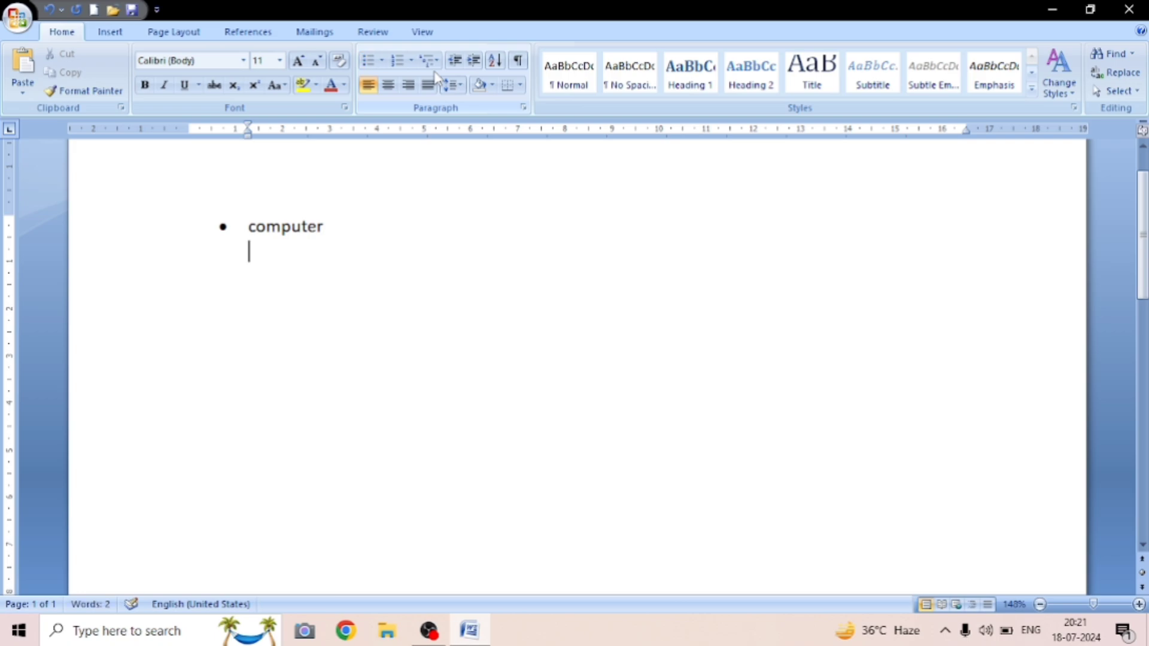
left_click(381, 61)
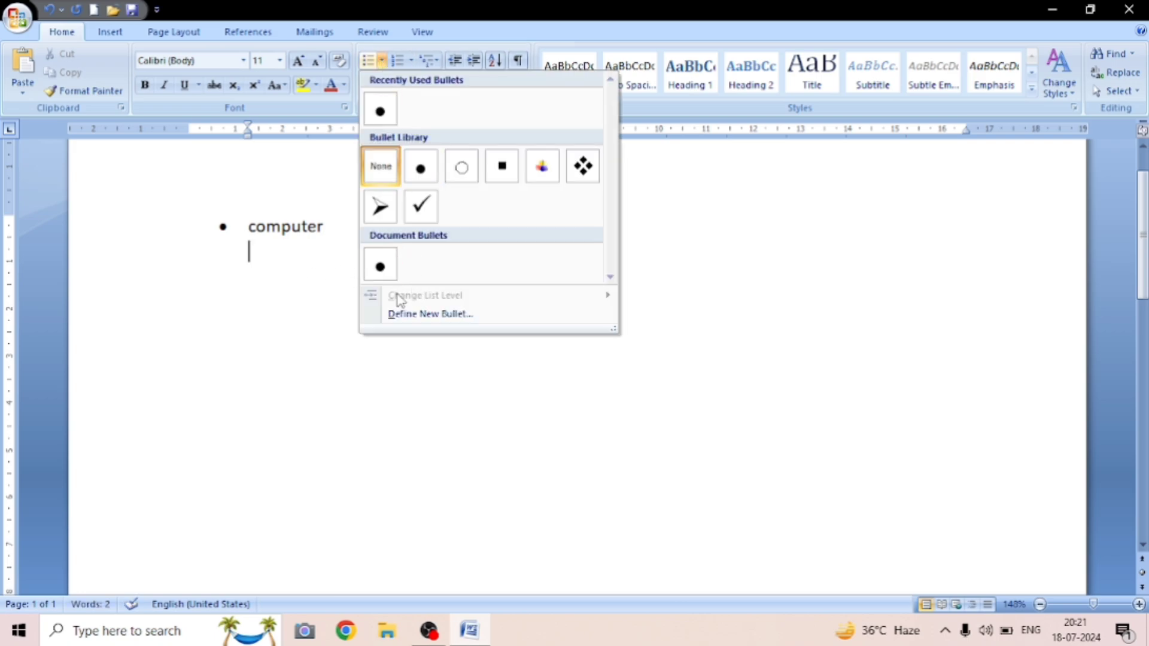
left_click(321, 222)
left_click(321, 223)
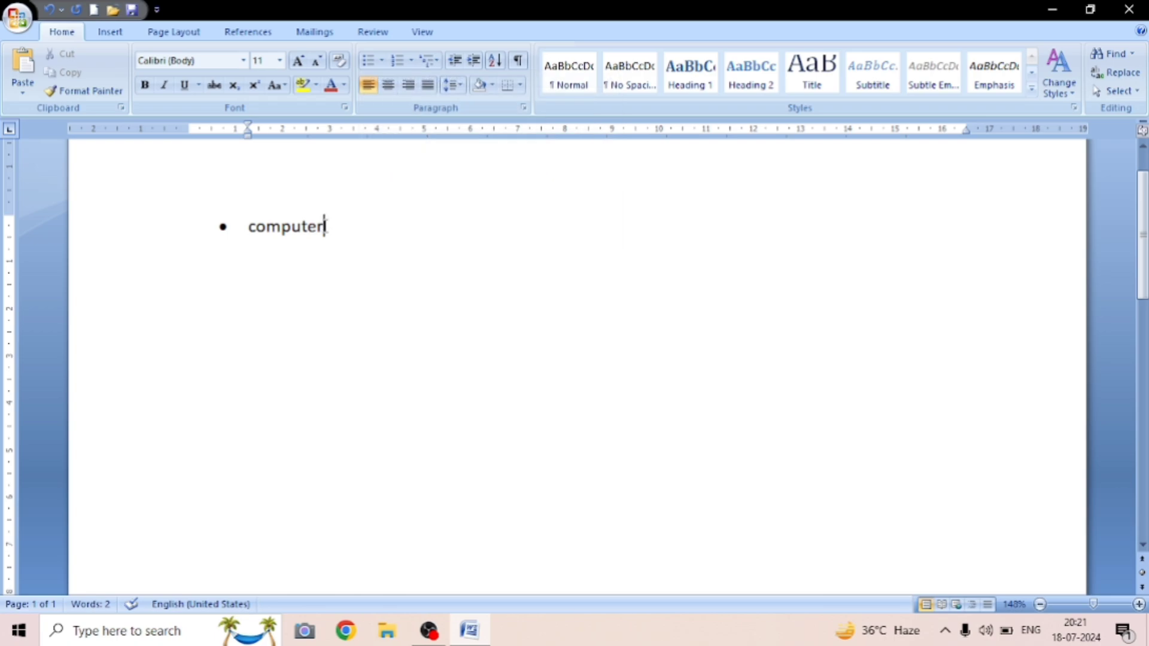
key("Return")
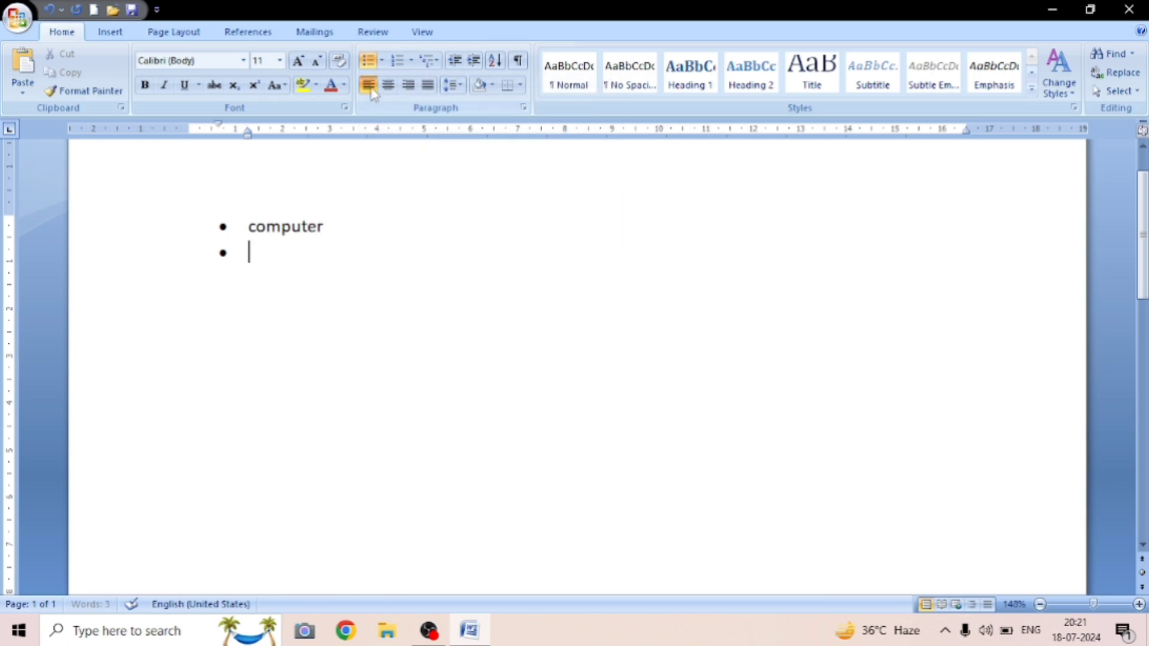
left_click(382, 60)
mouse_move(406, 297)
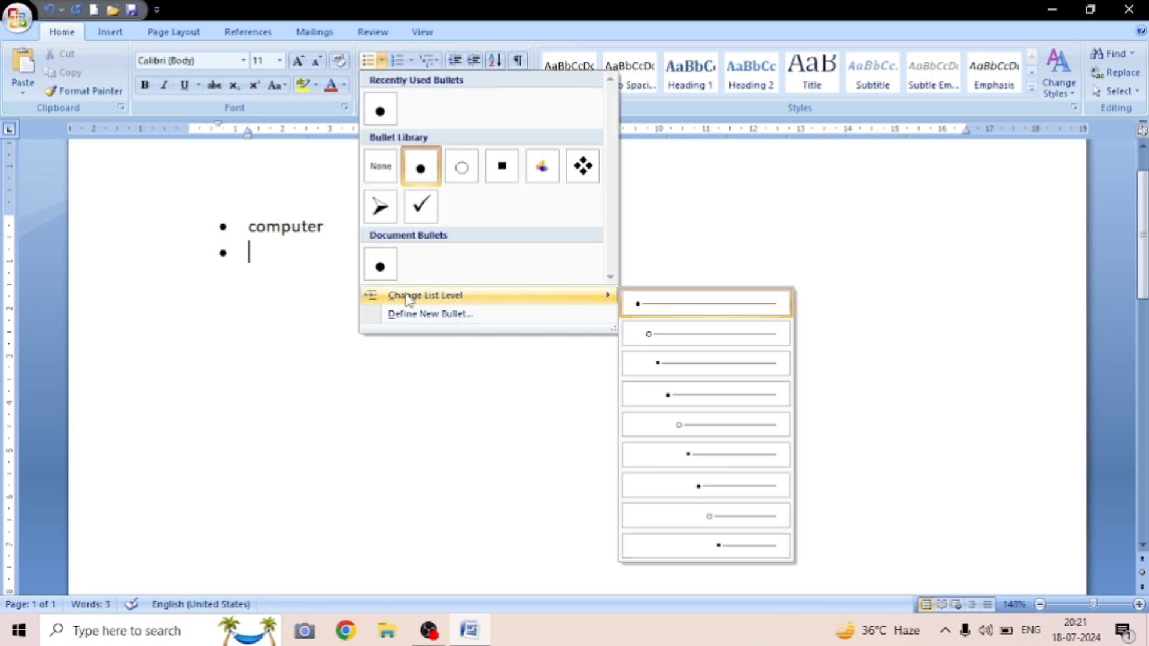
left_click(672, 339)
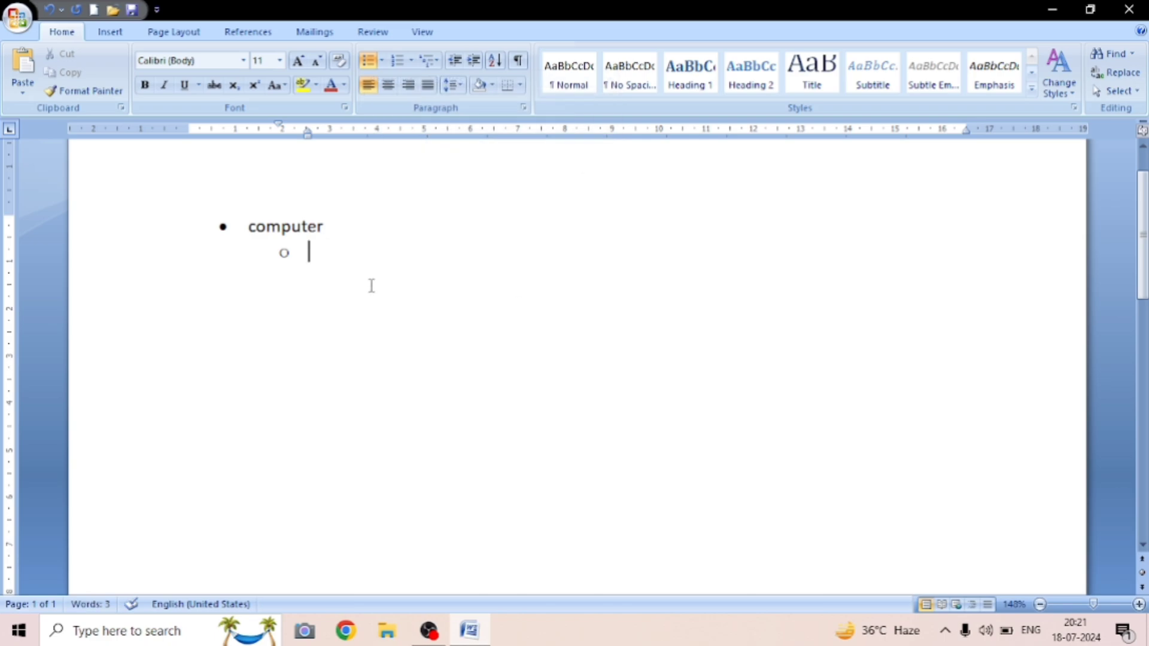
Enter the sub-items common, operating, machine, purposely/ particular, used for and tr under "computer".
type("common")
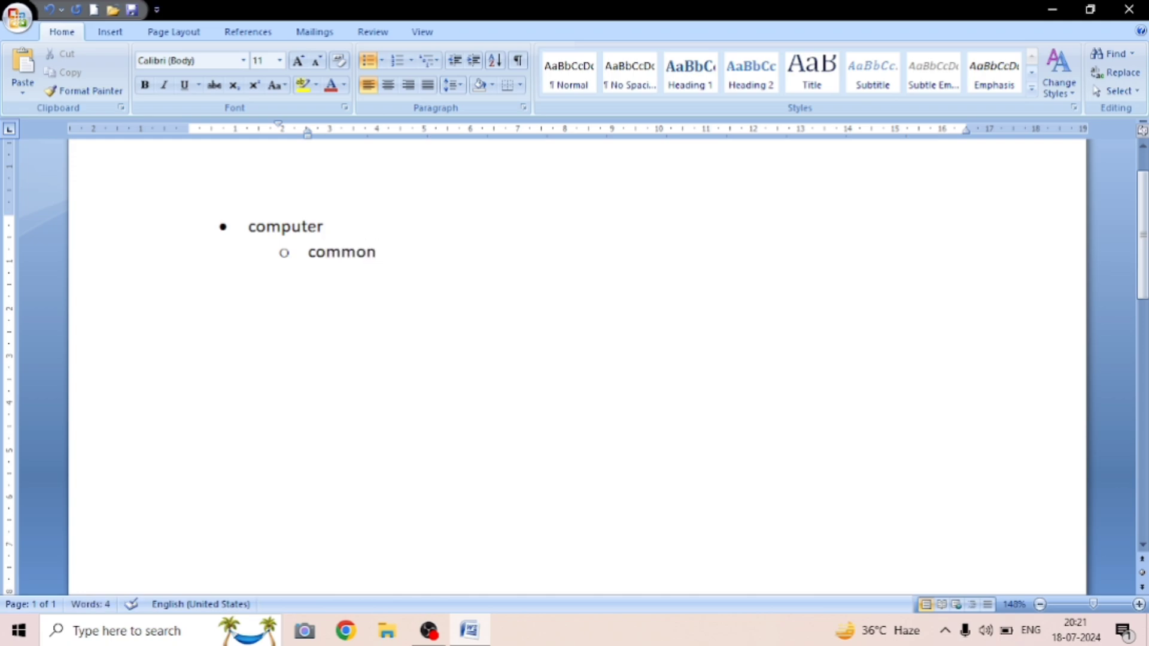
key("Return")
type("operating")
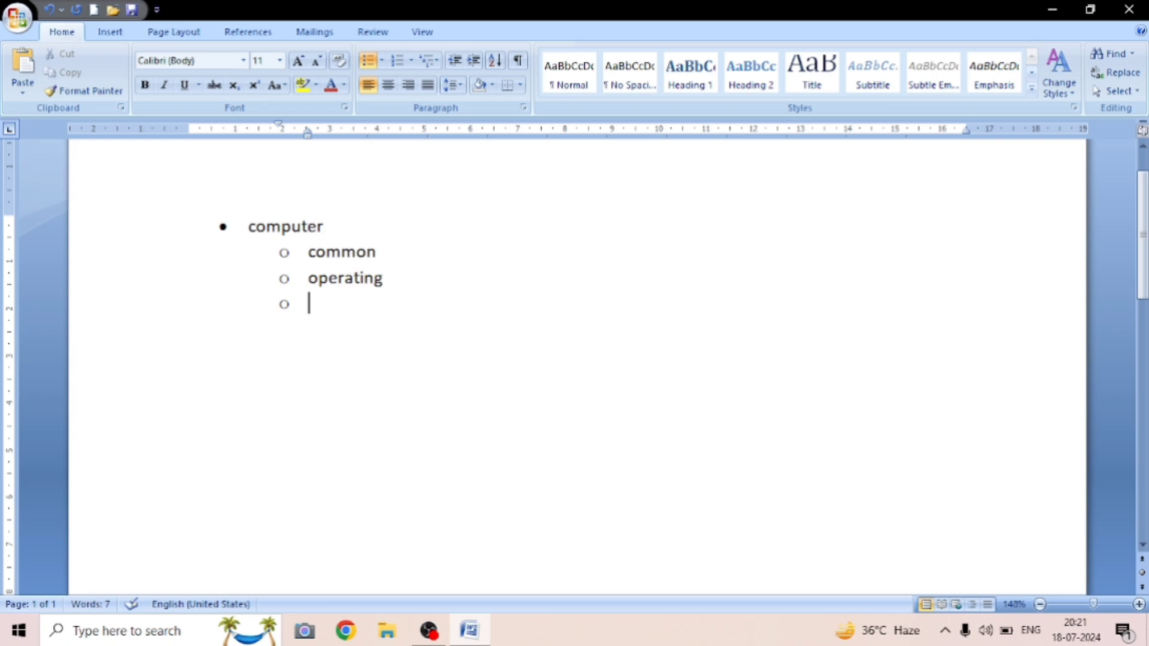
type("machine")
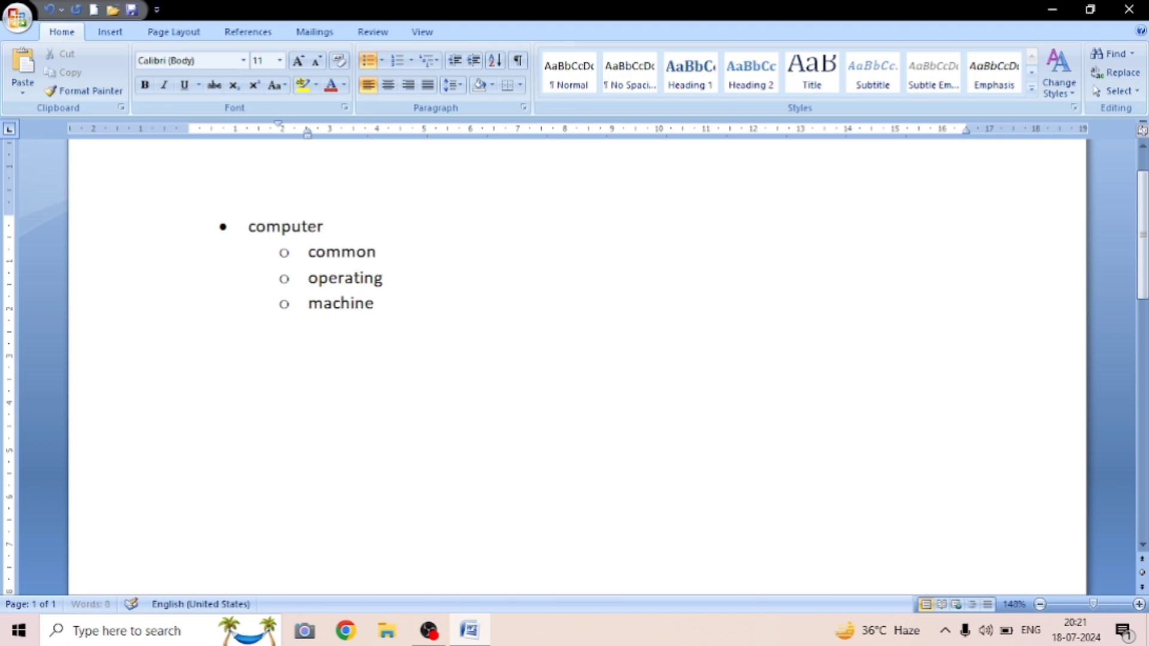
key("Return")
type("p")
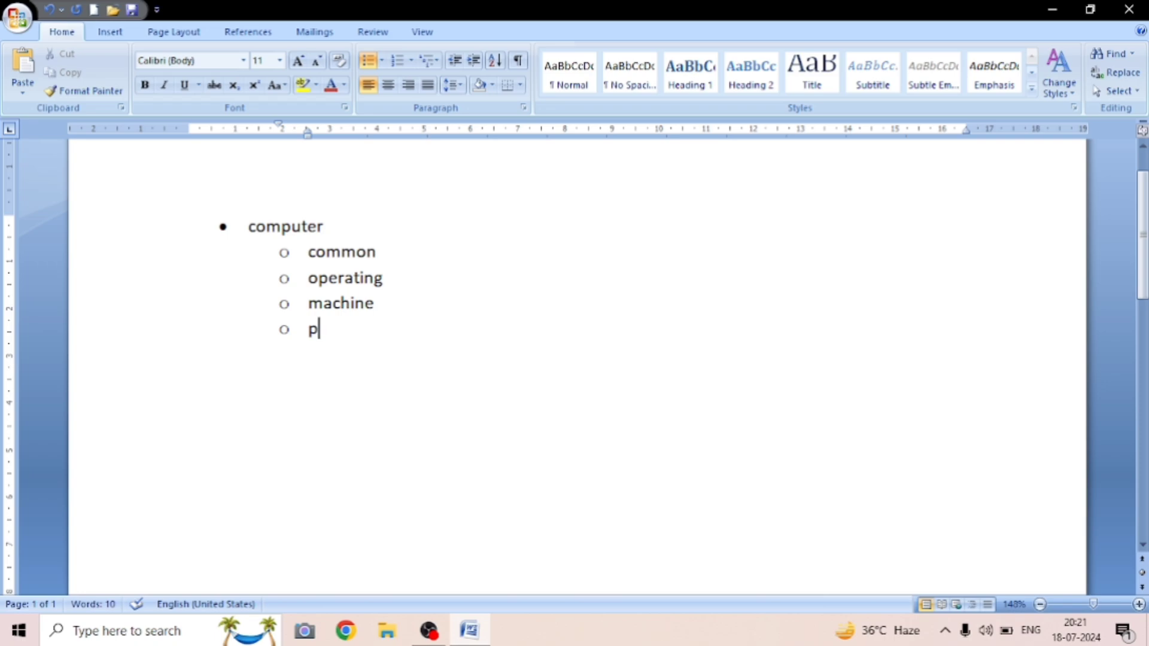
type("urpos")
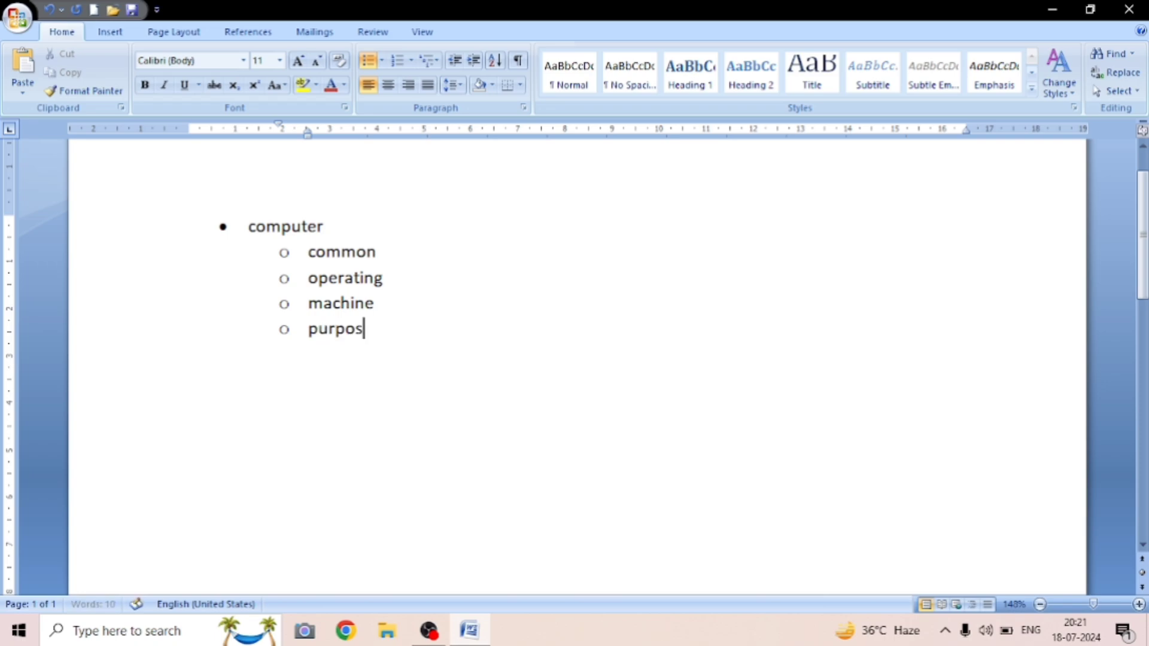
type("ely/ part")
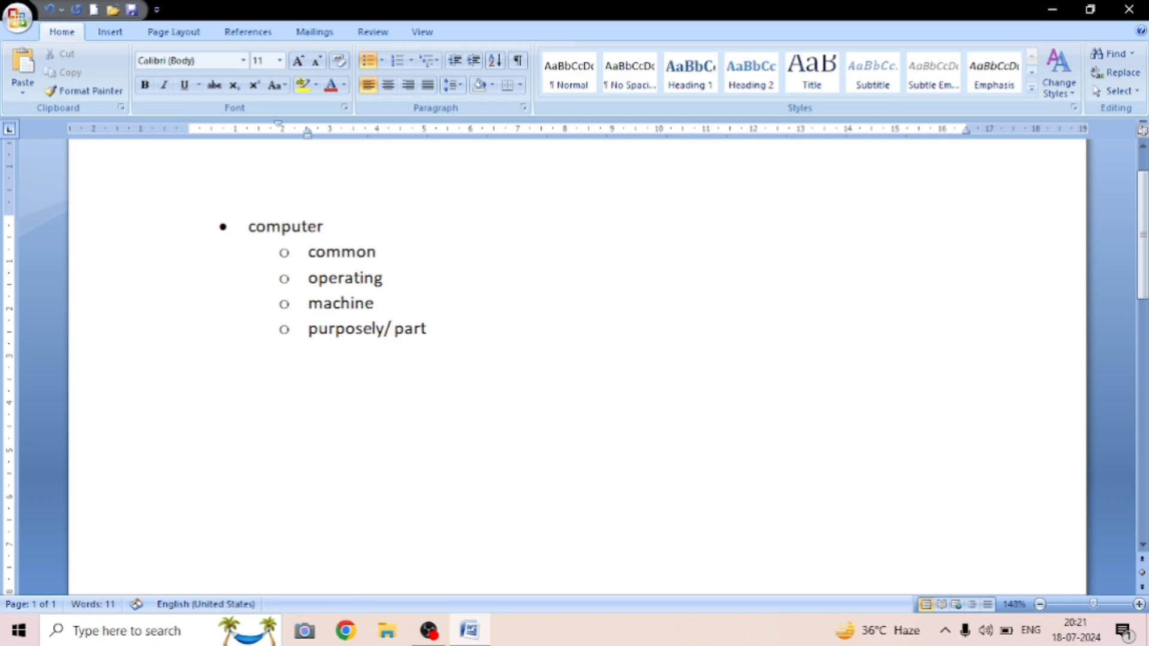
type("icular")
key("Return")
type("used for")
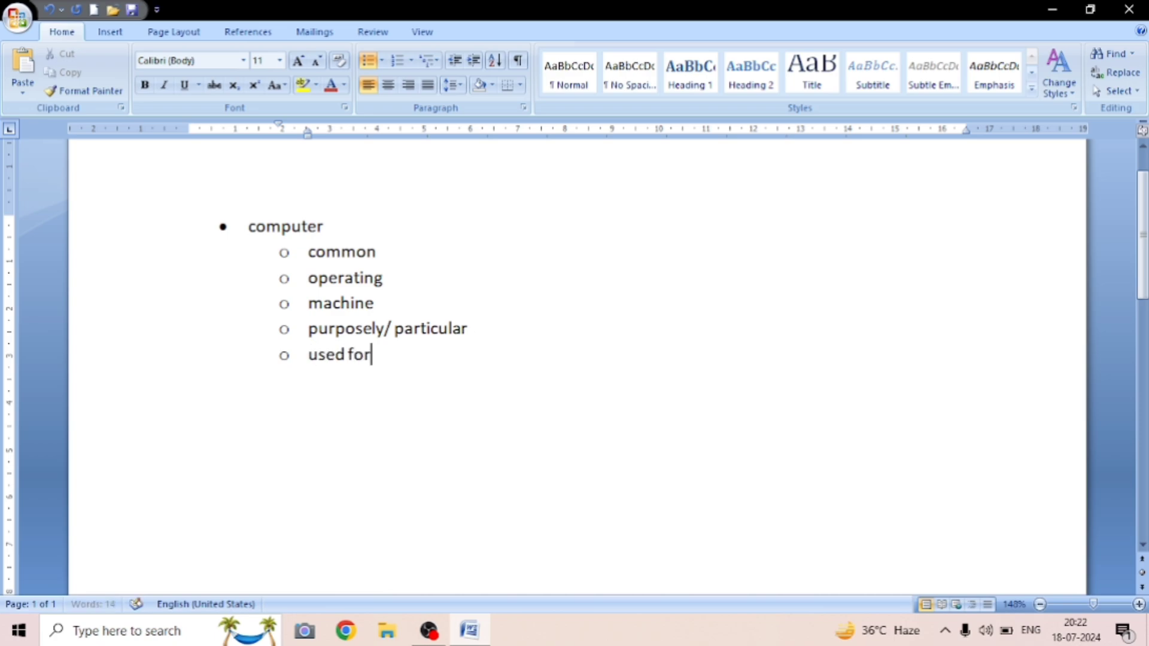
key("Return")
type("tr")
Delete the entire multilevel bulleted list, leaving the document empty and without a bullet.
key("BackSpace")
key("BackSpace")
key("BackSpace")
key("BackSpace")
key("BackSpace")
key("BackSpace")
key("BackSpace")
key("BackSpace")
key("BackSpace")
key("BackSpace")
key("BackSpace")
key("BackSpace")
key("BackSpace")
key("BackSpace")
key("BackSpace")
key("BackSpace")
key("BackSpace")
key("BackSpace")
key("BackSpace")
key("BackSpace")
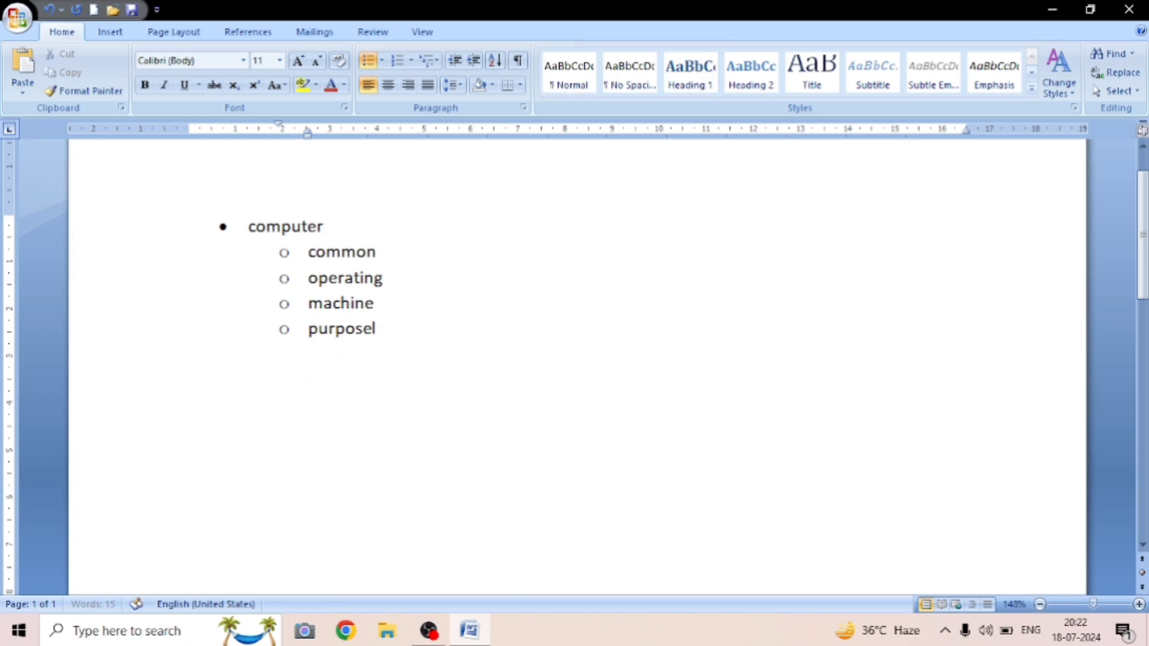
key("BackSpace")
key("BackSpace")
key("BackSpace")
key("BackSpace")
key("BackSpace")
key("BackSpace")
key("BackSpace")
key("BackSpace")
key("BackSpace")
key("BackSpace")
key("BackSpace")
key("BackSpace")
key("BackSpace")
key("BackSpace")
key("BackSpace")
key("BackSpace")
key("BackSpace")
key("BackSpace")
key("BackSpace")
key("BackSpace")
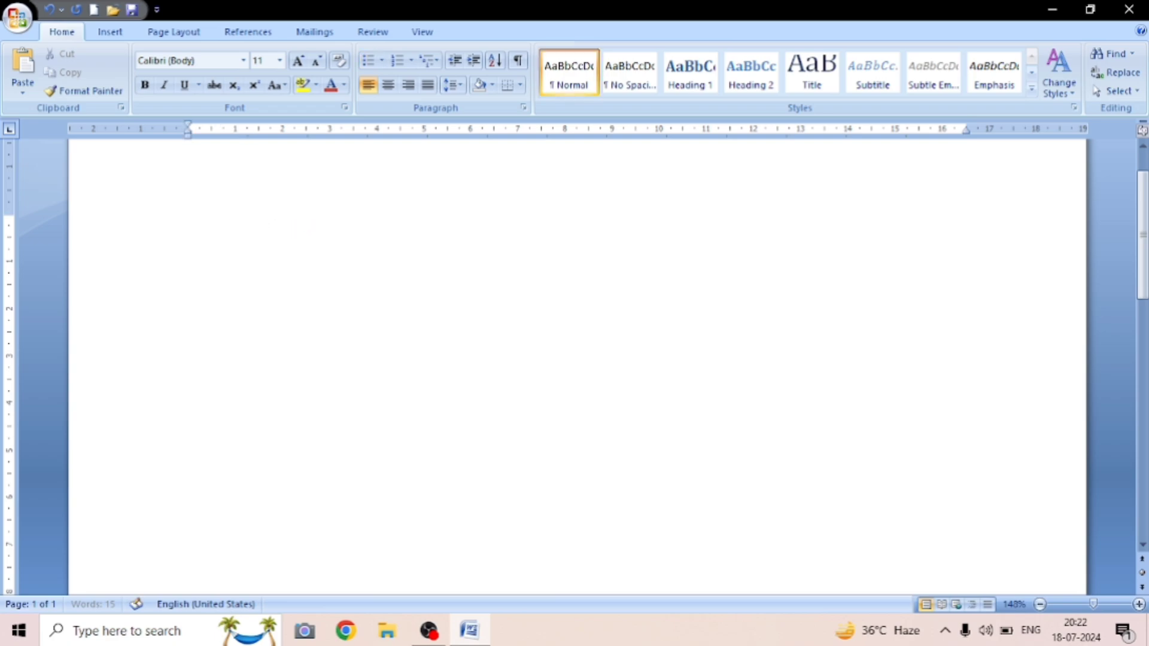
Apply the arrow bullet to the empty line and remove it, then reopen and close the bullet library.
left_click(381, 61)
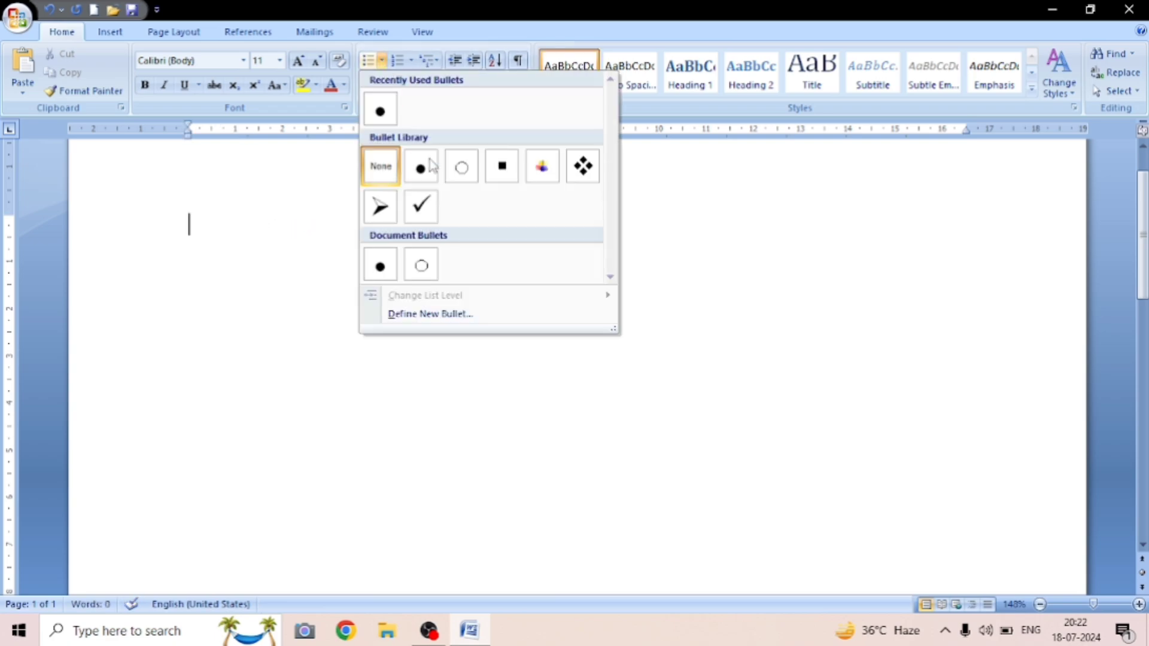
left_click(381, 207)
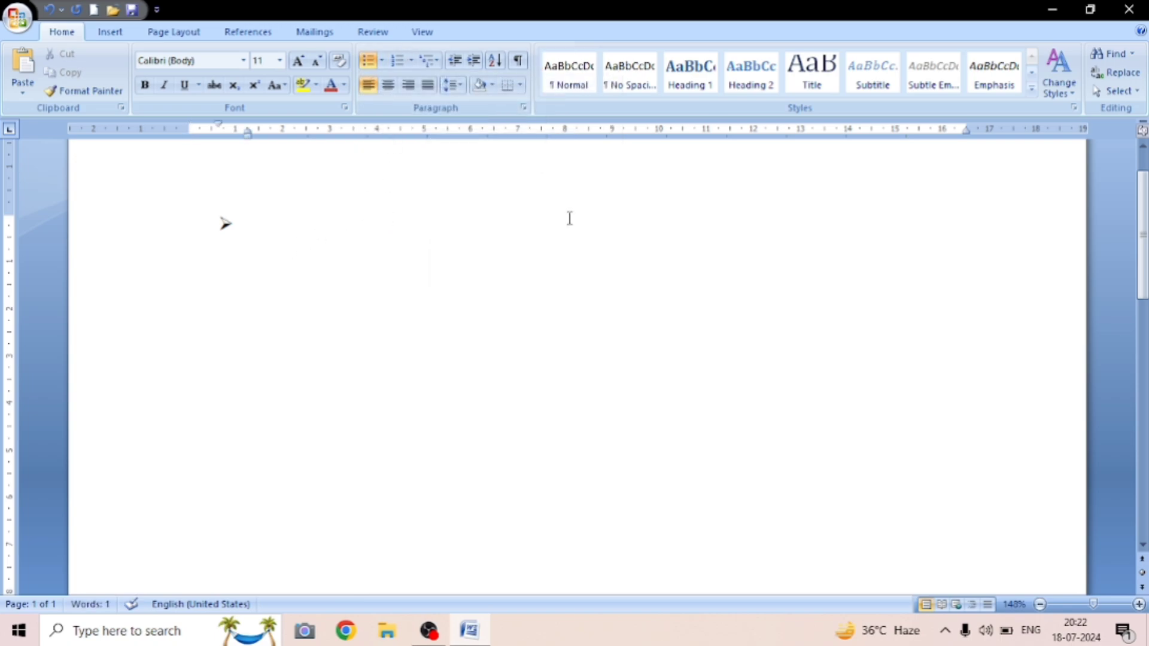
key("BackSpace")
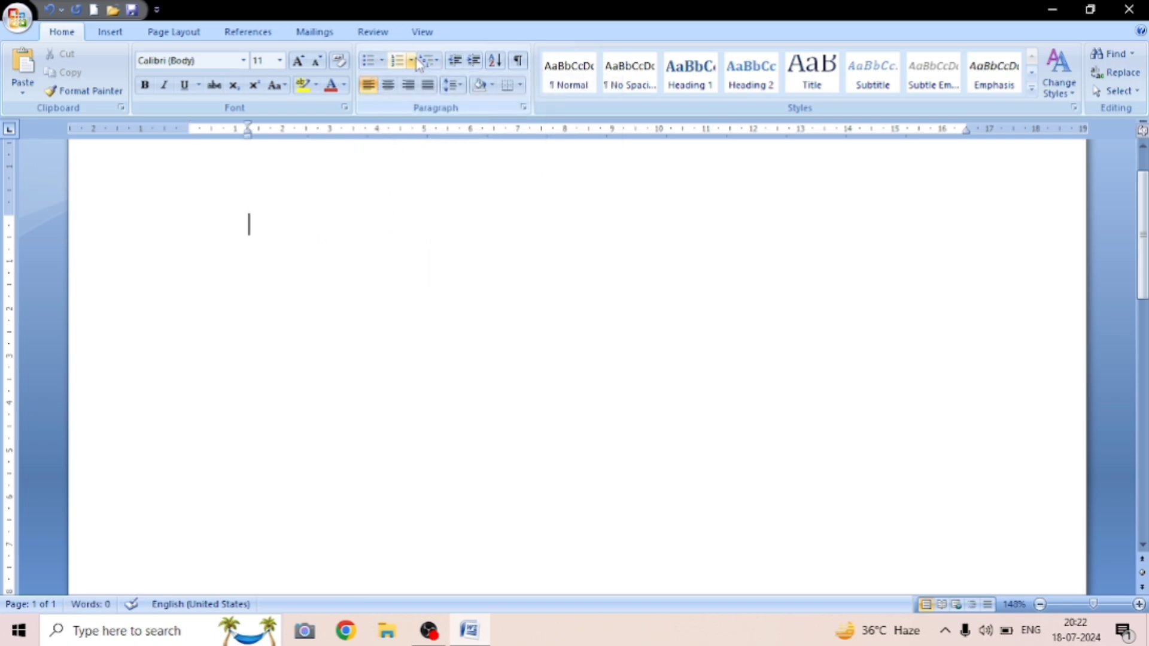
left_click(381, 60)
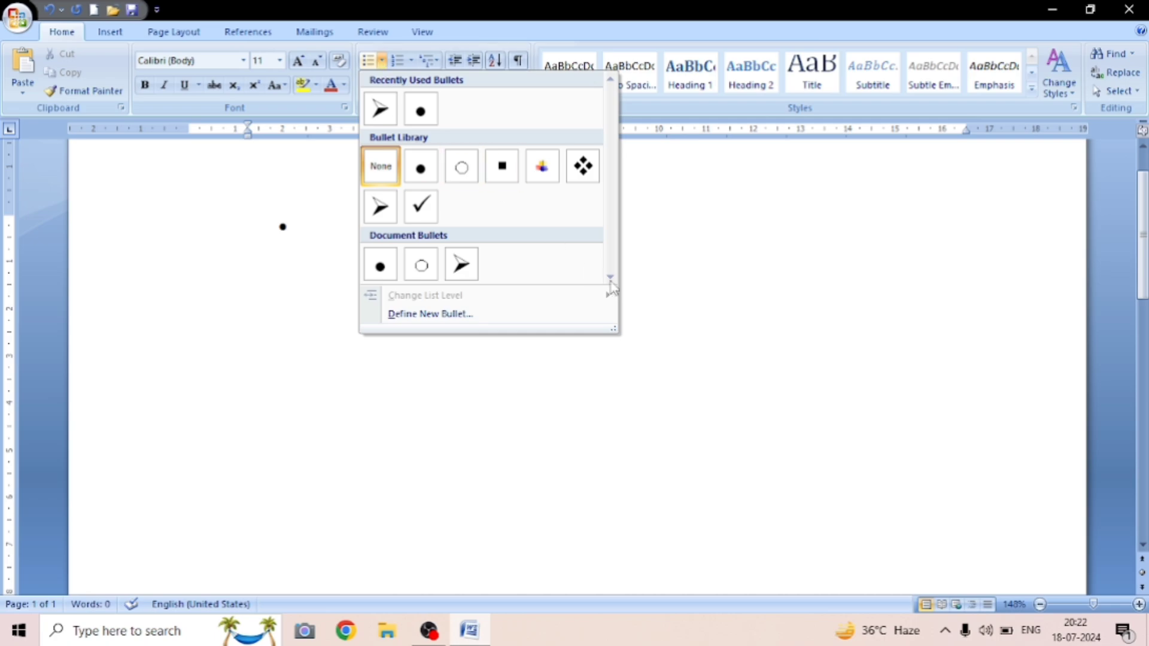
left_click(635, 289)
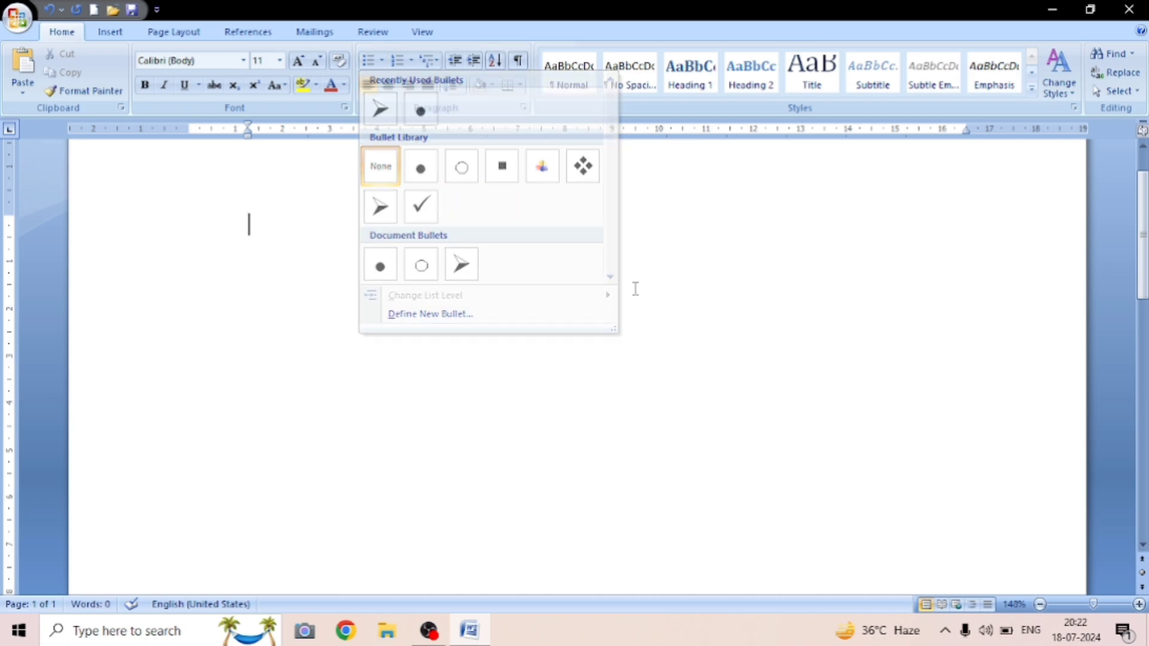
Start a numbered list in the 1. 2. 3. format and enter the items computer, cpu, ram and rom.
left_click(412, 61)
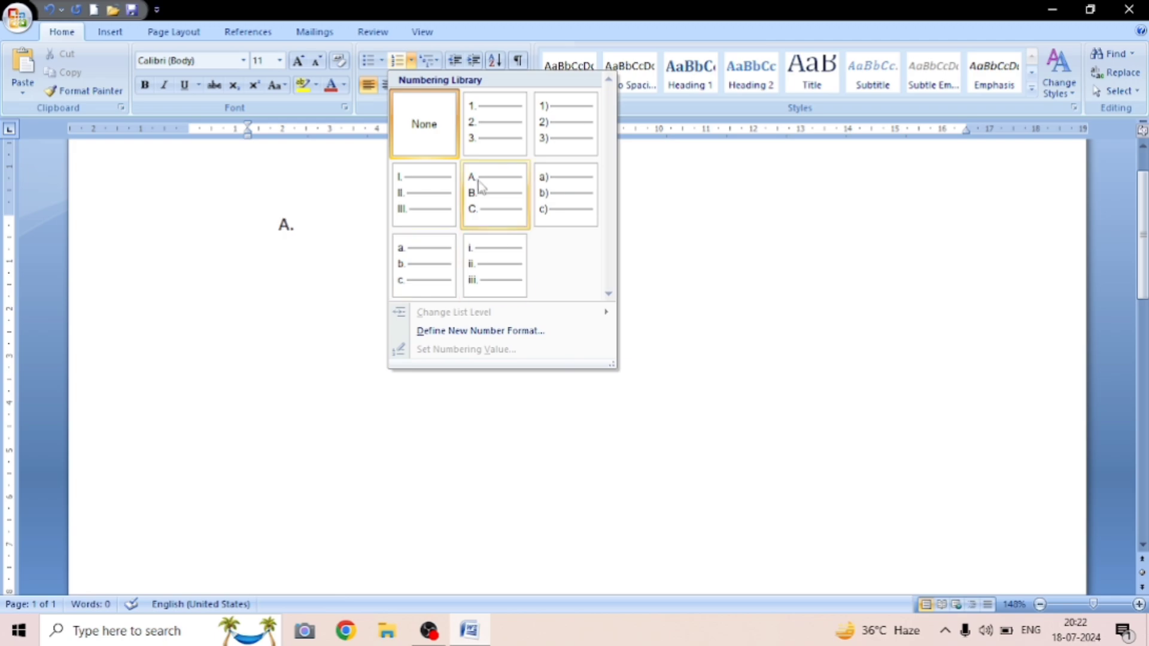
left_click(492, 125)
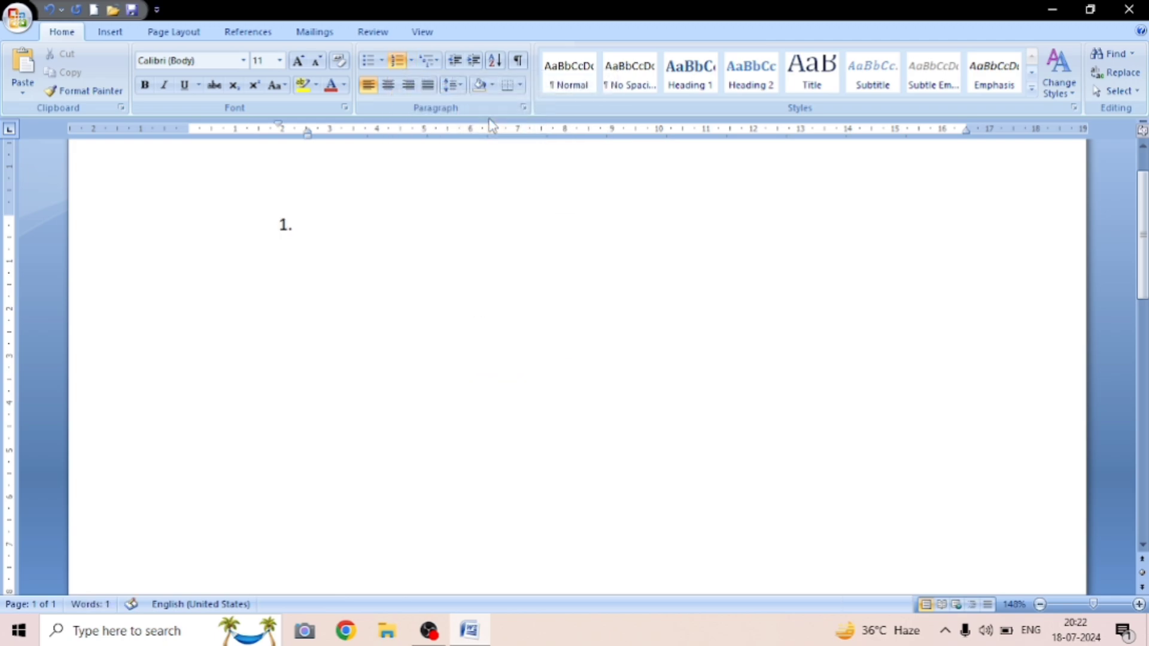
type("computer")
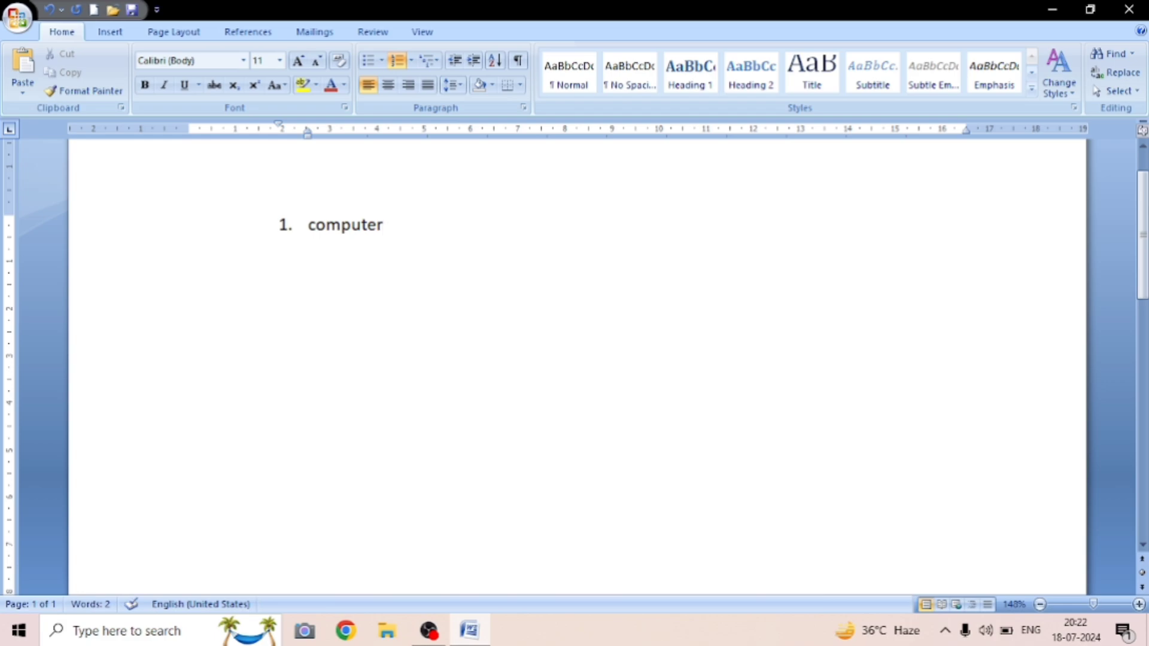
key("Return")
type("cpu")
key("Return")
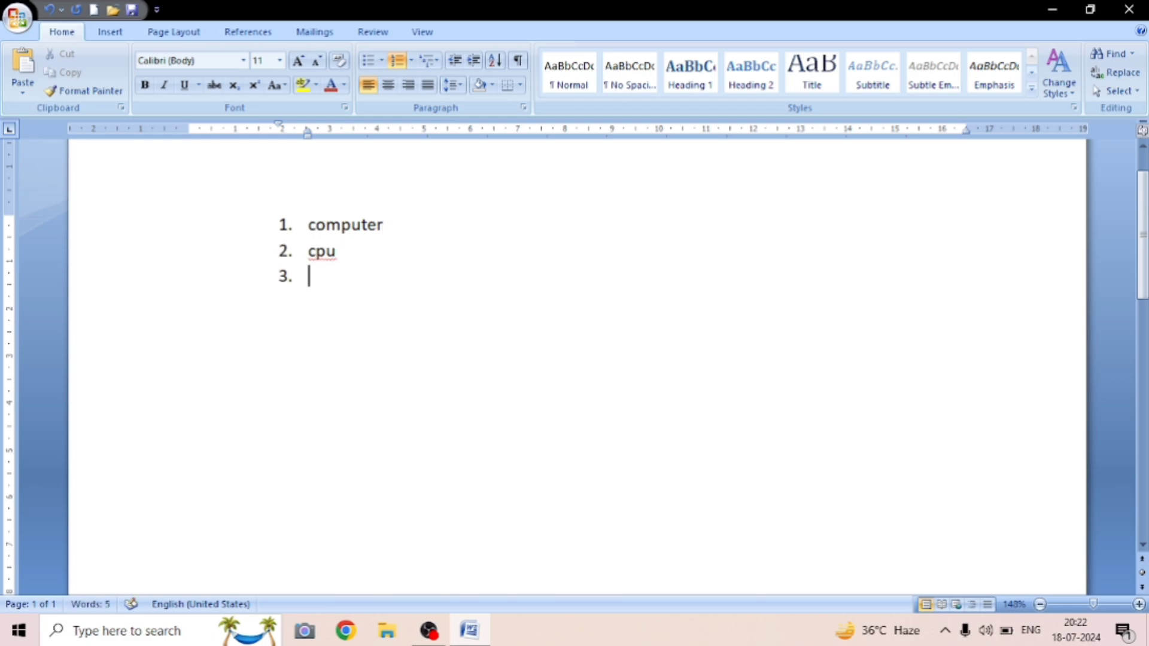
type("ram")
key("Return")
type("rom")
key("Return")
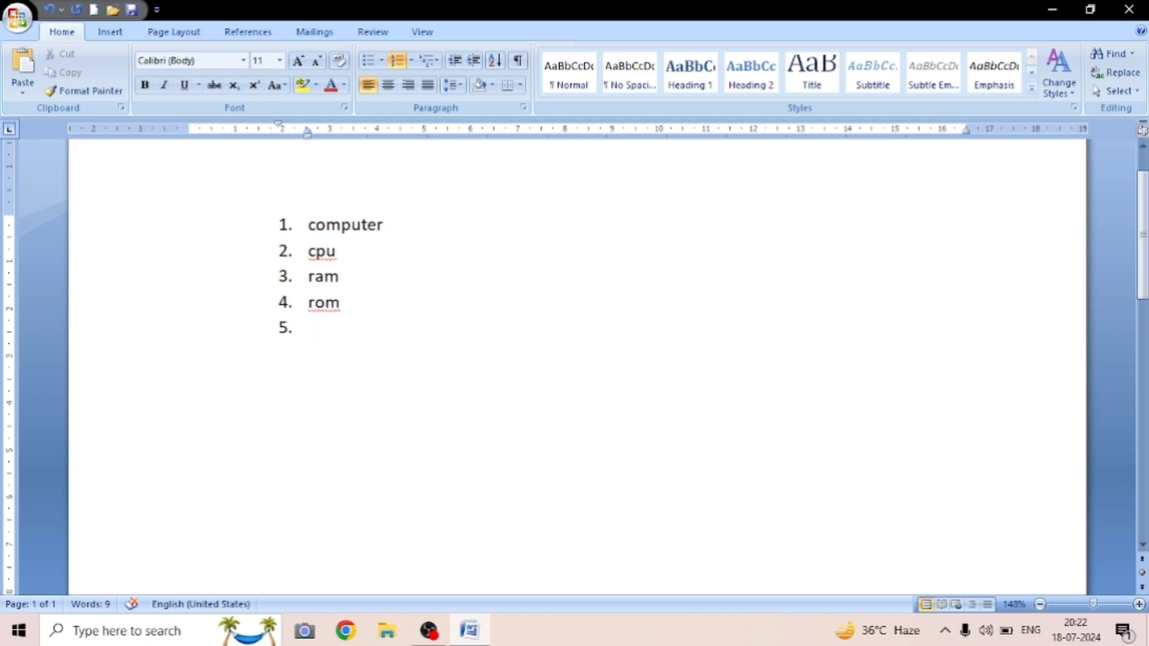
Delete the entire numbered list from the document.
key("ctrl+a")
key("BackSpace")
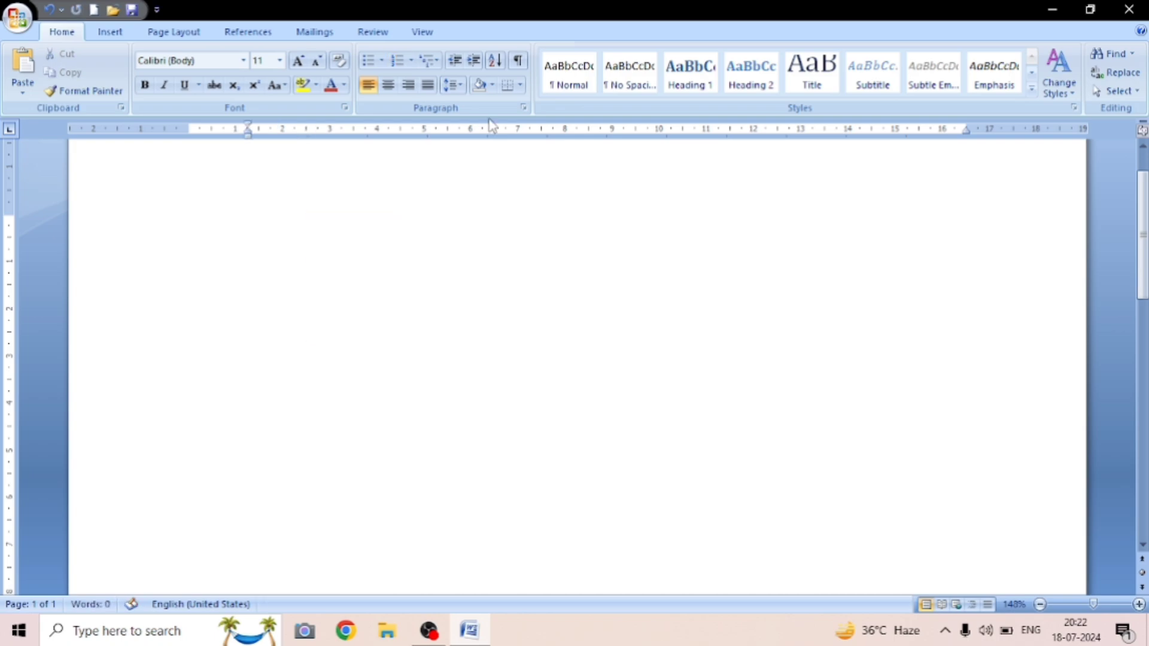
Look through the available bullet styles and multilevel list styles.
left_click(436, 61)
left_click(381, 60)
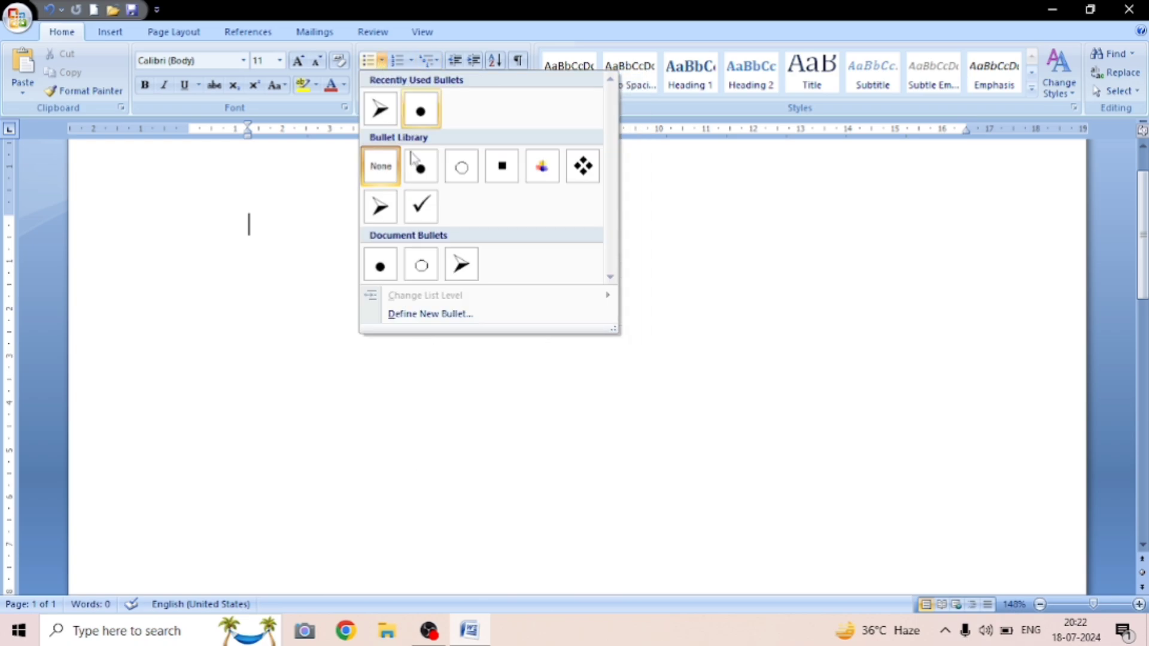
left_click(648, 218)
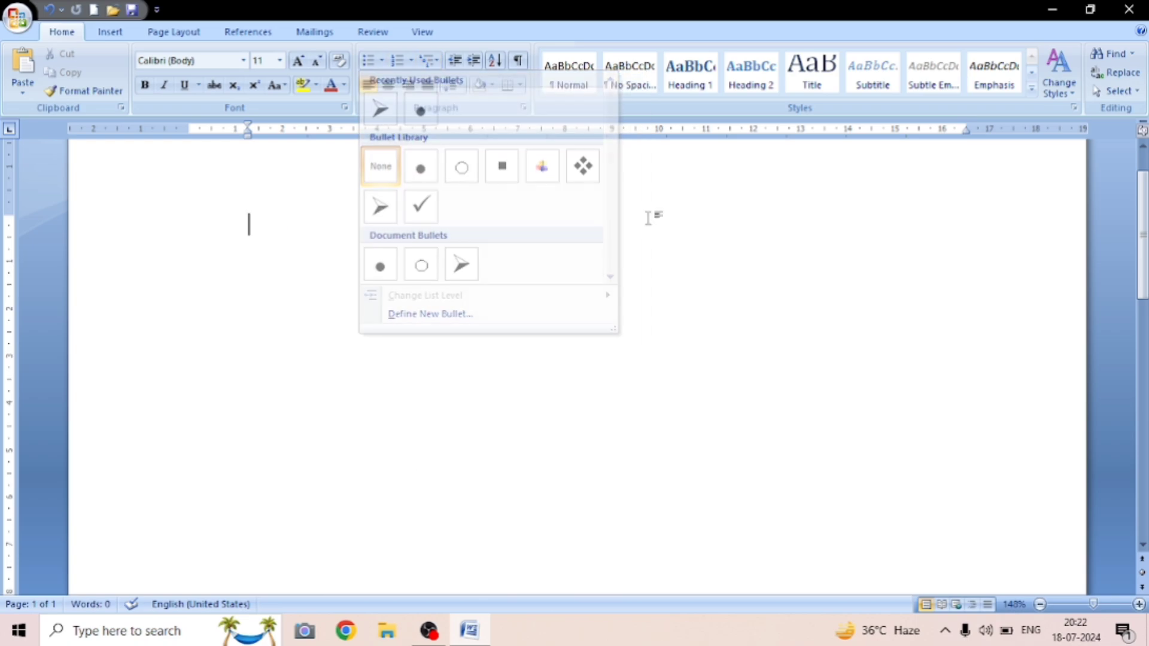
left_click(430, 60)
mouse_move(521, 217)
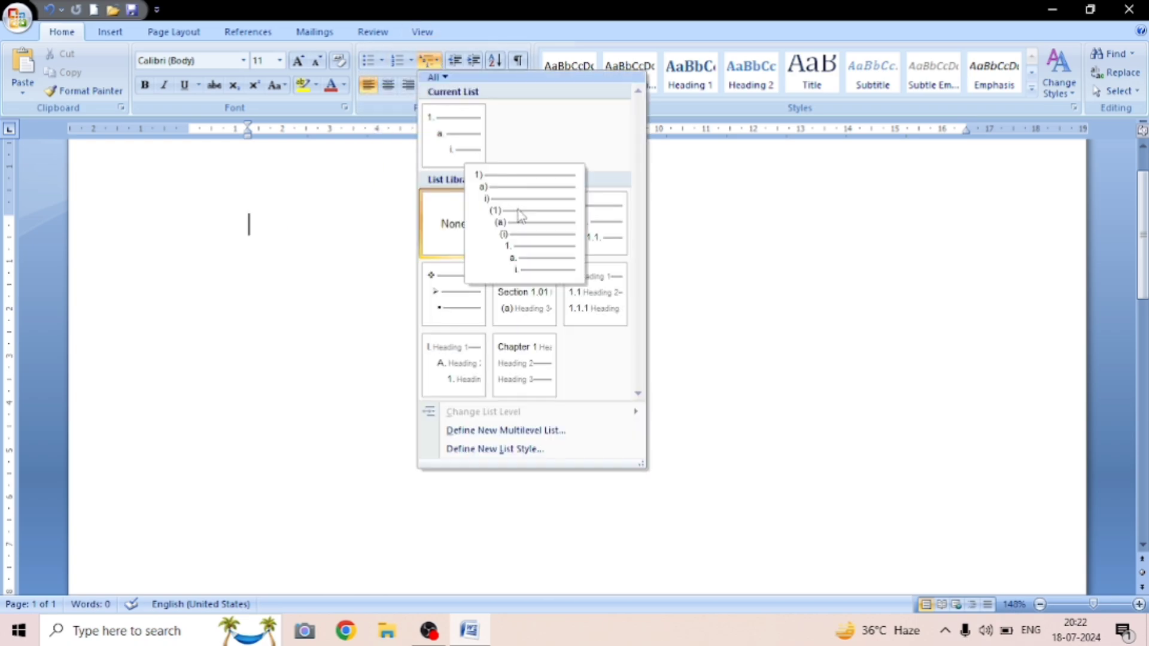
left_click(294, 225)
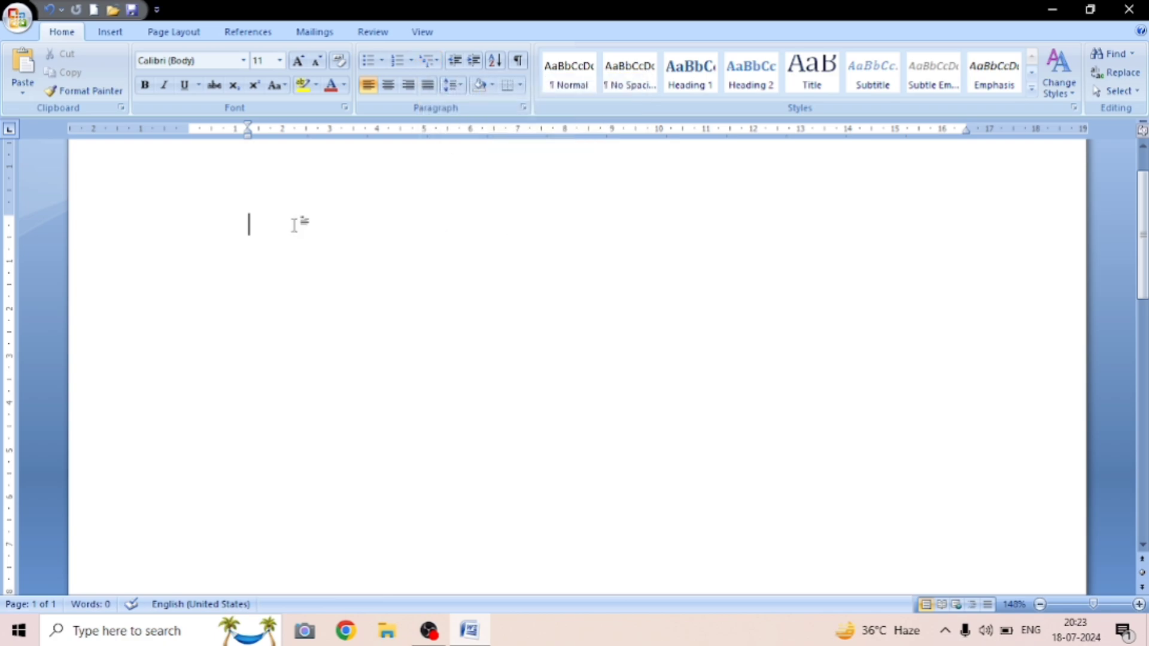
left_click(429, 61)
mouse_move(484, 171)
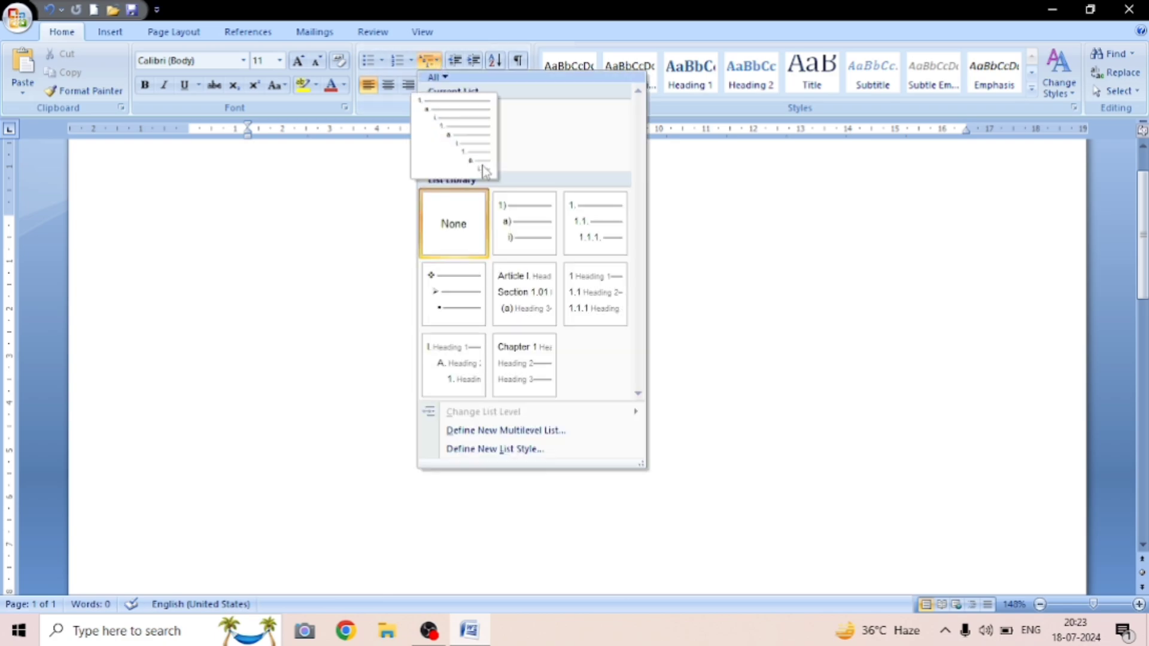
left_click(518, 229)
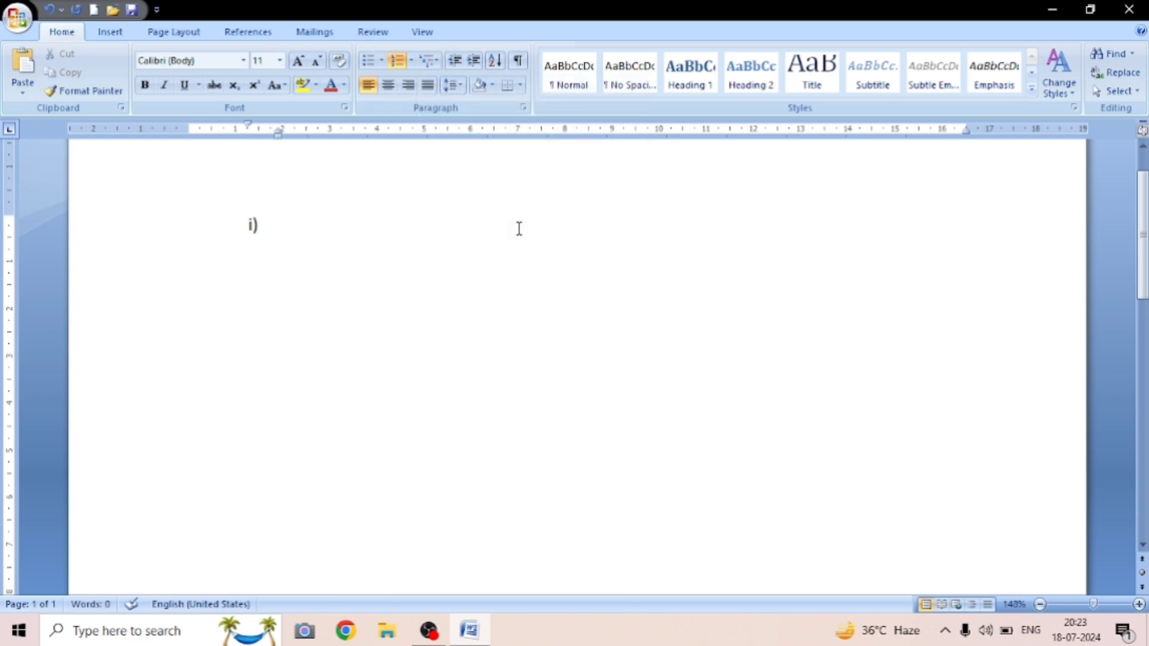
left_click(429, 60)
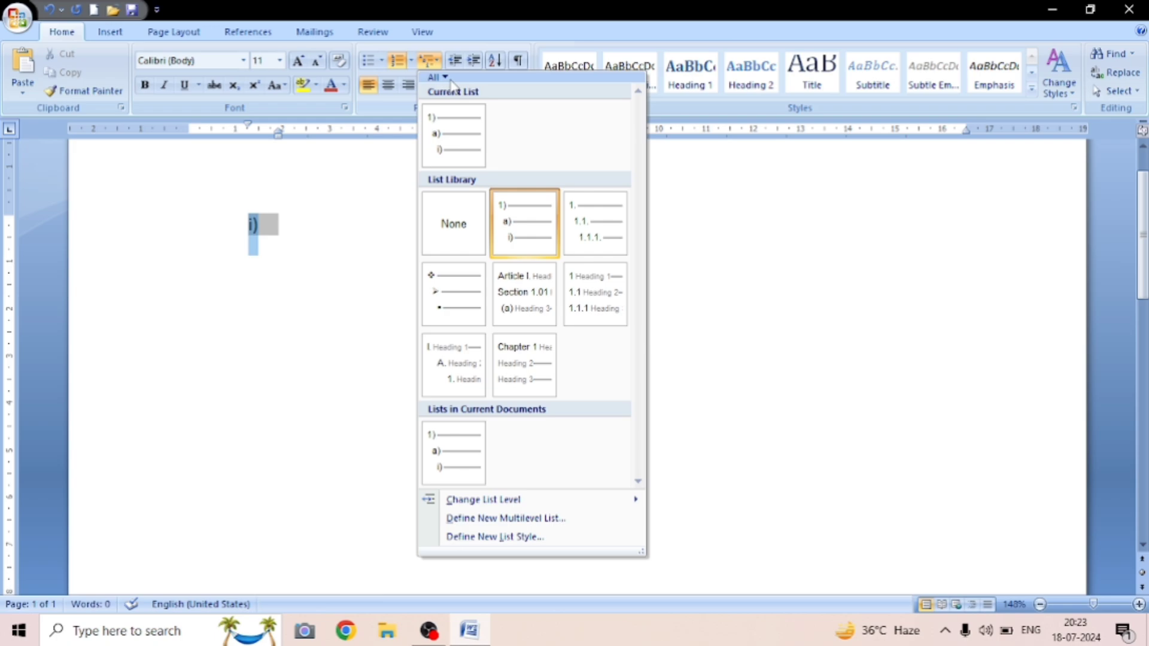
left_click(515, 215)
key("BackSpace")
key("BackSpace")
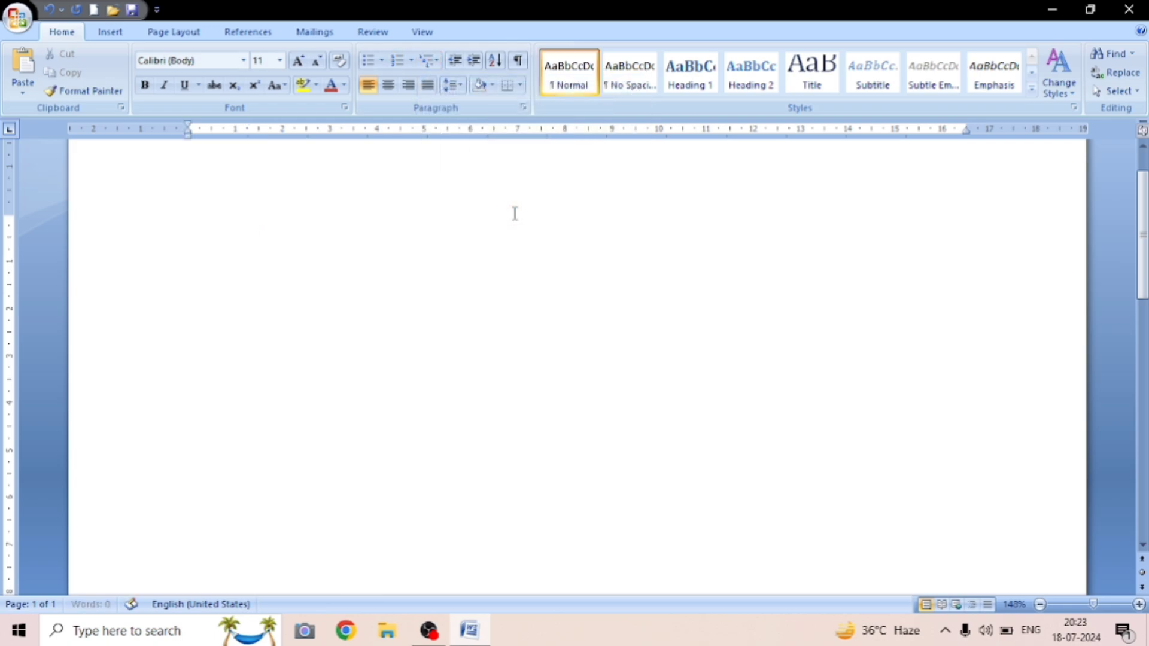
Apply the 1) a) i) multilevel list style to the empty line and enter "Ram" as the first item.
left_click(433, 61)
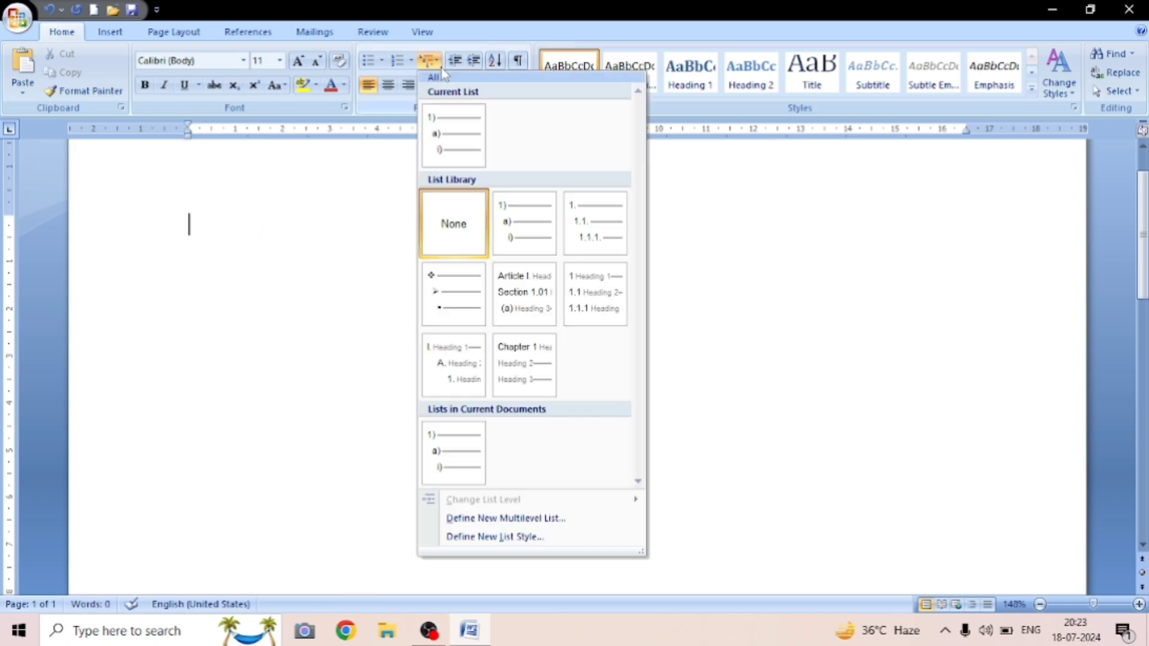
left_click(521, 227)
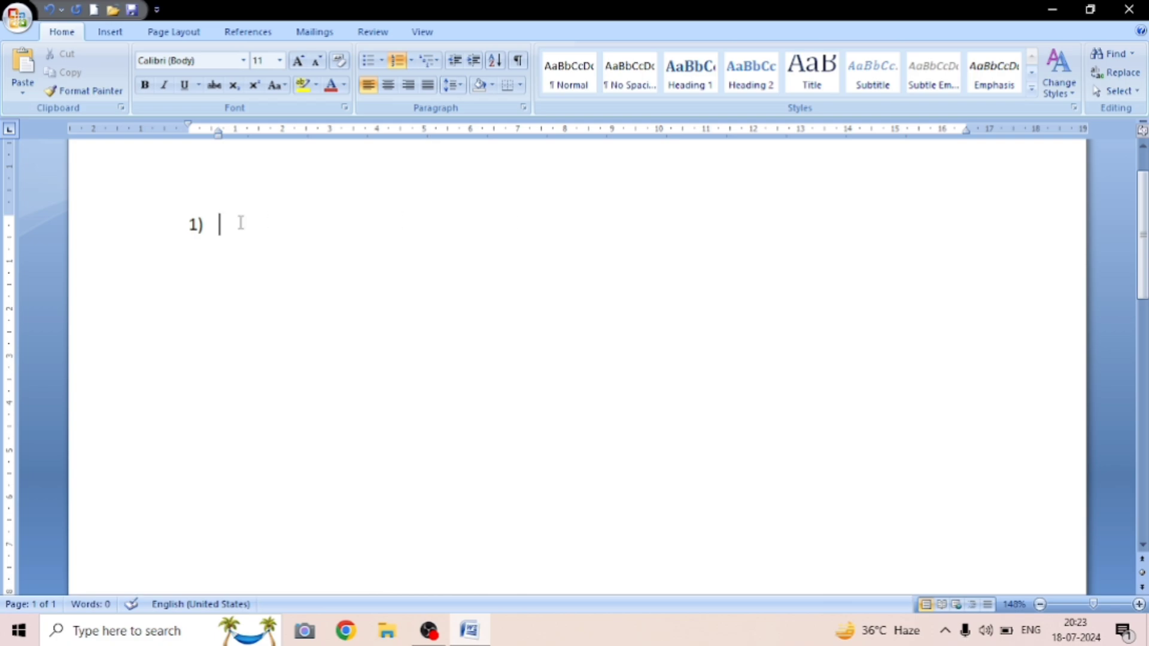
type("c")
key("BackSpace")
type("ram")
key("Return")
Create an a) b) c) sublevel under Ram with the items "Random", "Access" and "memory".
key("BackSpace")
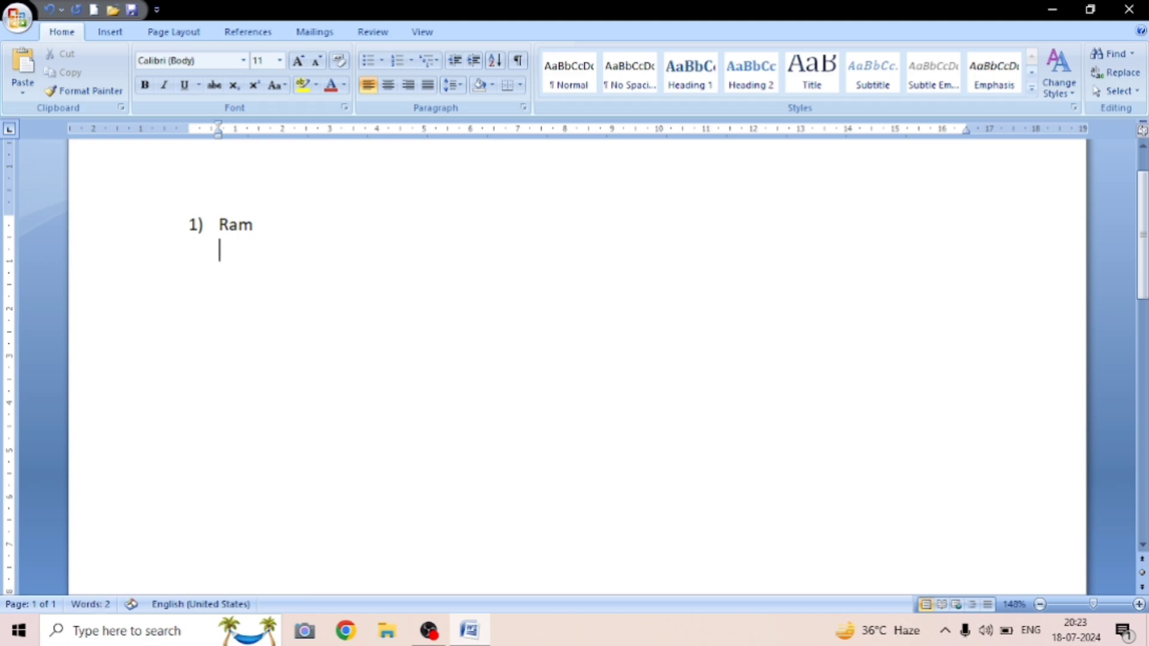
left_click(438, 64)
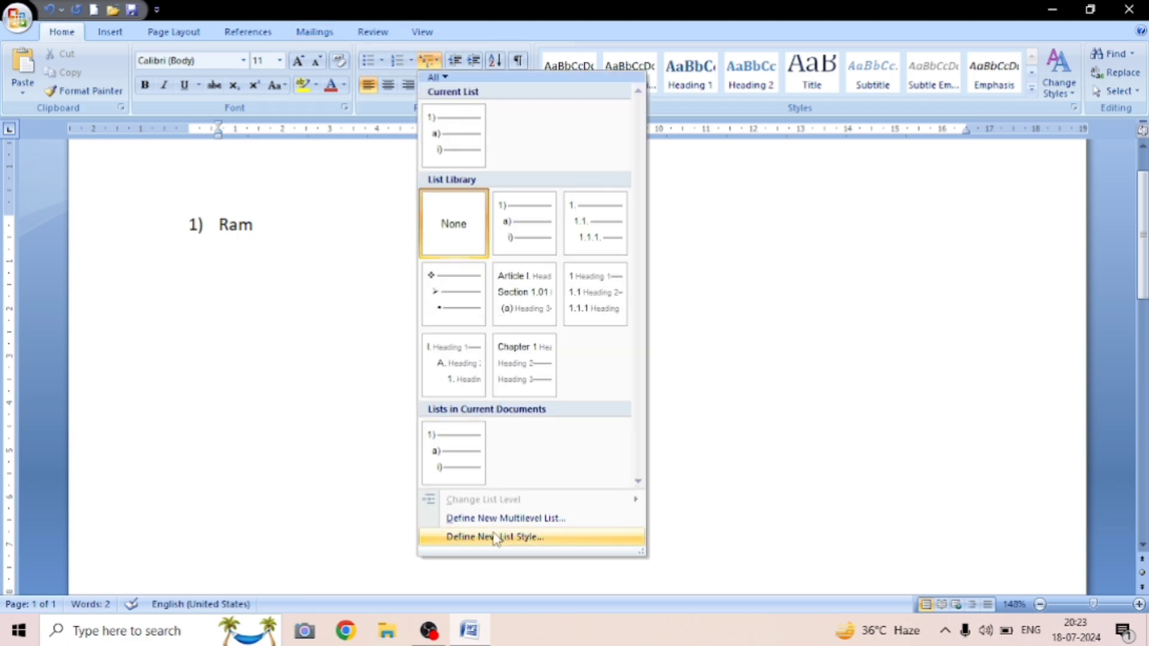
left_click(521, 212)
type("r")
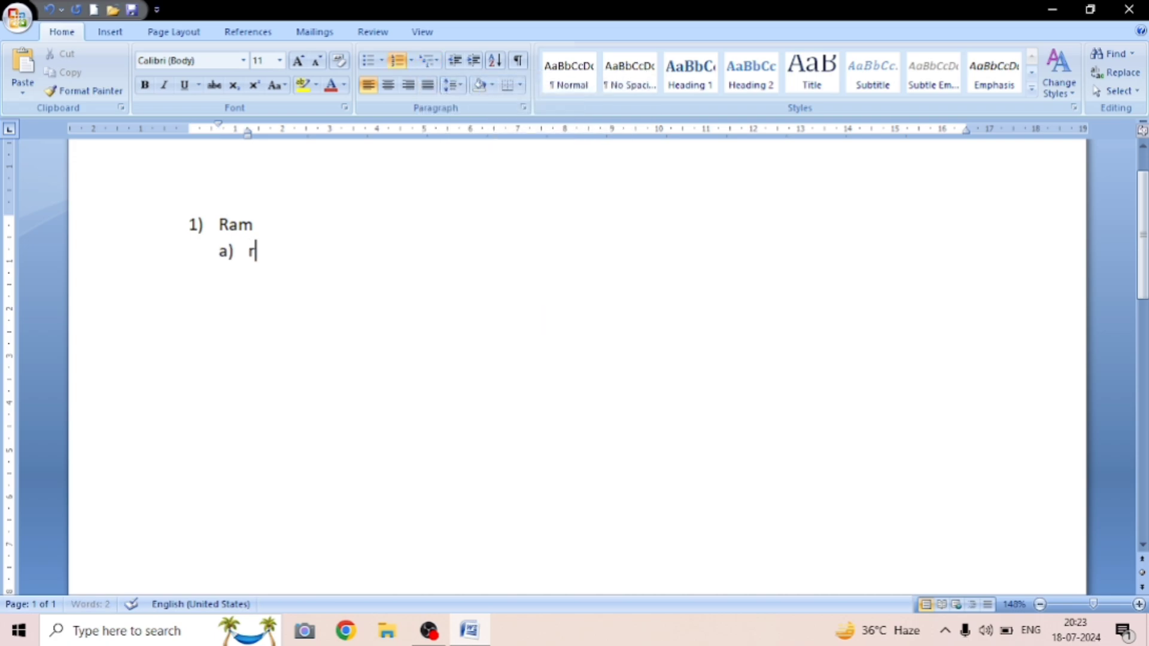
type("and")
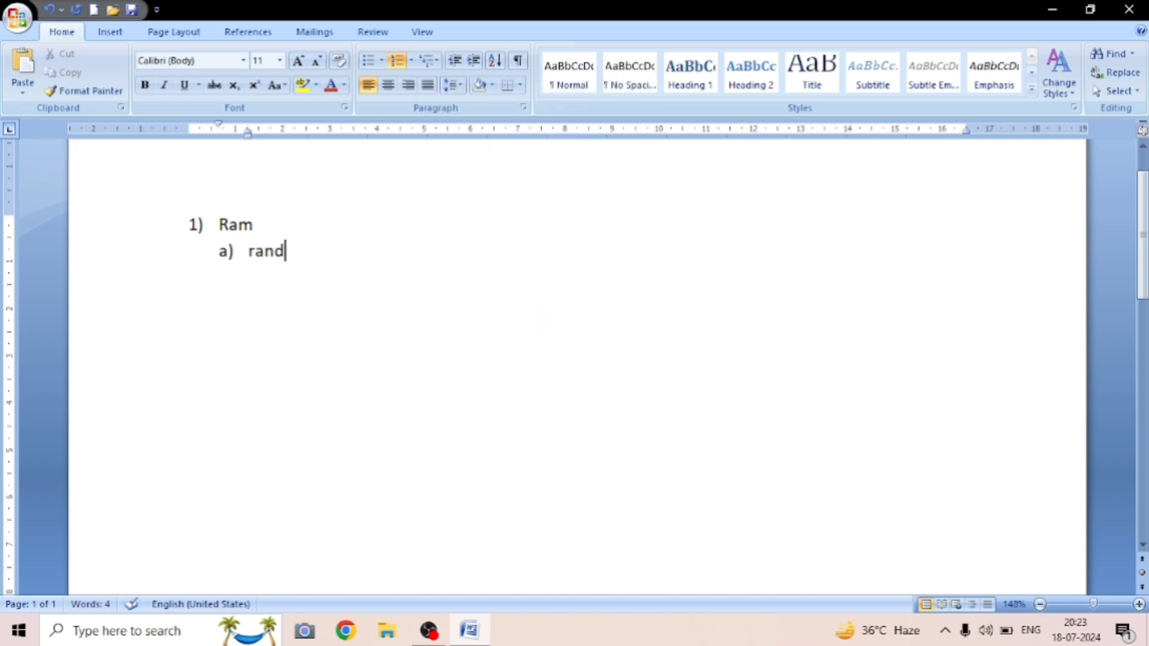
type("om")
key("Return")
type("a")
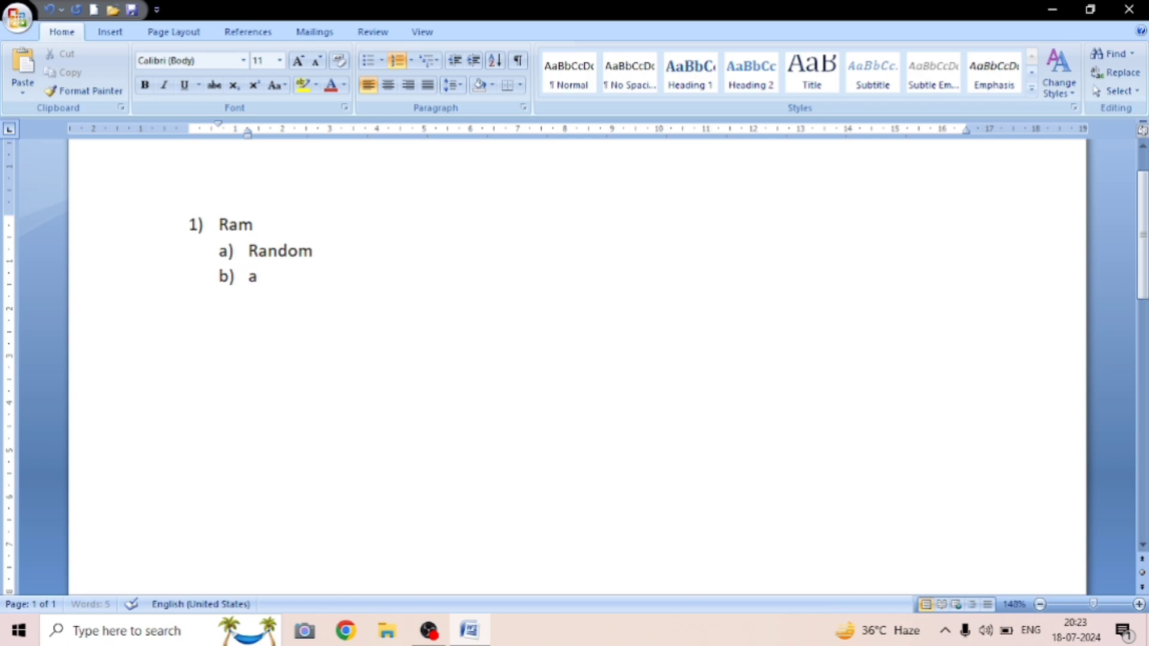
type("ccess")
key("Return")
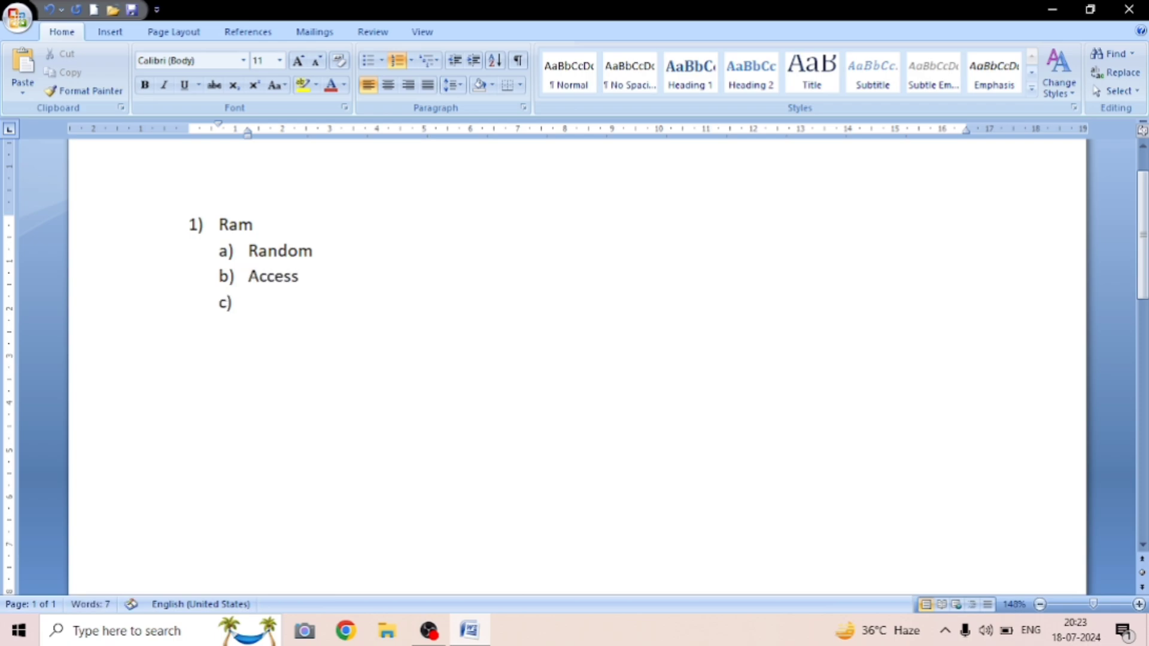
type("memory")
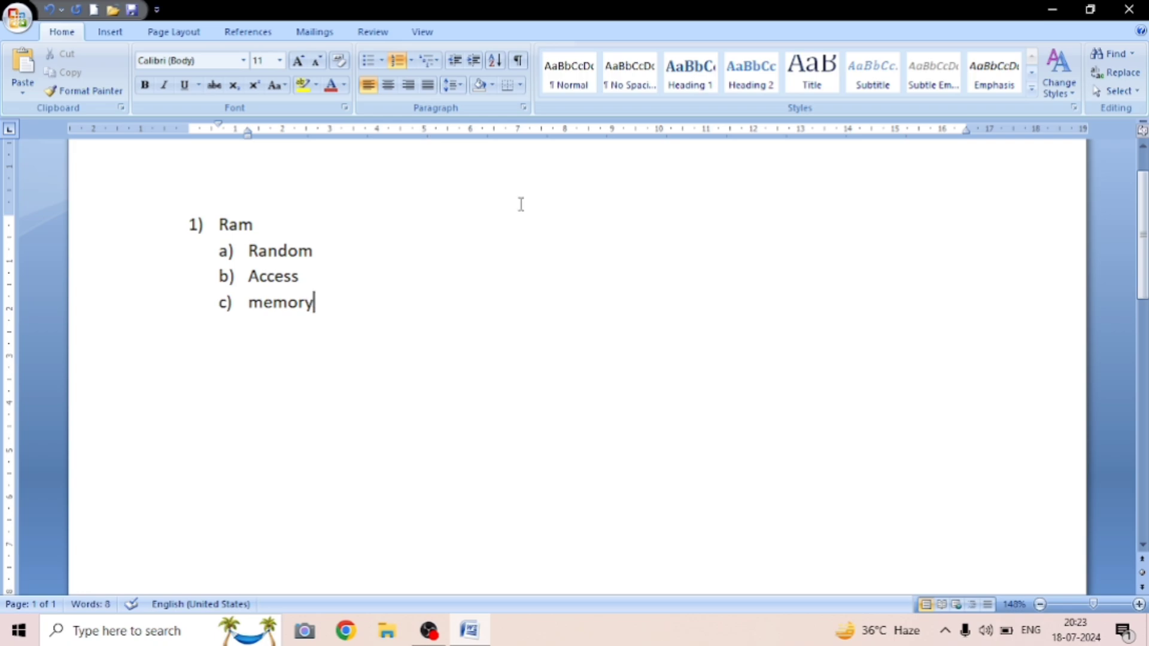
Delete the text of the entire Ram list.
left_click(429, 59)
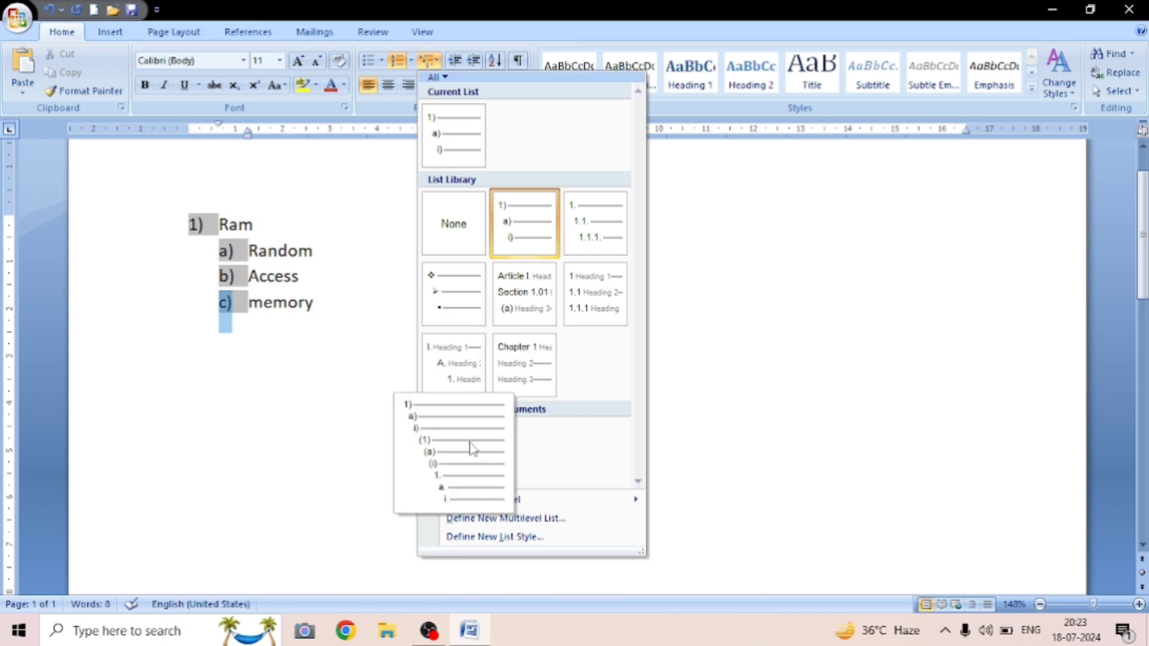
mouse_move(500, 504)
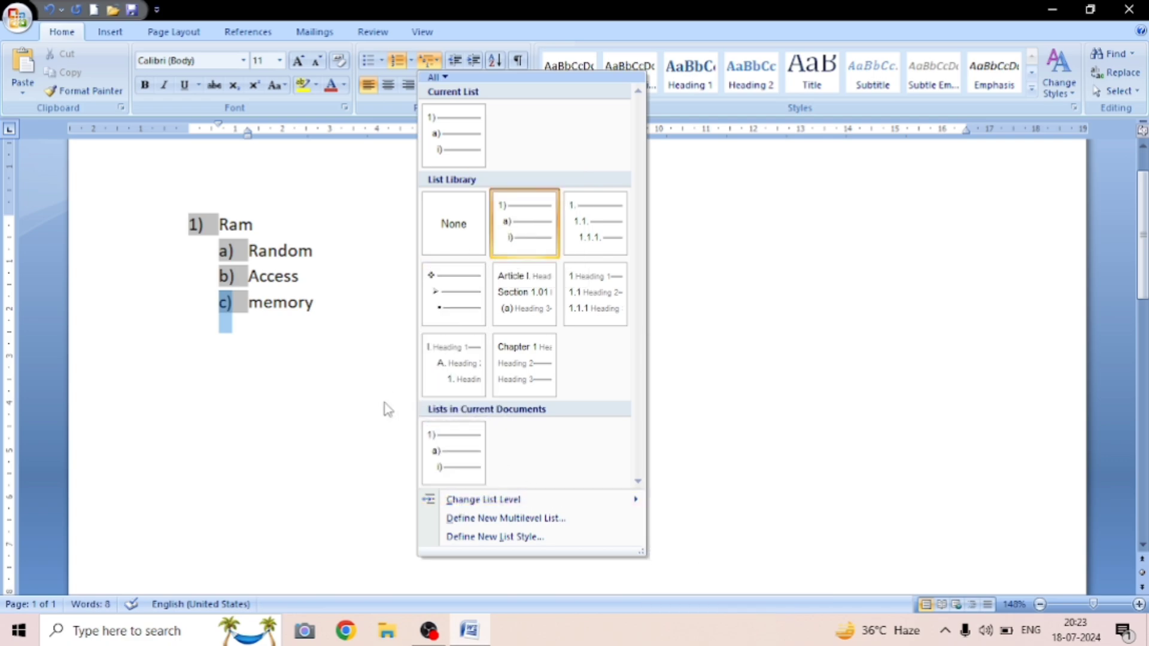
left_click(678, 301)
key("ctrl+a")
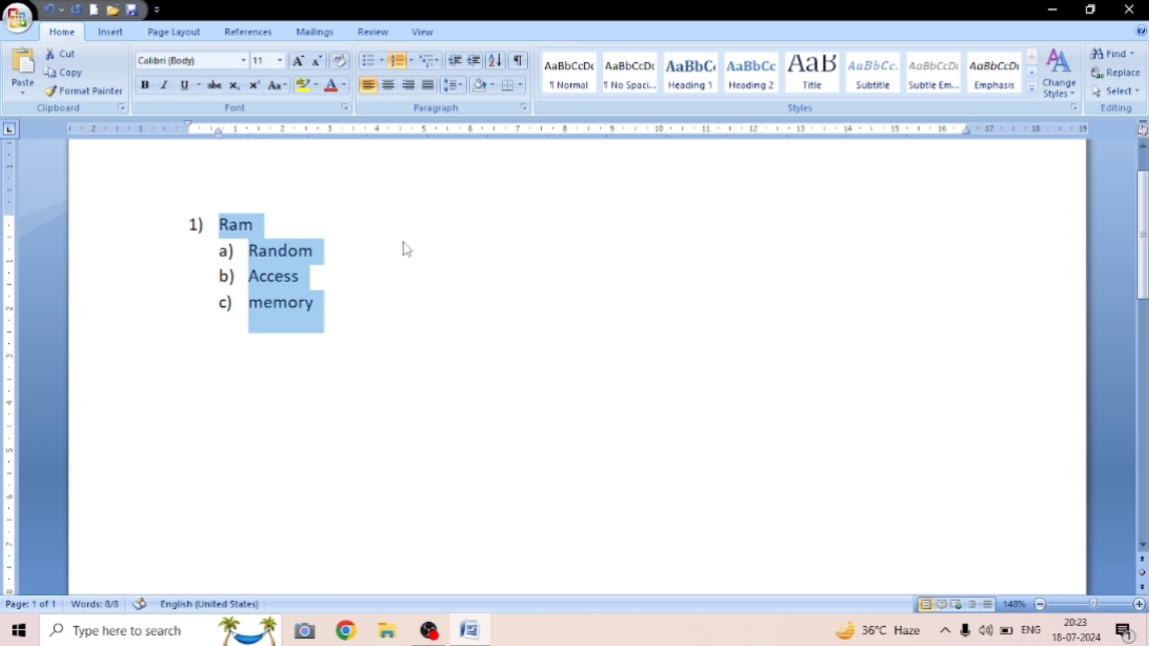
key("Delete")
type("ra")
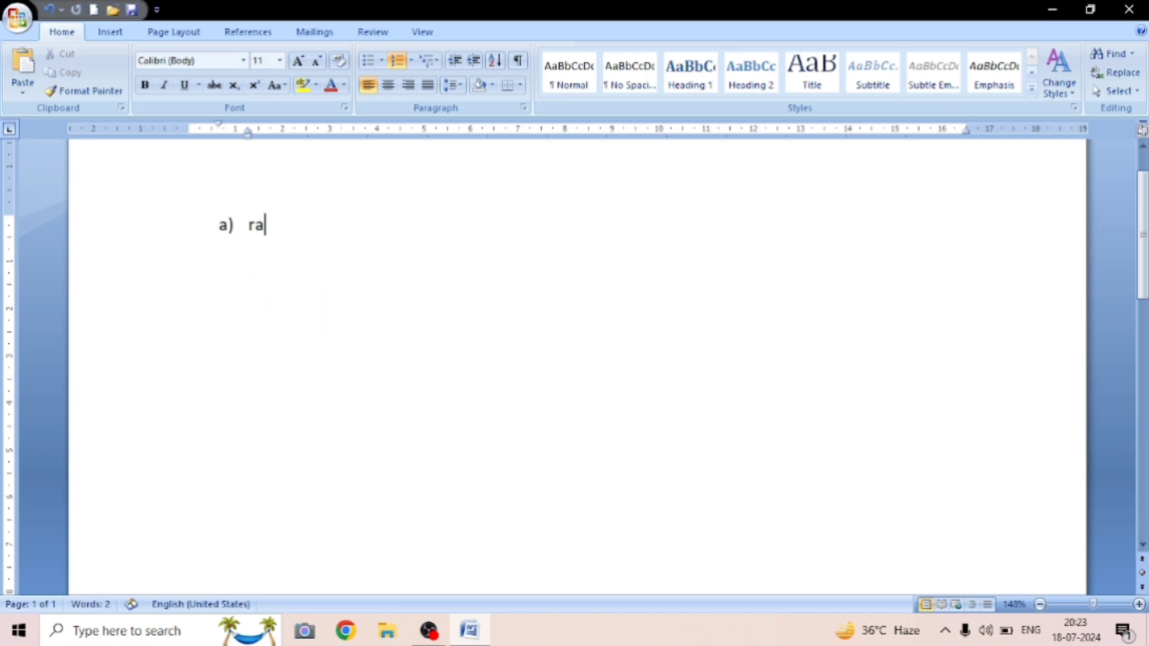
key("BackSpace")
type("om")
key("Return")
left_click(429, 60)
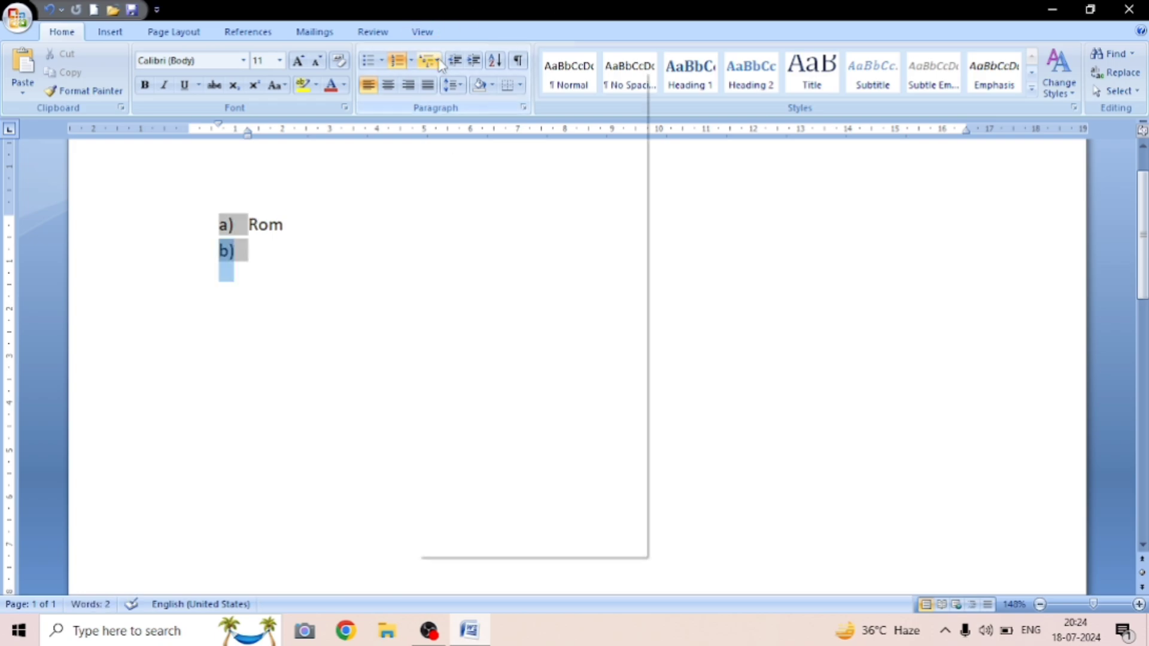
mouse_move(539, 499)
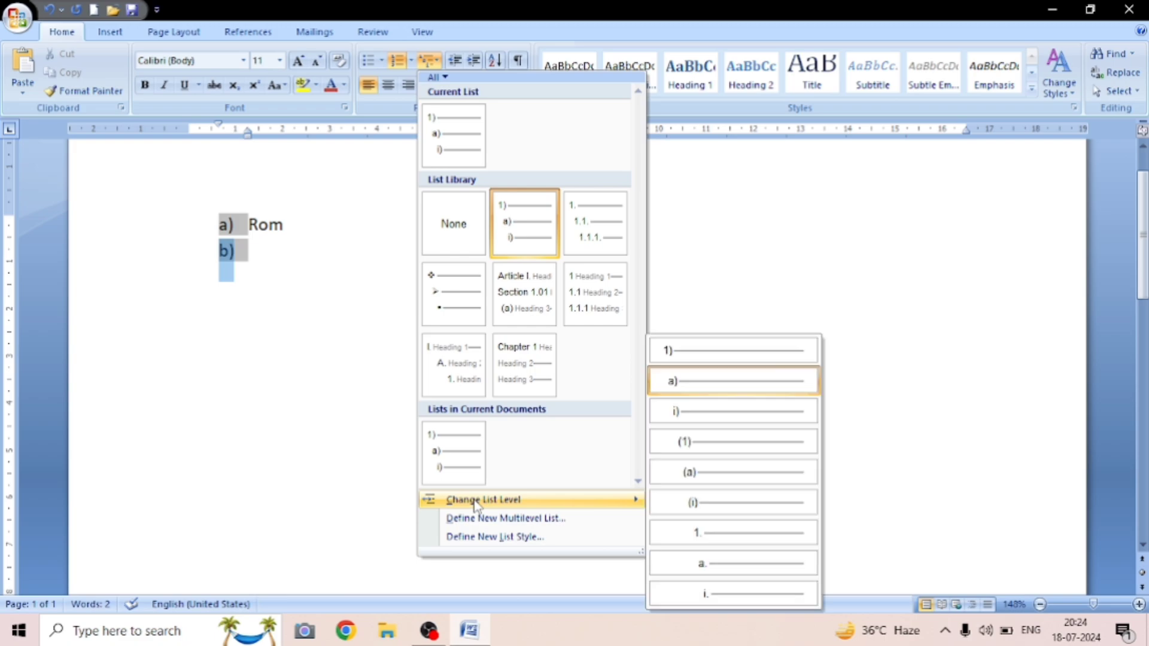
left_click(717, 386)
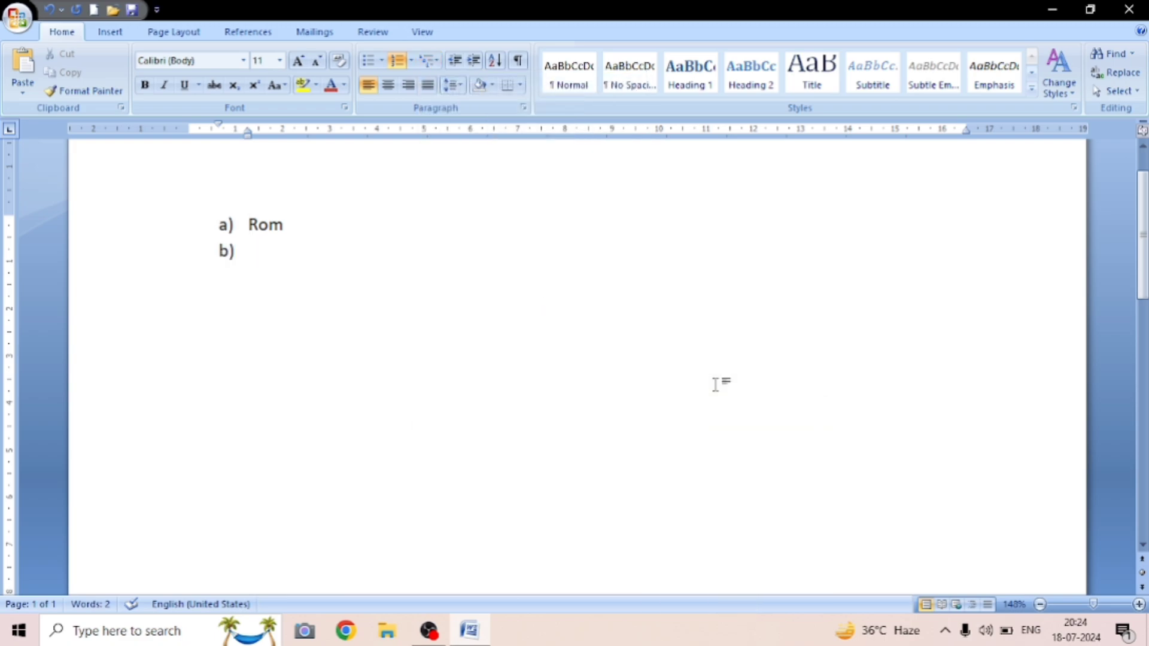
key("ctrl+z")
key("ctrl+z")
type("=")
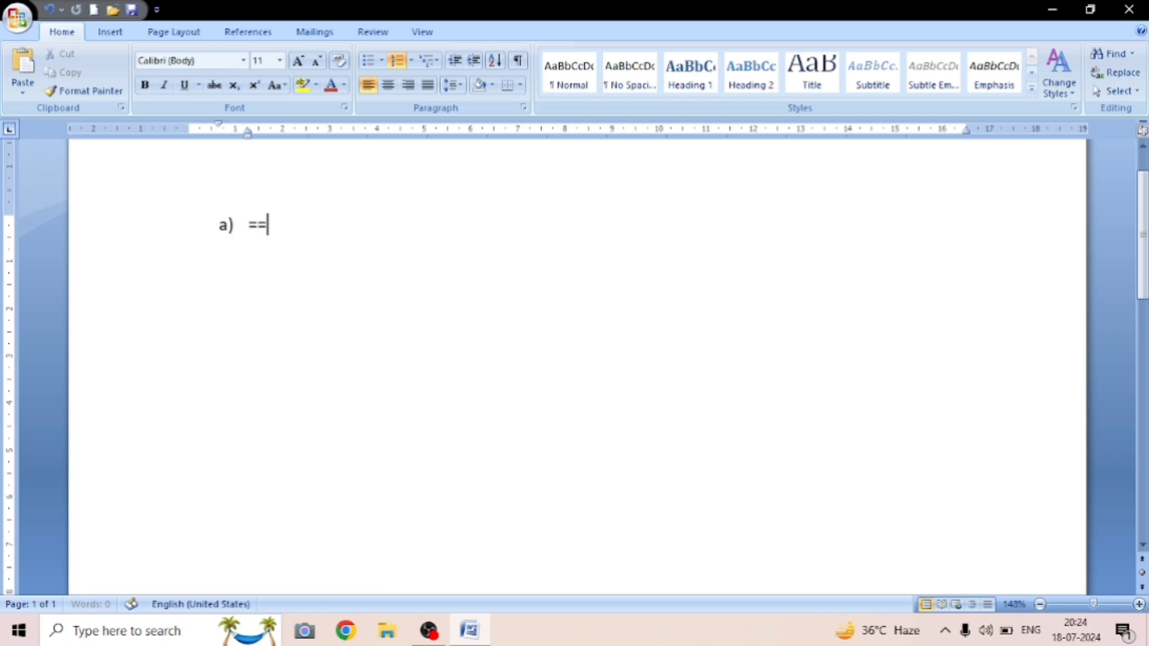
type("=")
key("BackSpace")
key("BackSpace")
key("BackSpace")
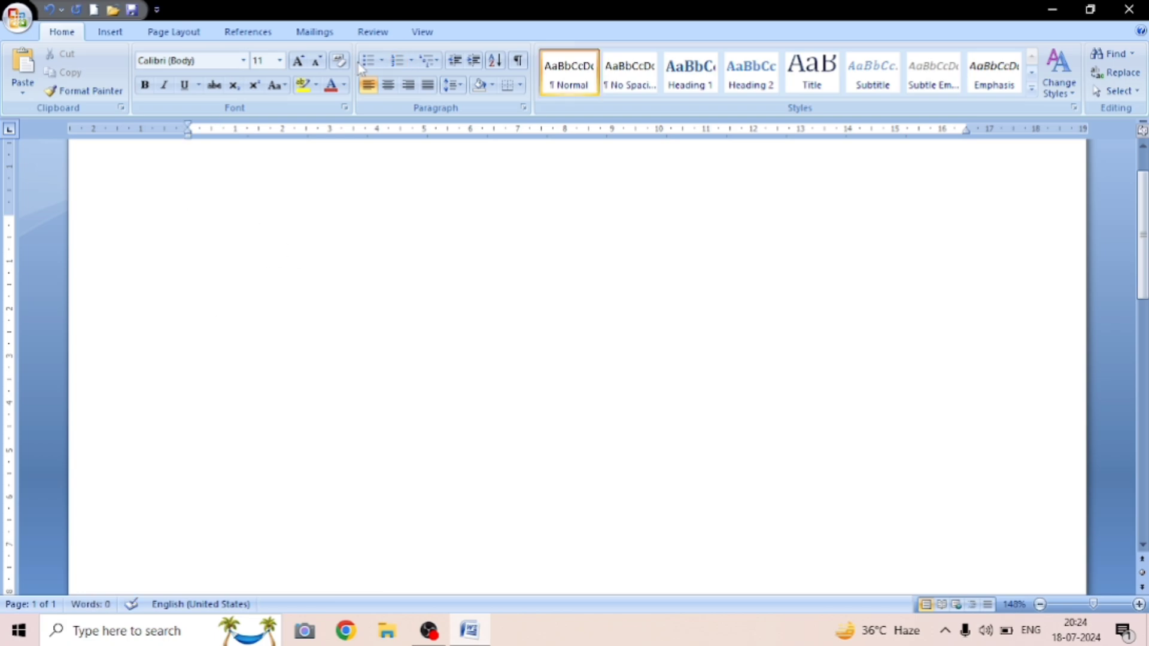
Start a new list in the 1) a) i) multilevel style with "Rom" as its first item.
left_click(433, 65)
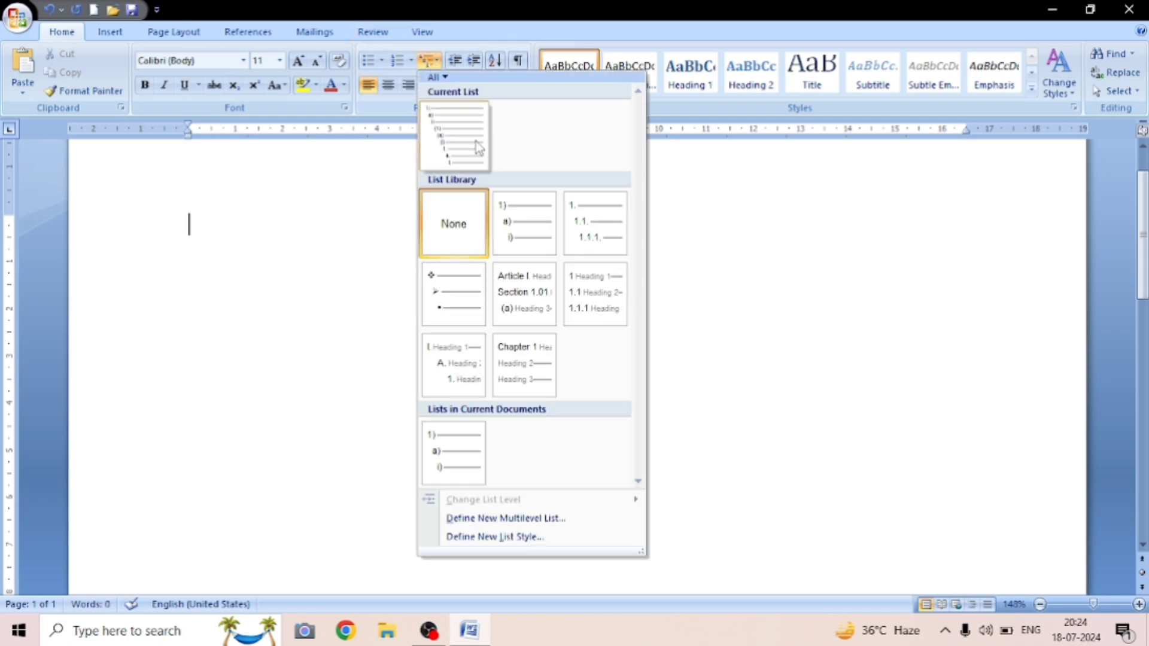
left_click(526, 229)
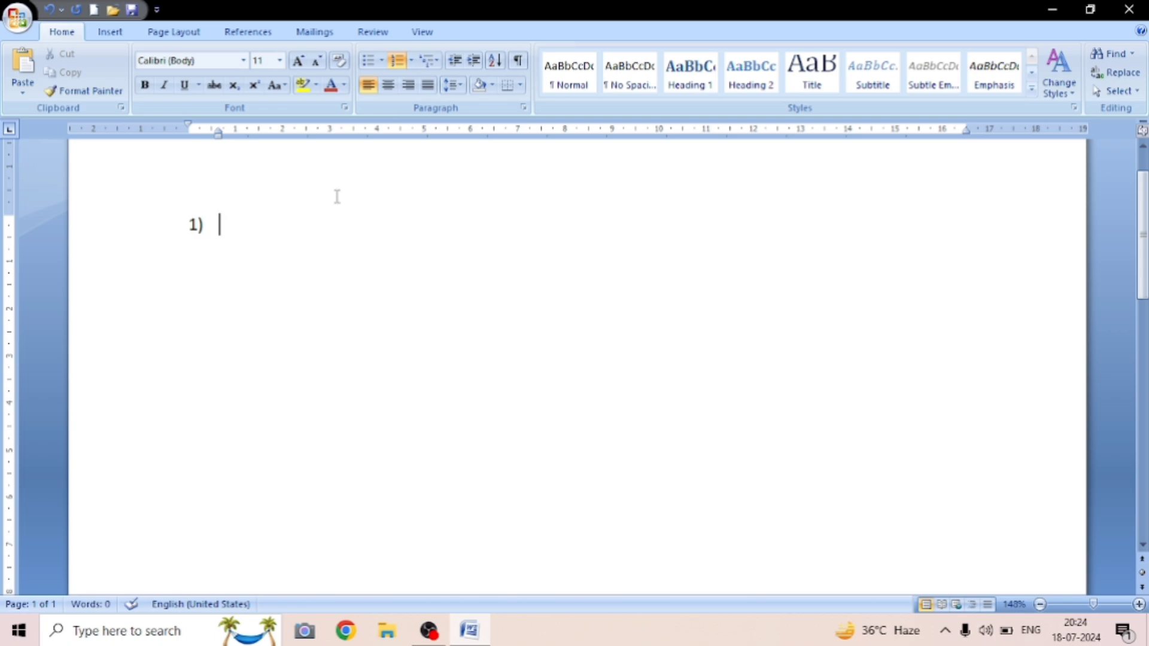
type("ron")
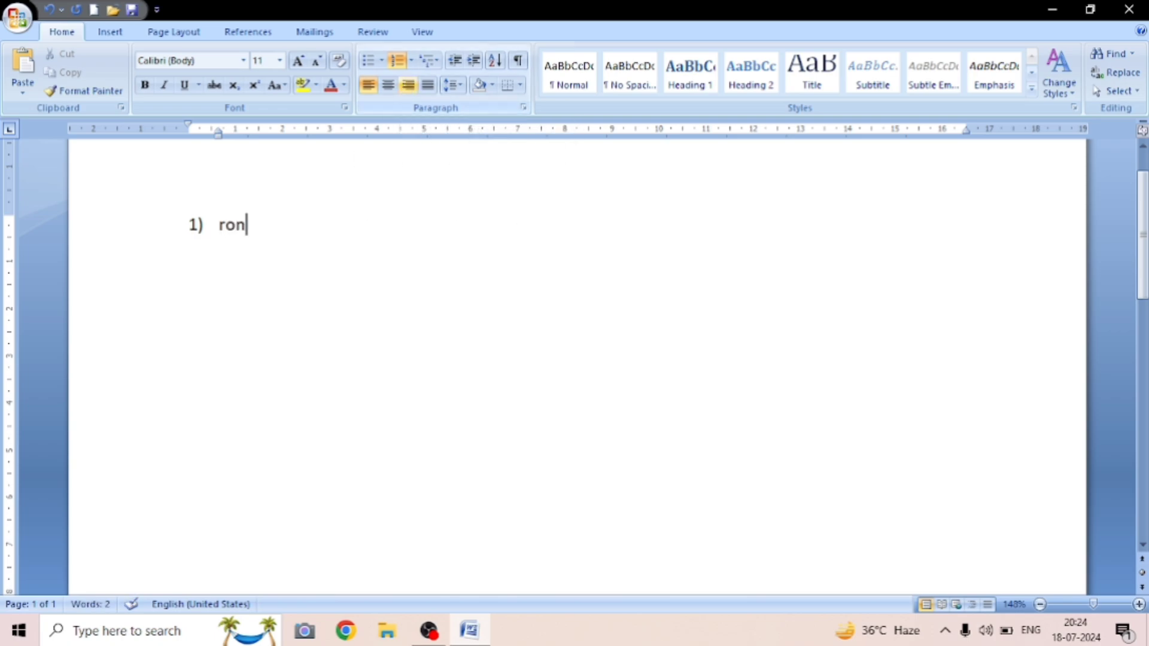
key("BackSpace")
type("m")
key("Return")
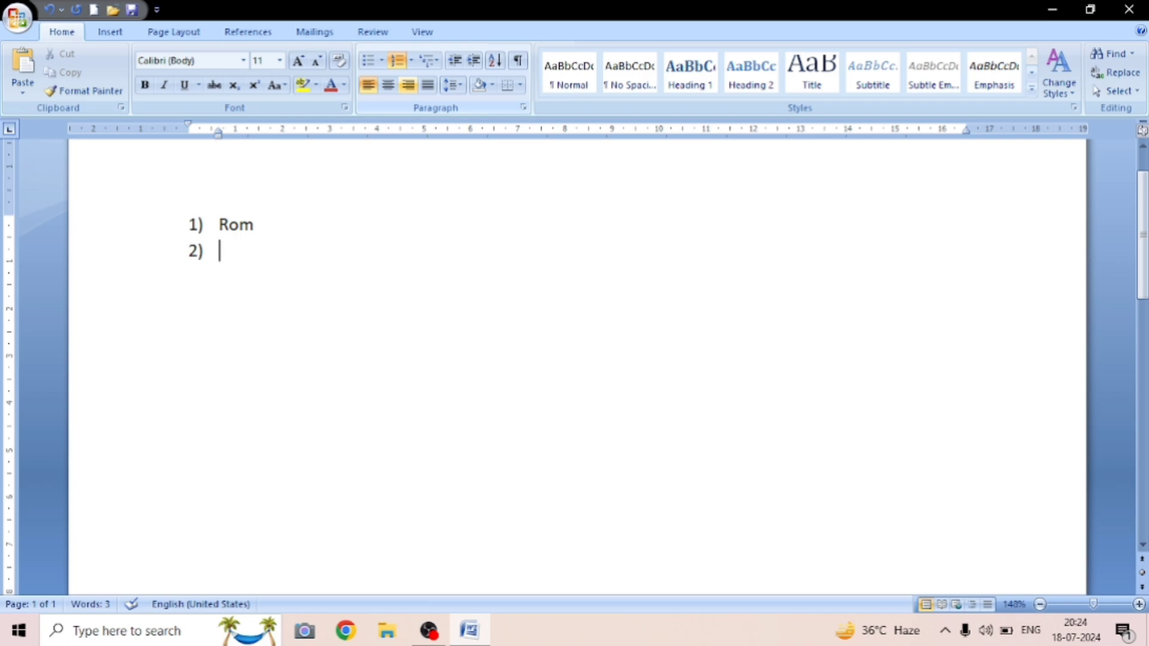
Change the line below Rom to the a) list level and enter "Read" as its first sub-item.
left_click(429, 60)
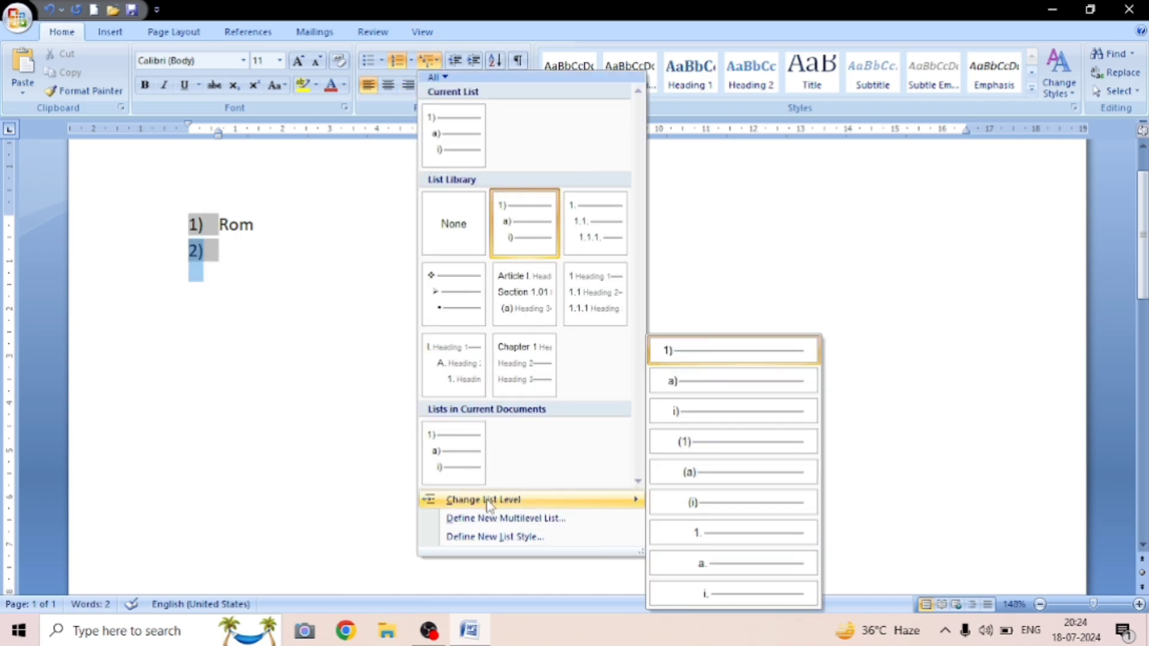
left_click(675, 379)
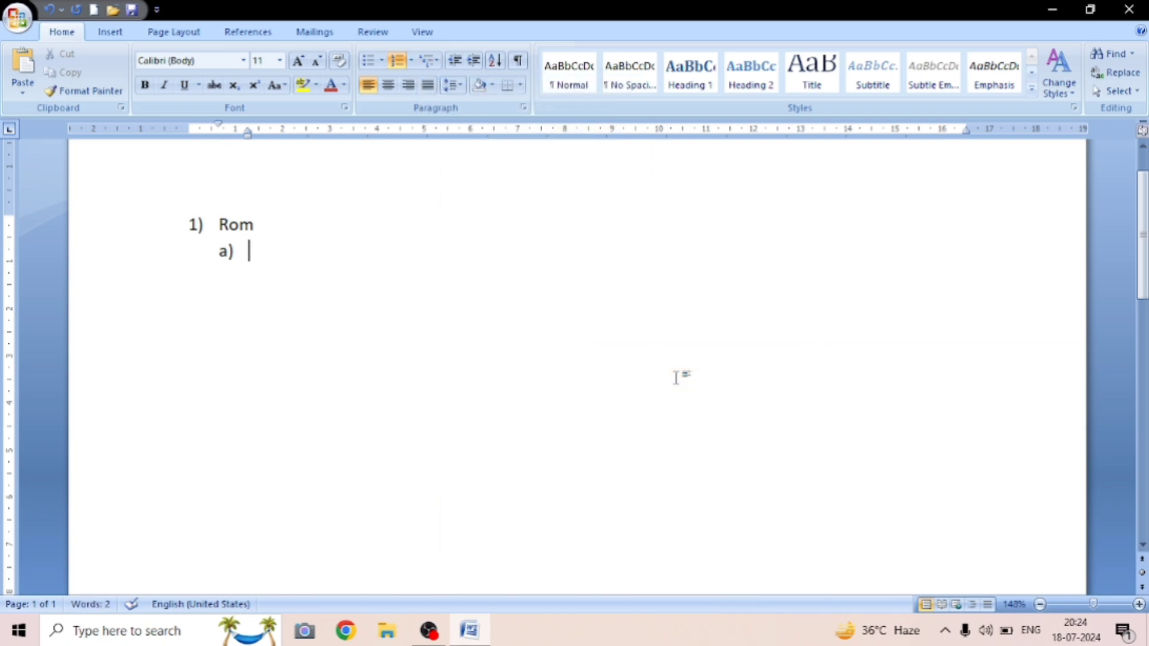
type("r")
type("ea")
type("d ")
type("only m")
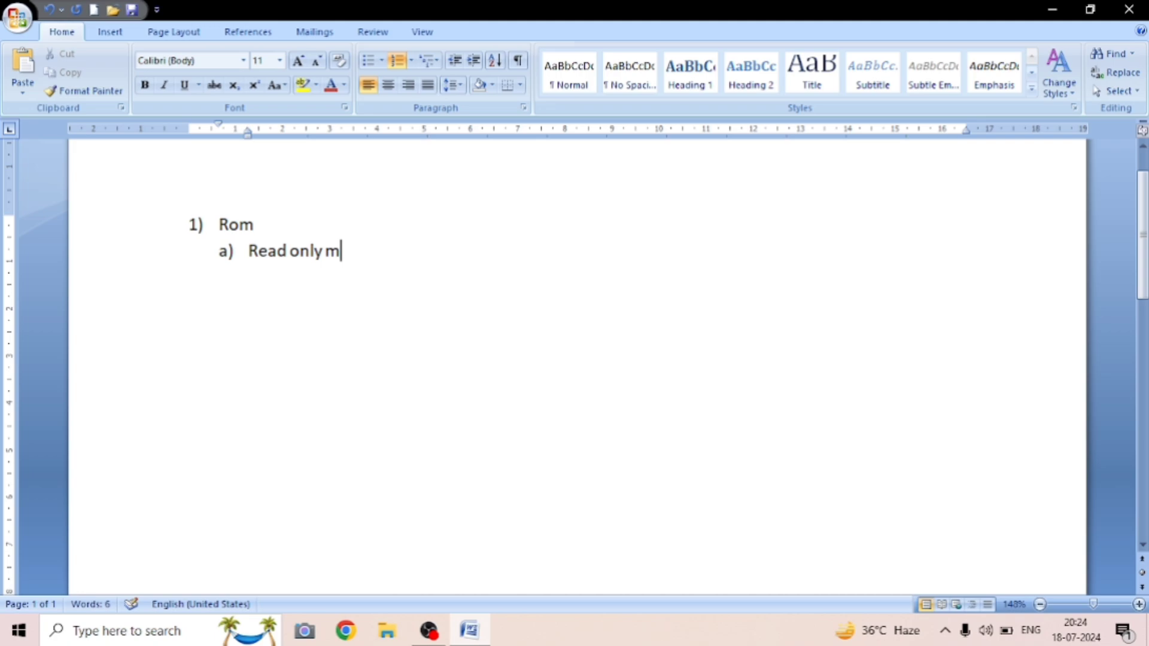
key("BackSpace")
key("BackSpace")
key("Return")
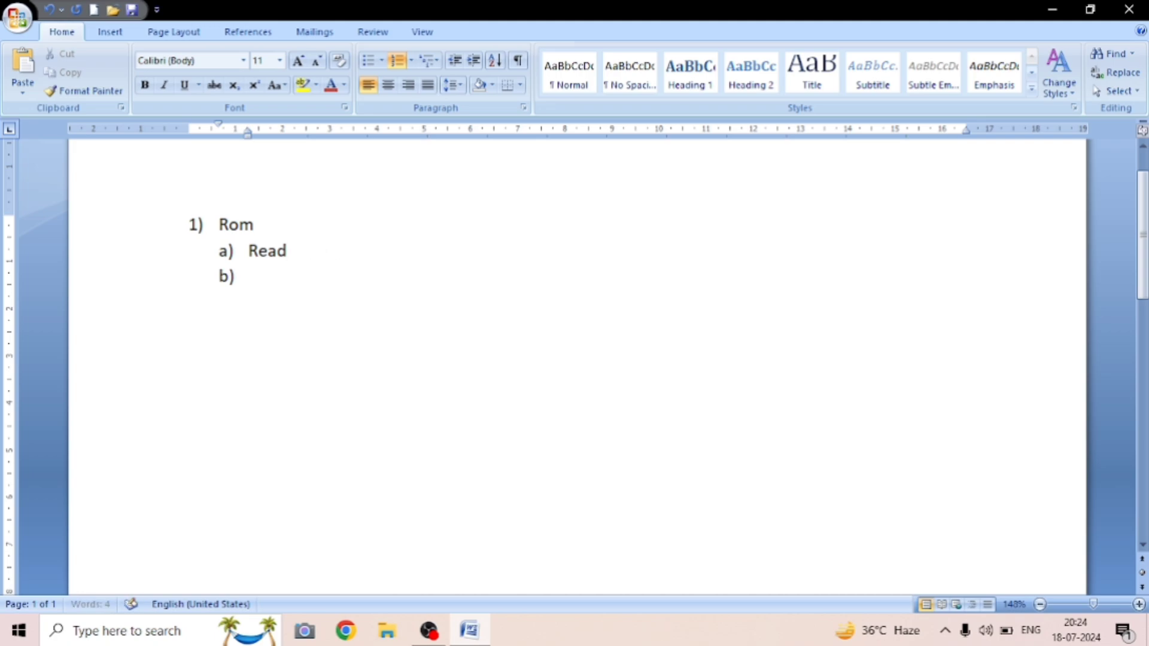
Add "Only" and "Memory" as the b) and c) sub-items under Rom and start a new line below them.
type("onl")
type("y")
key("Return")
type("me")
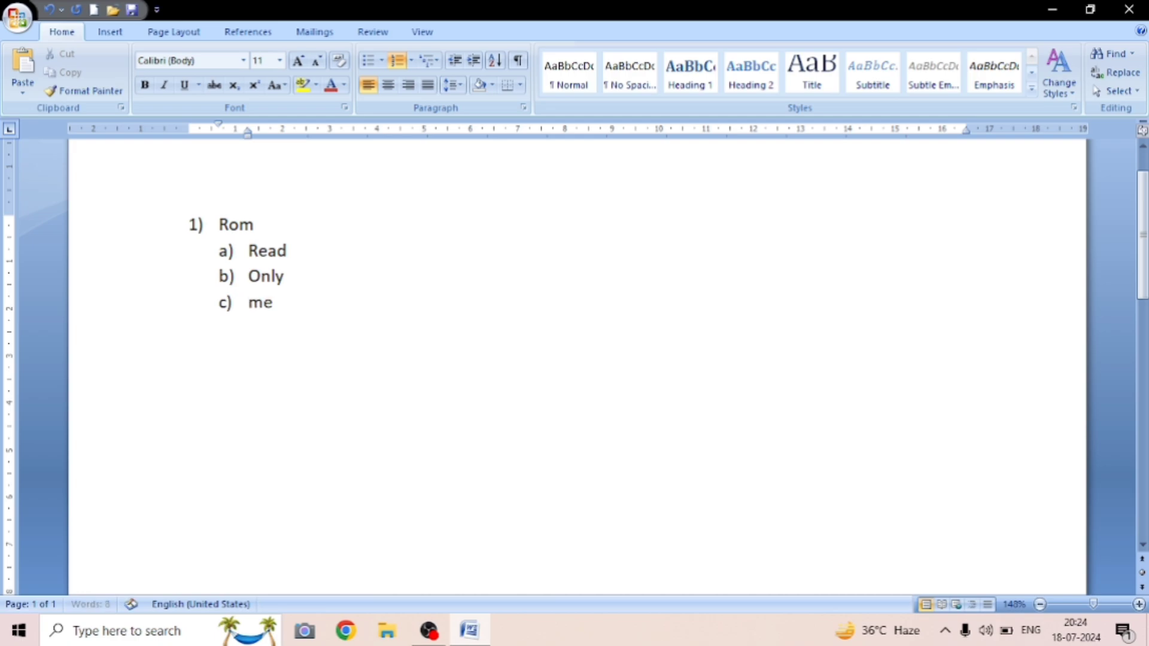
type("mory")
key("Return")
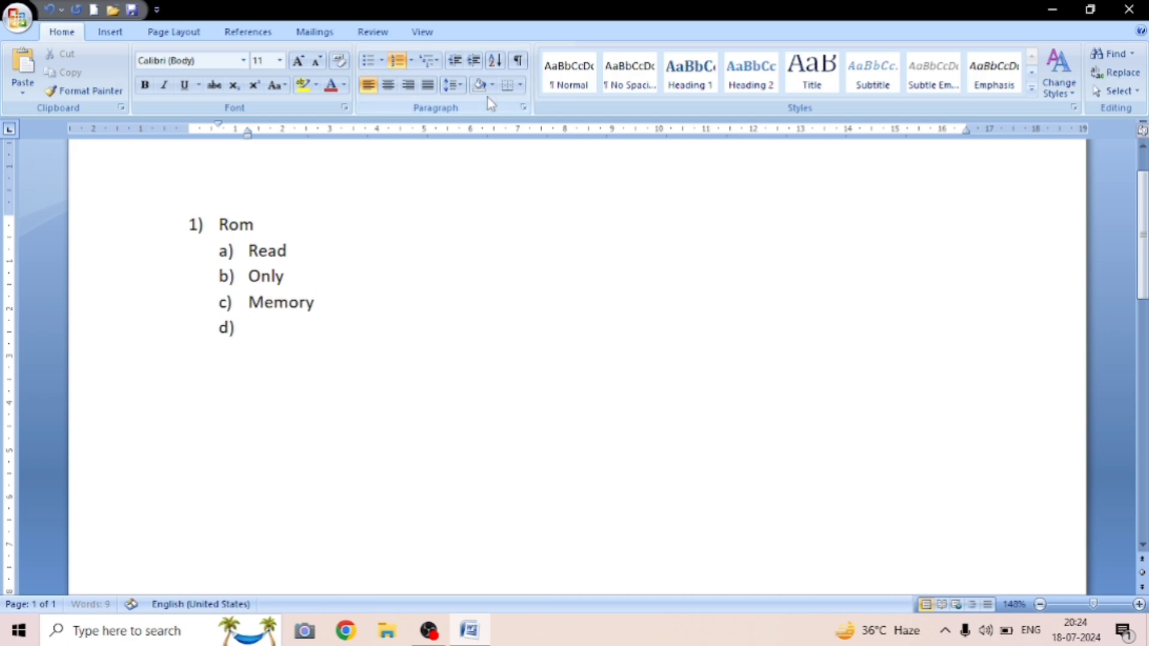
View the Define New Multilevel List settings for the Rom list and close them without making changes.
left_click(427, 60)
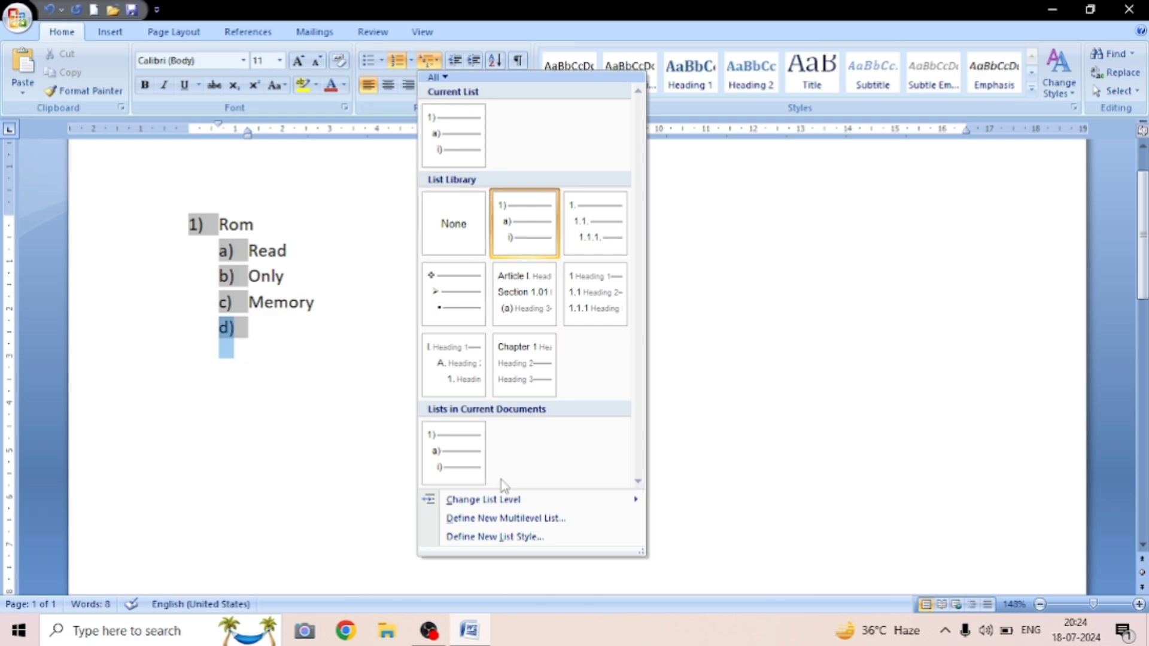
left_click(547, 519)
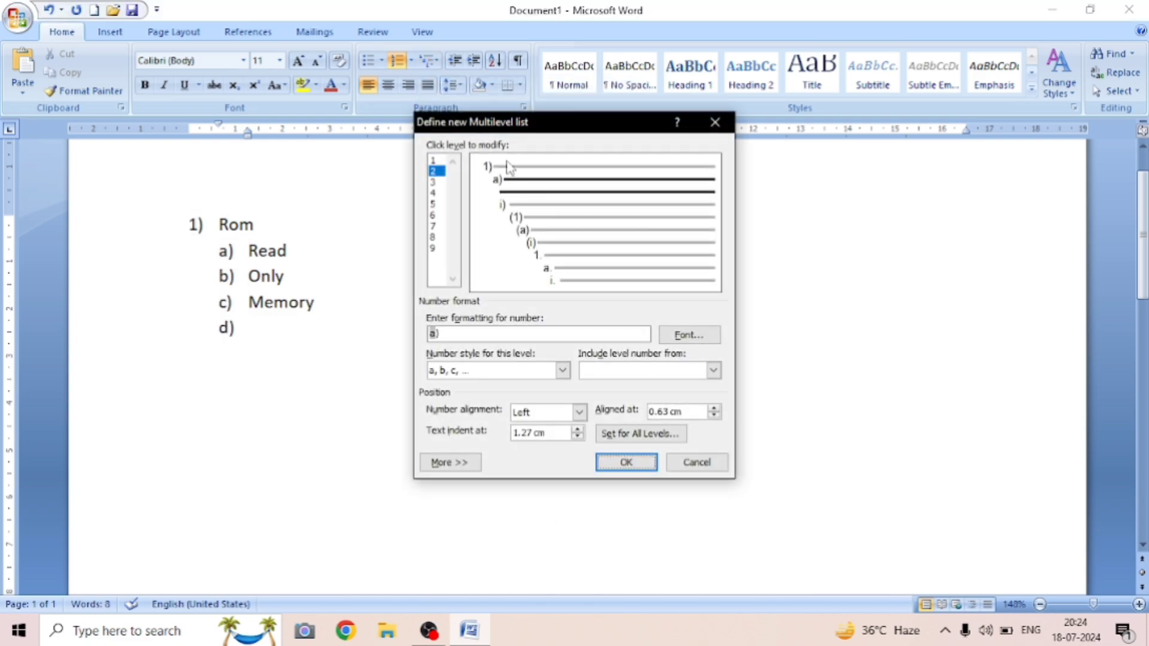
left_click(715, 122)
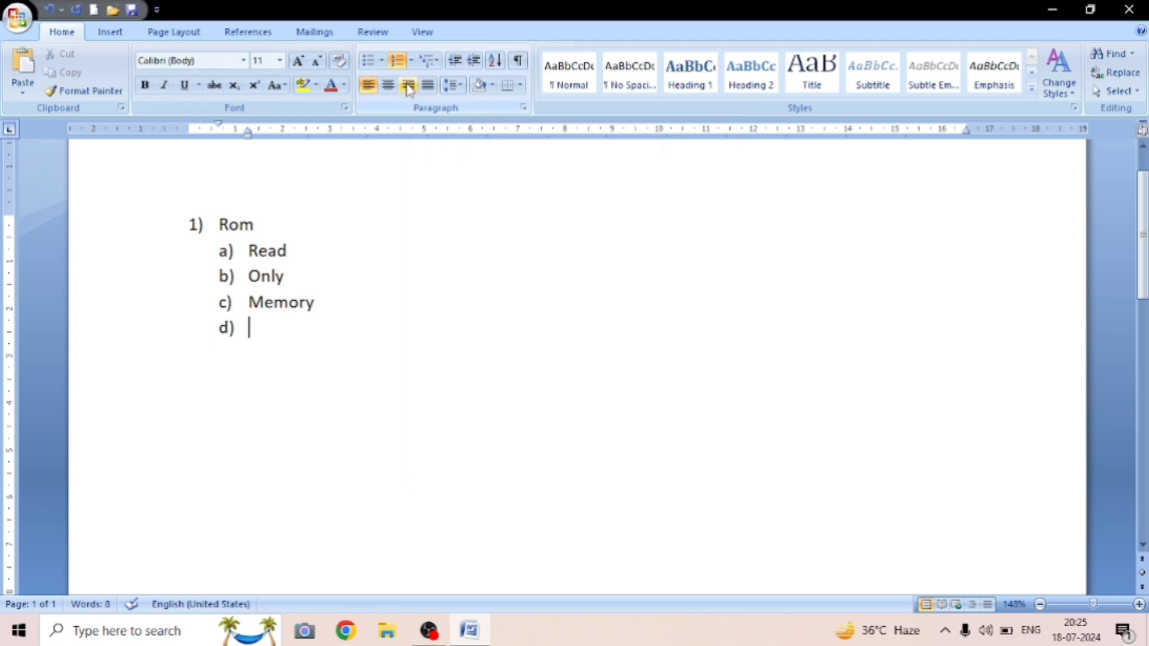
Define a new list style named Style1 with the default settings for the empty line below Memory.
left_click(425, 65)
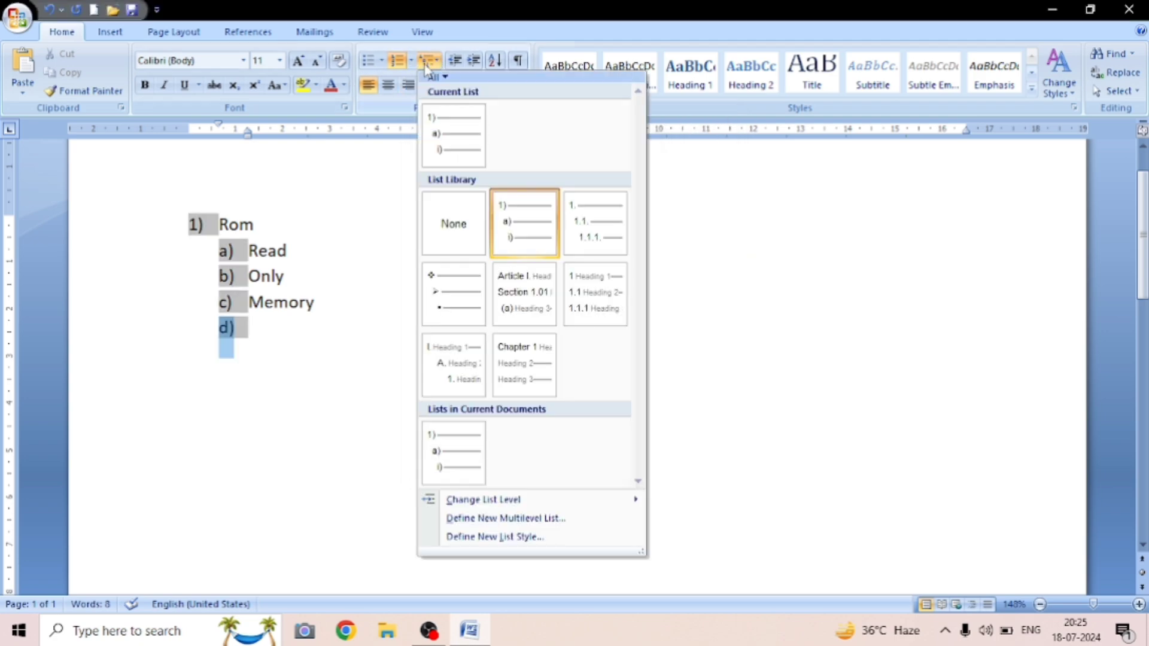
left_click(504, 536)
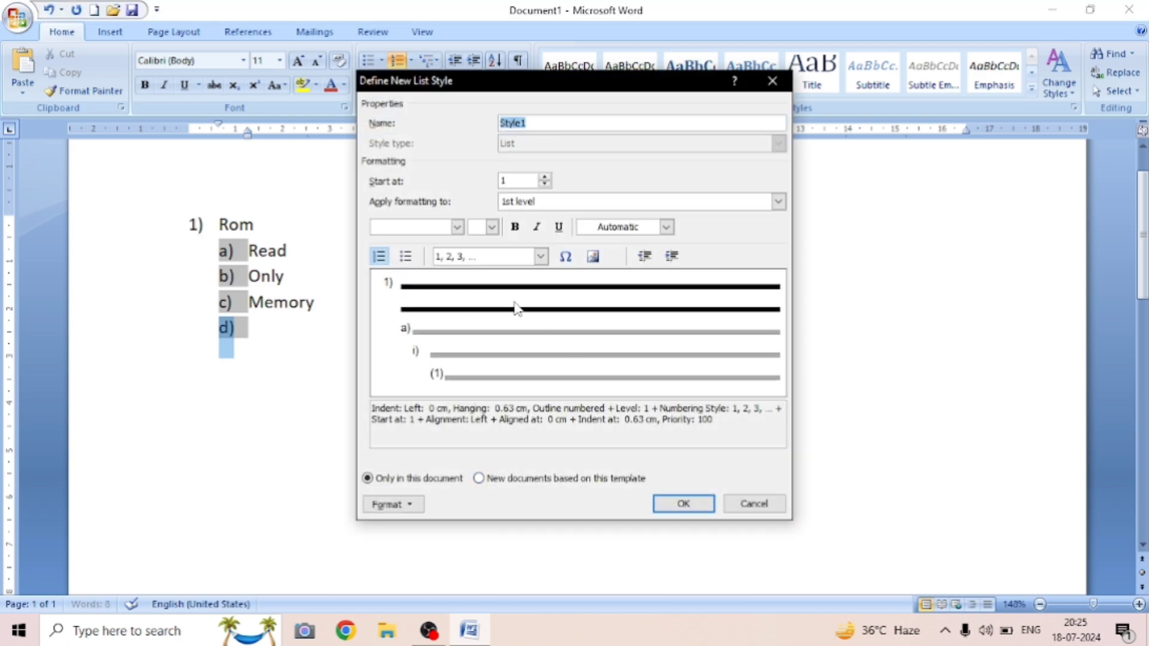
left_click(685, 505)
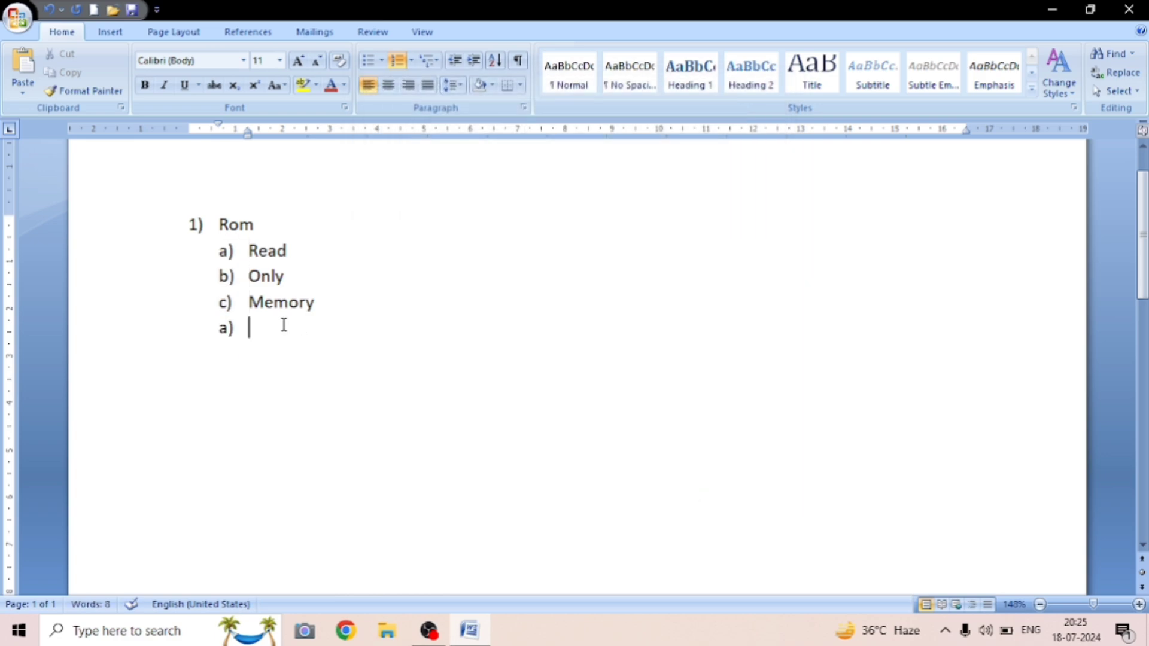
Undo all the list work and earlier text edits back to the blank document.
key("ctrl+z")
key("ctrl+z")
key("ctrl+z")
key("ctrl+z")
key("ctrl+z")
key("ctrl+z")
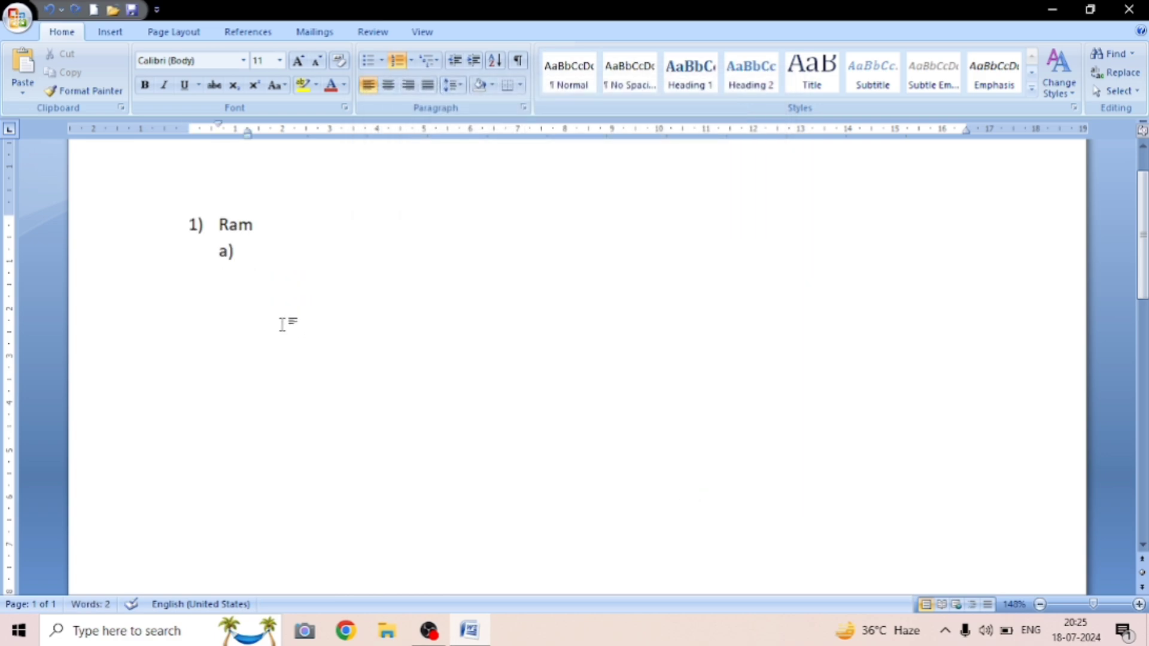
key("ctrl+z")
key("ctrl+z")
key("ctrl+z")
key("ctrl+z")
key("ctrl+z")
key("ctrl+z")
key("ctrl+z")
key("ctrl+z")
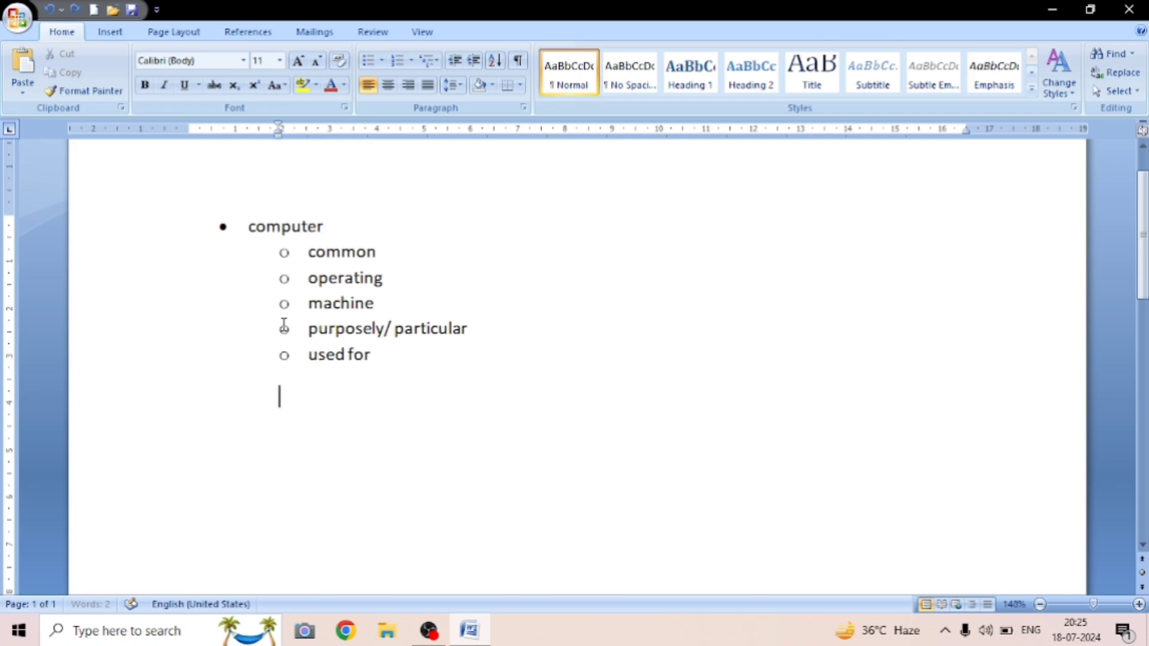
key("ctrl+z")
key("ctrl+z")
key("ctrl+z")
key("ctrl+z")
key("ctrl+z")
key("ctrl+z")
key("ctrl+z")
key("ctrl+z")
key("ctrl+z")
key("ctrl+z")
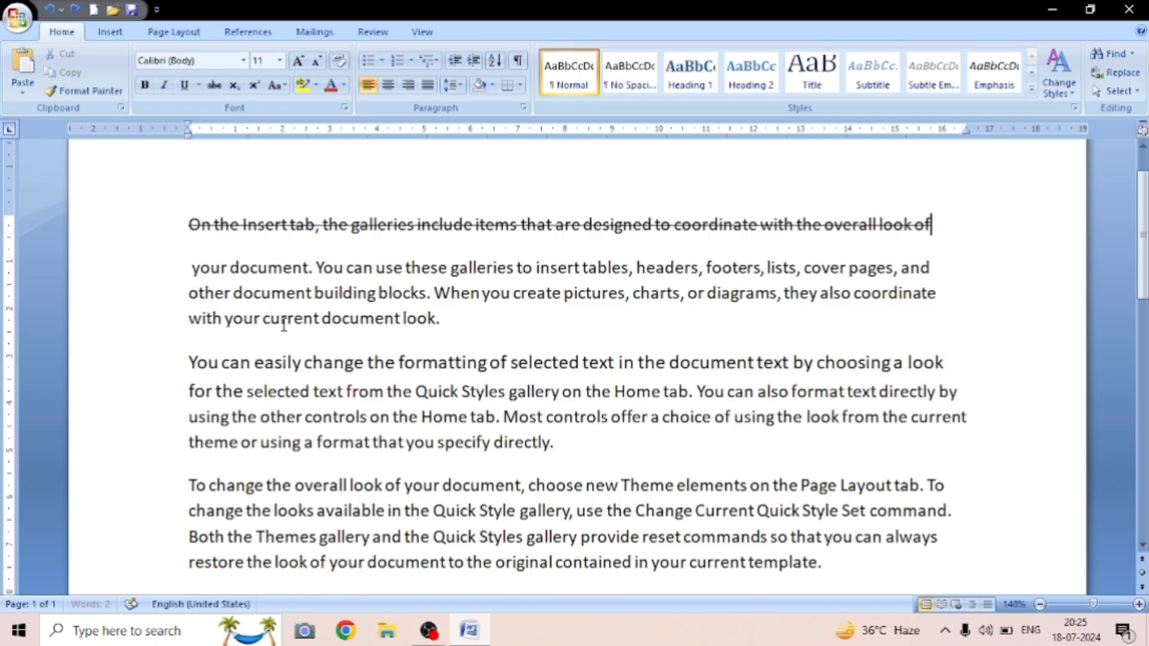
key("ctrl+z")
key("ctrl+z")
key("ctrl+z")
key("ctrl+z")
key("ctrl+z")
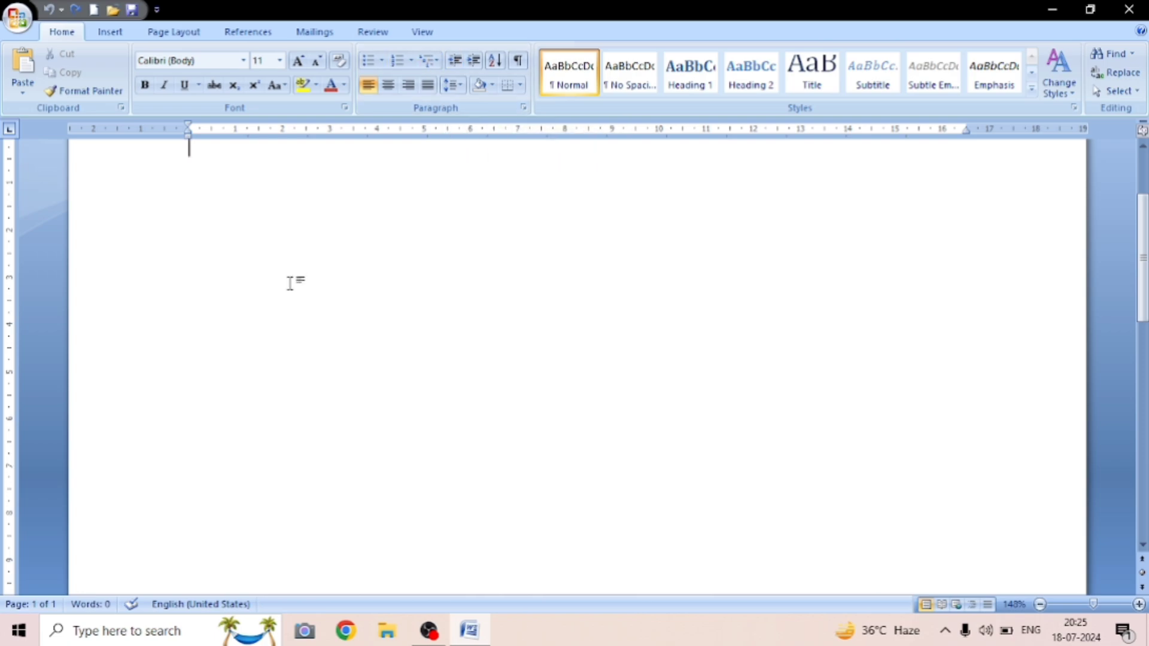
Insert the three sample paragraphs starting with "On the Insert tab, the galleries include items".
type("On the Insert tab, the galleries include items that are designed to coordinate with the overall look of your document. You can use these galleries to insert tables, headers, footers, lists, cover pages, and other document building blocks. When you create pictures, charts, or diagrams, they also coordinate with your current document look. You can easily change the formatting of selected text in the document text by choosing a look for the selected text from the Quick Styles gallery on the Home tab. You can also format text directly by using the other controls on the Home tab. Most controls offer a choice of using the look from the current theme or using a format that you specify directly. To change the overall look of your document, choose new Theme elements on the Page Layout tab. To change the looks available in the Quick Style gallery, use the Change Current Quick Style Set command. Both the Themes gallery and the Quick Styles gallery provide reset commands so that you can always restore the look of your document to the original contained in your current template.")
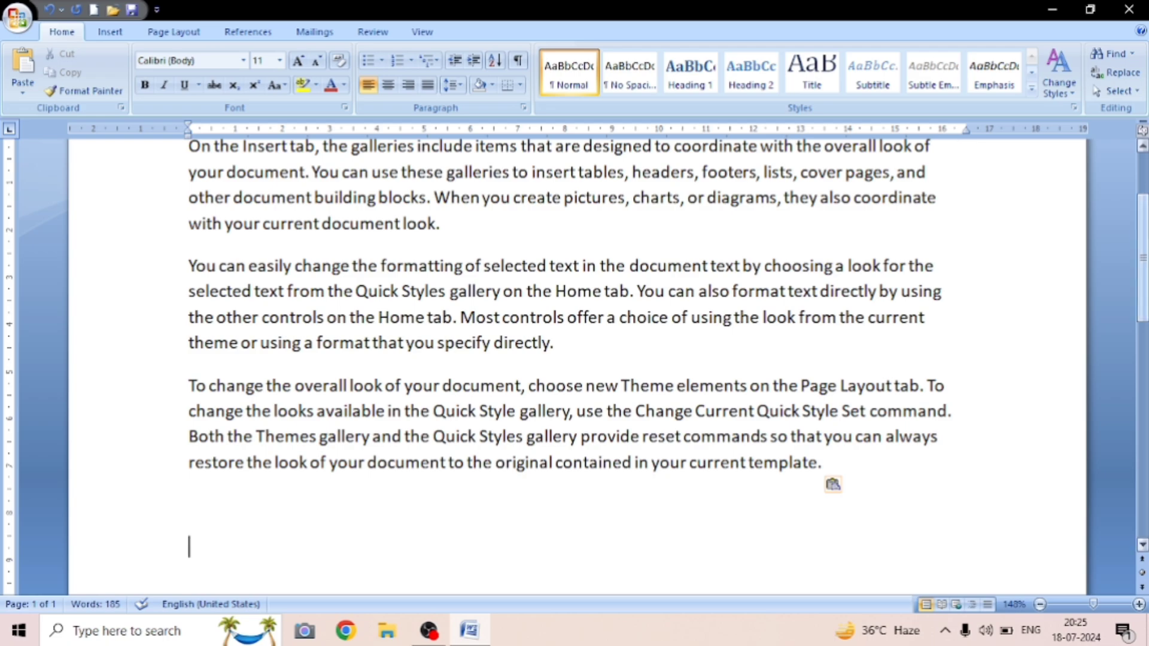
scroll(850, 188, "up", 4)
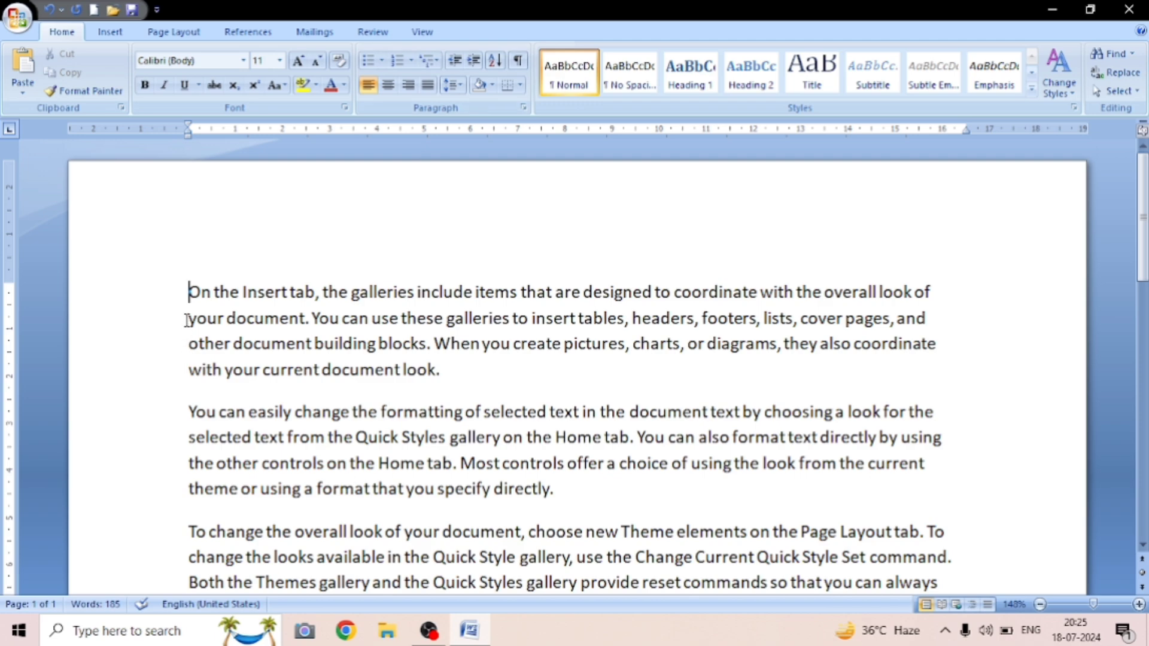
Increase the left indent of the first paragraph by four levels.
left_click(474, 60)
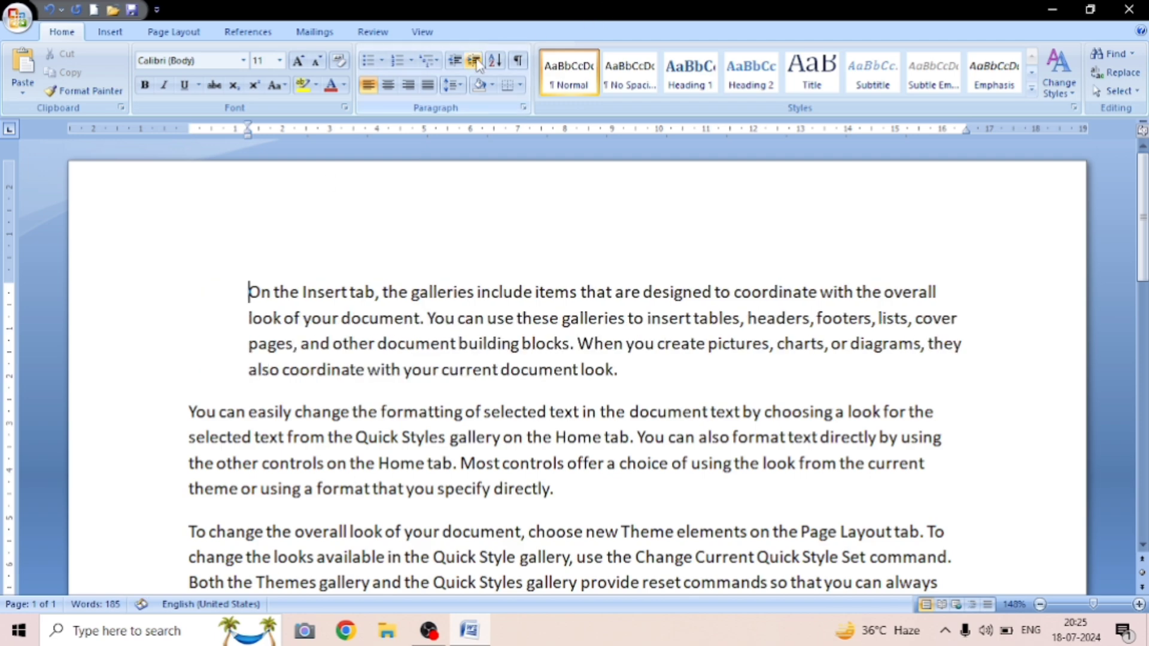
left_click(474, 60)
left_click(474, 60)
left_click(475, 59)
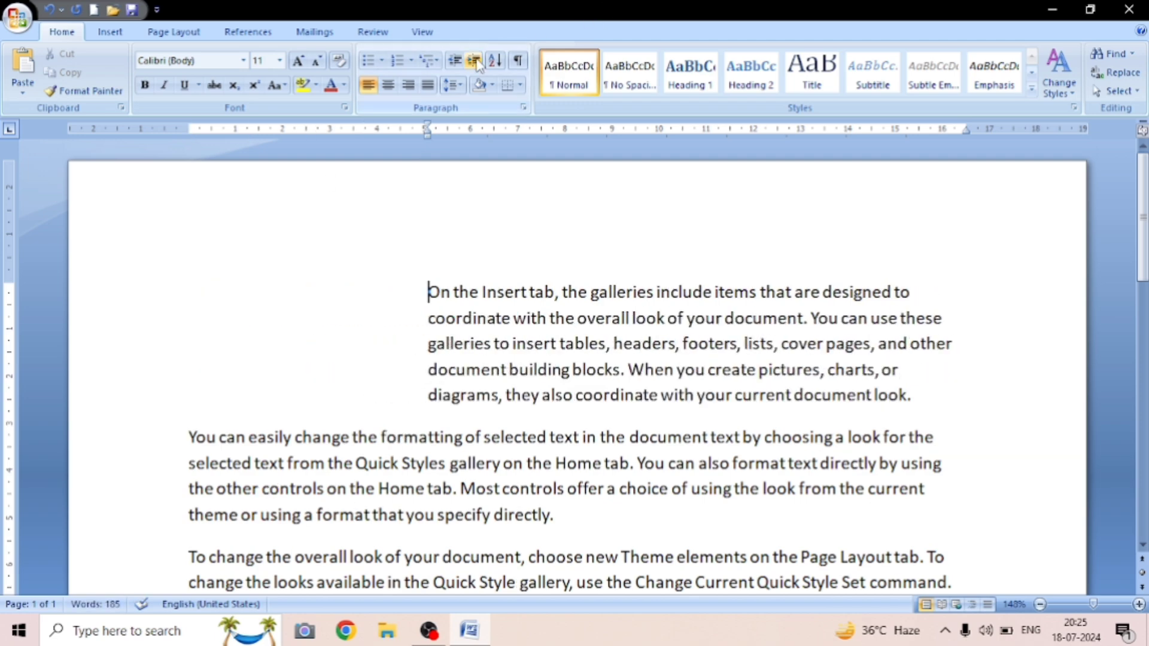
Decrease the first paragraph's indent by four levels, back to the left margin.
left_click(454, 61)
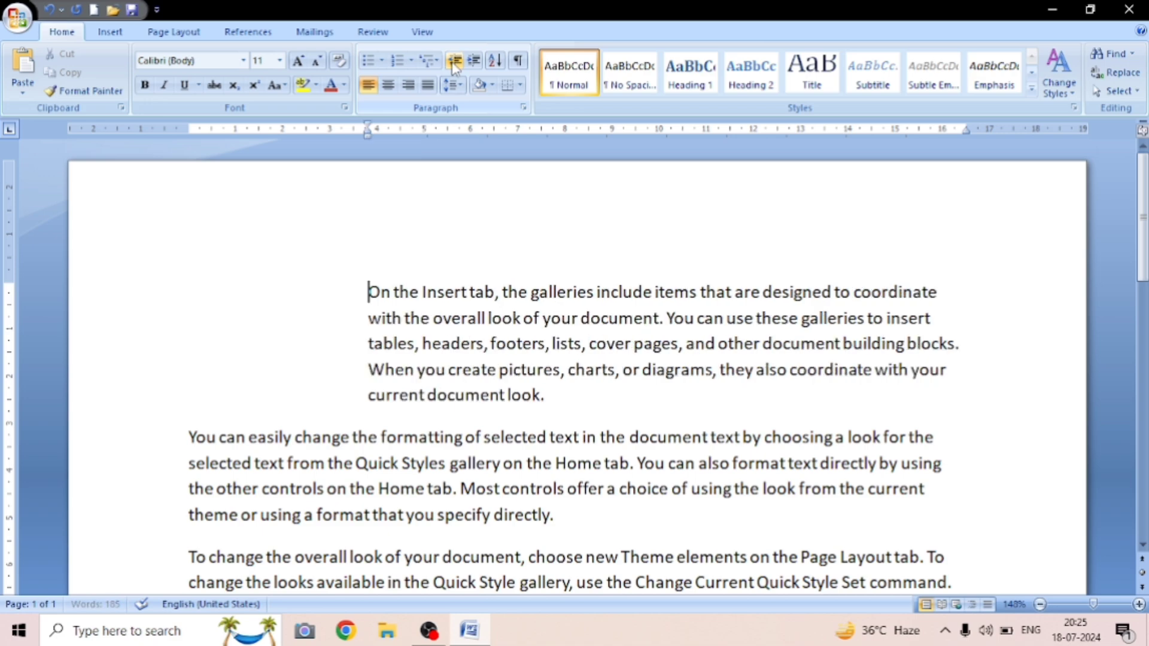
left_click(454, 61)
left_click(455, 61)
left_click(454, 61)
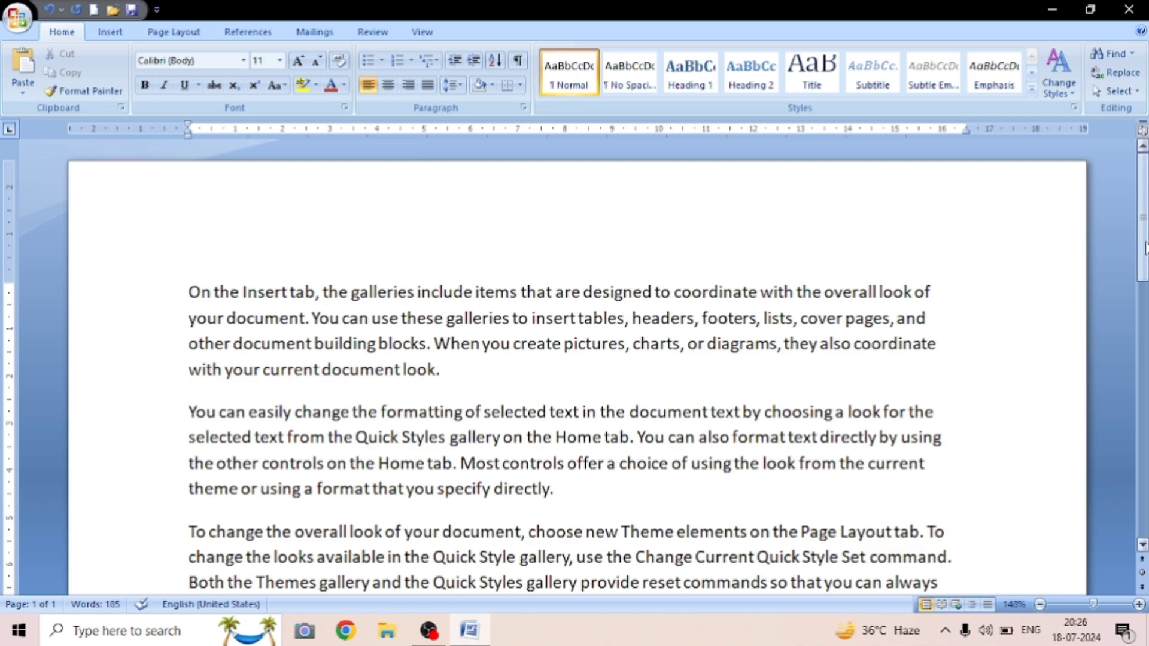
Enter the numbers 10, 20, 50, 90 and 85 on separate lines below the last paragraph.
left_click_drag(1144, 245, 1145, 349)
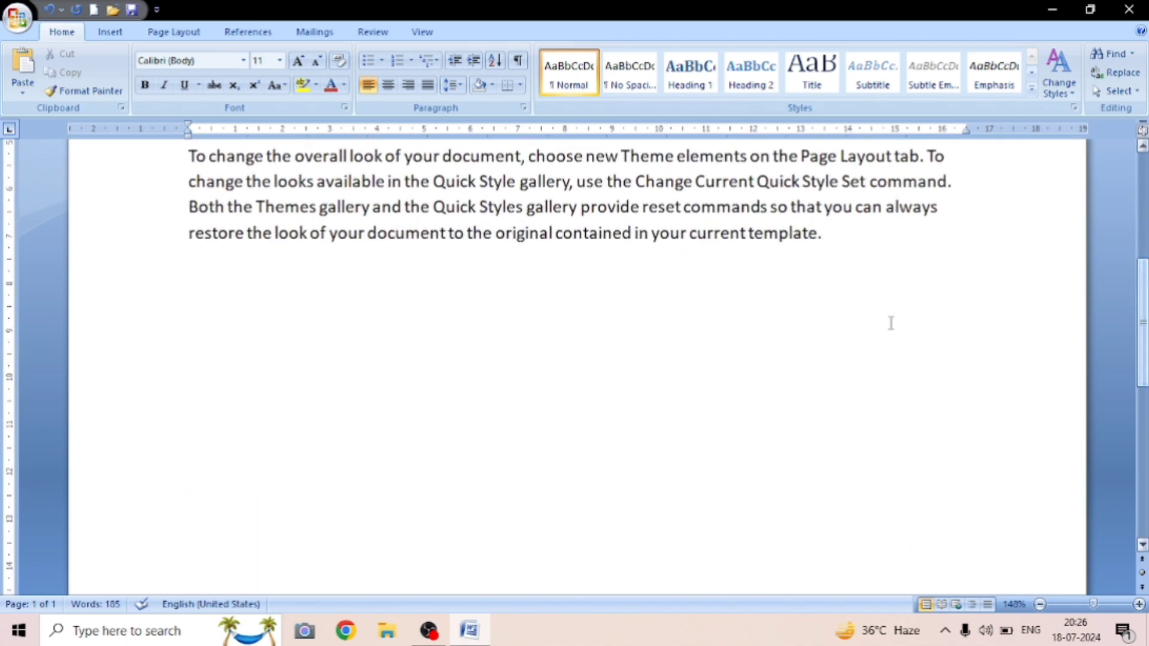
left_click(339, 299)
type("10")
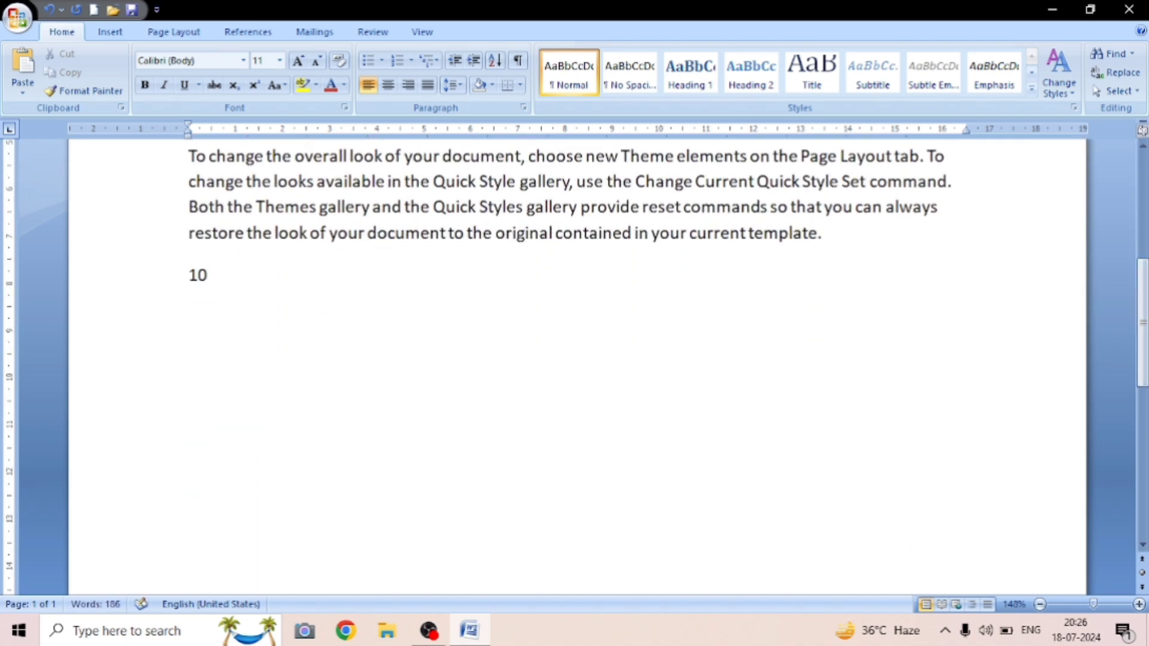
key("Return")
type("20")
key("Return")
type("50")
key("Return")
type("90")
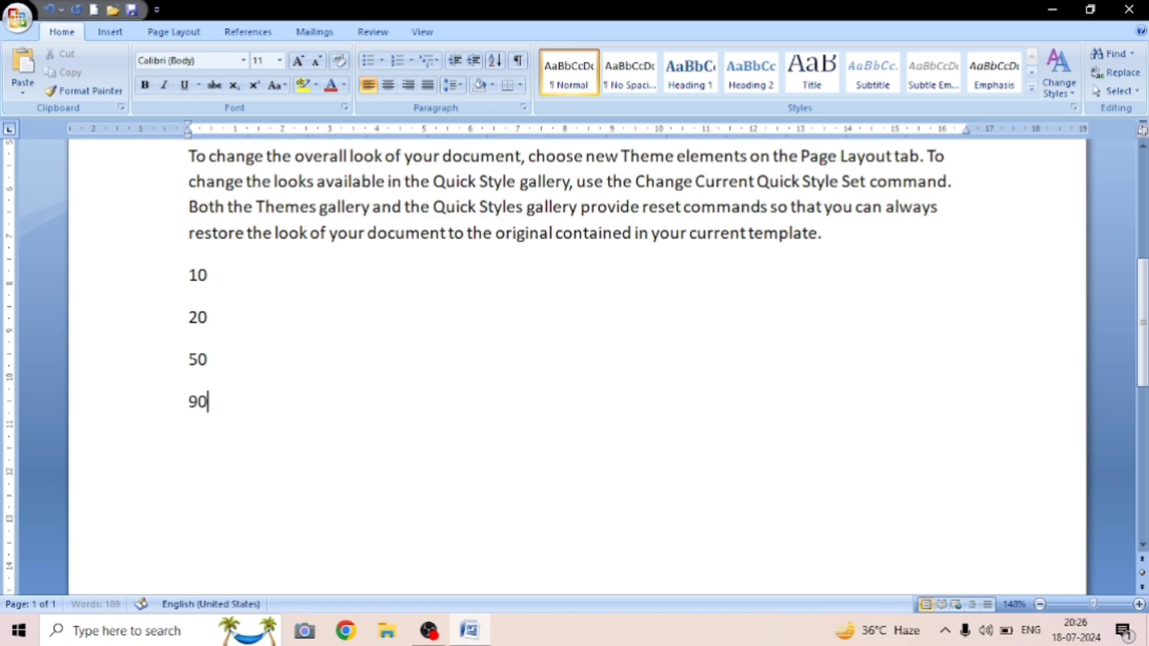
key("Return")
type("85 ")
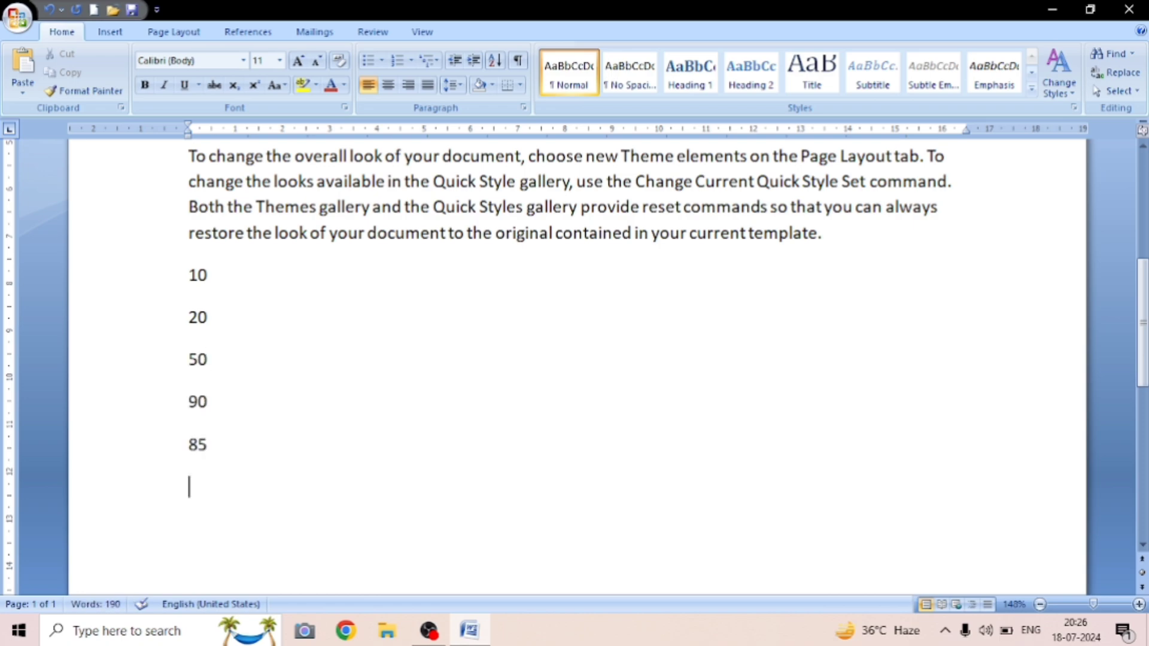
Add 110, 1, 5 and 23 on separate lines below 85 and change the first number to 1000.
type("110")
key("Return")
type("1")
key("Return")
type("5")
key("Return")
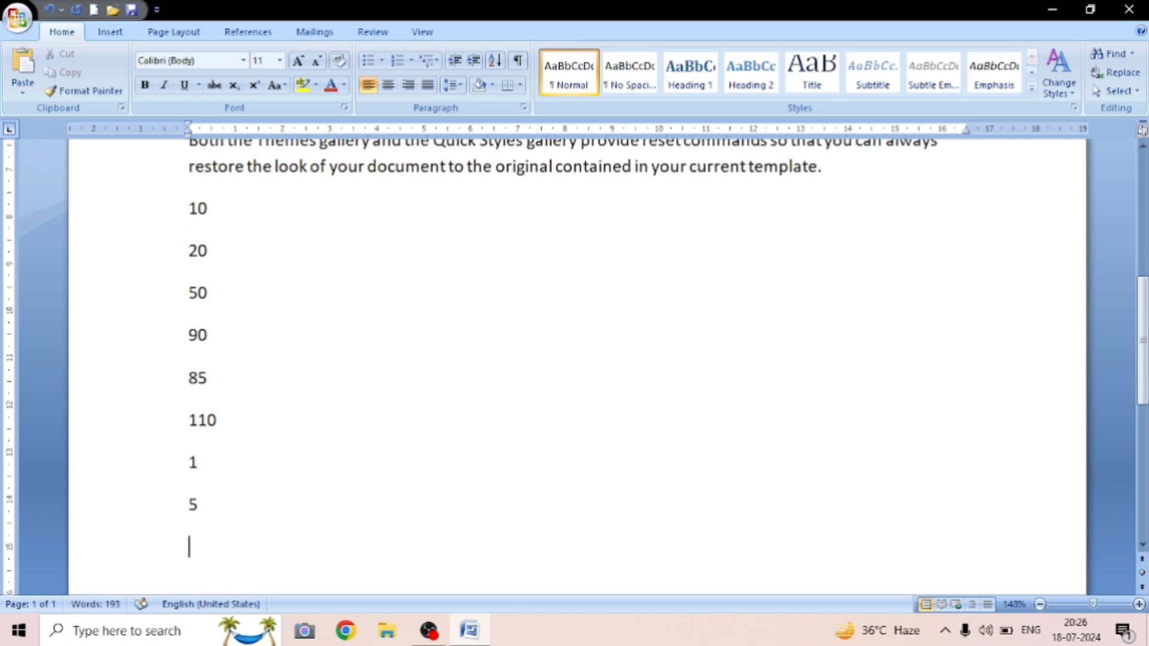
type("23")
left_click(205, 217)
type("00")
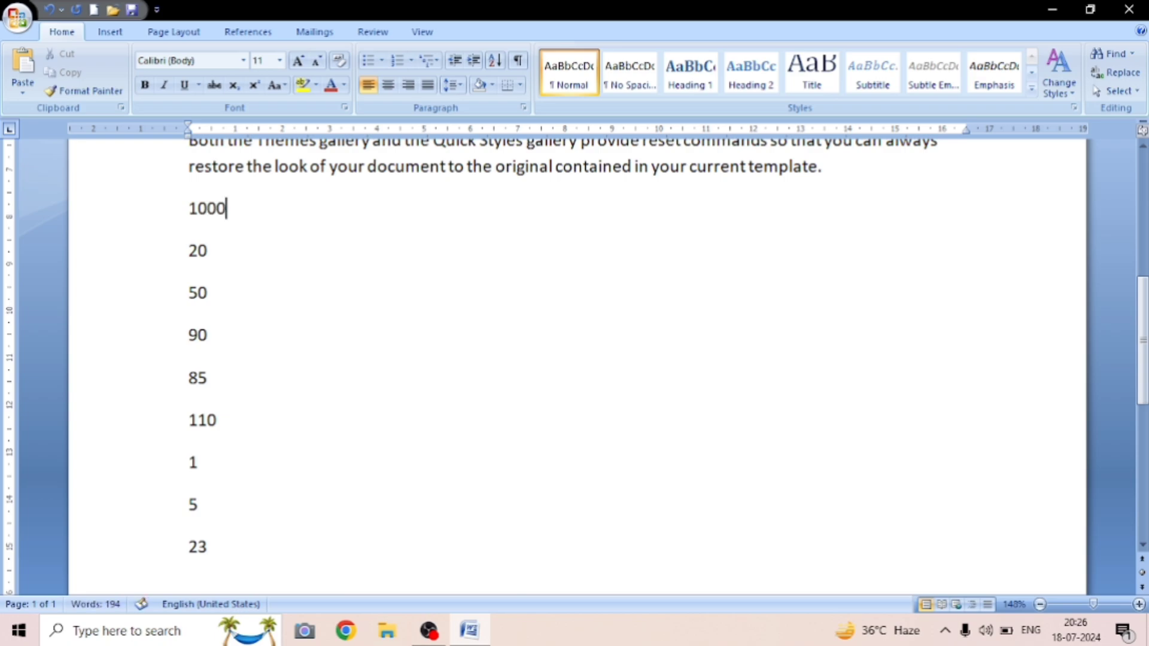
left_click(237, 249)
Sort the whole number list by paragraphs as numbers in descending order.
left_click_drag(182, 206, 246, 556)
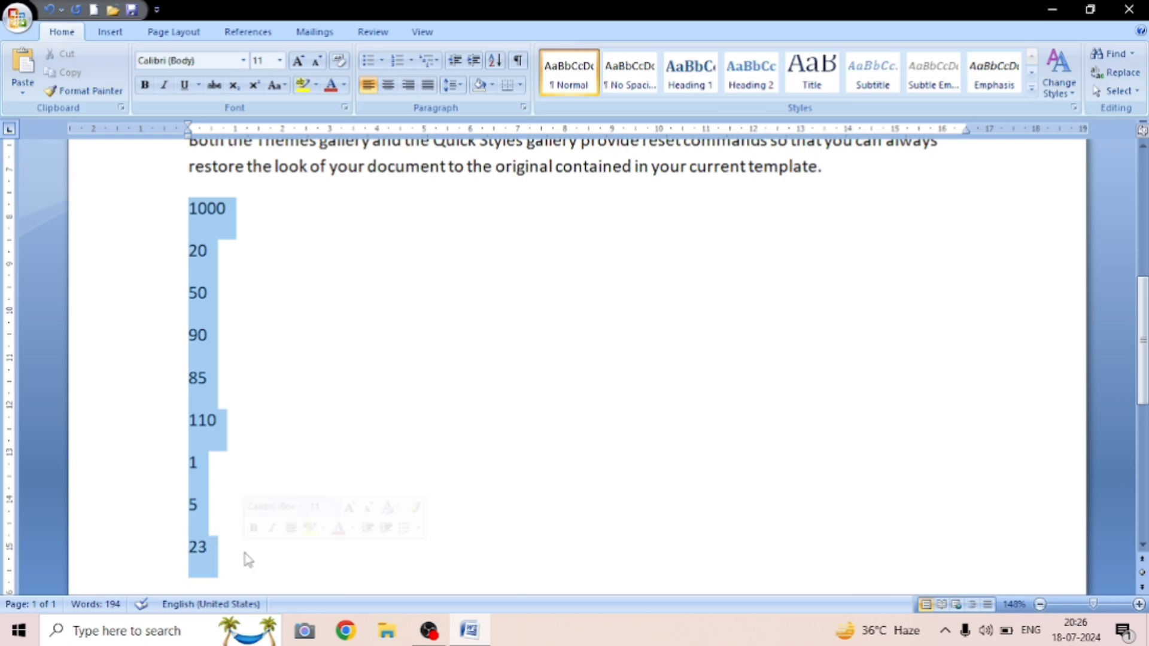
left_click(494, 61)
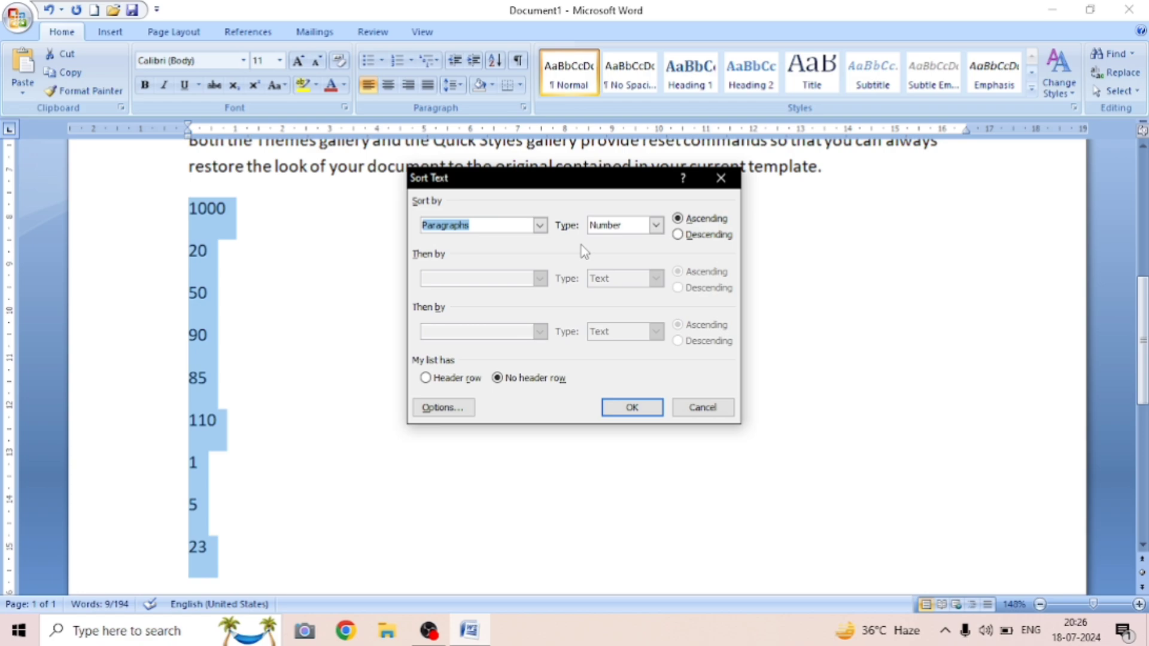
left_click(678, 235)
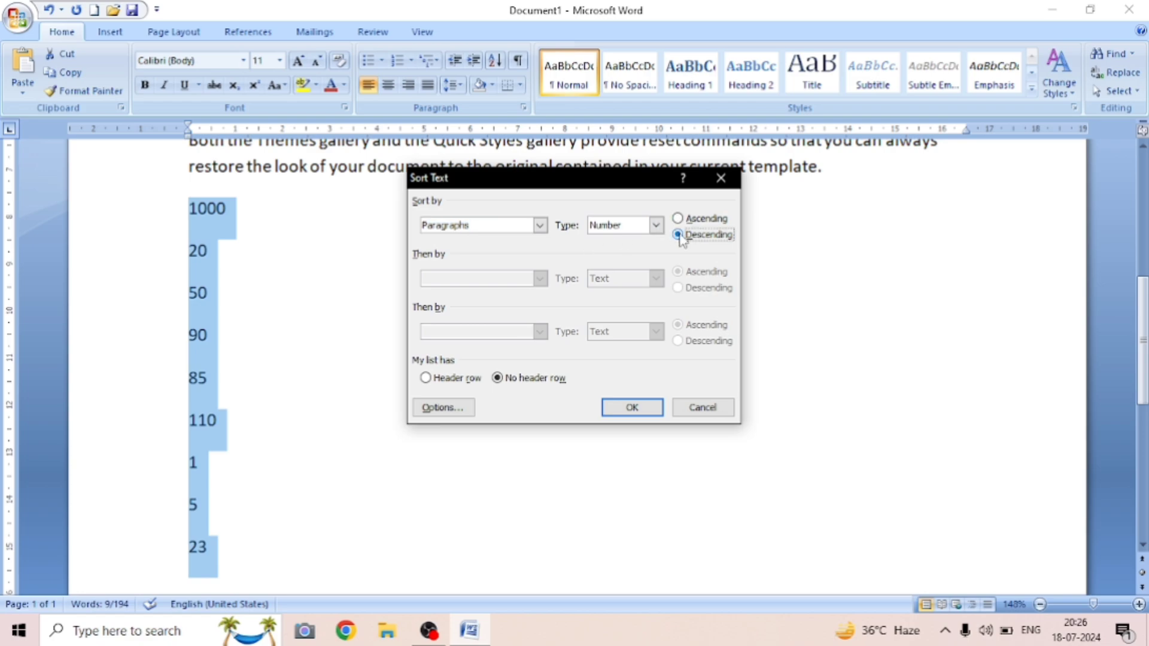
left_click(645, 409)
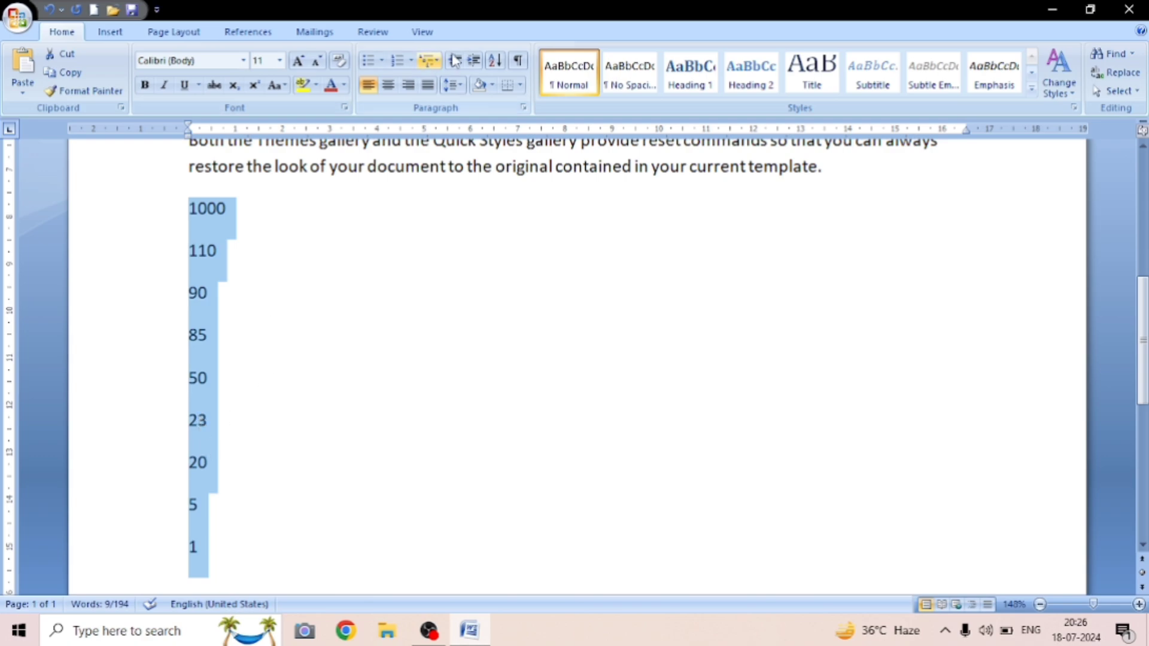
Sort the selected number list as numbers in ascending order.
left_click(495, 60)
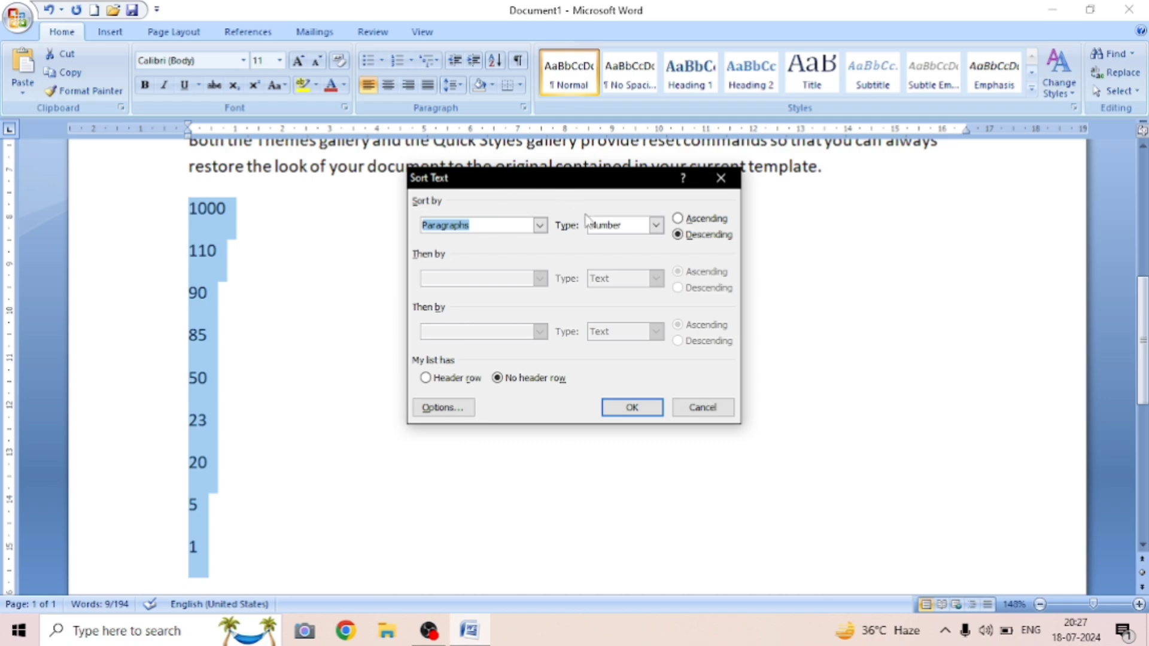
left_click(656, 226)
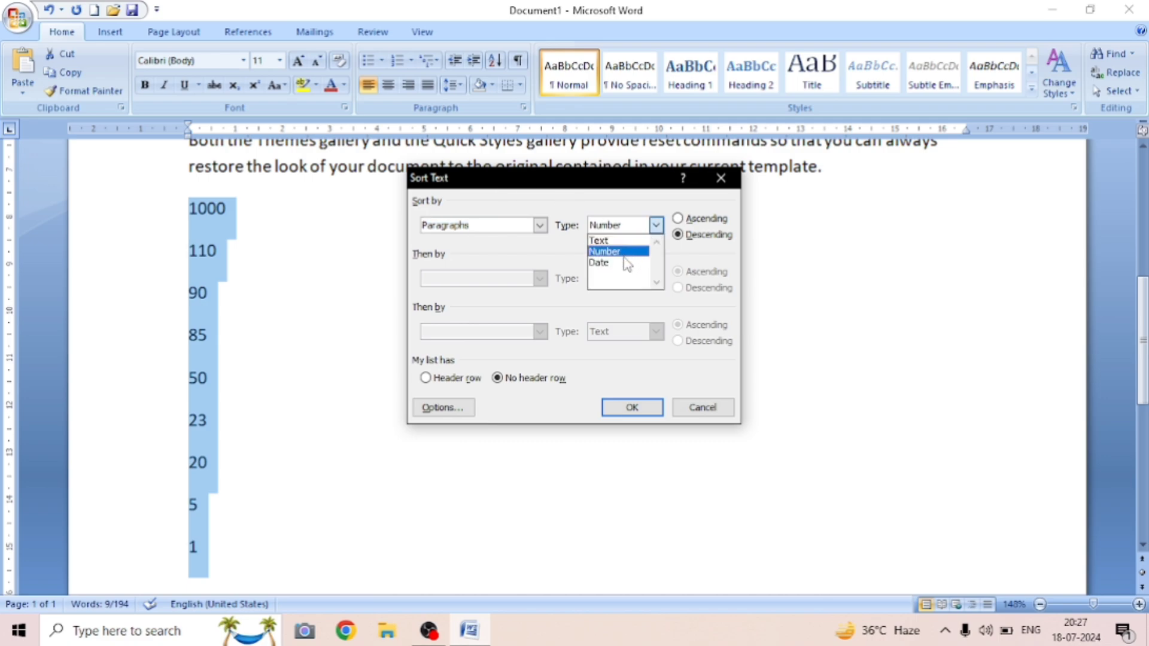
left_click(575, 259)
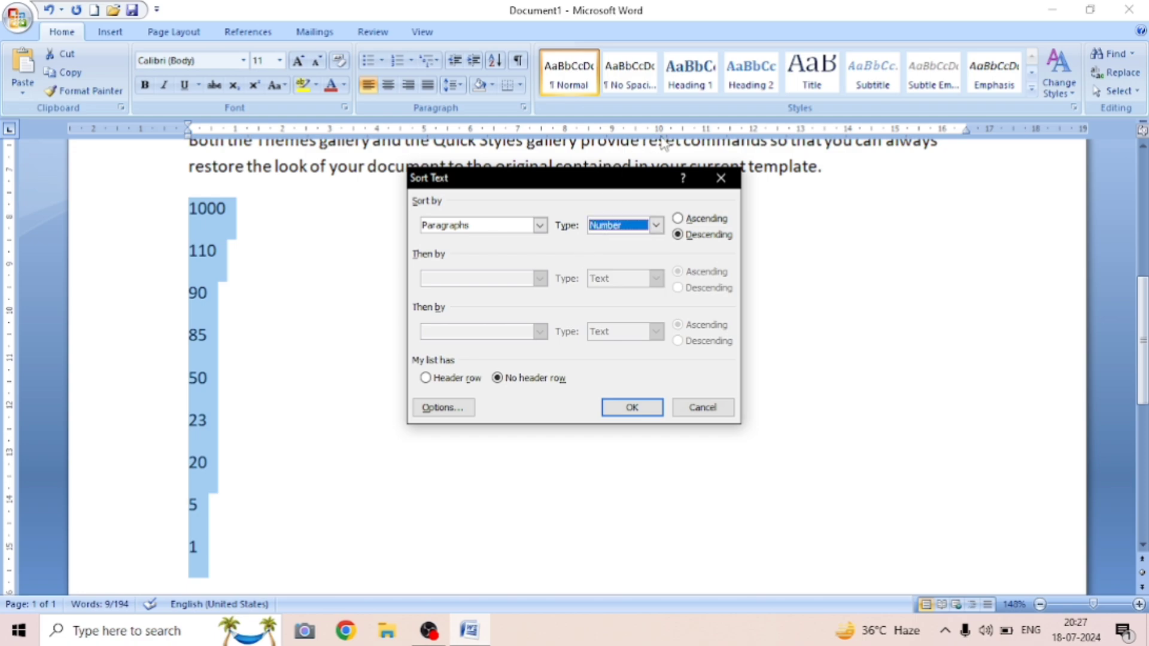
left_click(682, 221)
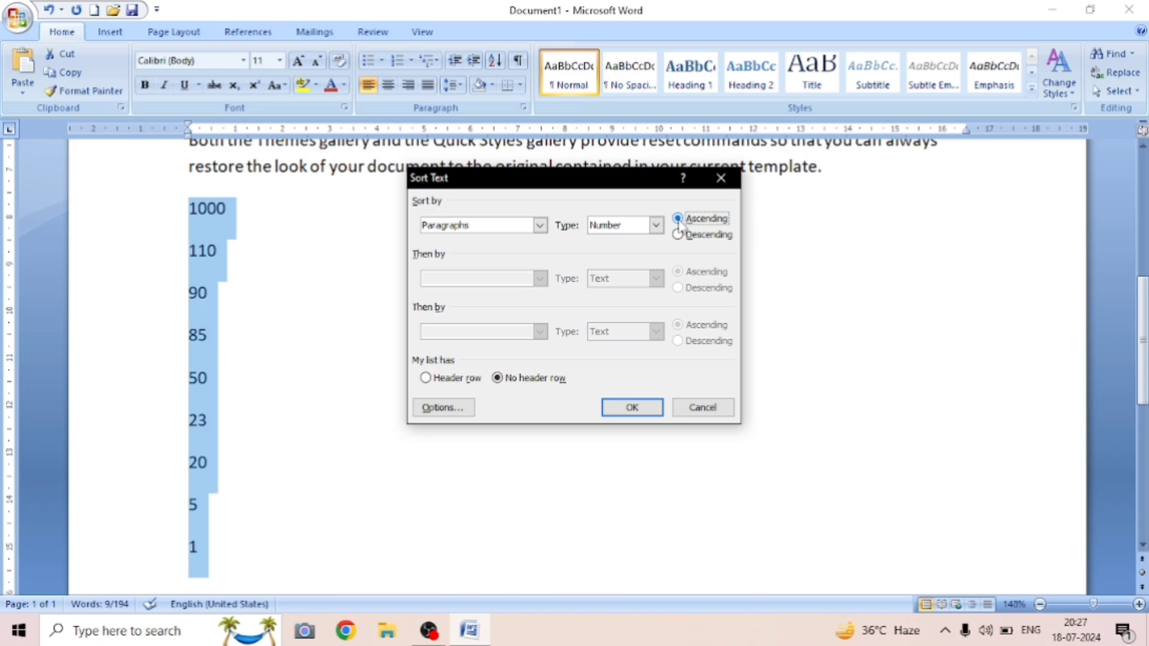
left_click(639, 409)
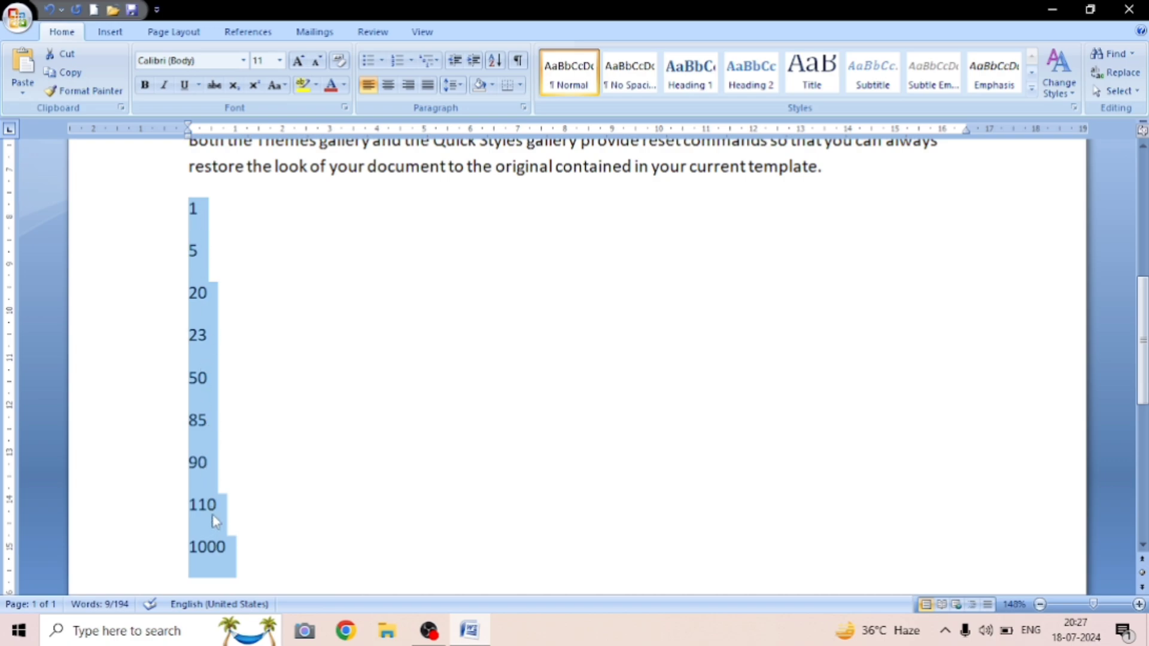
Delete the entire sorted number list below the last paragraph.
left_click(345, 459)
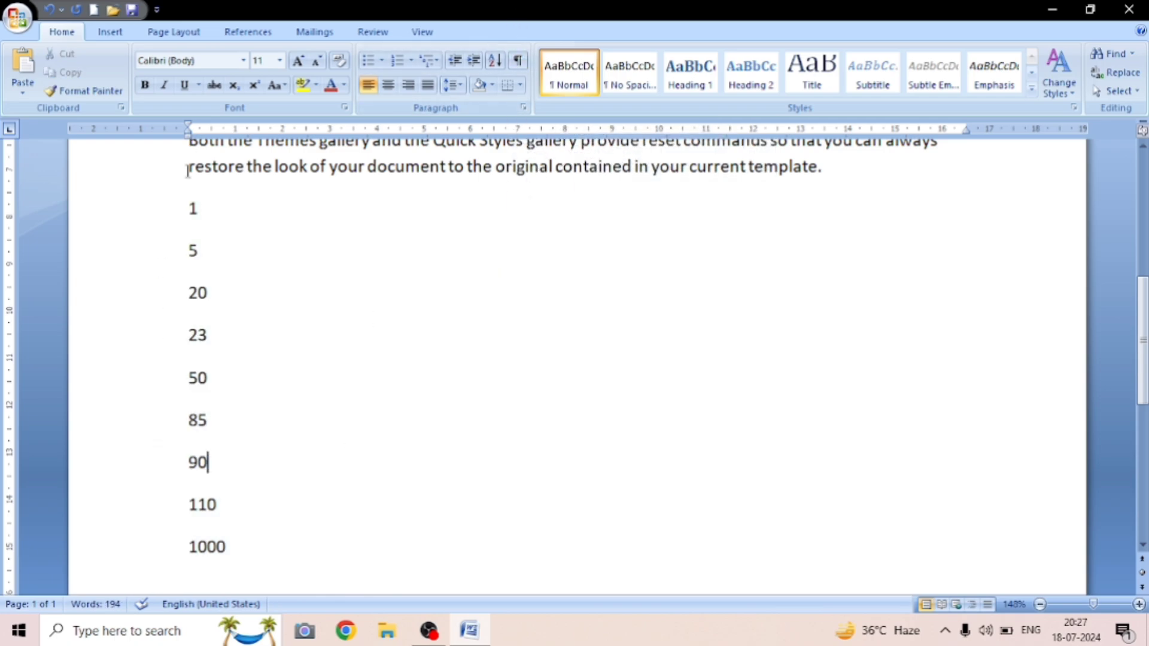
left_click_drag(186, 212, 222, 558)
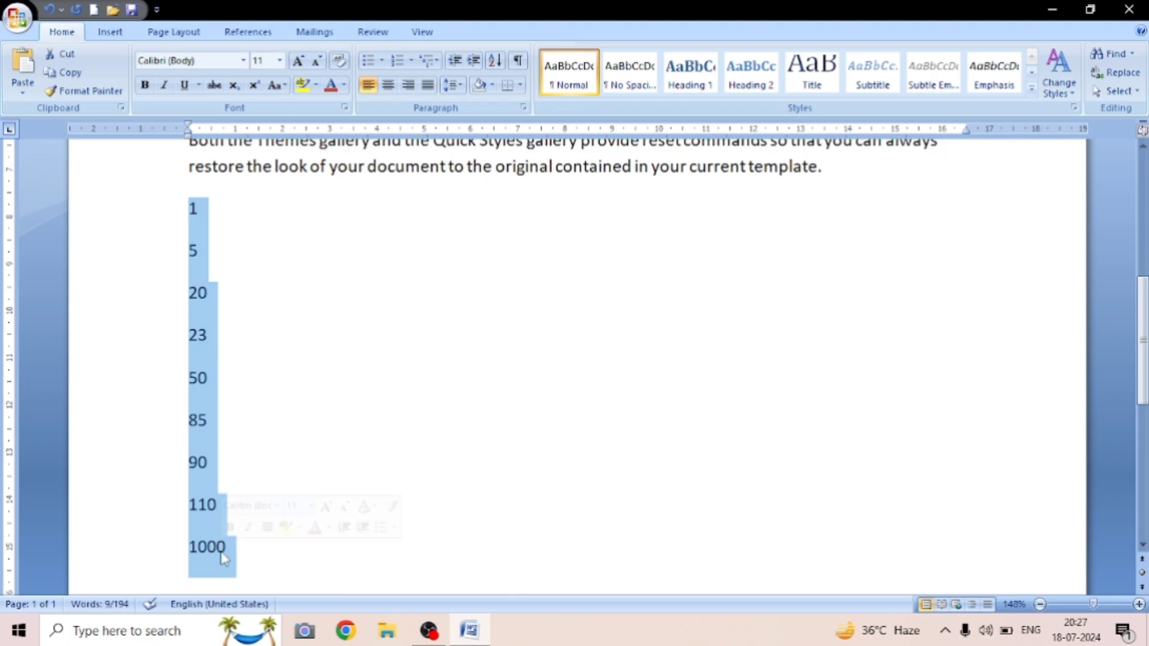
key("Delete")
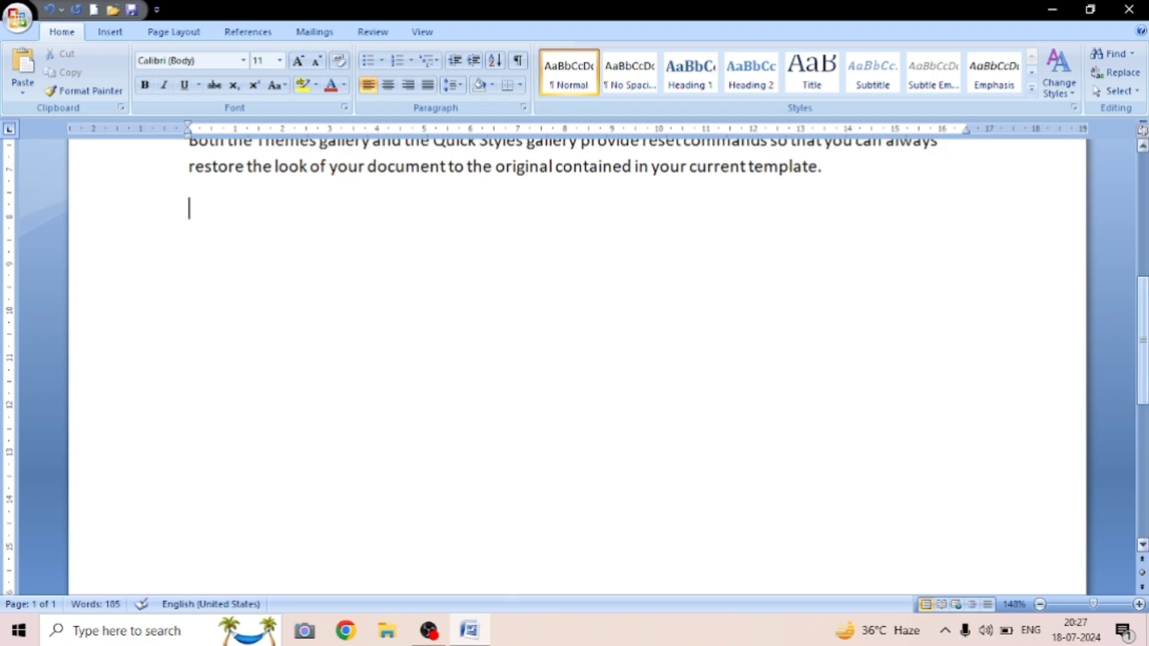
Show the paragraph marks and other hidden formatting symbols in the document.
left_click_drag(1142, 380, 1143, 255)
left_click_drag(188, 292, 485, 365)
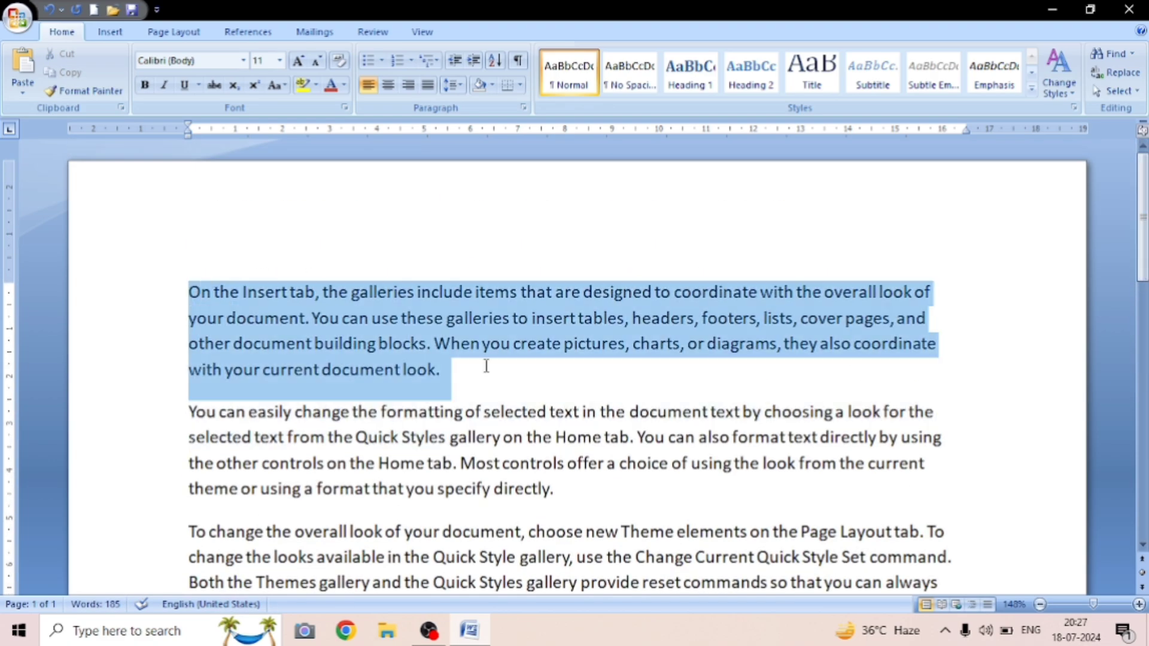
left_click(518, 62)
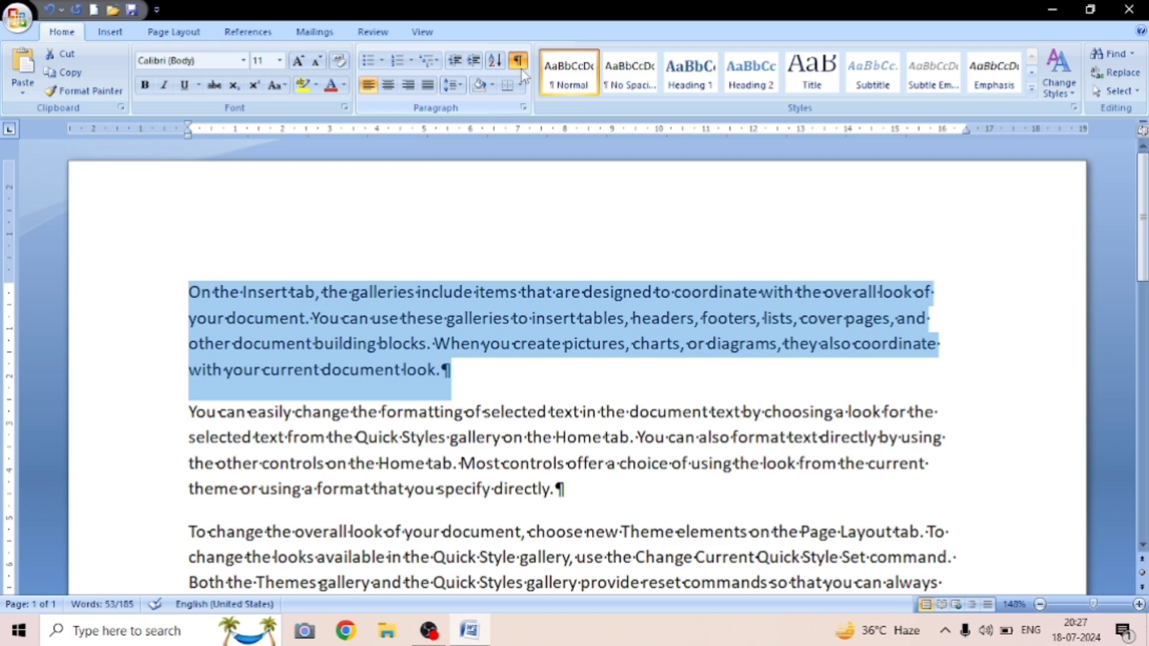
left_click(563, 321)
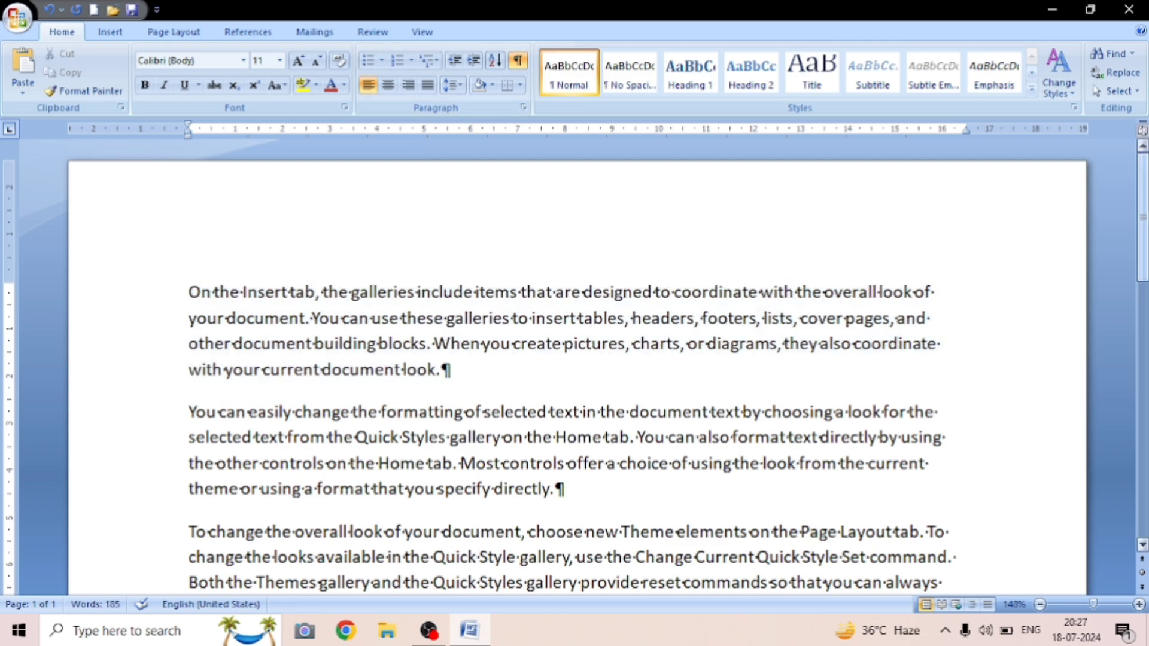
left_click_drag(1143, 251, 1144, 214)
Delete "t look." from the end of the first paragraph and hide the formatting marks.
left_click(472, 386)
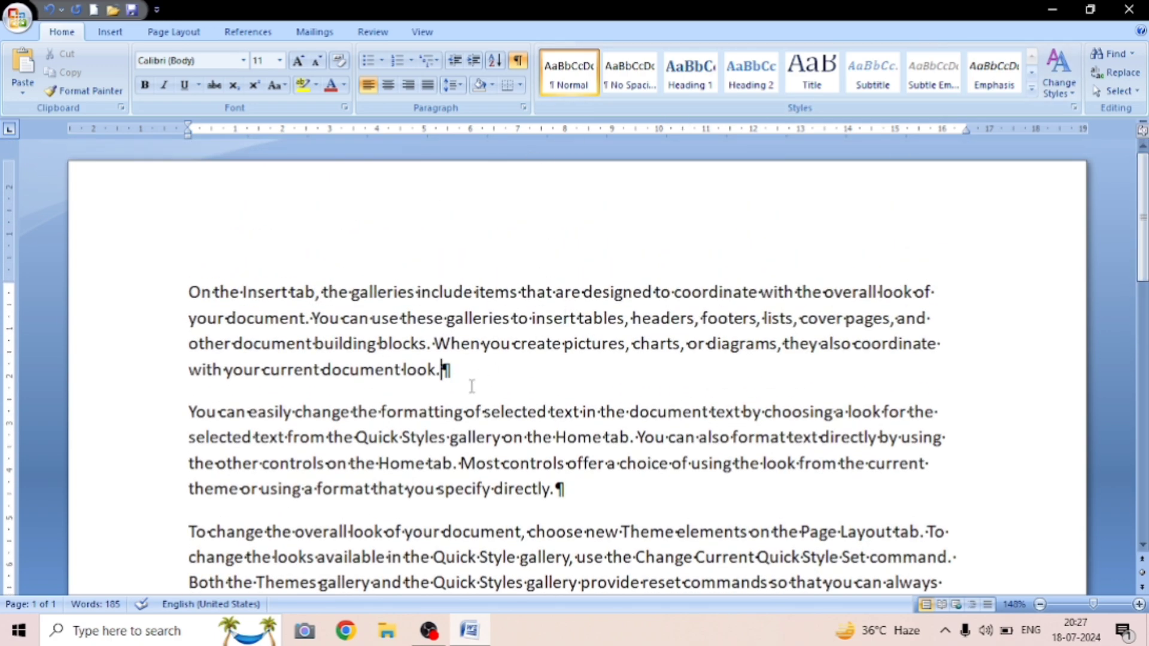
key("BackSpace")
key("BackSpace")
key("BackSpace")
key("BackSpace")
key("BackSpace")
key("BackSpace")
key("BackSpace")
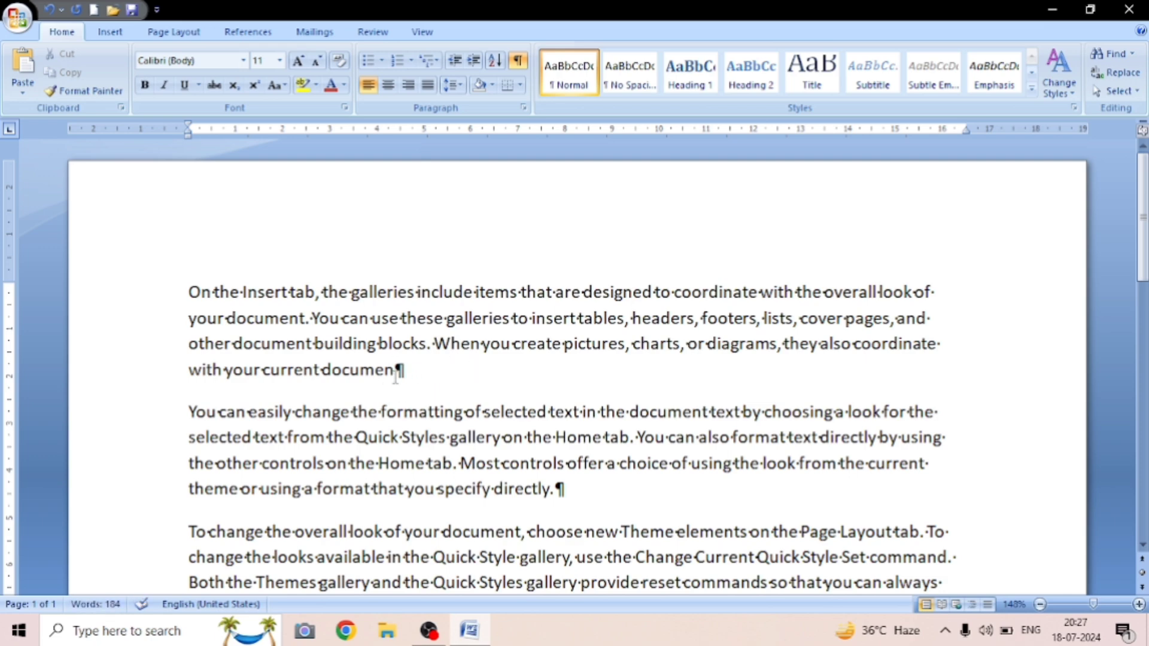
left_click(526, 64)
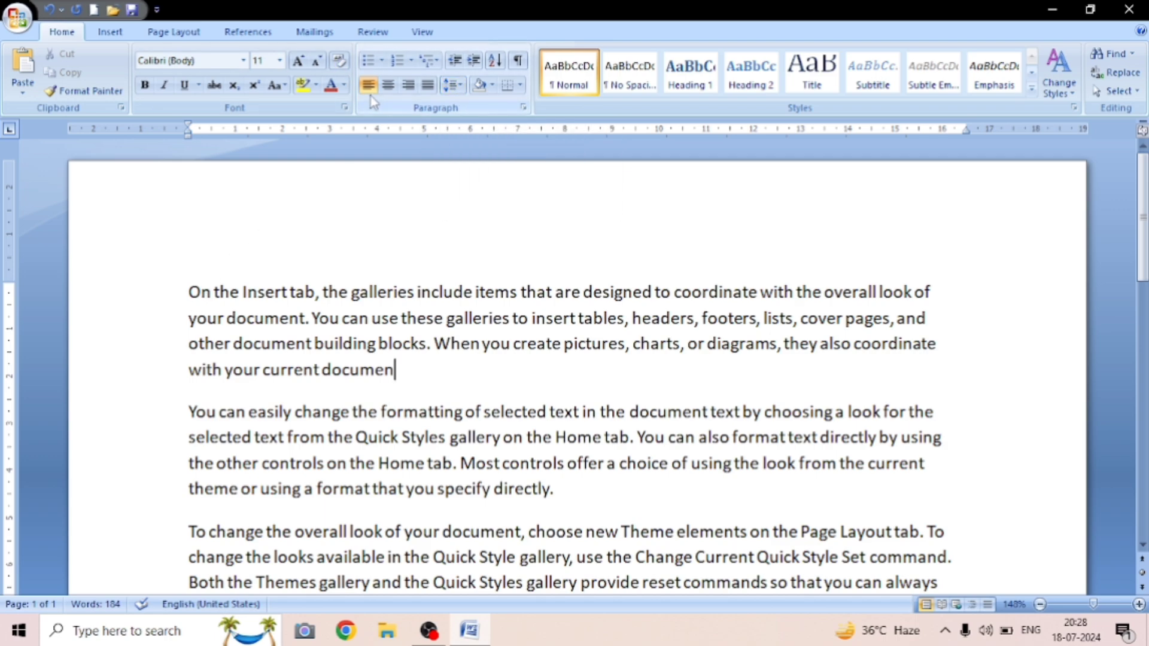
Try right and centred alignment on the first paragraph and finish with it justified.
left_click_drag(188, 291, 378, 380)
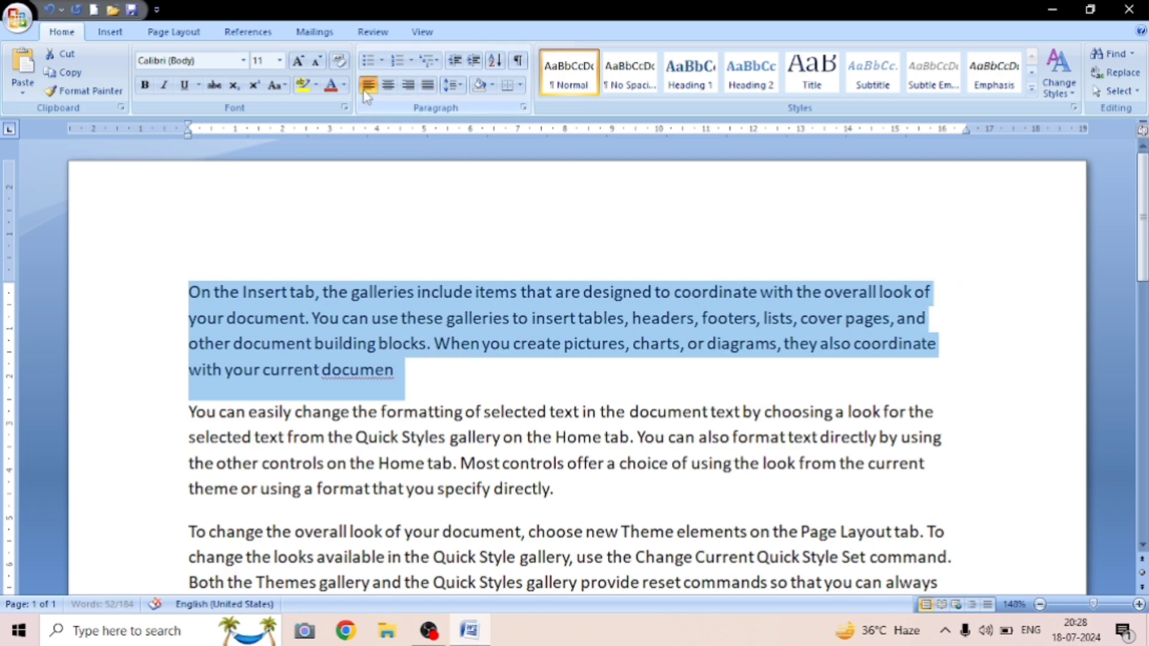
left_click(407, 89)
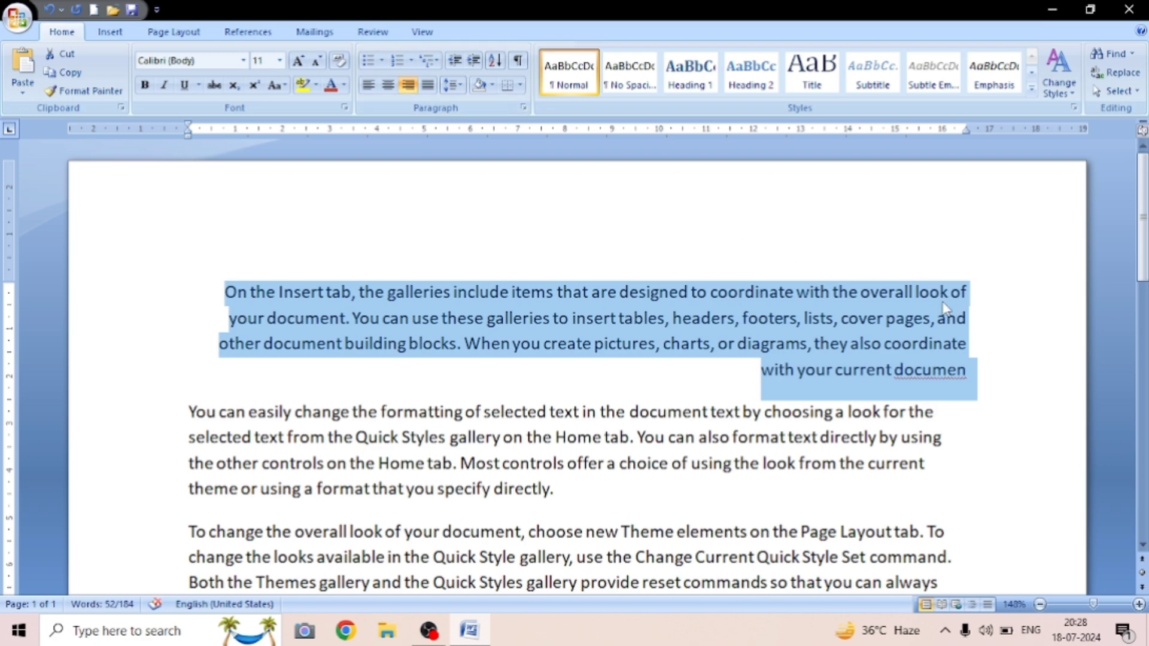
left_click(387, 86)
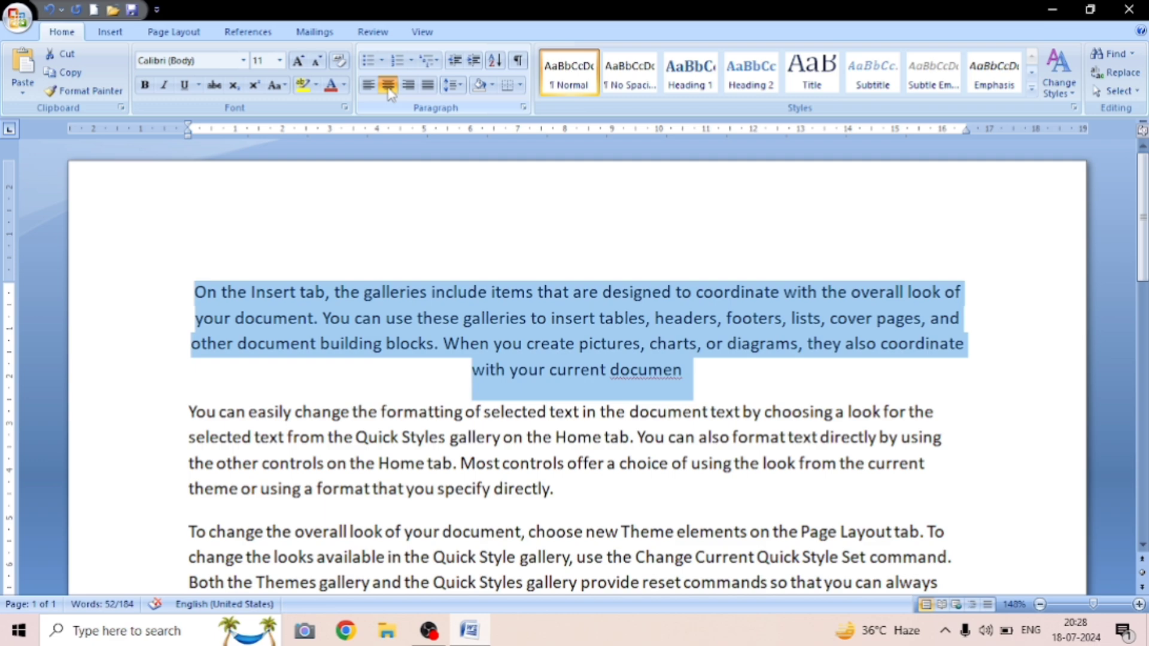
left_click(428, 86)
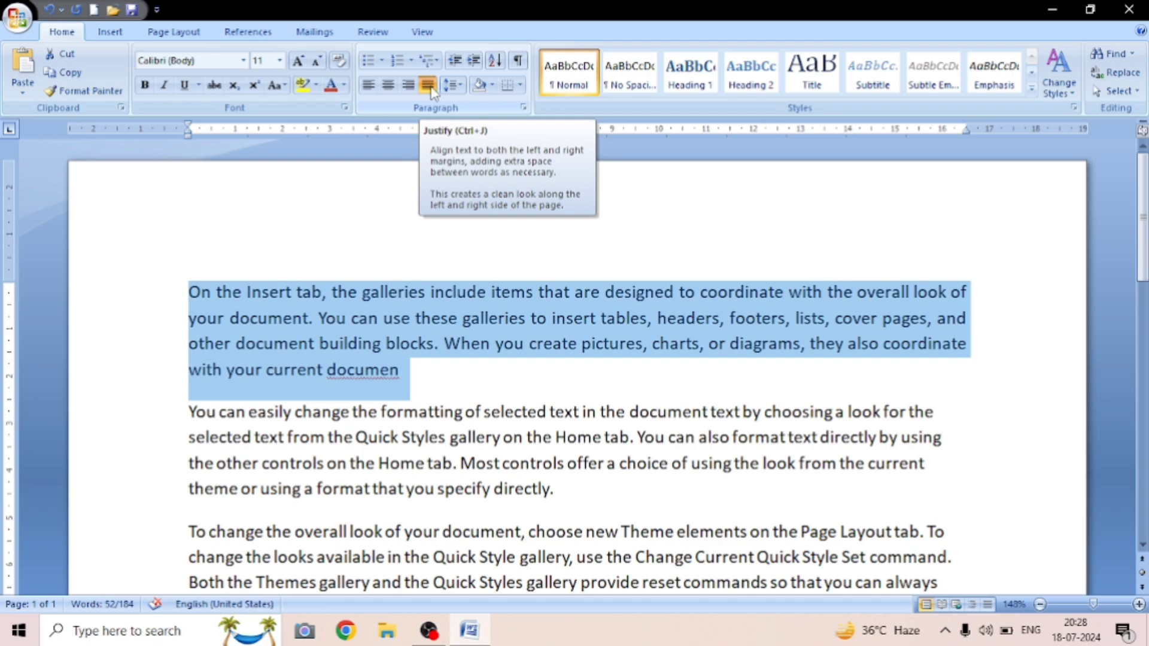
Select the whole document and set its line spacing to 1.0.
left_click(407, 235)
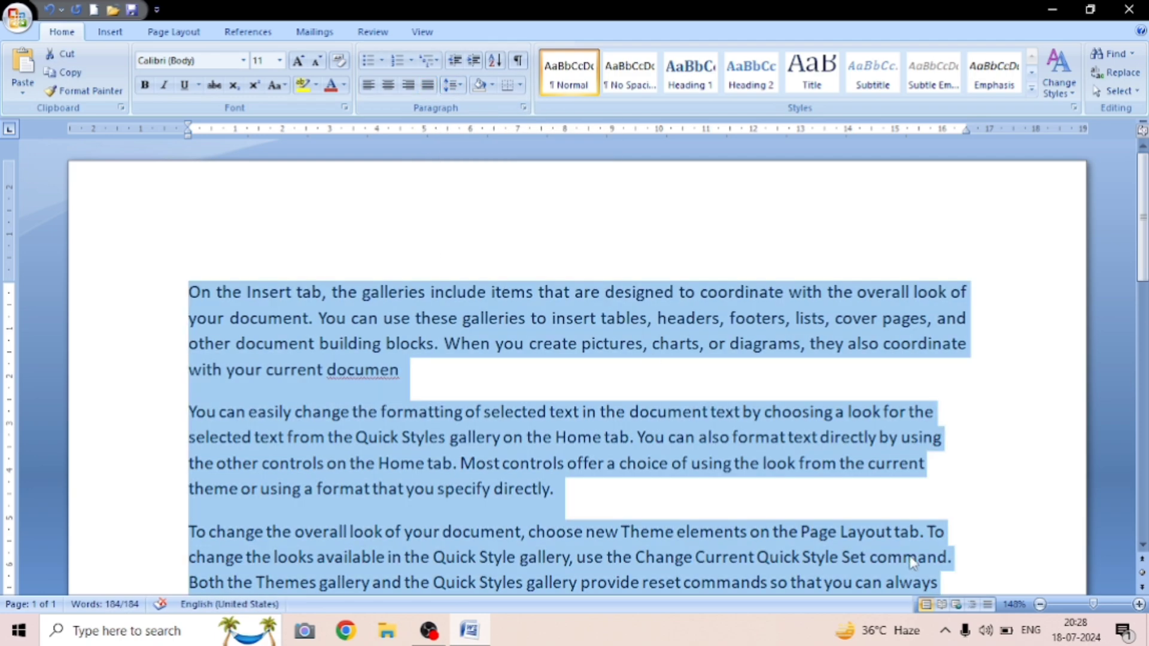
left_click_drag(1090, 603, 1086, 604)
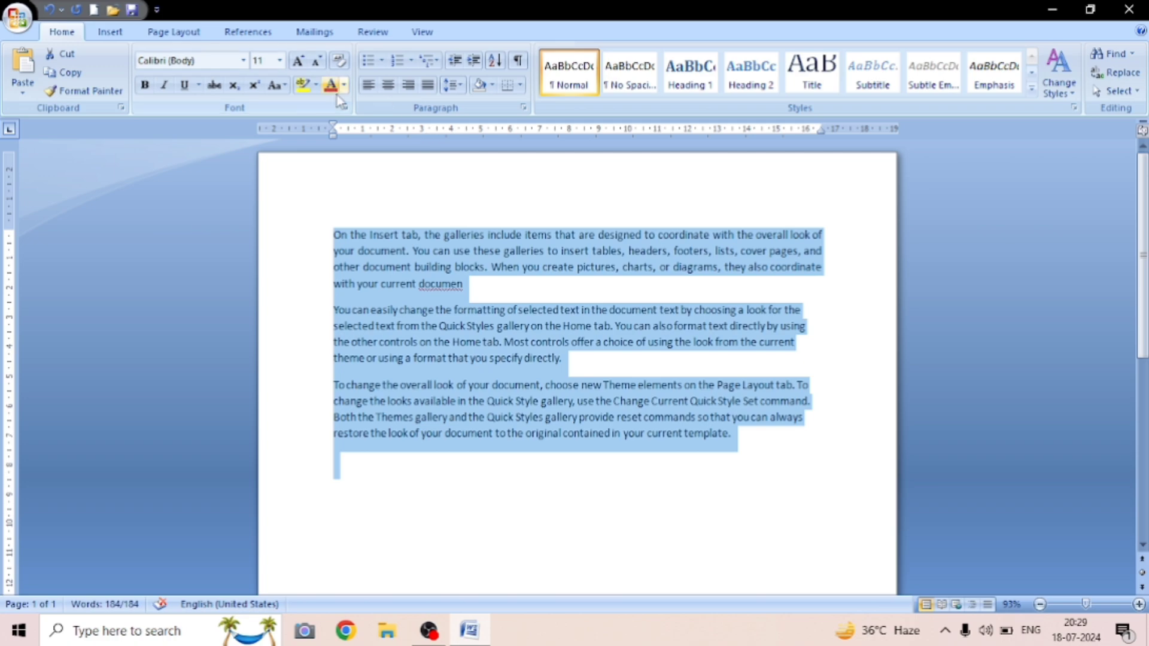
left_click(460, 85)
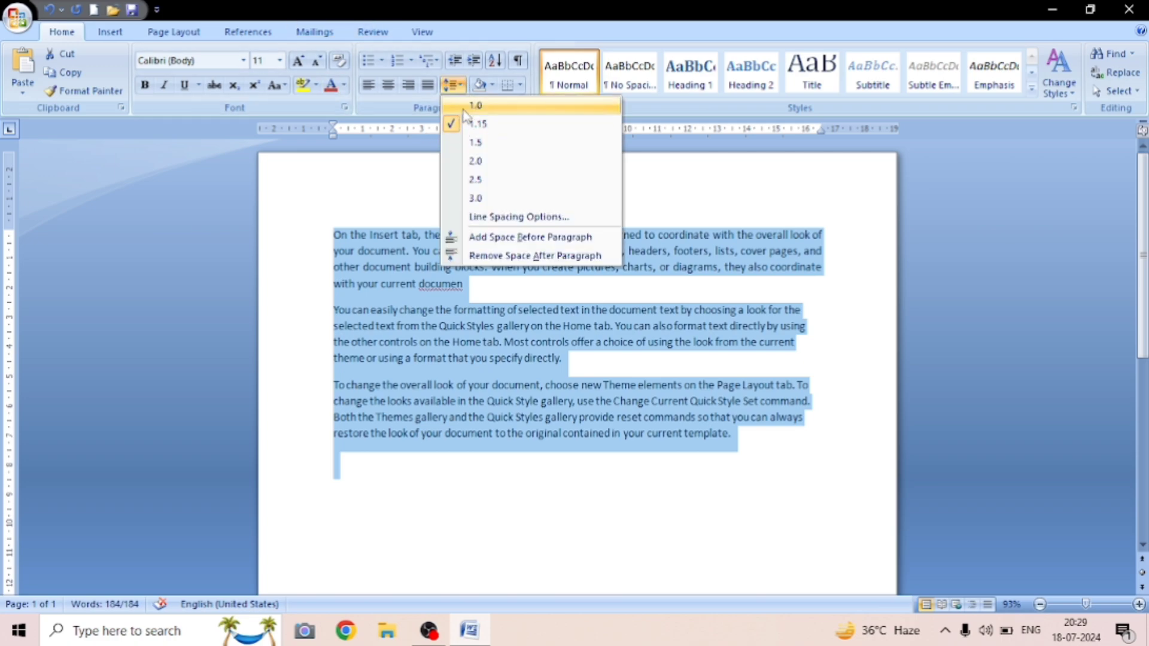
left_click(473, 105)
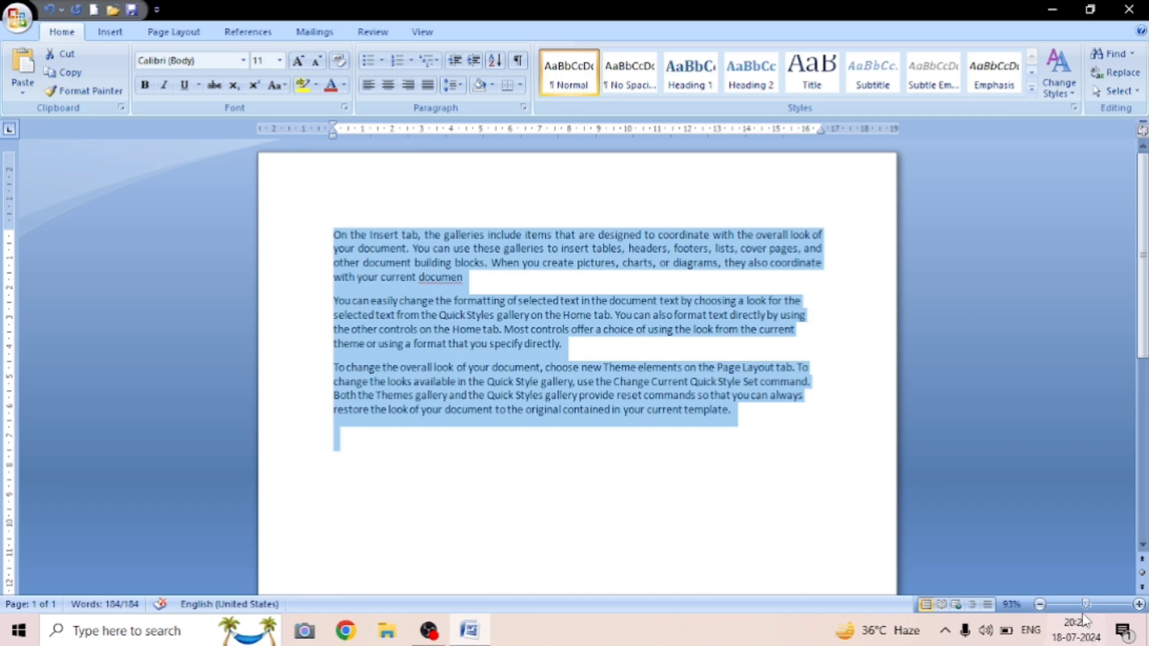
Set the line spacing of all the selected paragraphs to 3.0.
left_click_drag(1087, 610, 1101, 613)
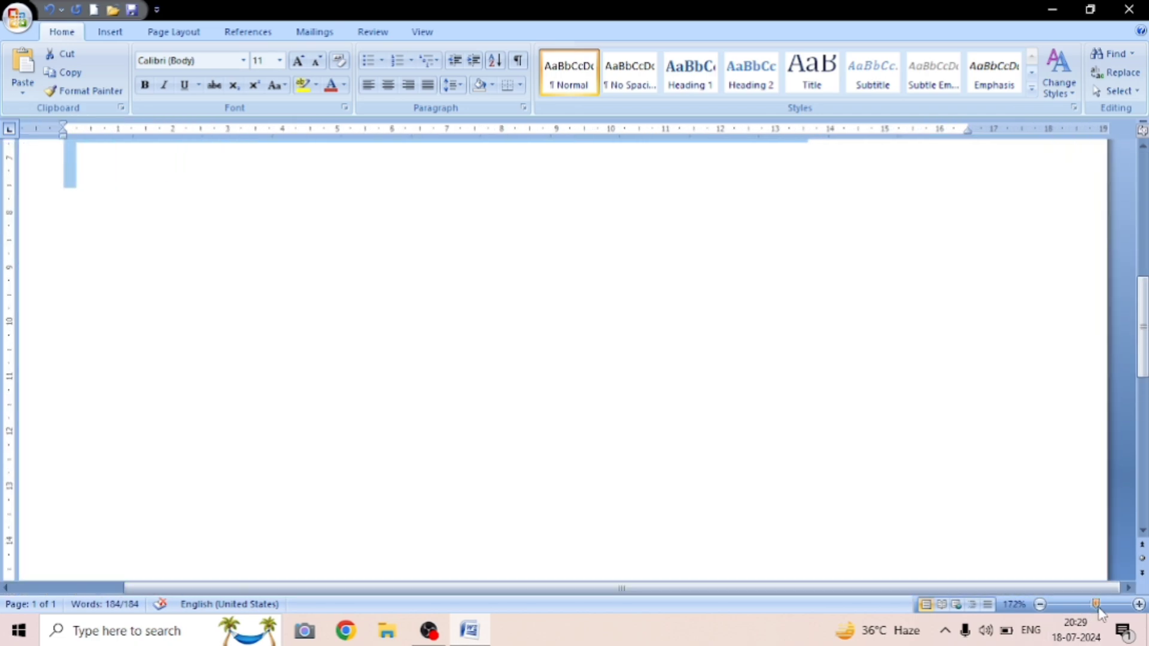
left_click_drag(1144, 355, 1145, 264)
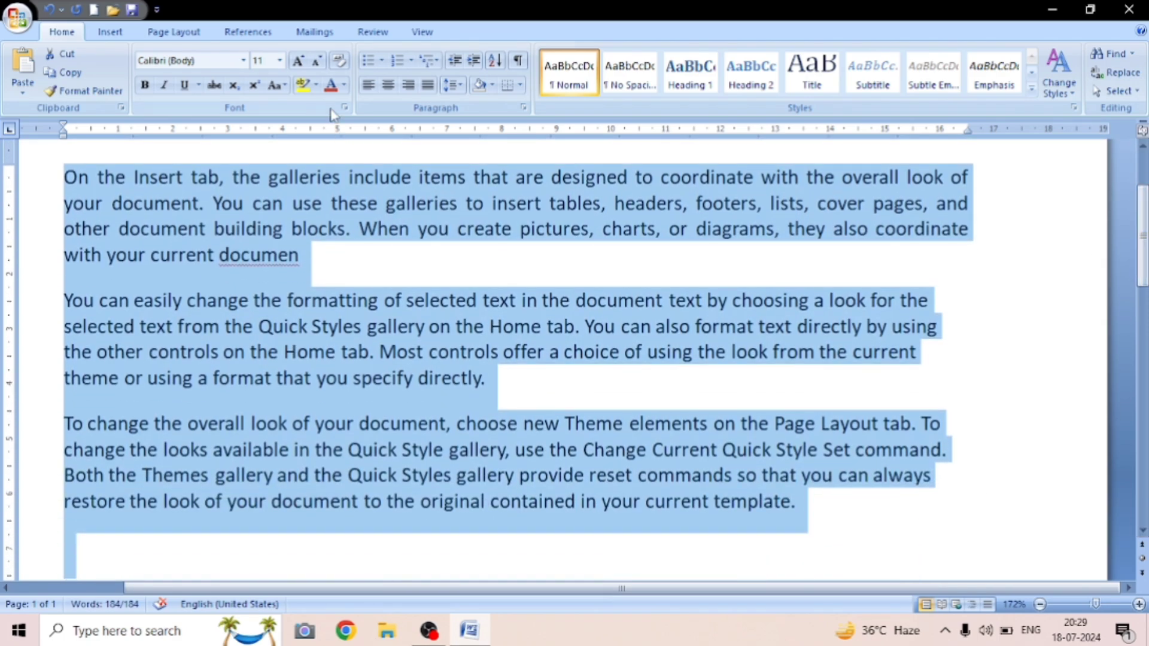
left_click(462, 88)
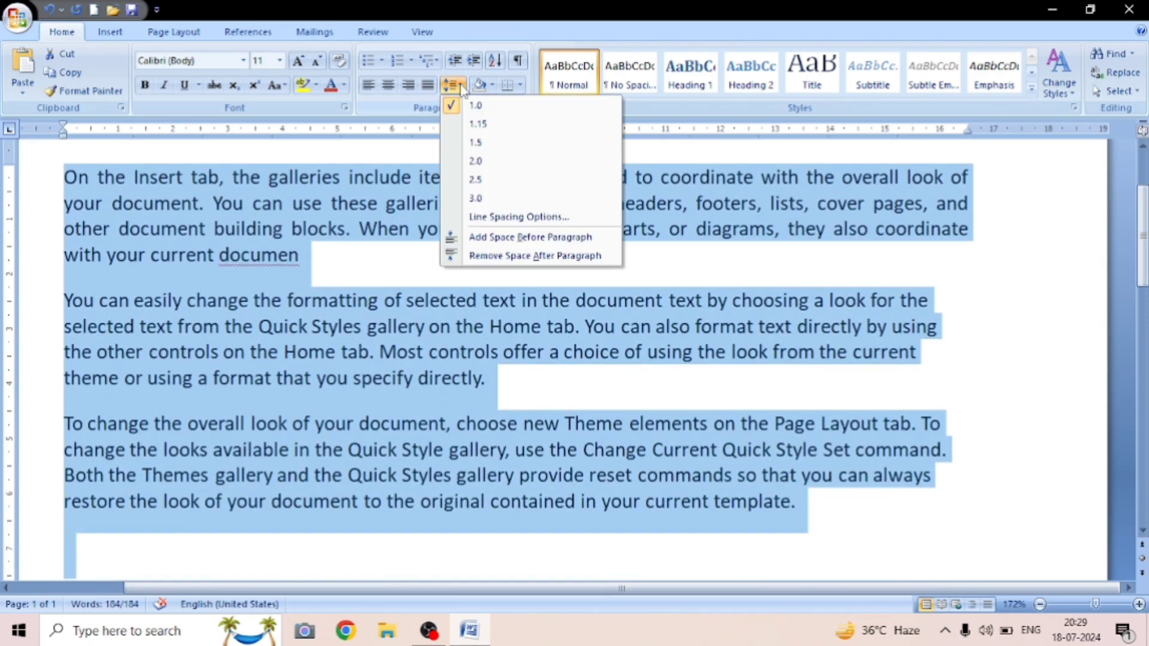
left_click(487, 199)
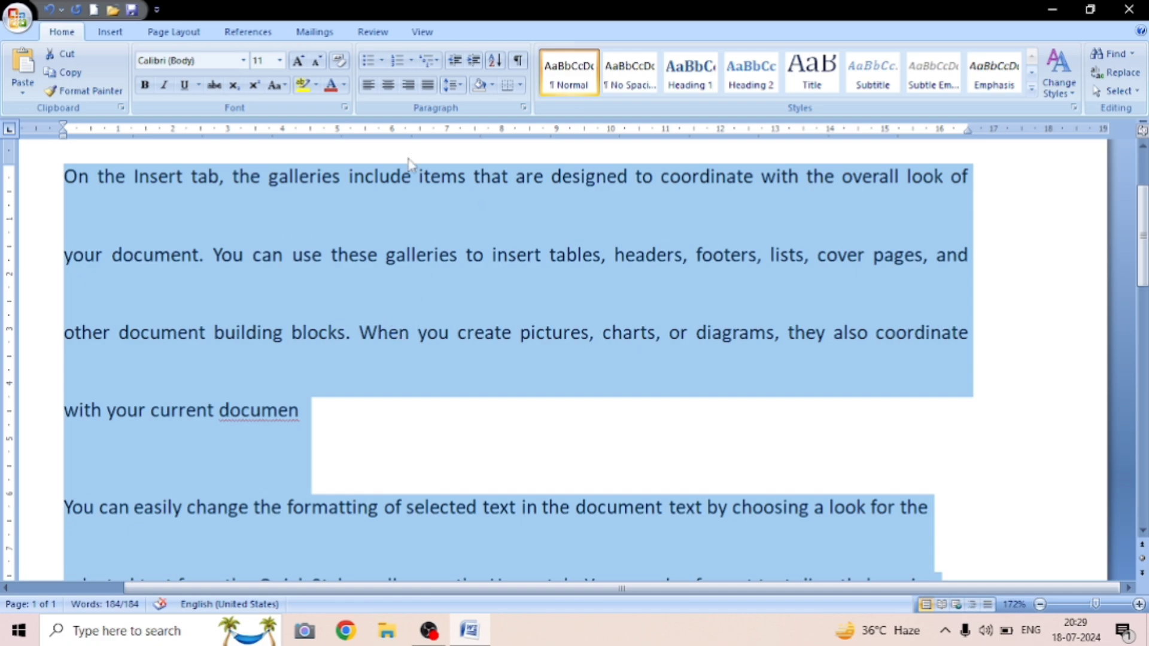
Reduce the line spacing of the selected paragraphs to 2.5, 2.0 and 1.5 in turn.
left_click(453, 84)
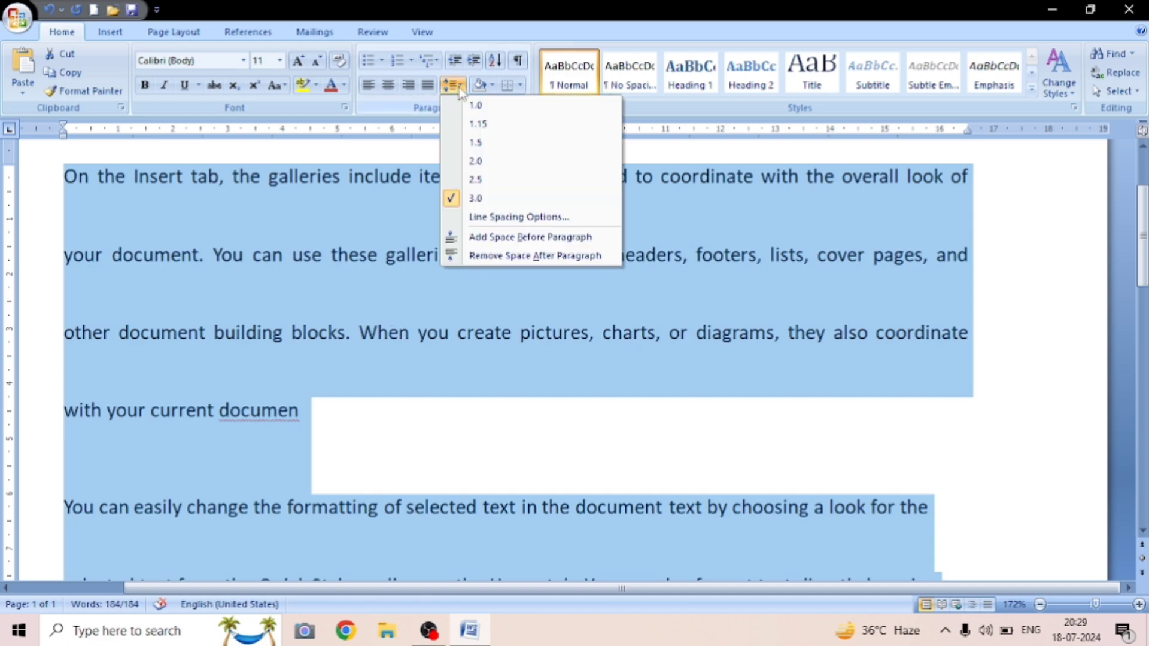
left_click(459, 163)
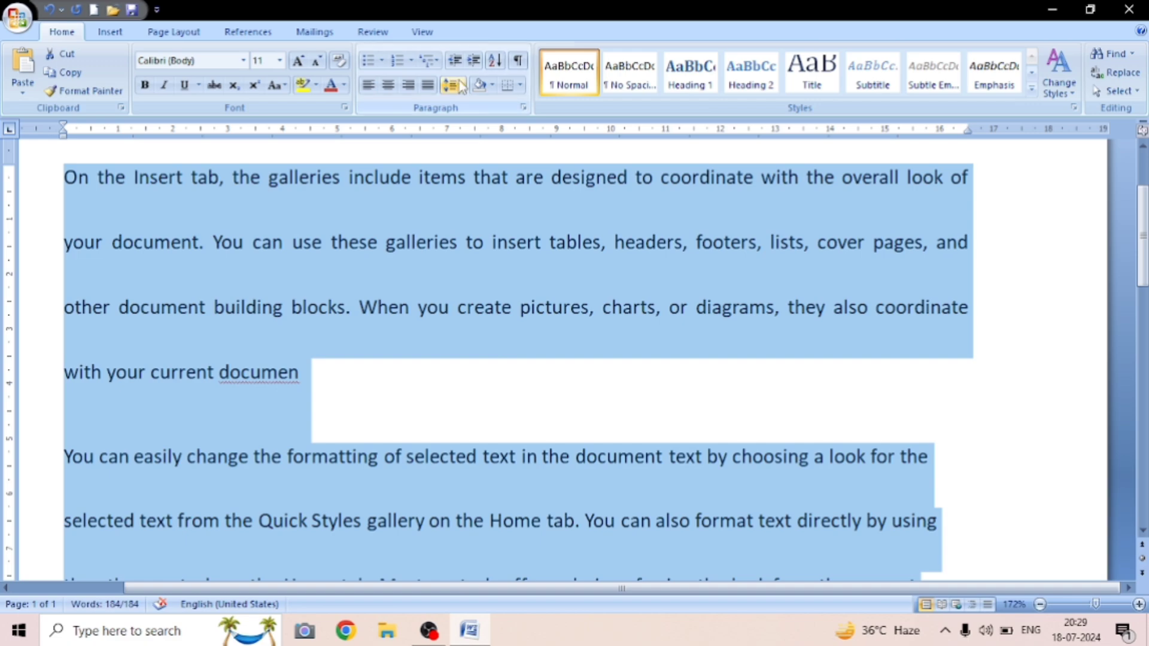
left_click(458, 85)
left_click(469, 163)
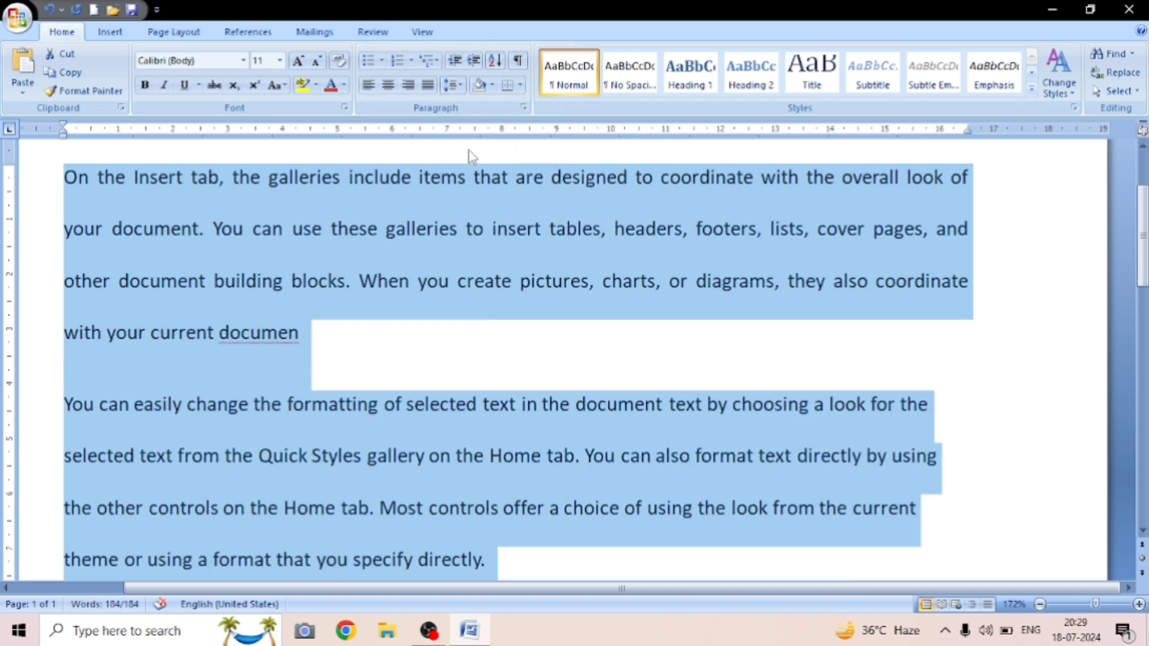
left_click(453, 84)
left_click(475, 143)
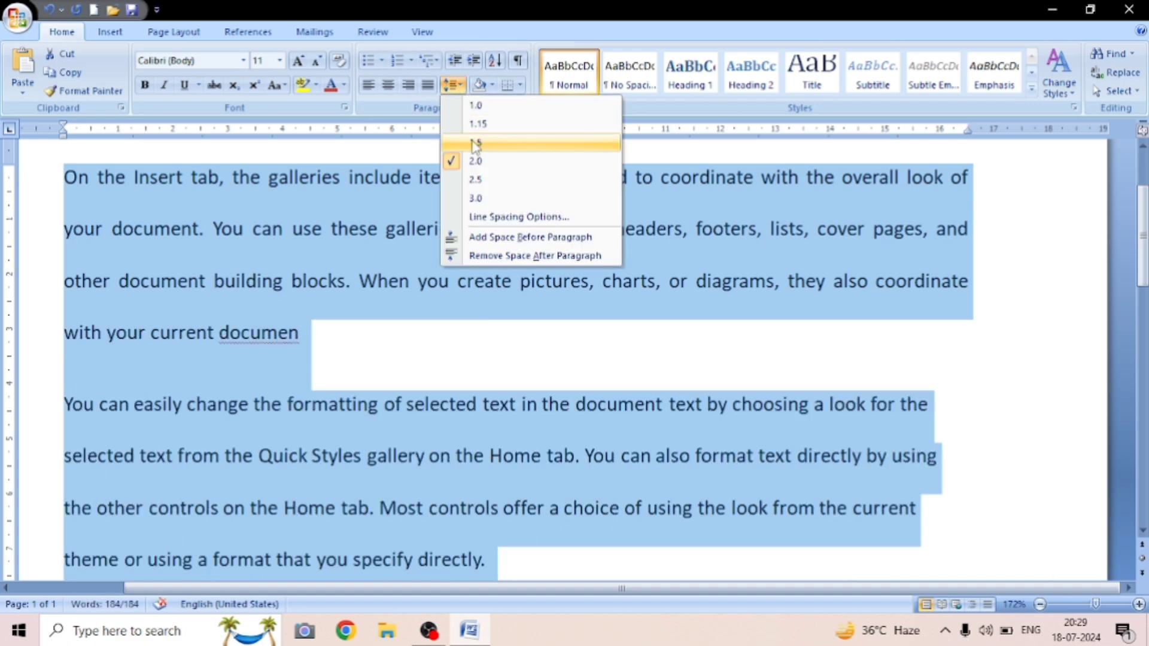
Set the line spacing of the selected paragraphs to 1.15 and clear the selection.
left_click(465, 86)
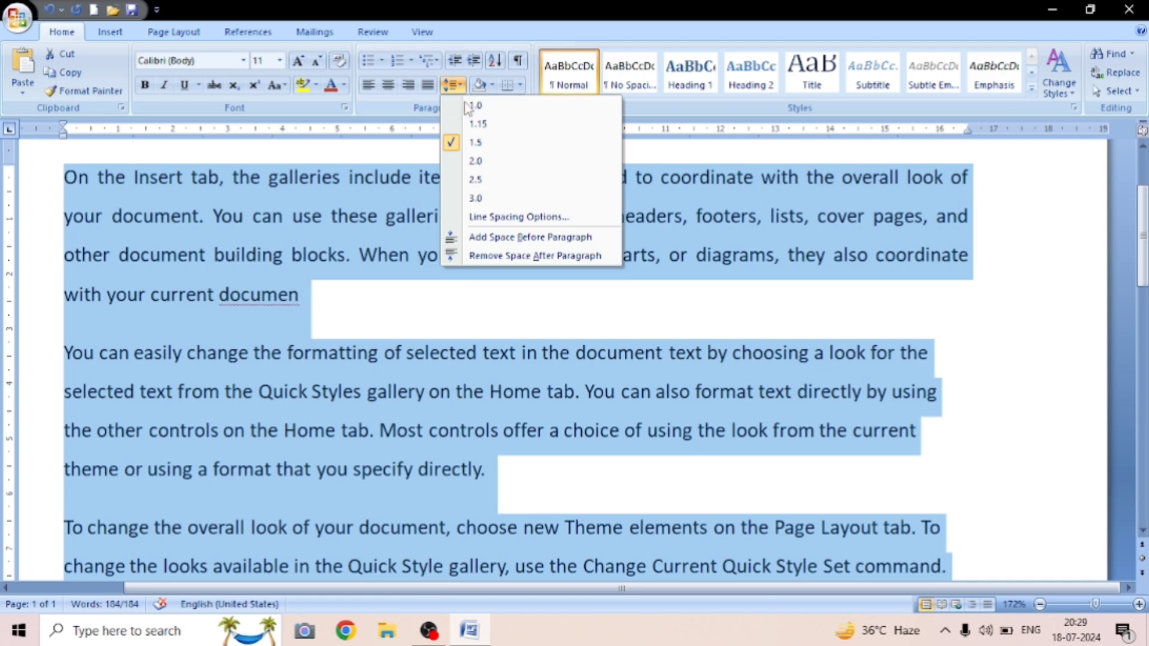
left_click(476, 125)
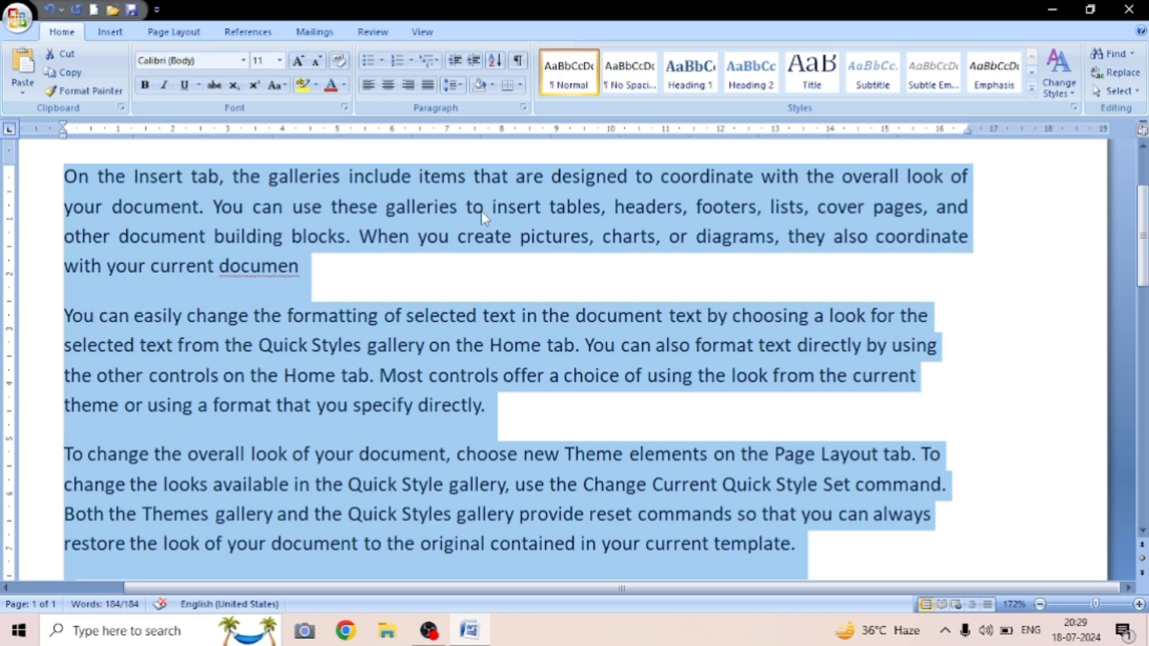
left_click(626, 284)
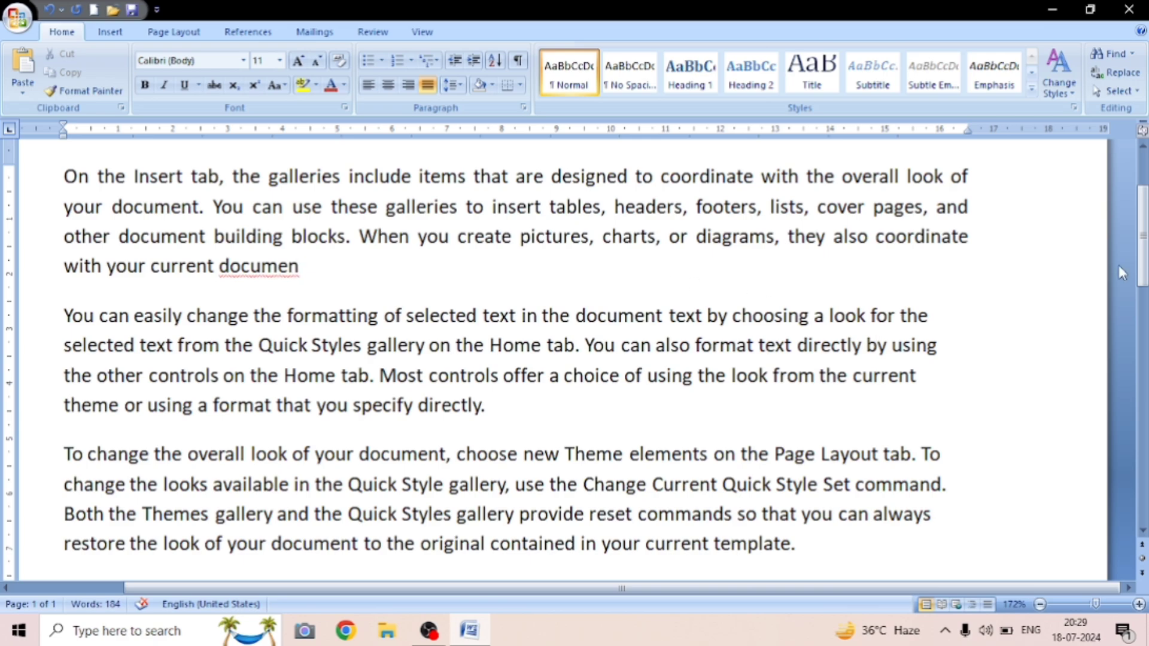
Shade the first paragraph with the standard orange colour and change its shading to white.
left_click_drag(1142, 220, 1144, 189)
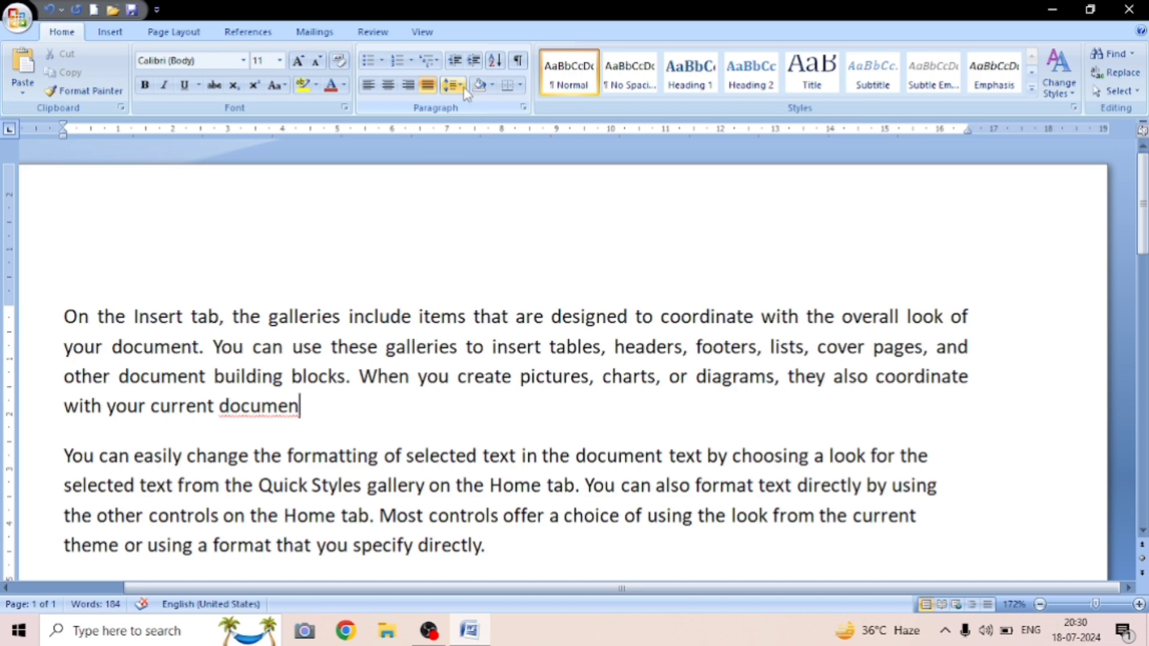
left_click(492, 85)
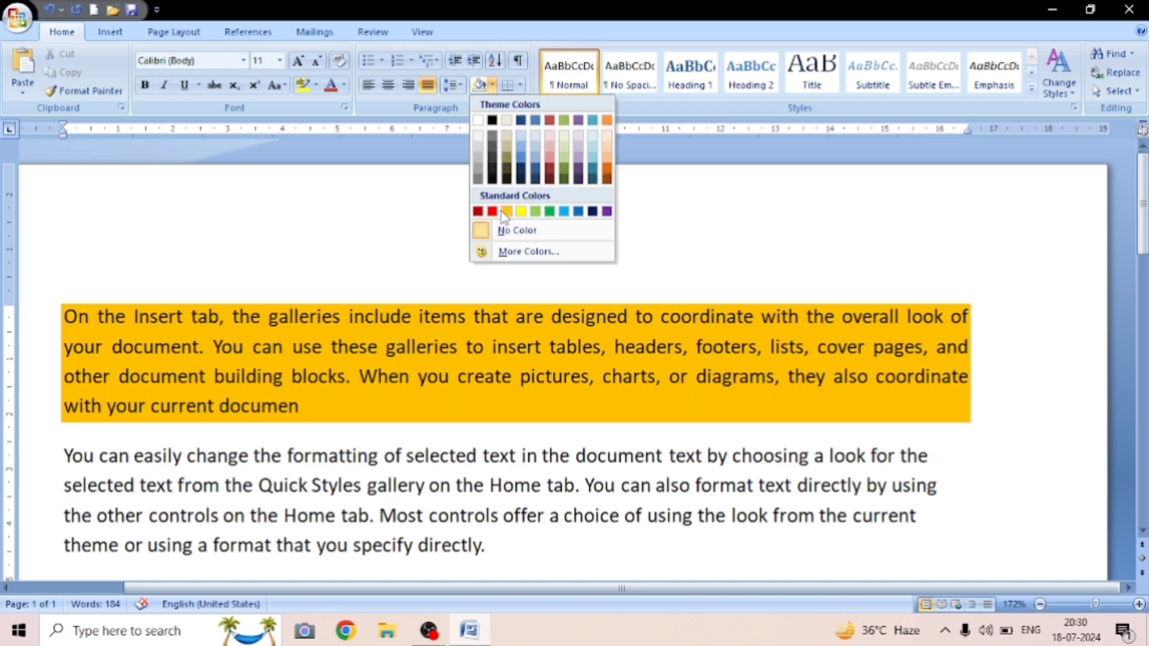
left_click(503, 211)
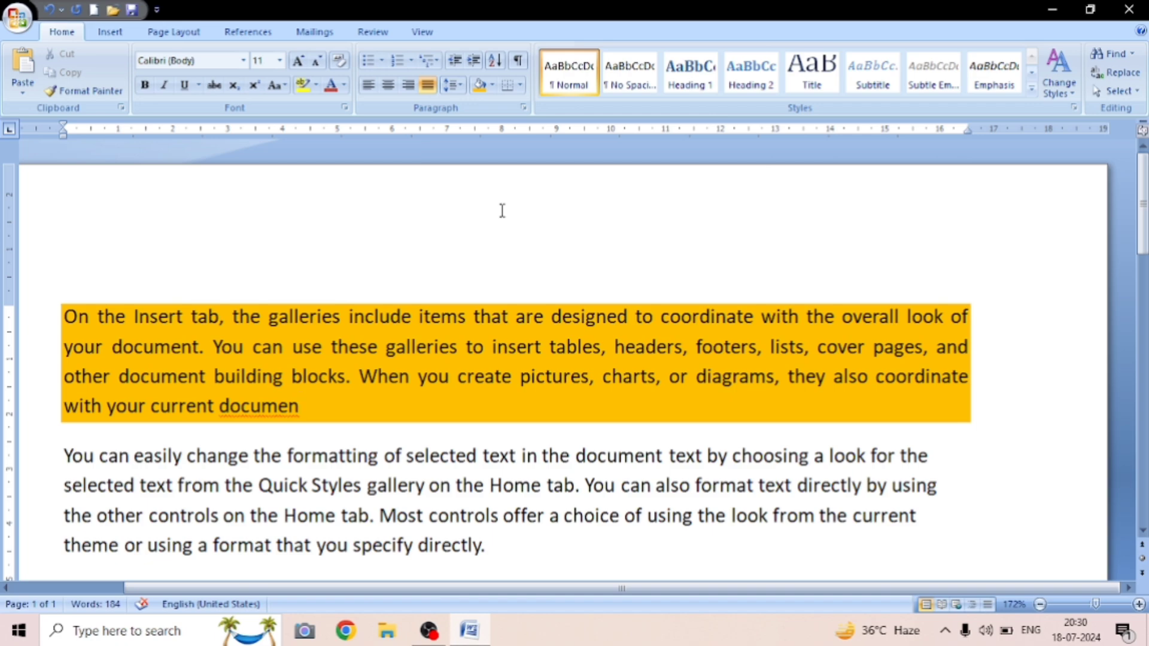
left_click(491, 85)
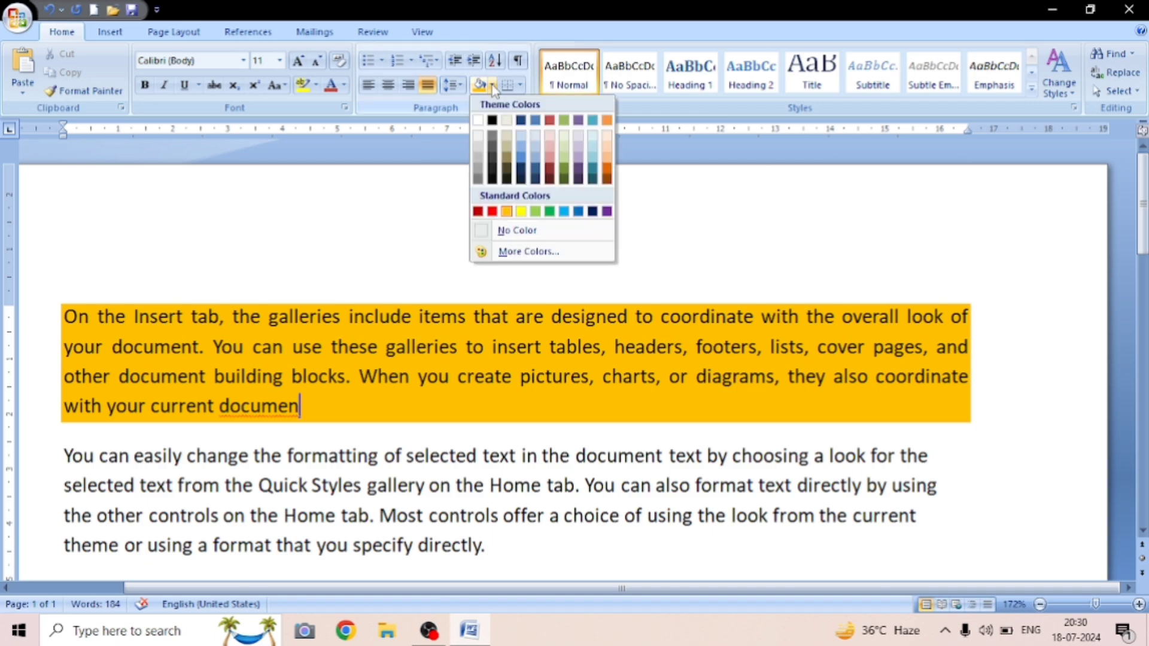
left_click(479, 120)
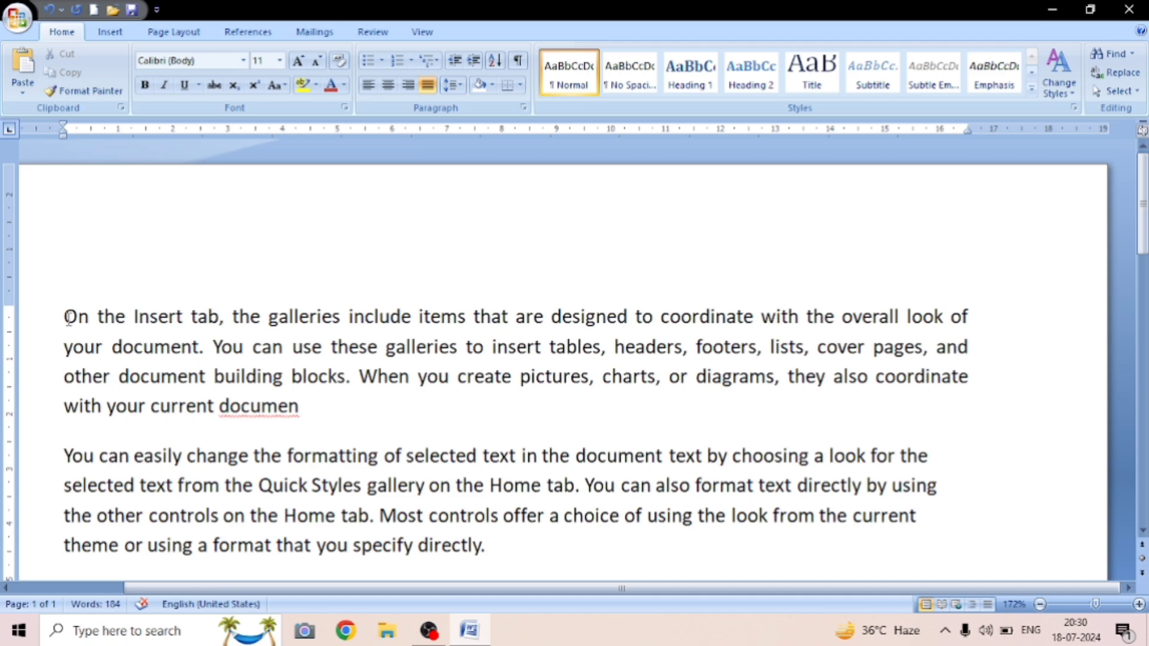
Apply all borders to the first line of the first paragraph and clear the selection.
left_click_drag(65, 317, 983, 292)
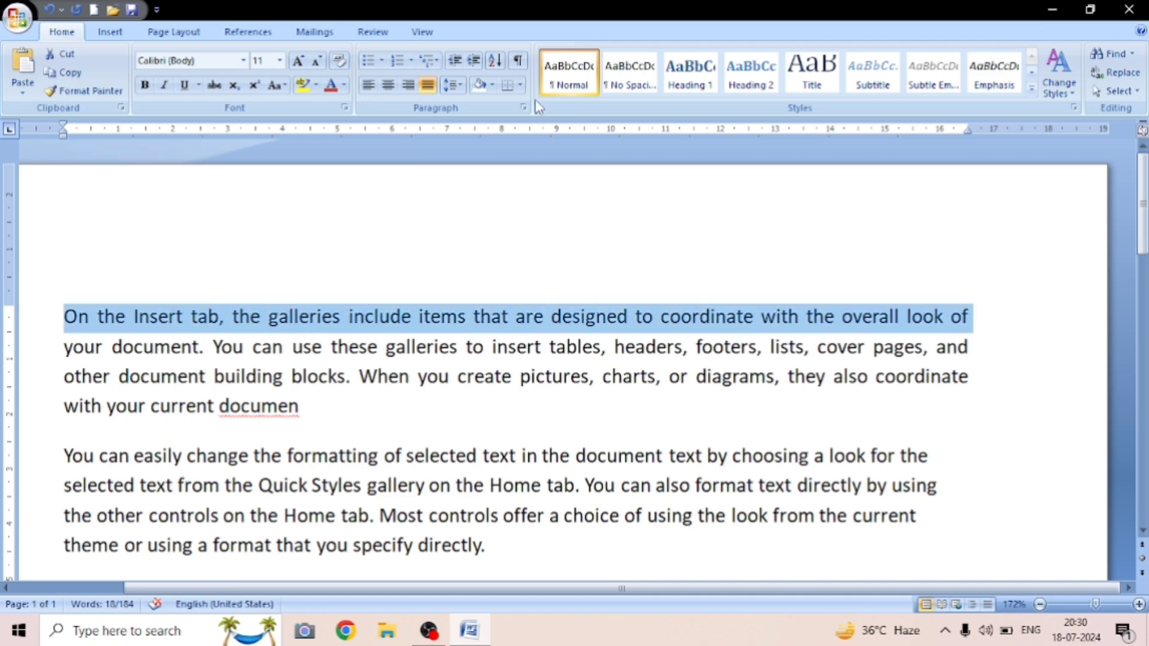
left_click(521, 85)
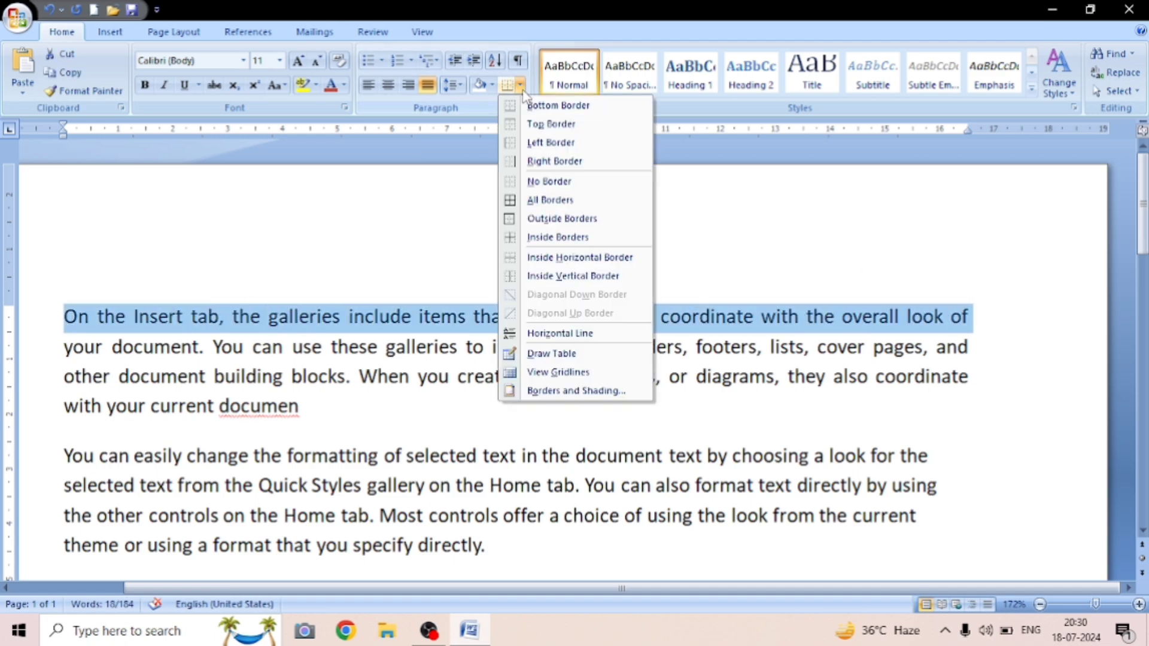
left_click(532, 201)
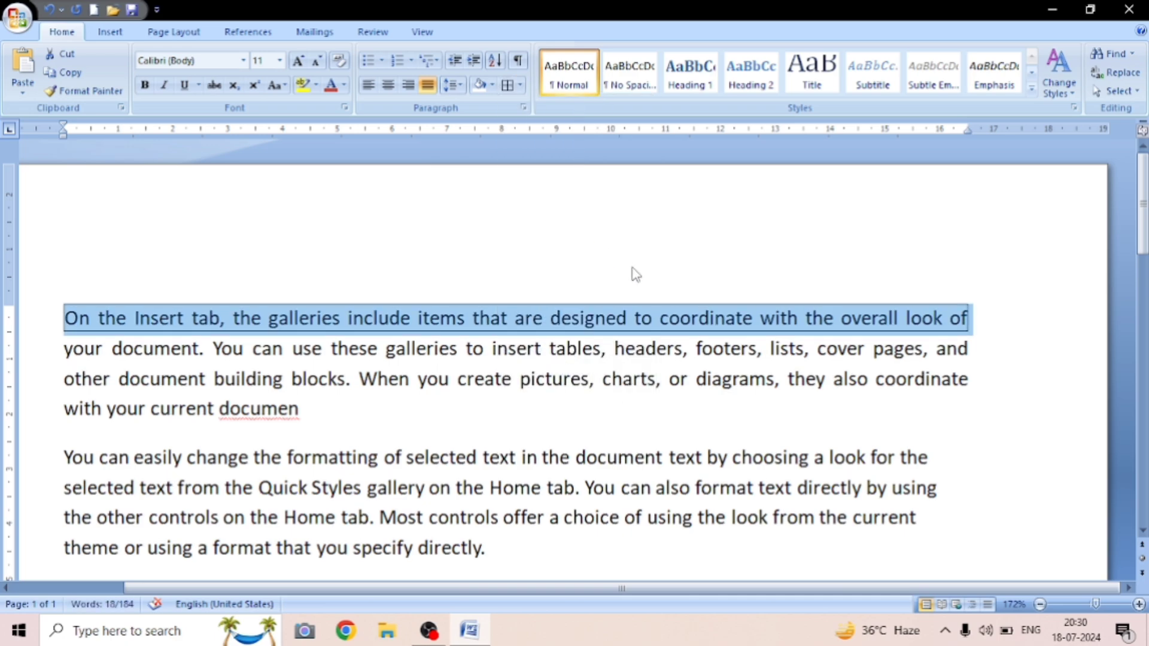
left_click(574, 326)
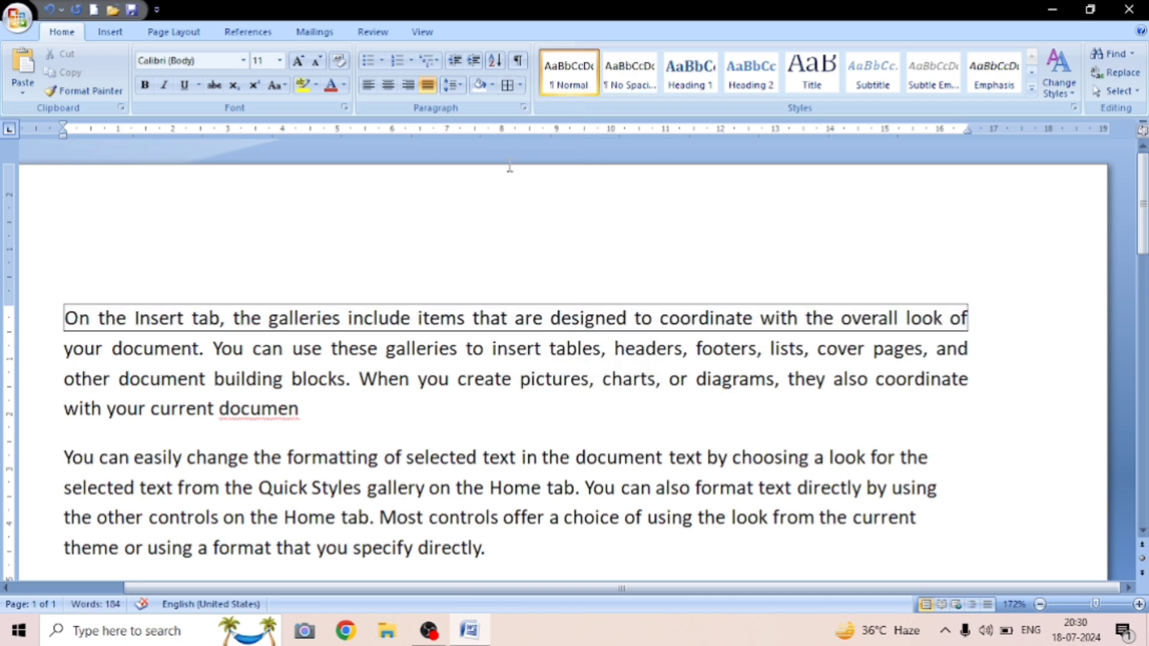
Shade the first paragraph with the standard yellow colour and undo the shading.
left_click(492, 85)
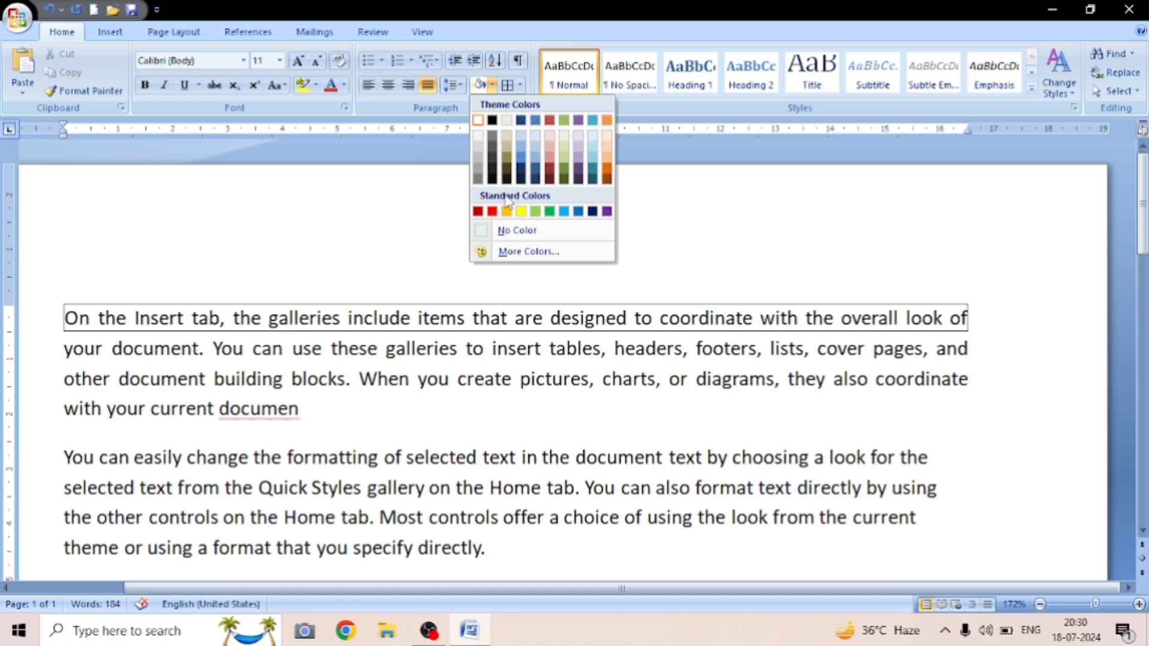
left_click(521, 211)
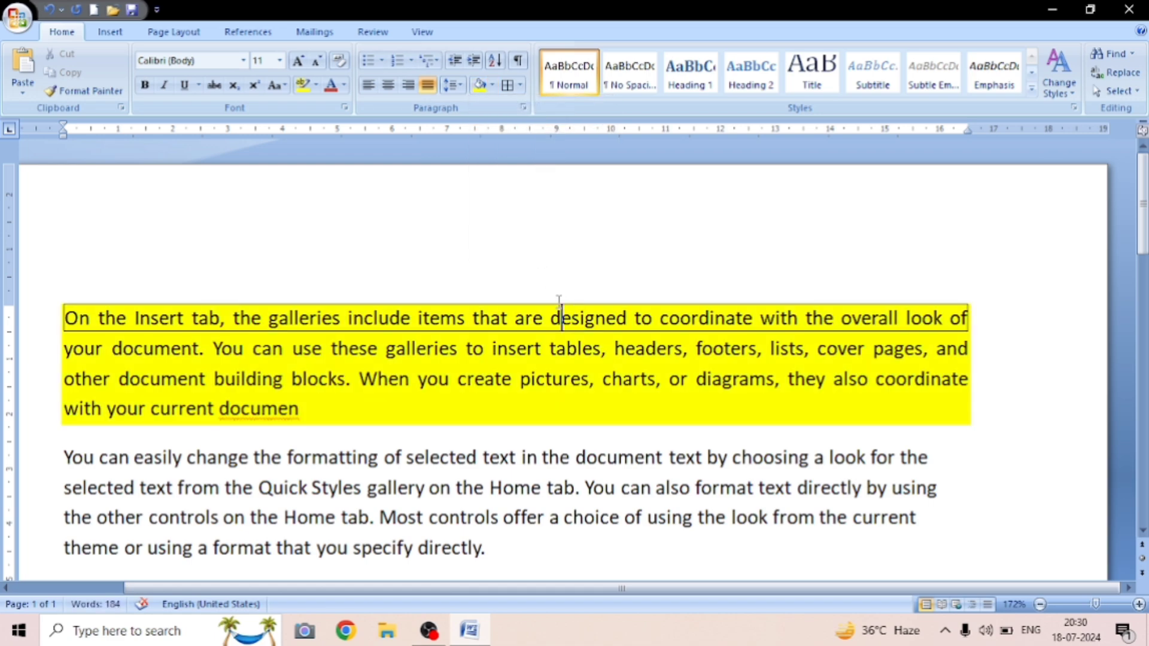
key("ctrl+z")
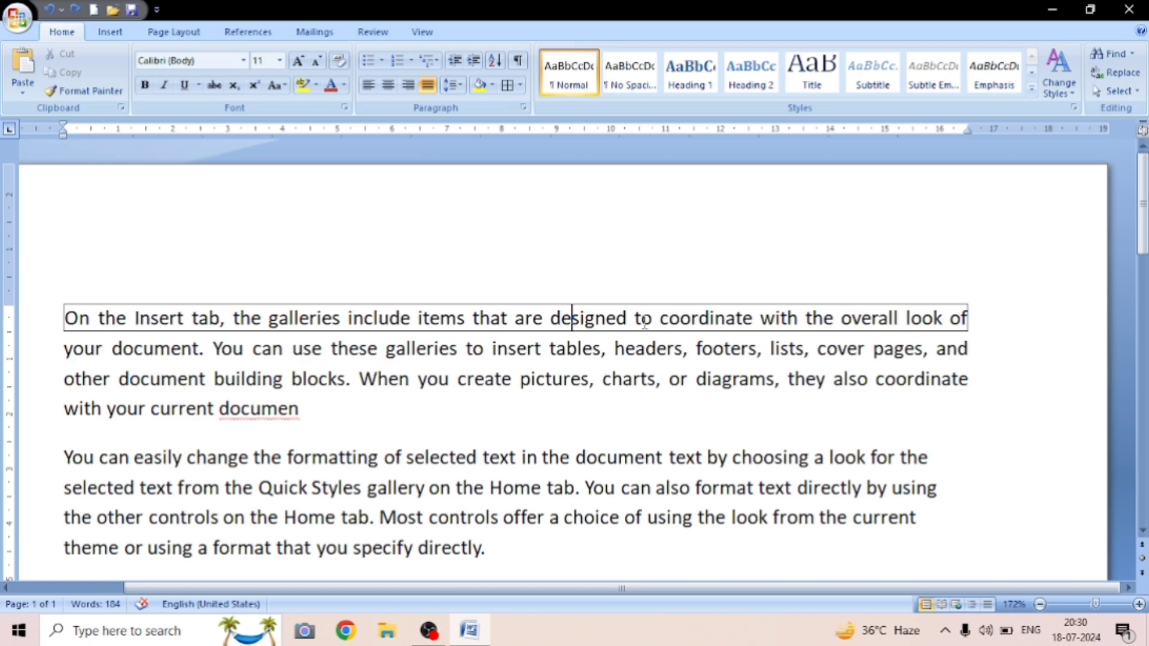
left_click(493, 86)
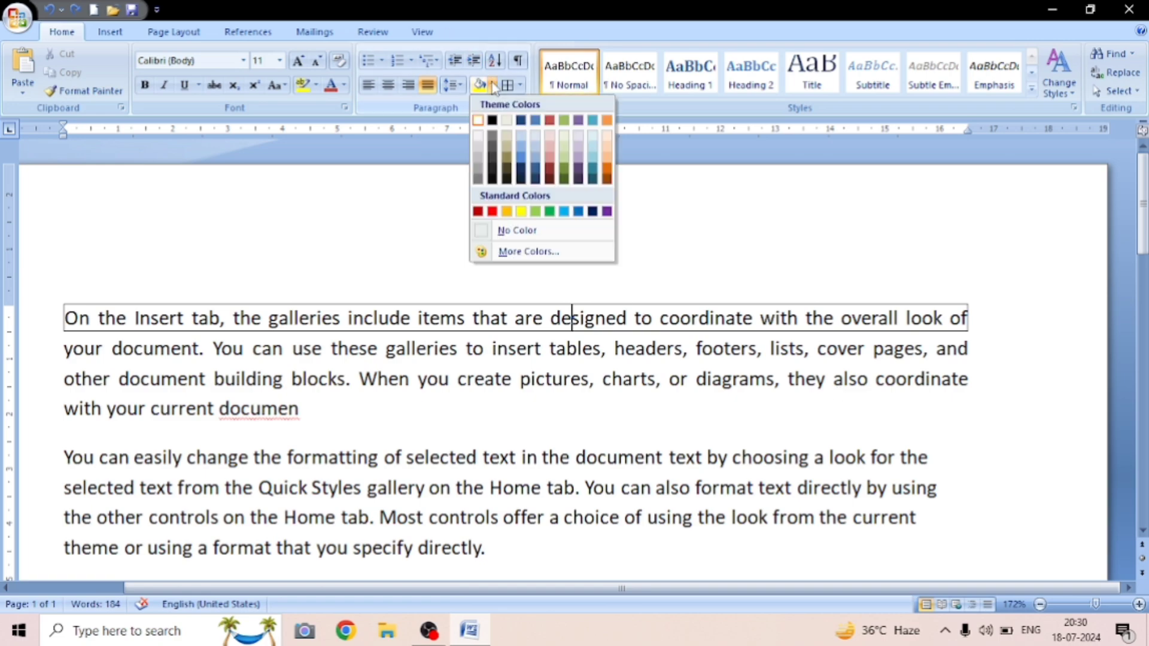
left_click(576, 295)
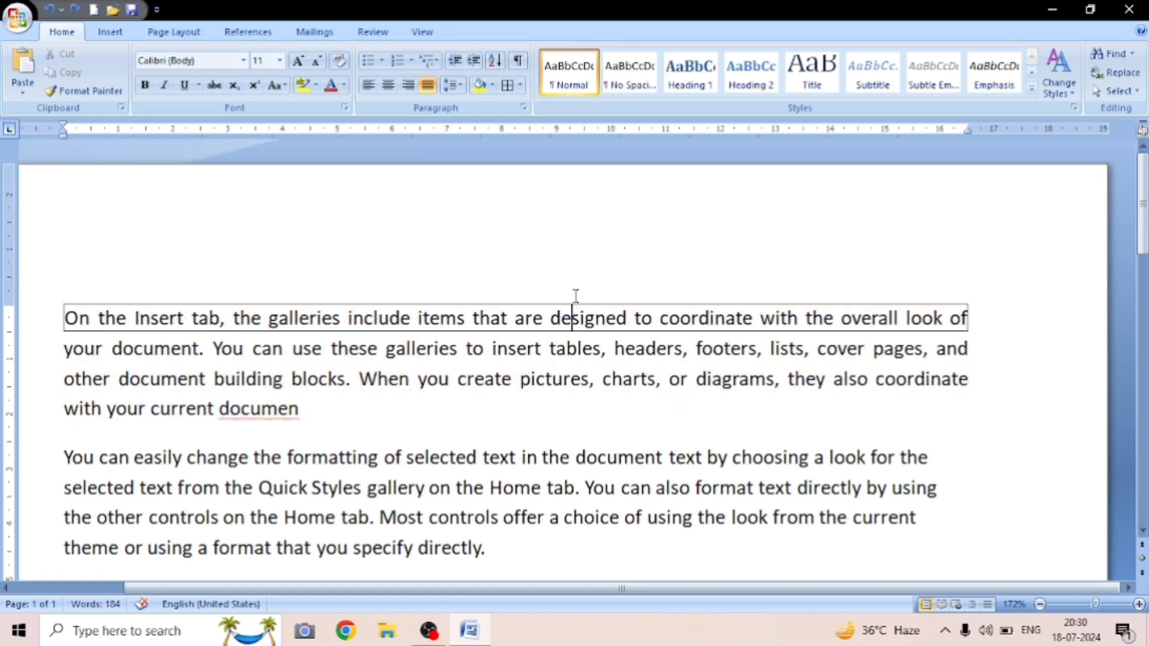
Apply all borders to every paragraph in the document and check the framed paragraphs down to the last one.
triple_click(263, 314)
left_click(175, 413)
key("ctrl+a")
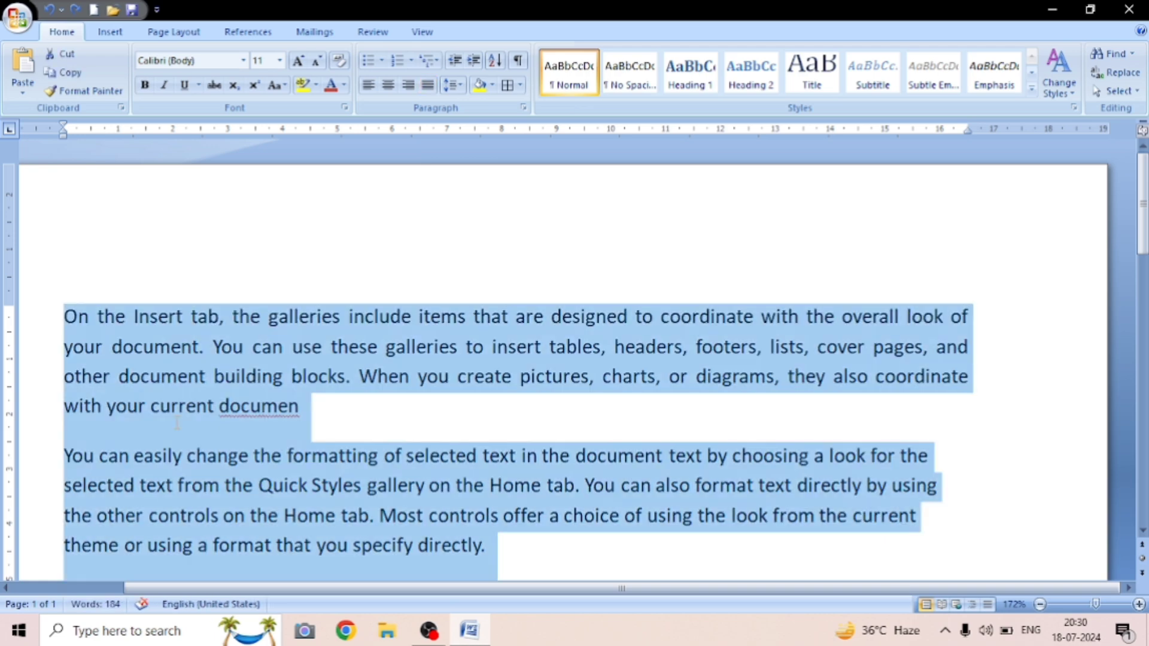
left_click(506, 85)
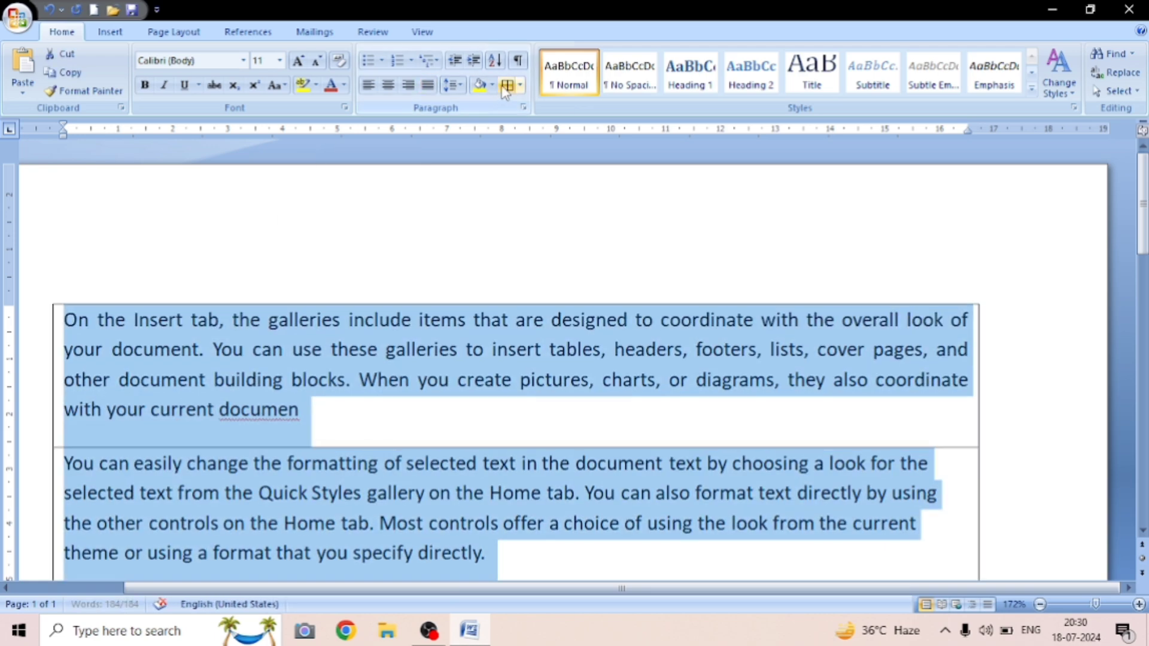
left_click(1002, 352)
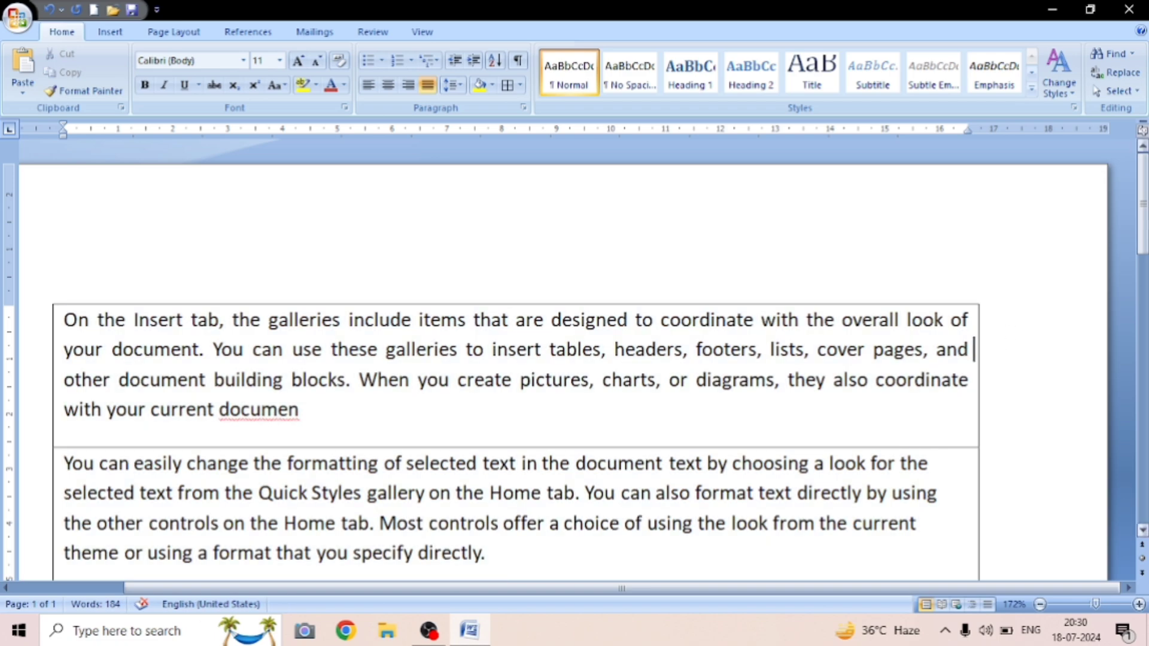
scroll(575, 359, "down", 4)
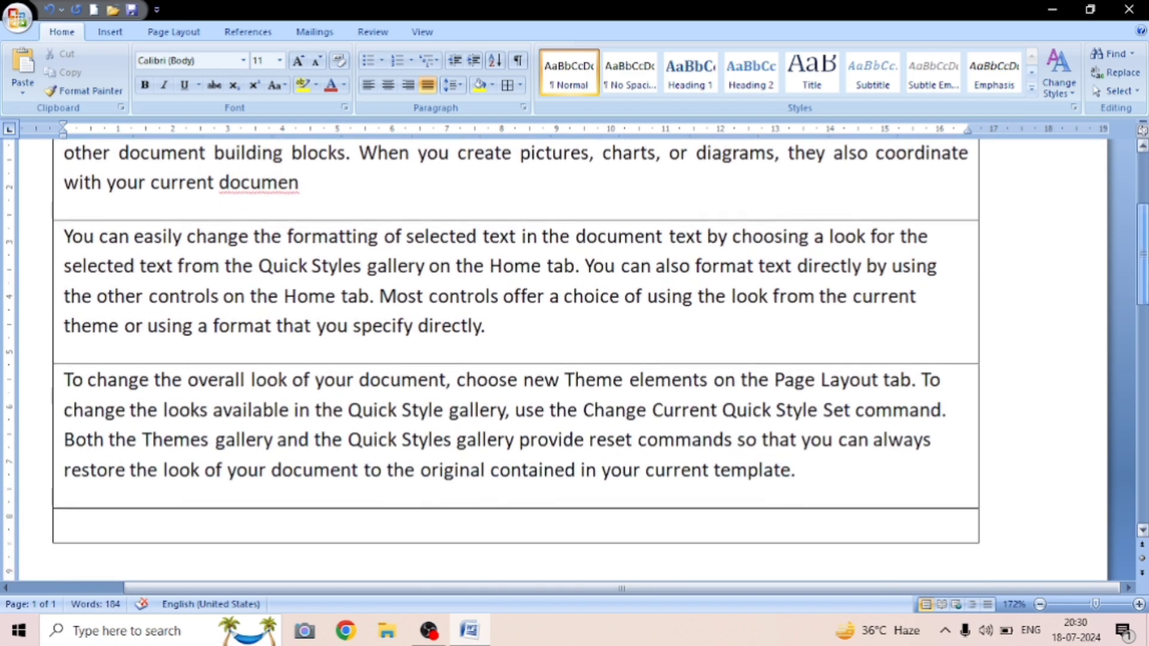
scroll(574, 359, "down", 2)
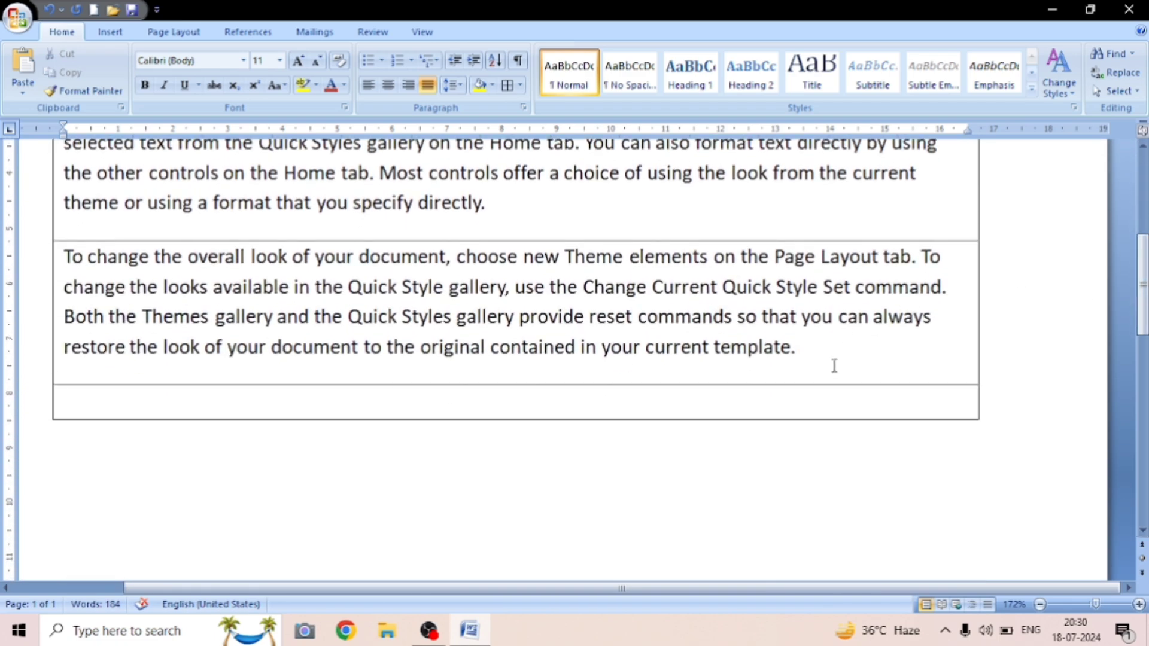
Shade the empty last bordered paragraph and the first paragraph yellow.
left_click(823, 405)
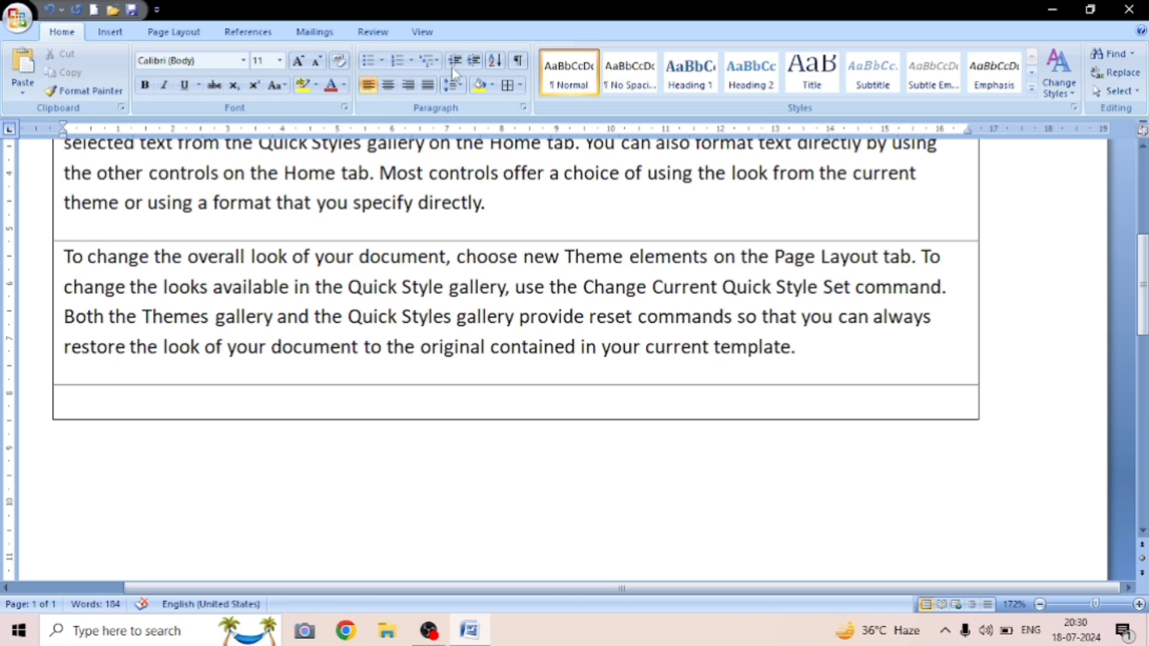
left_click(480, 86)
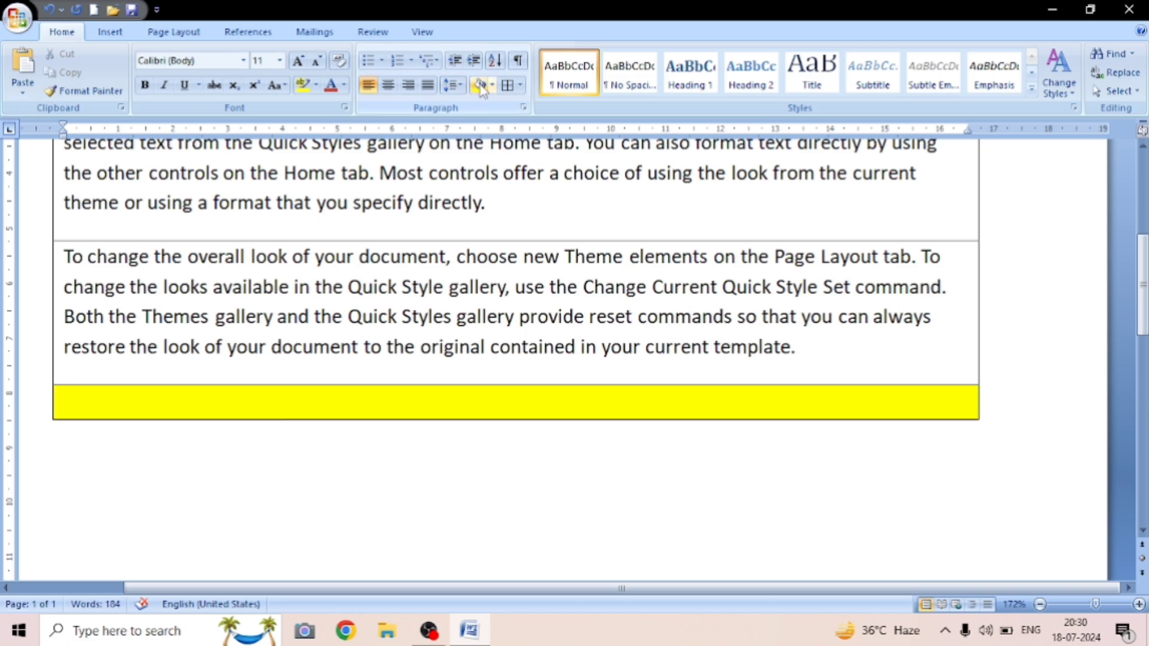
left_click_drag(1142, 287, 1143, 204)
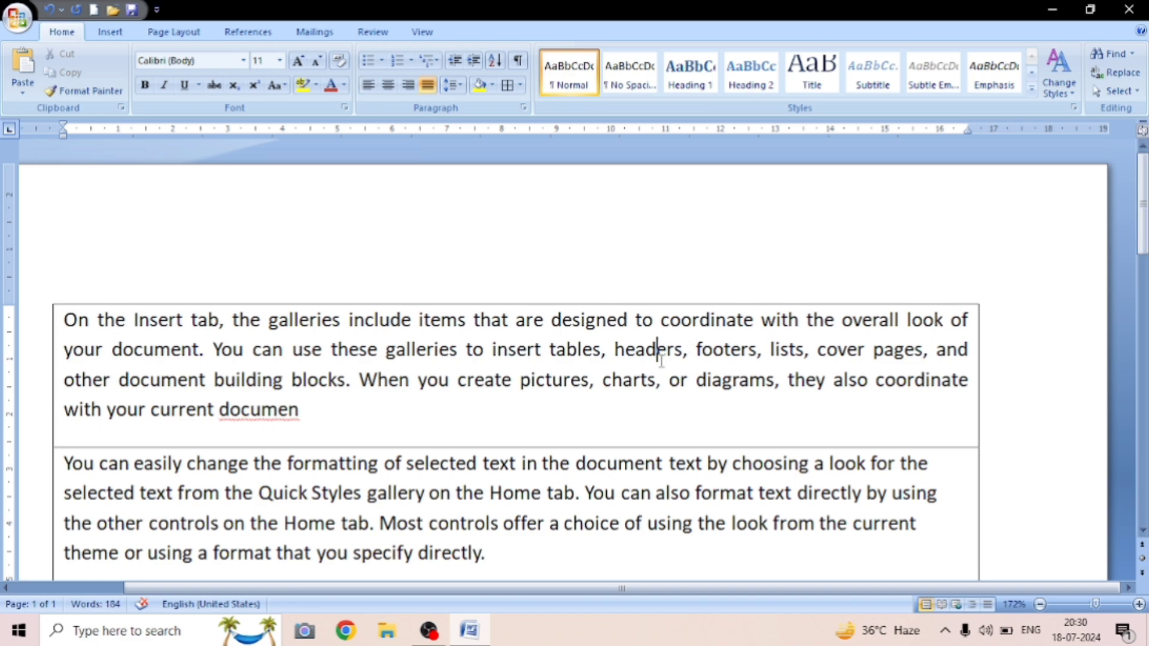
left_click(480, 86)
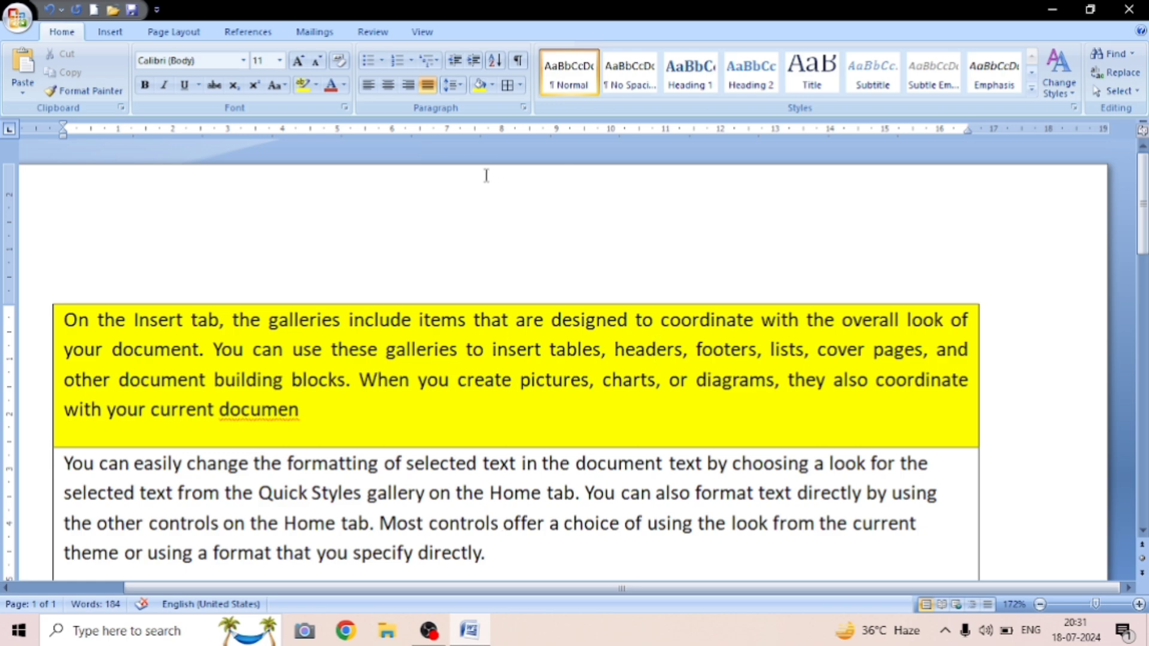
Delete the entire content of the document.
left_click(520, 85)
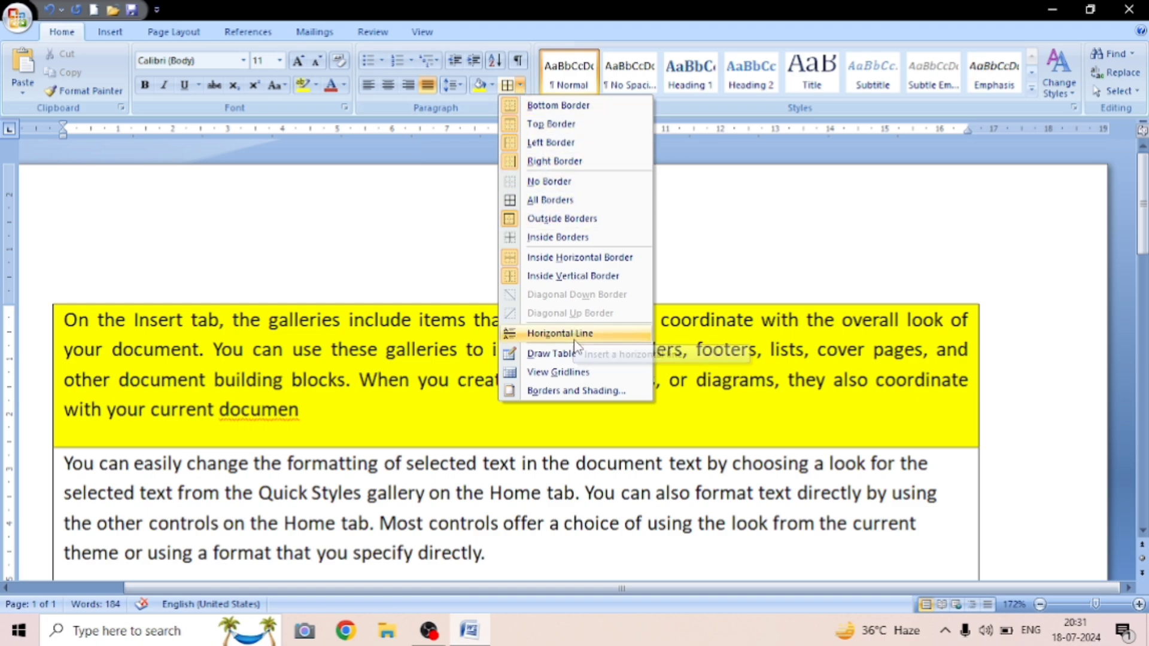
left_click(753, 276)
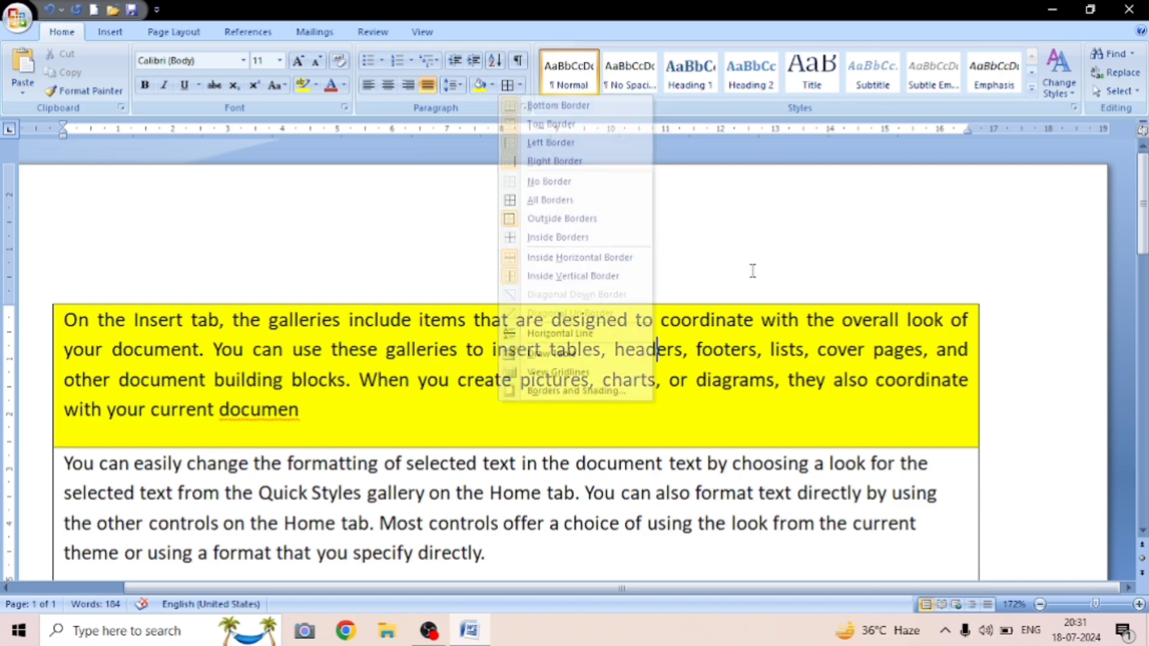
key("ctrl+a")
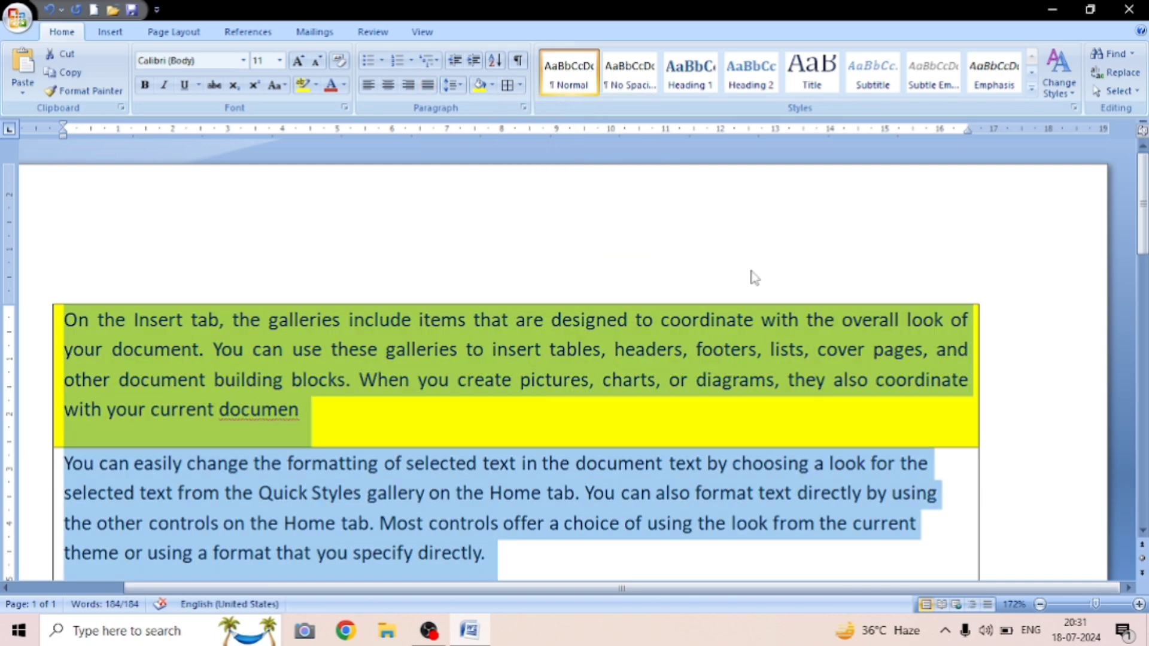
key("Delete")
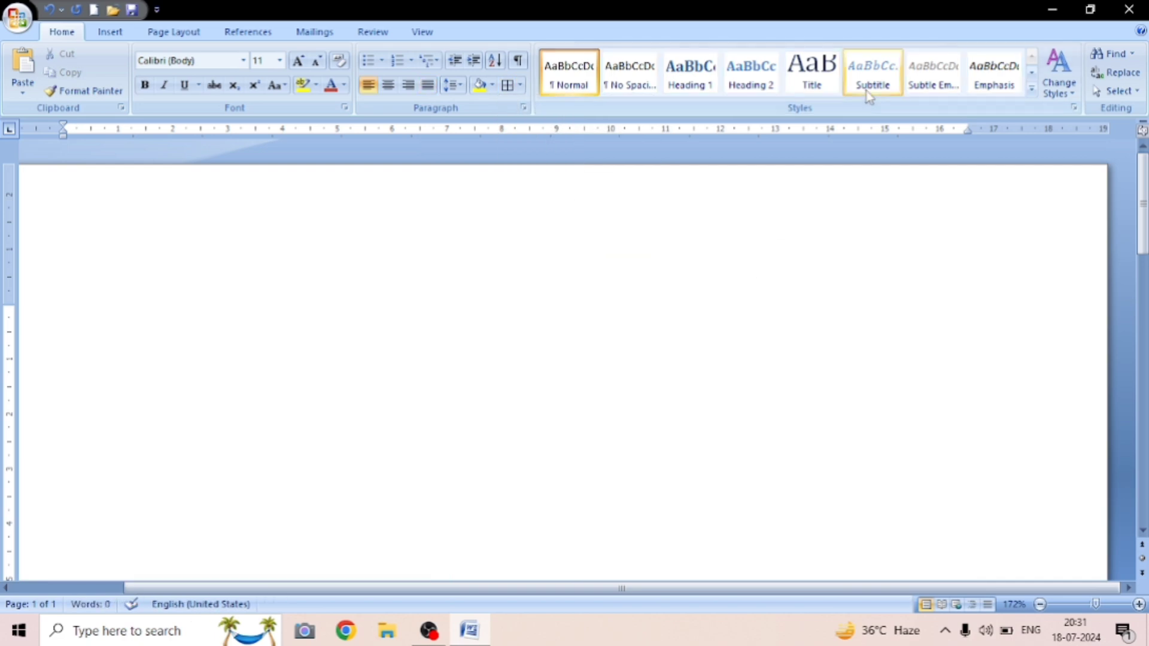
Draw a table across the page with Draw Table, adding two column lines near its left end and a row line through the first two columns.
left_click(521, 85)
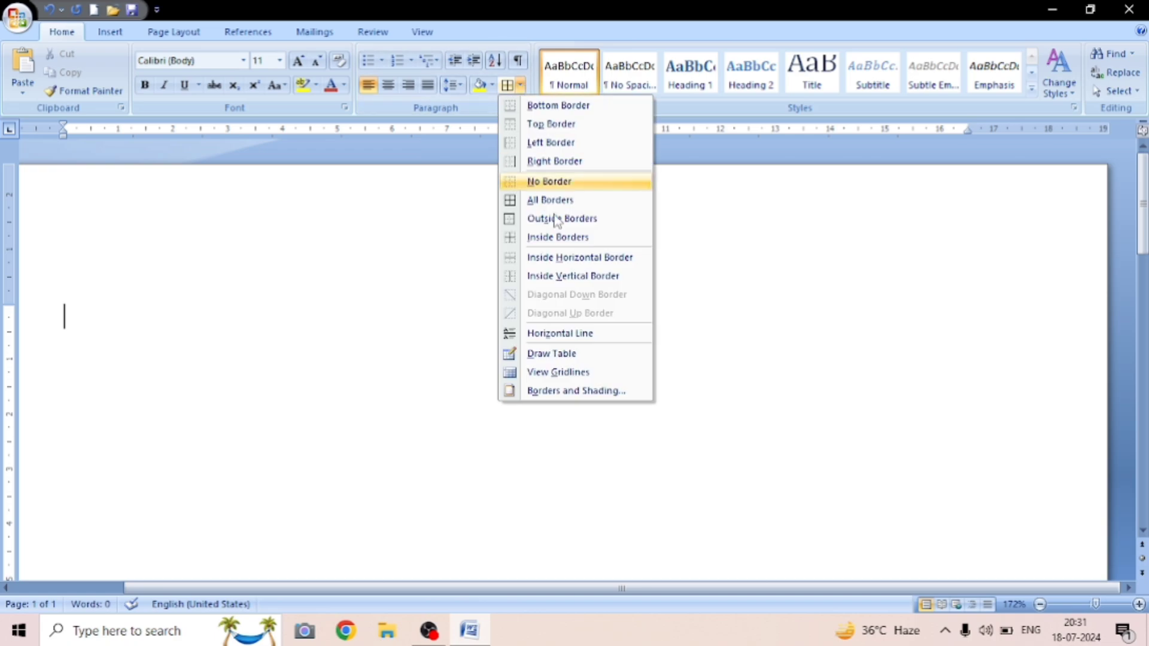
left_click(572, 354)
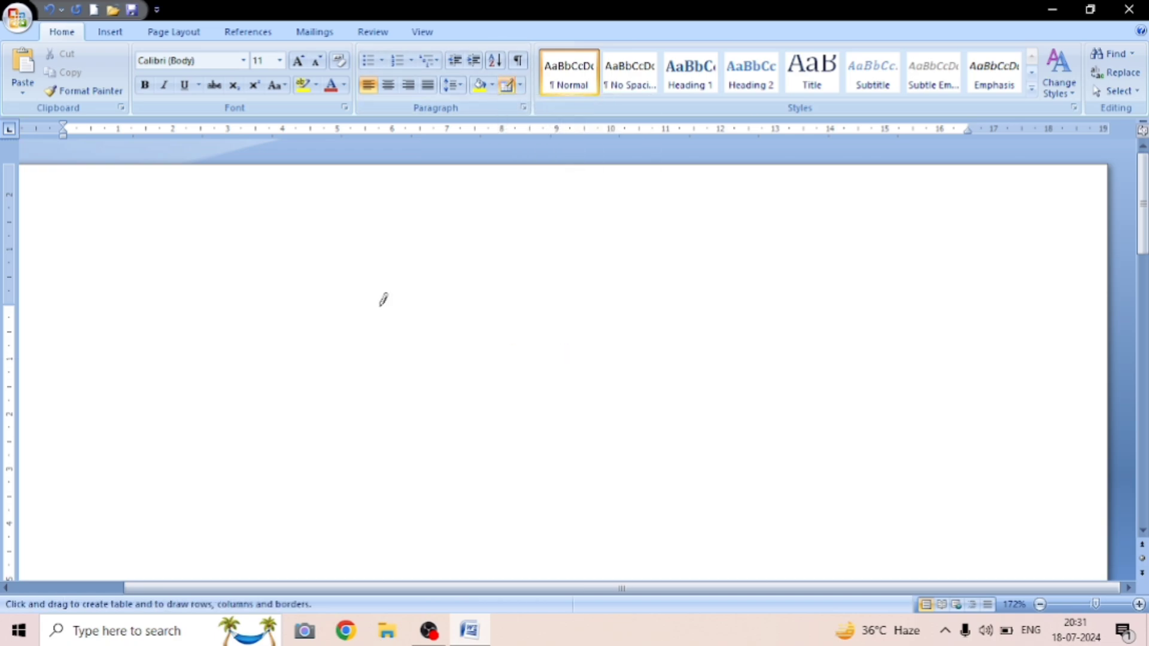
mouse_move(85, 228)
left_mouse_down()
mouse_move(390, 337)
mouse_move(790, 388)
mouse_move(1053, 371)
left_mouse_up()
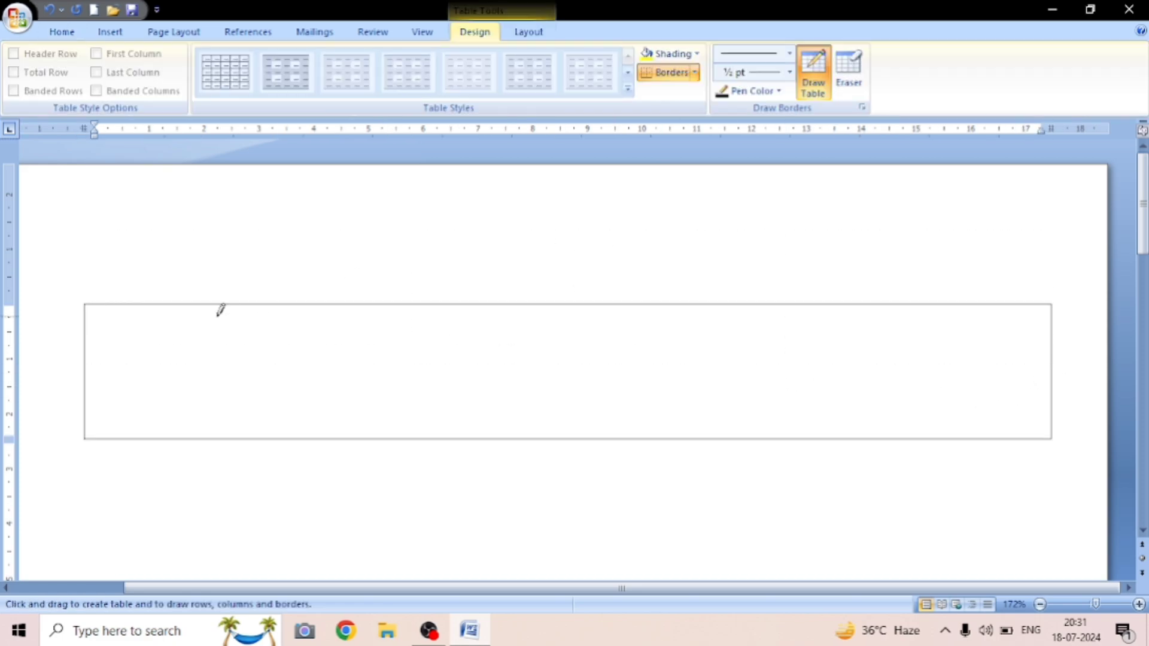
left_click_drag(189, 305, 205, 411)
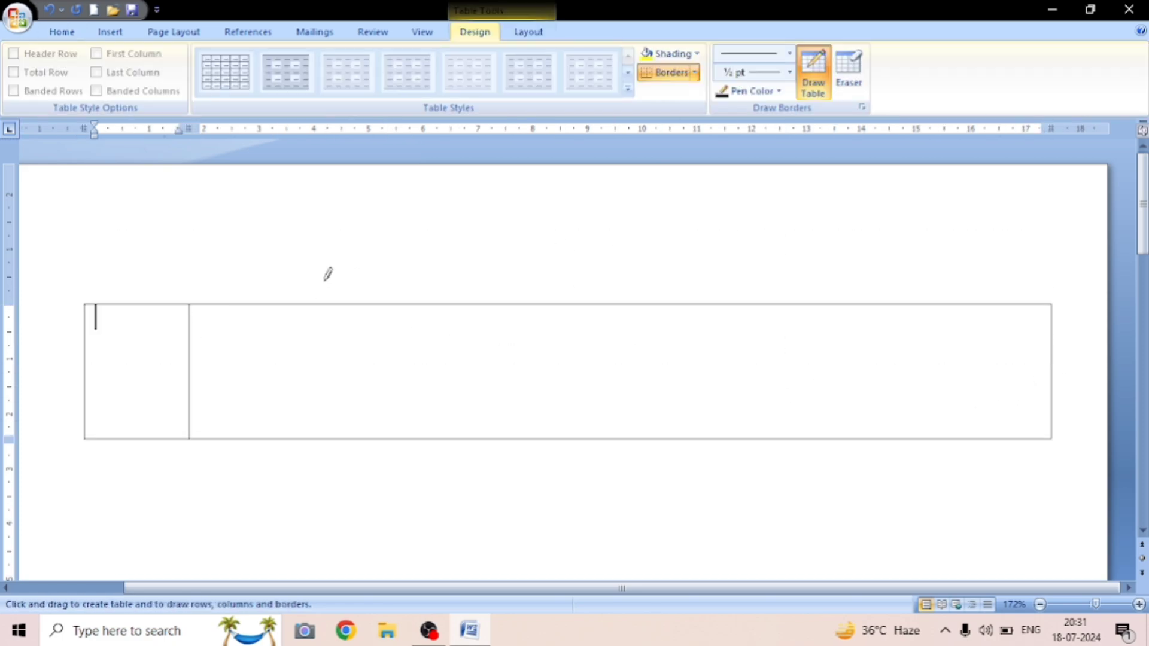
left_click_drag(319, 304, 326, 440)
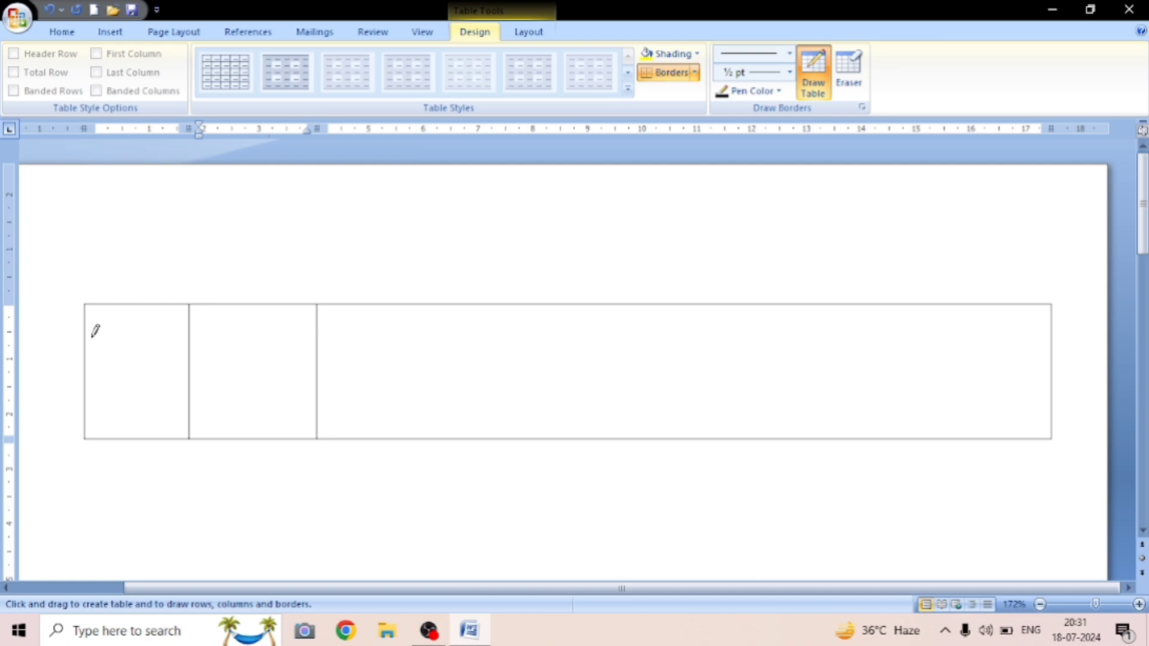
left_click_drag(90, 333, 270, 323)
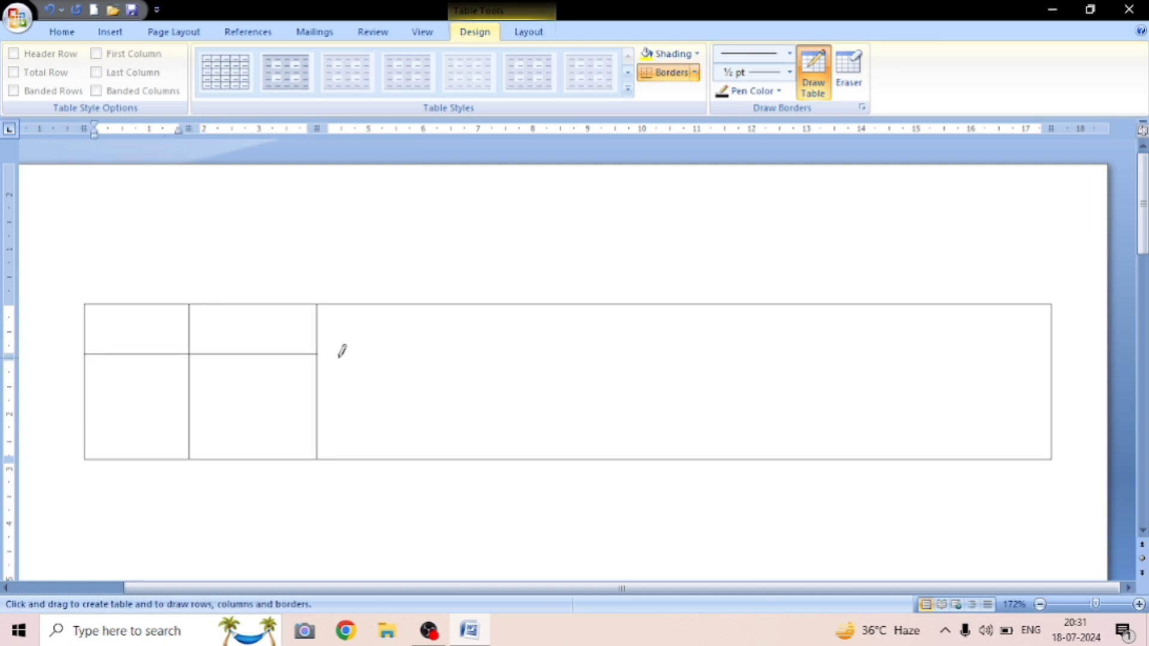
Split the table's wide last cell with a horizontal line and divide its lower part into four cells.
left_click_drag(338, 389, 865, 390)
left_click_drag(631, 407, 630, 472)
left_click_drag(485, 405, 485, 473)
left_click_drag(828, 405, 835, 476)
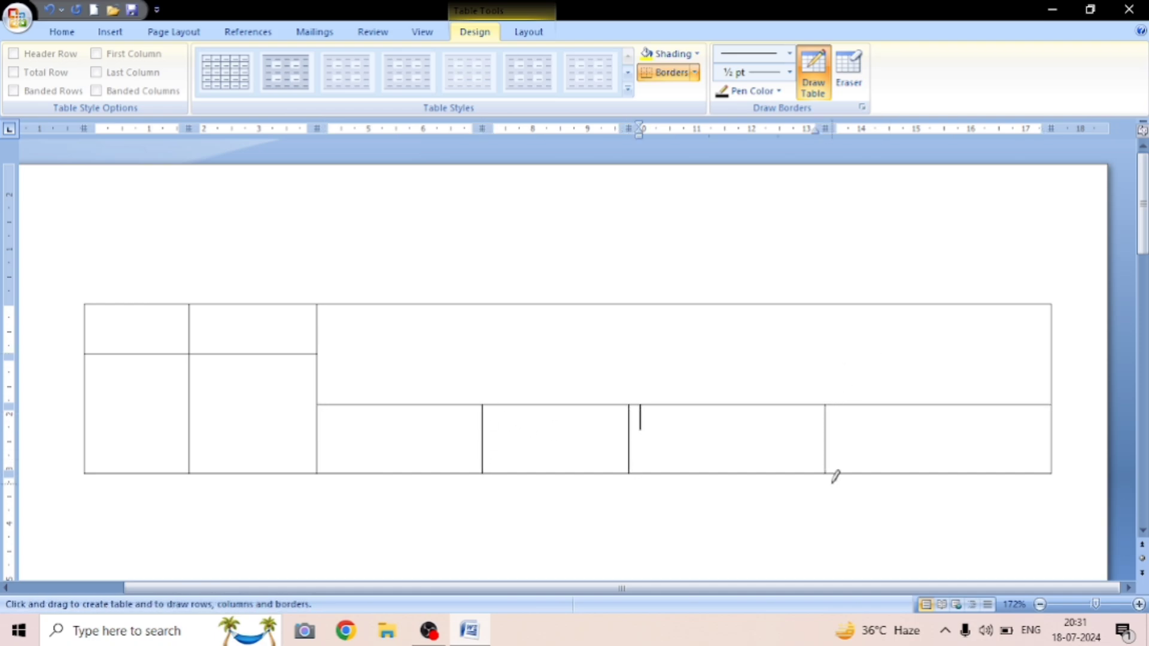
Undo all the drawn table lines until the page is blank.
key("ctrl+z")
key("ctrl+z")
key("ctrl+z")
key("ctrl+z")
key("ctrl+z")
key("ctrl+z")
key("ctrl+z")
key("ctrl+z")
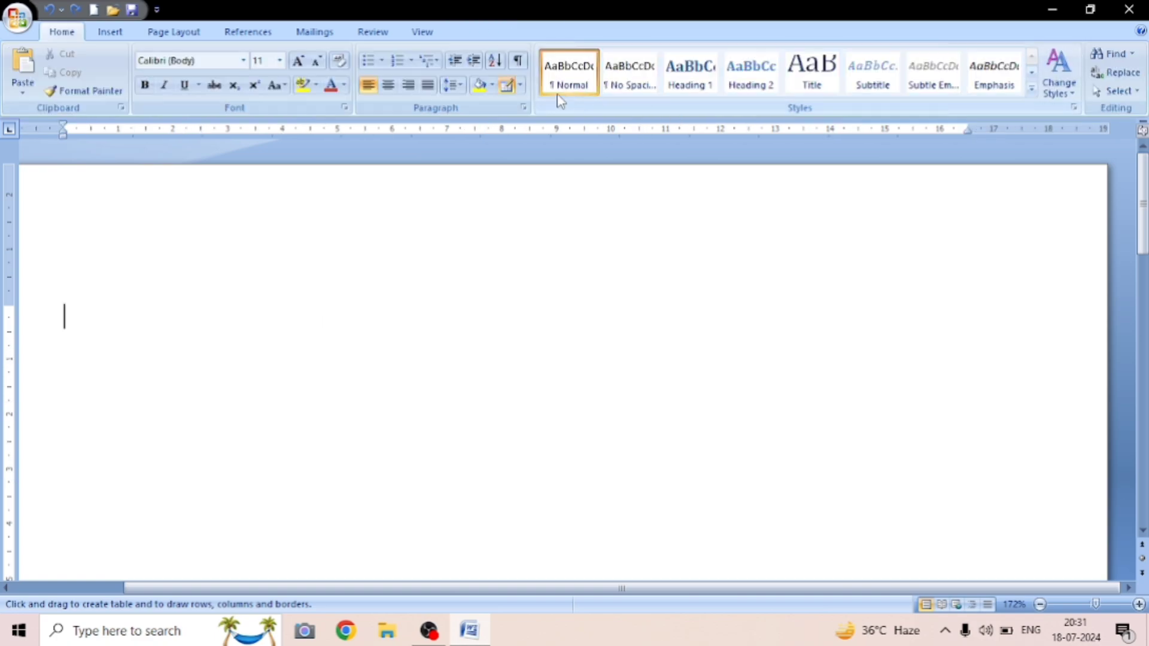
Apply all borders to the empty paragraph and remove them with No Border.
left_click(518, 89)
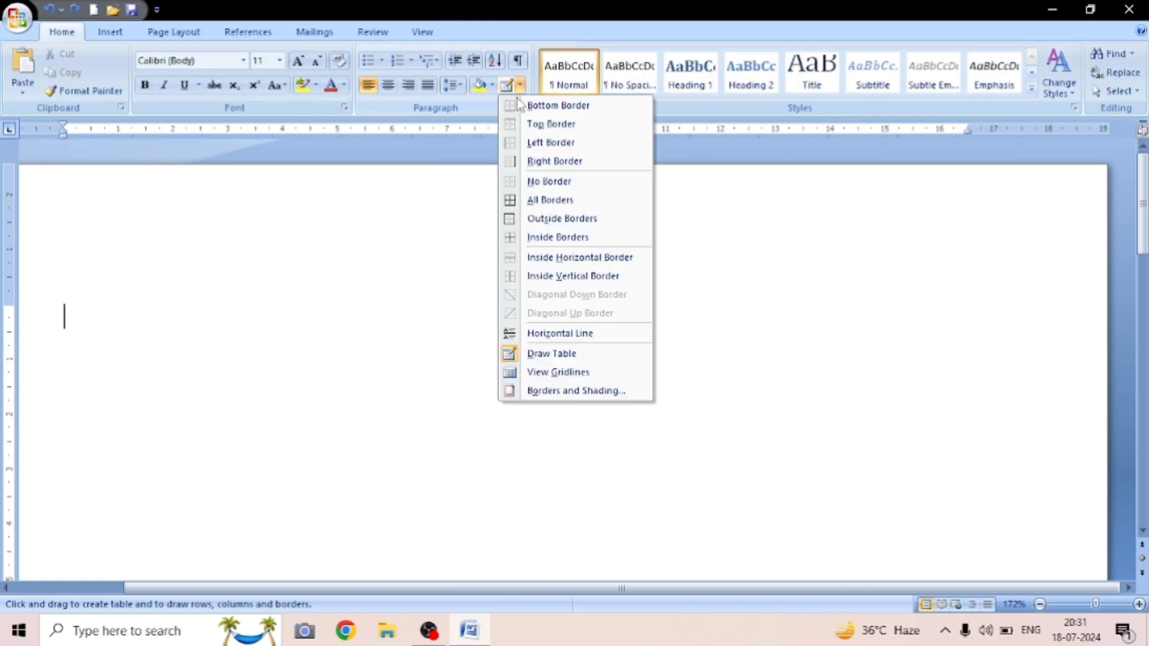
left_click(524, 207)
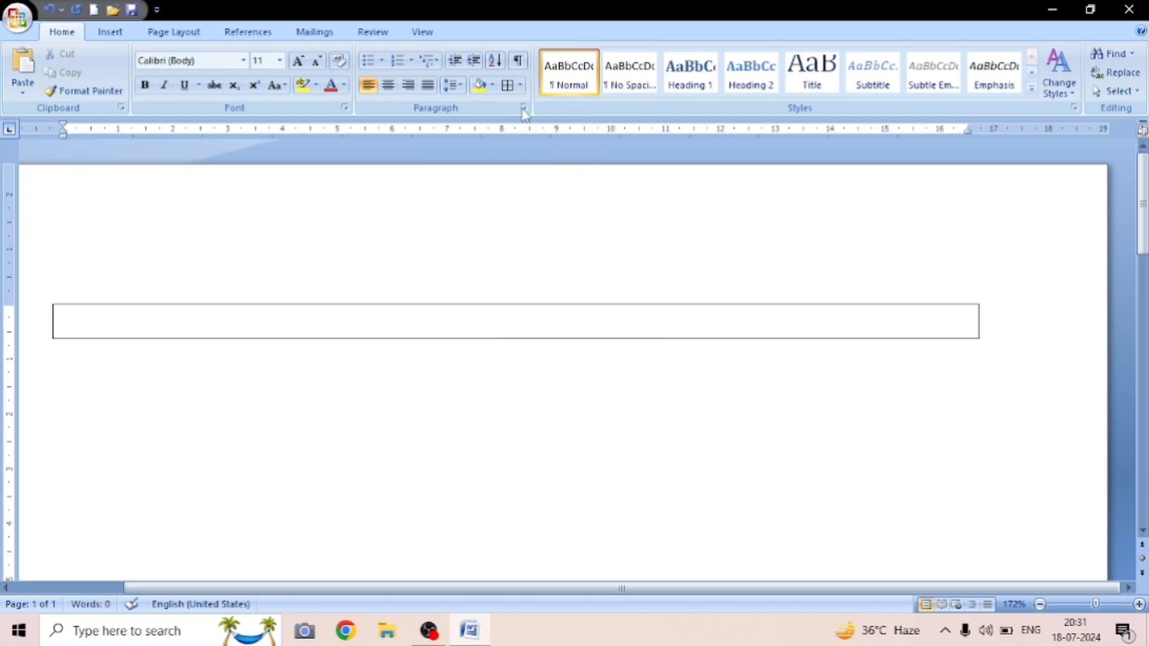
left_click(521, 86)
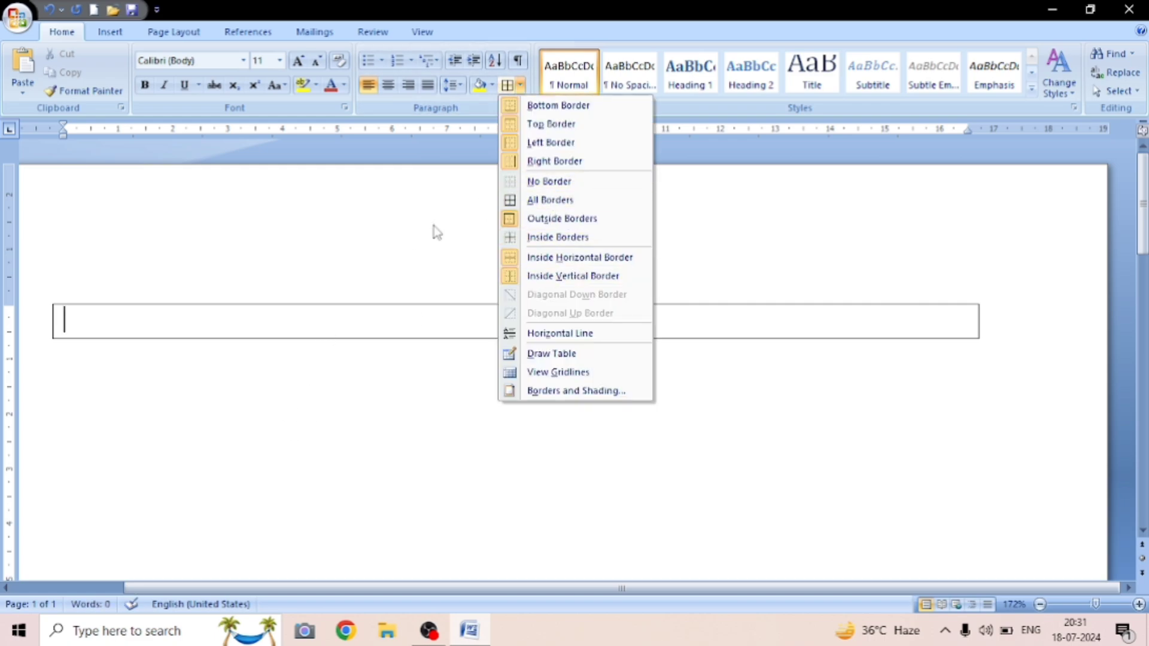
left_click(549, 182)
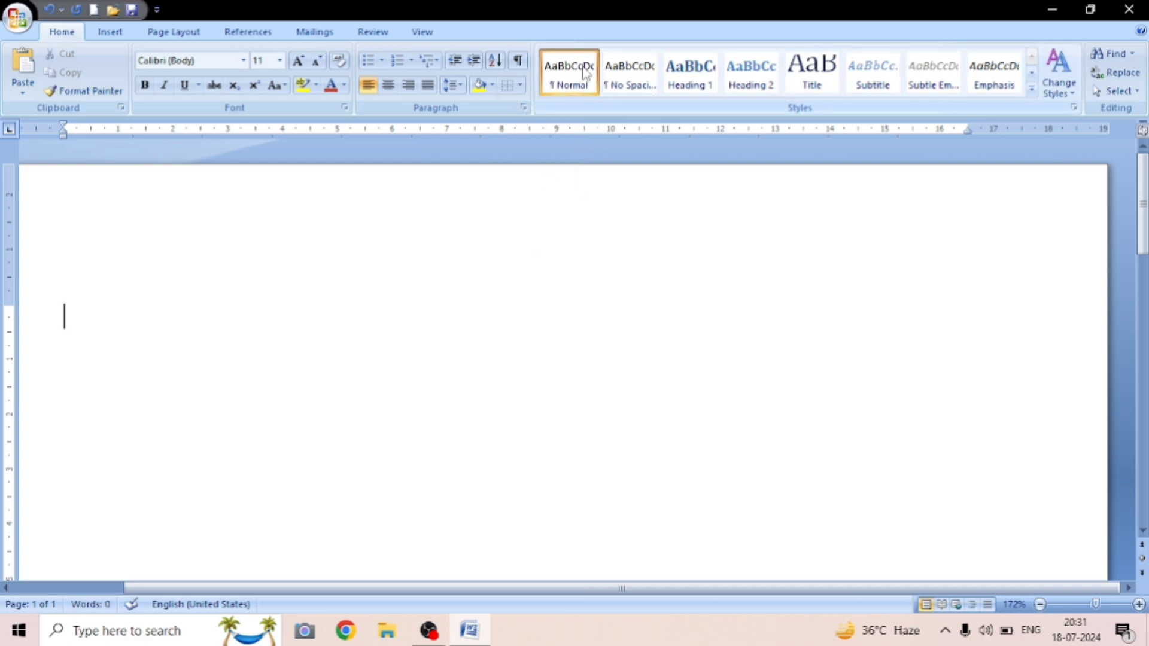
Generate sample paragraphs of placeholder text in the empty document.
key("Return")
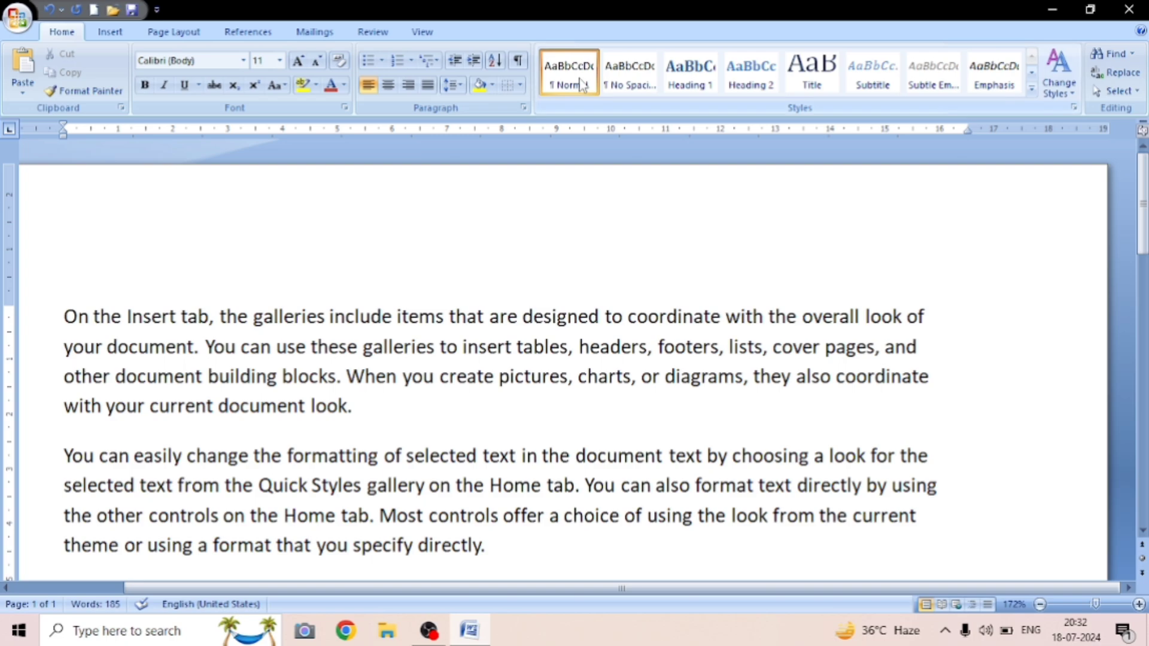
Apply the No Spacing style and each heading style from Heading 1 through Heading 6 in turn to all the text.
key("ctrl+a")
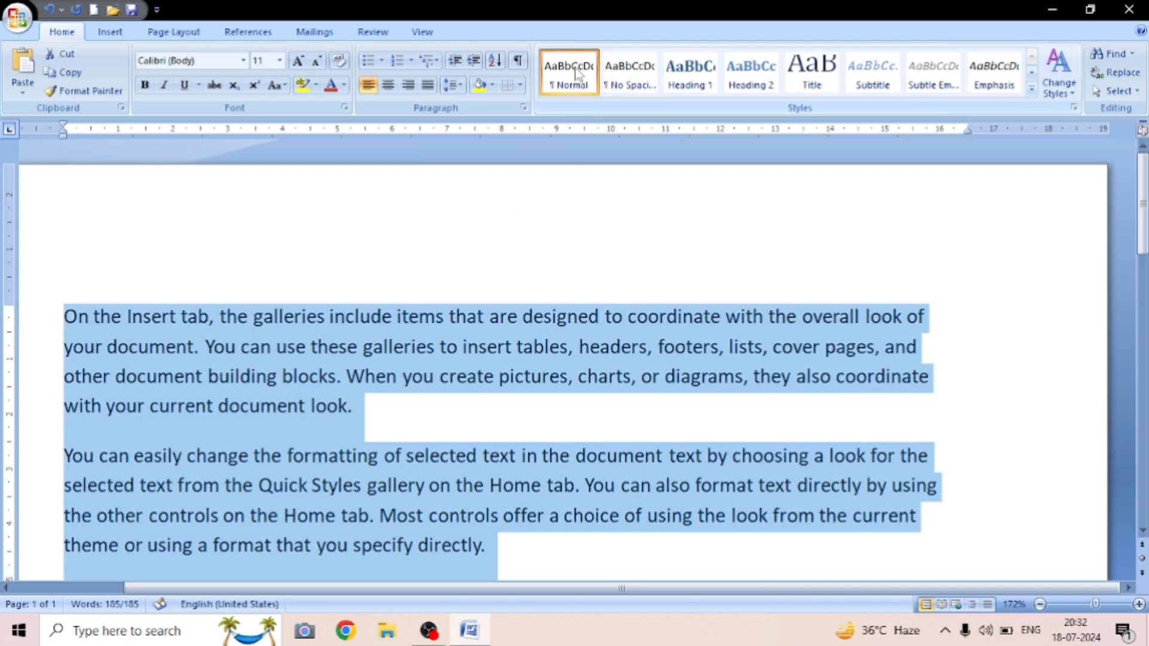
left_click(628, 75)
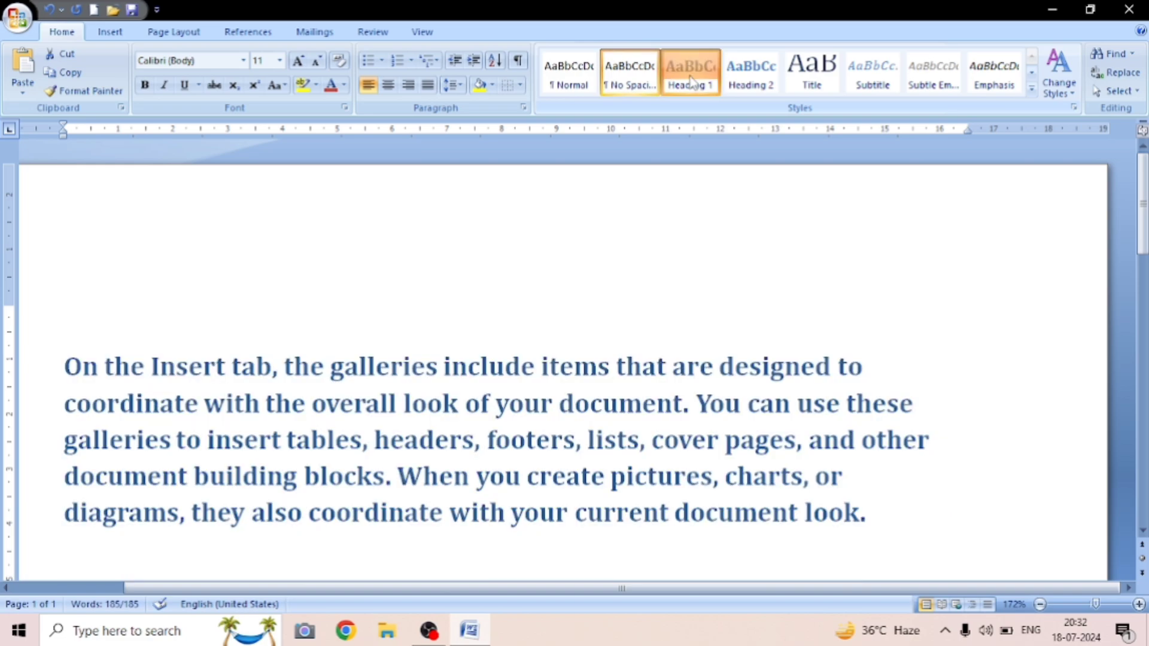
left_click(690, 76)
left_click(750, 77)
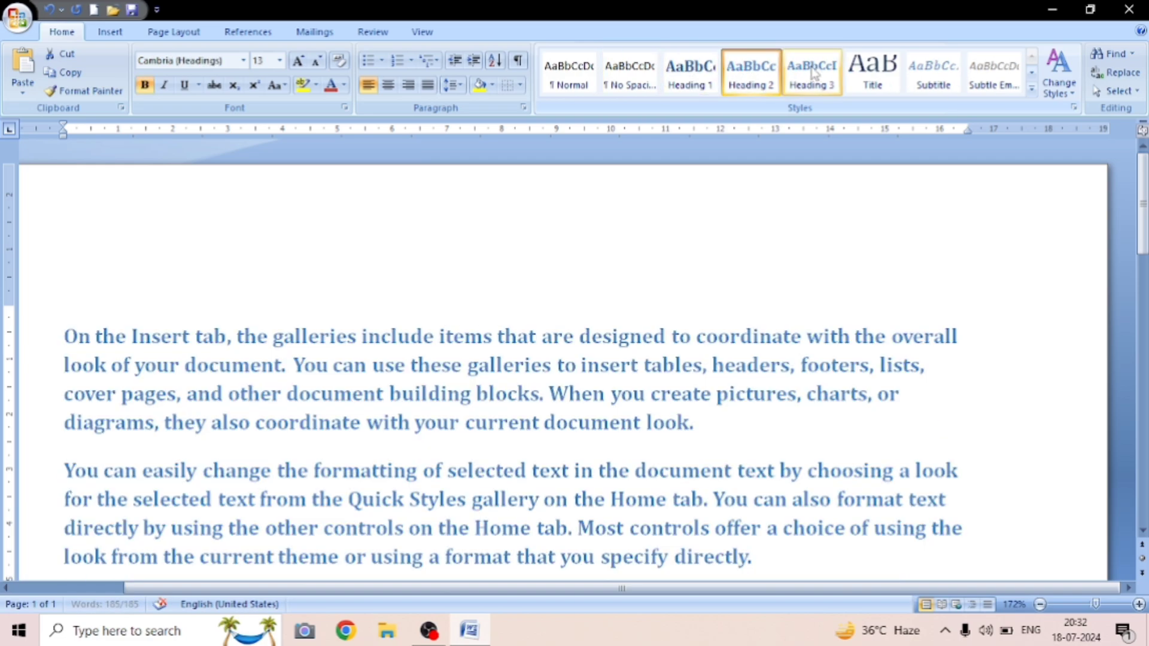
left_click(812, 73)
left_click(874, 67)
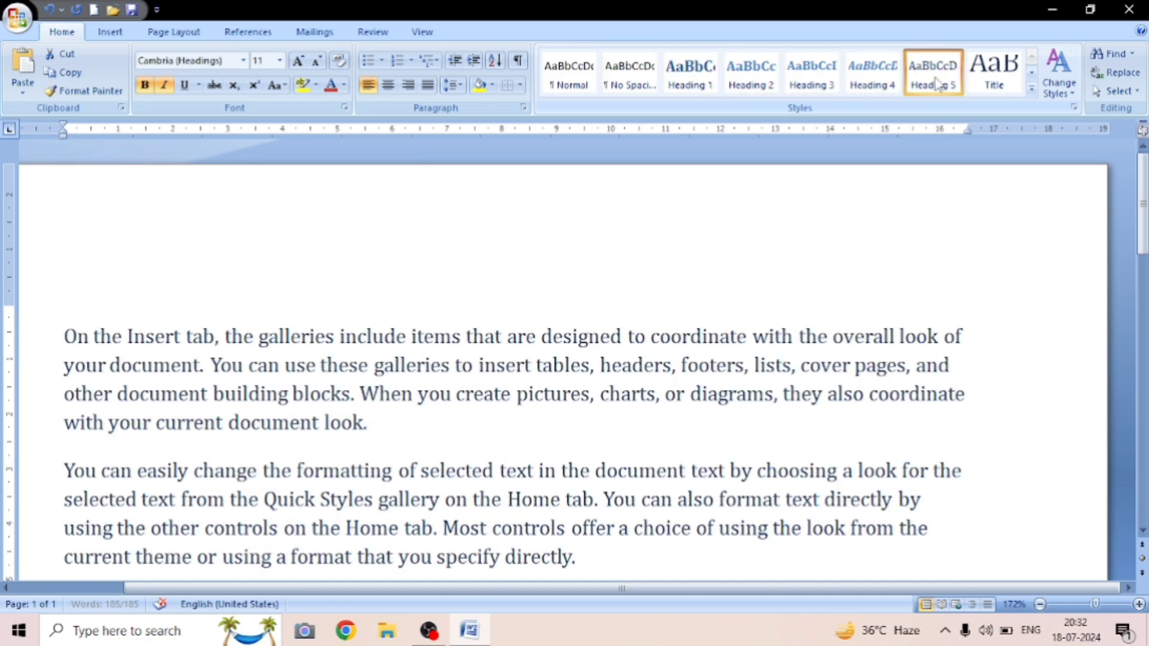
left_click(942, 81)
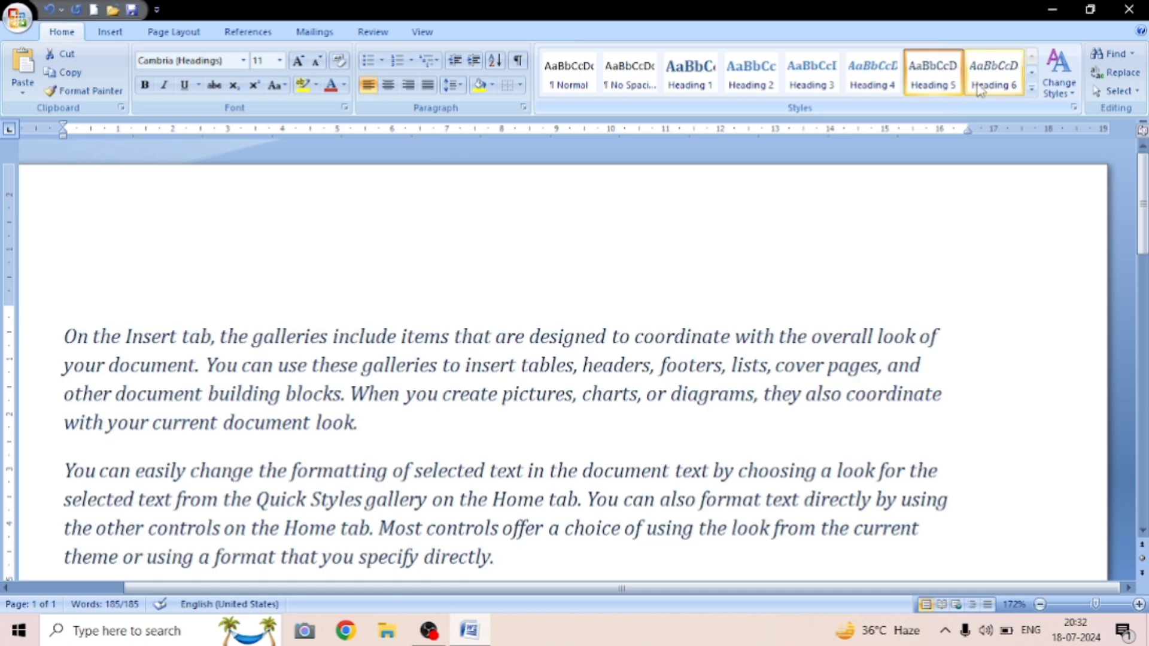
left_click(979, 90)
scroll(562, 358, "down", 3)
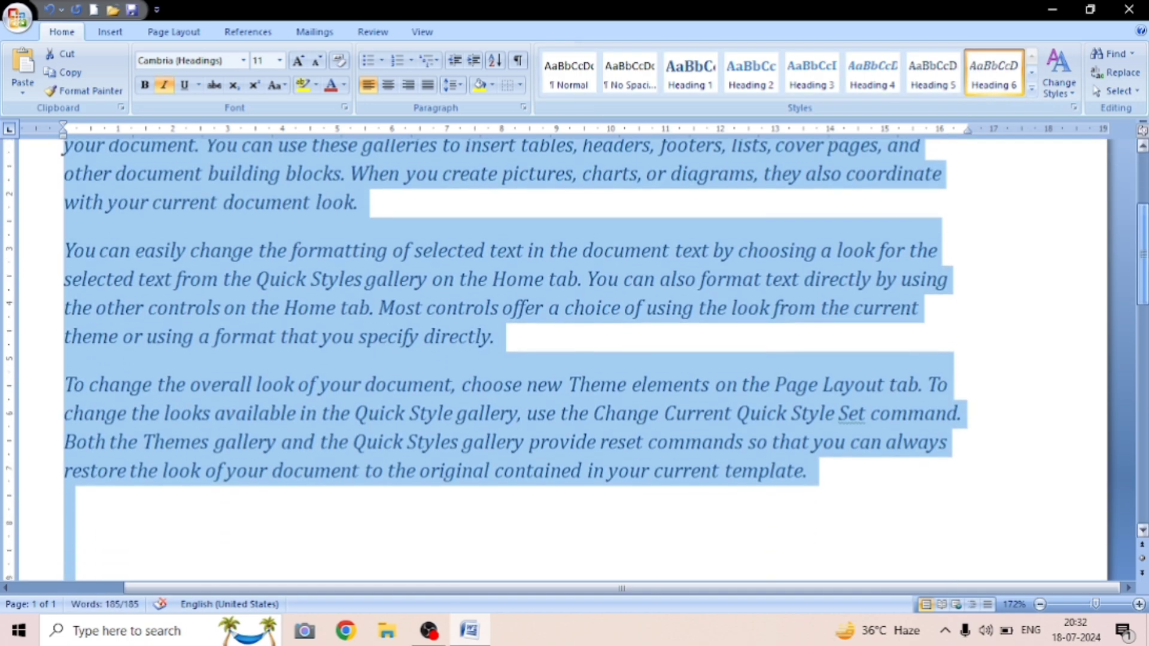
scroll(1029, 276, "down", 2)
left_click(1029, 276)
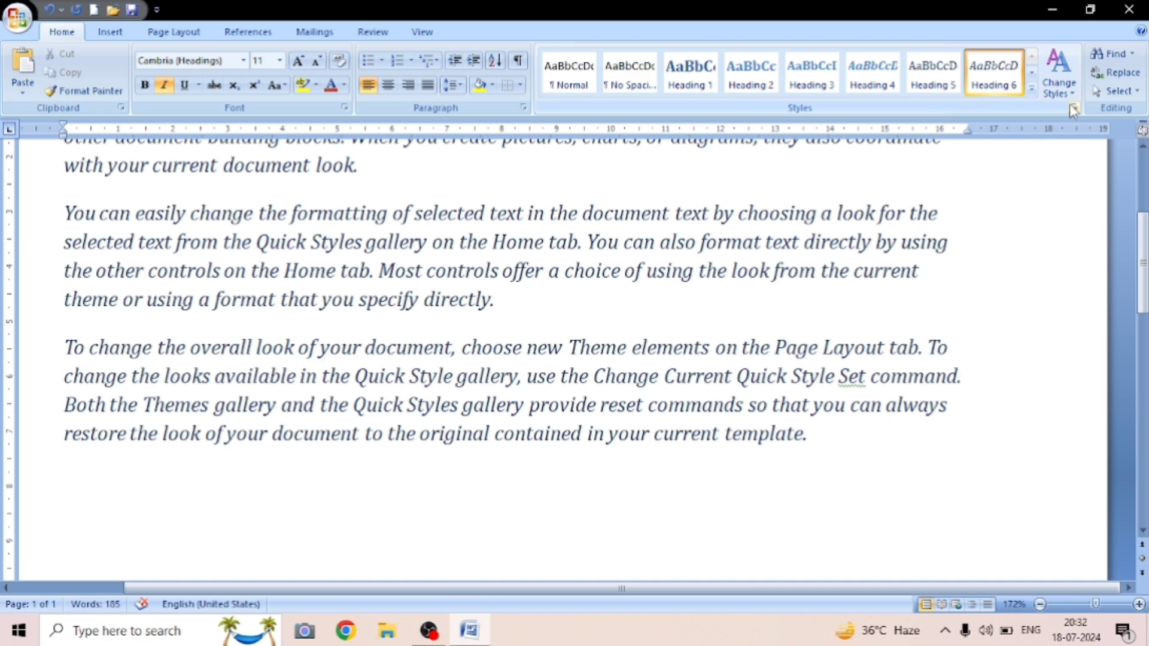
Try the Subtle Reference style at the cursor and Intense Reference on the first paragraph, and undo the latter.
left_click(1032, 91)
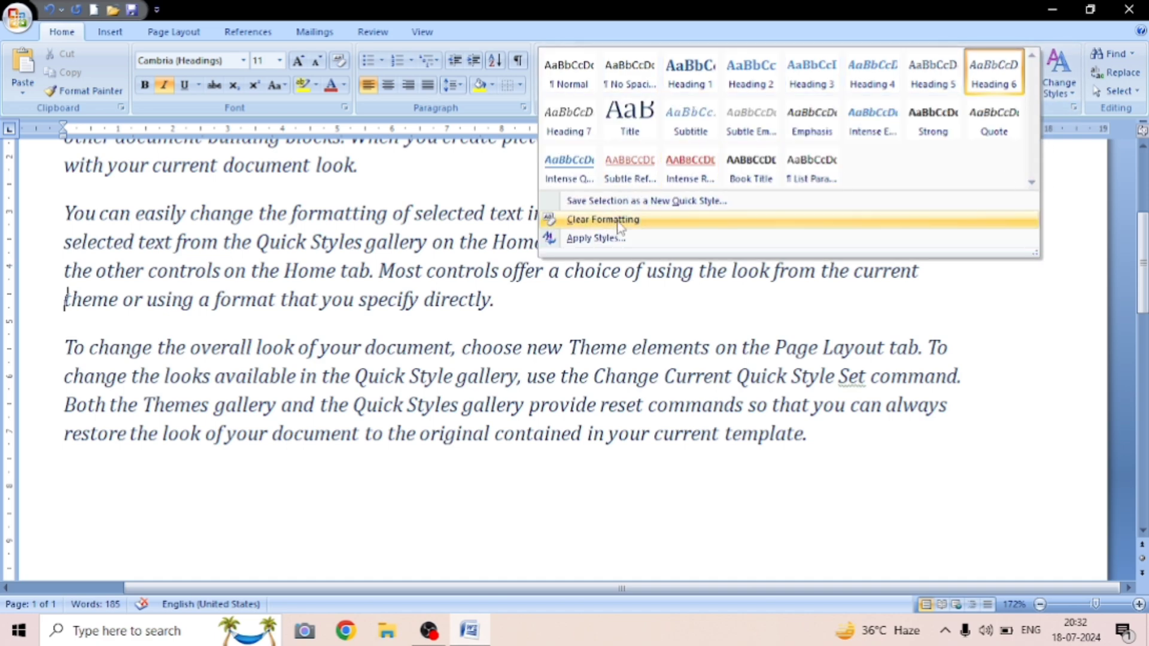
left_click(616, 169)
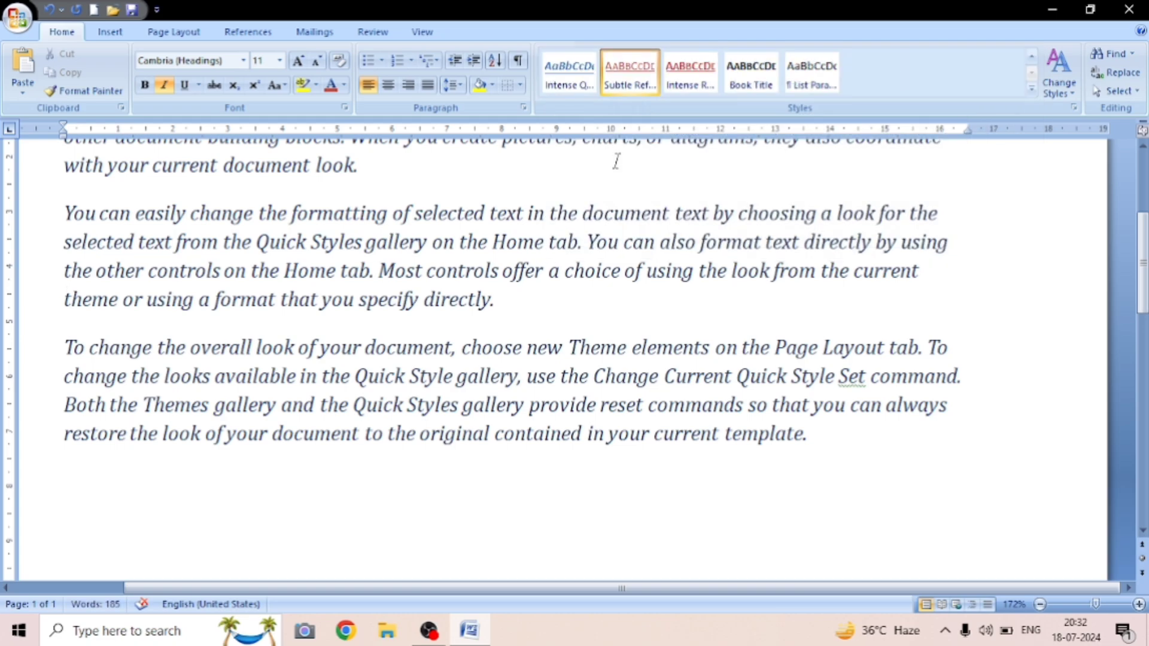
scroll(508, 323, "up", 3)
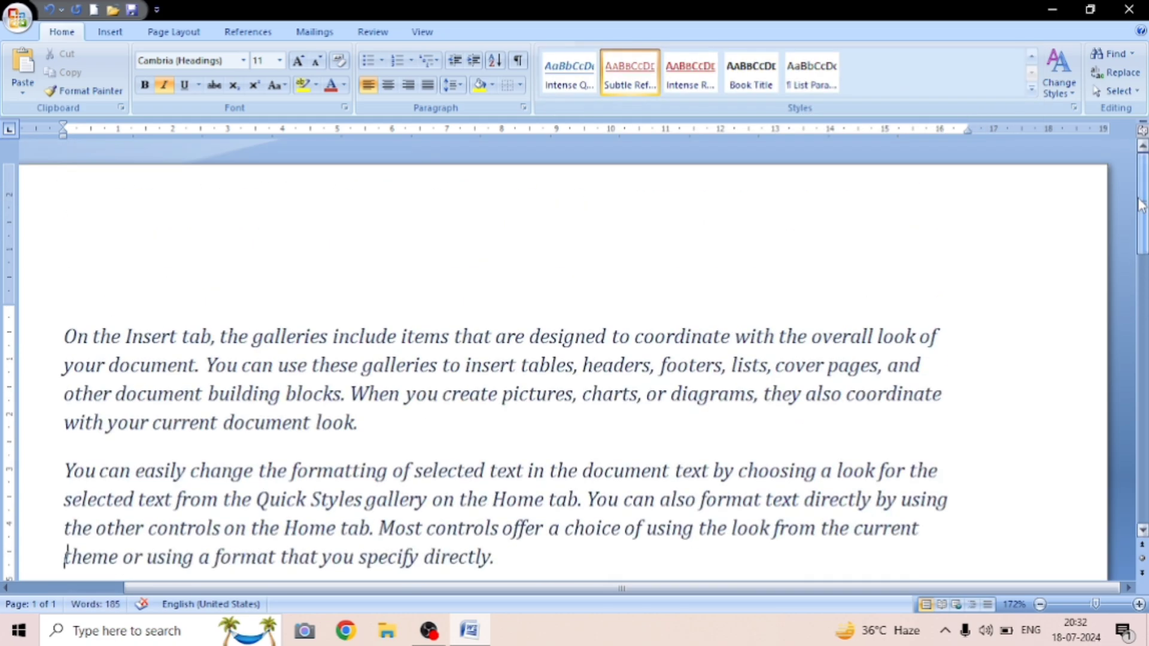
triple_click(508, 323)
left_click(684, 71)
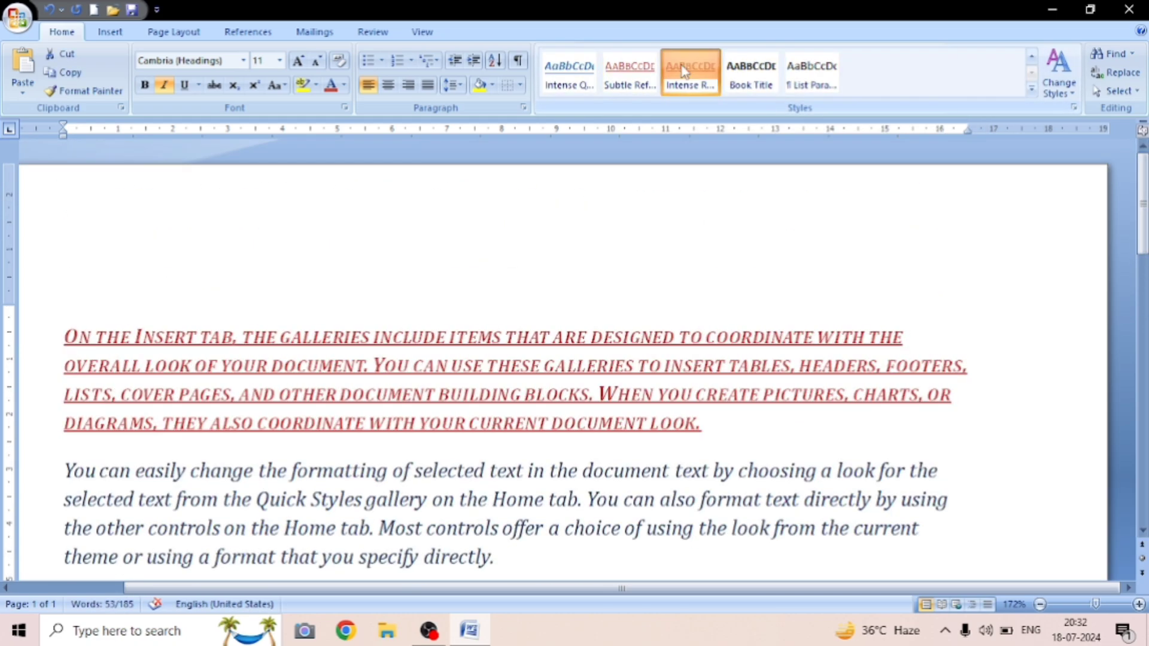
left_click(657, 313)
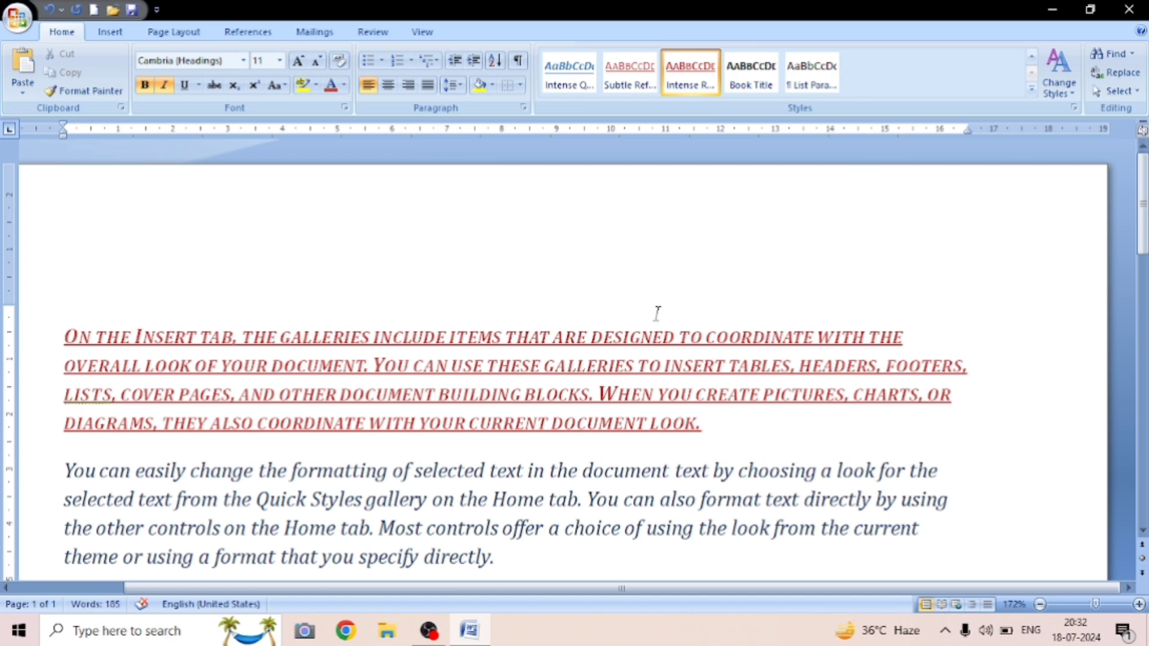
key("ctrl+z")
left_click(736, 311)
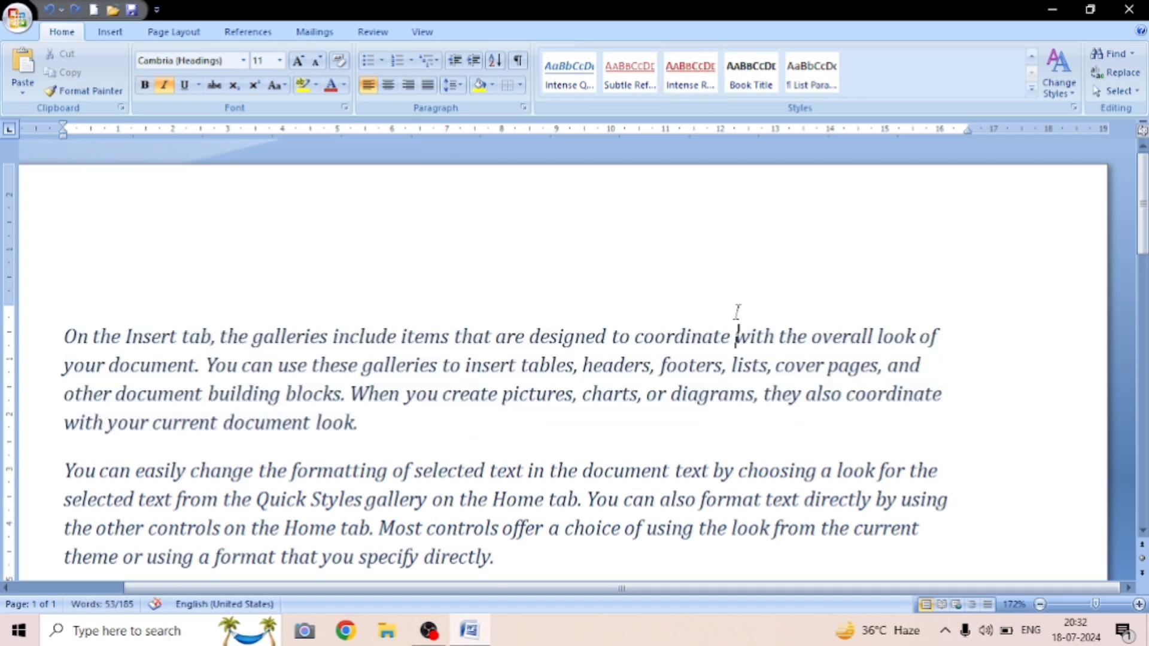
Select all the text and examine the style sets and reset options offered for changing the document's styles.
left_click(1058, 91)
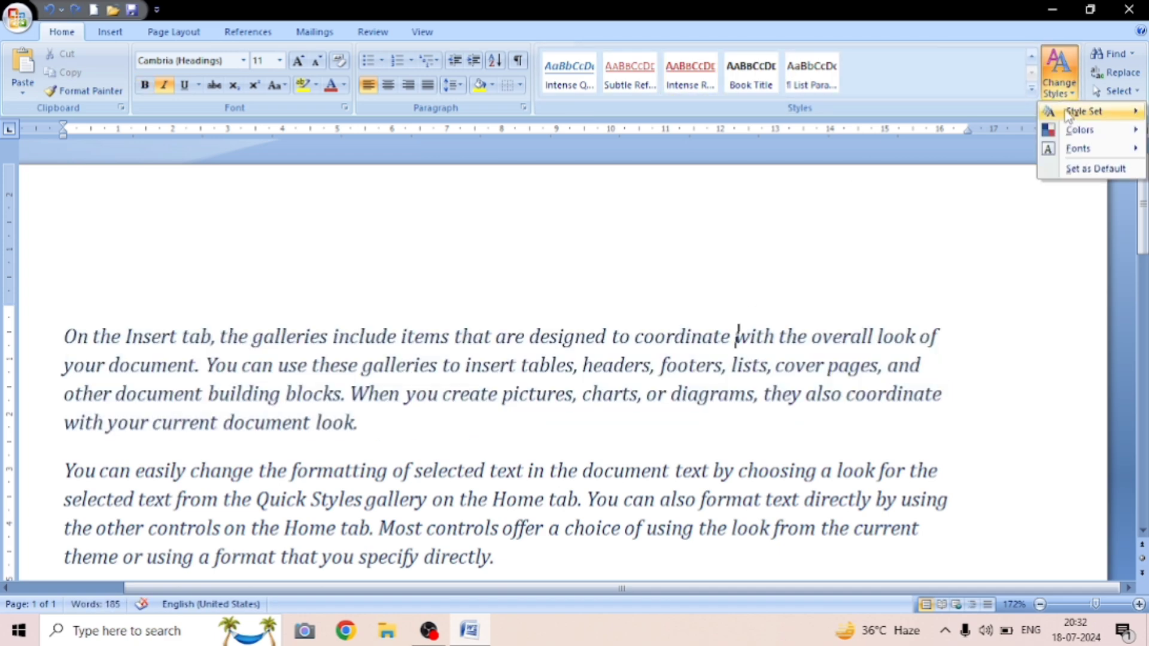
mouse_move(1066, 113)
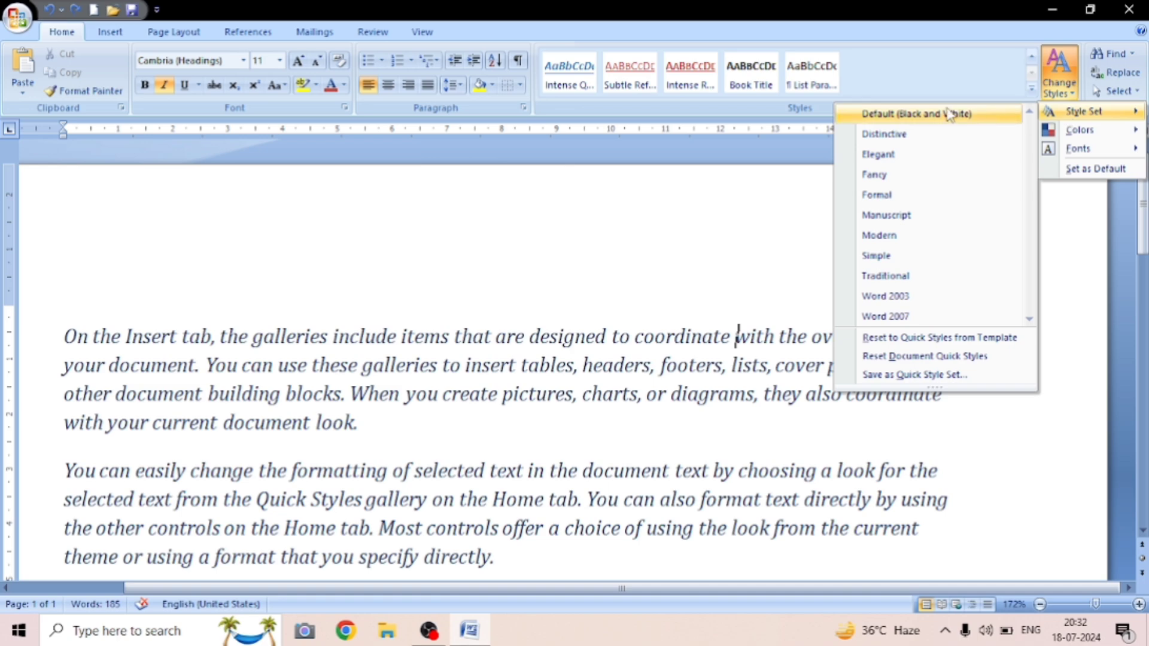
left_click(560, 347)
key("ctrl+a")
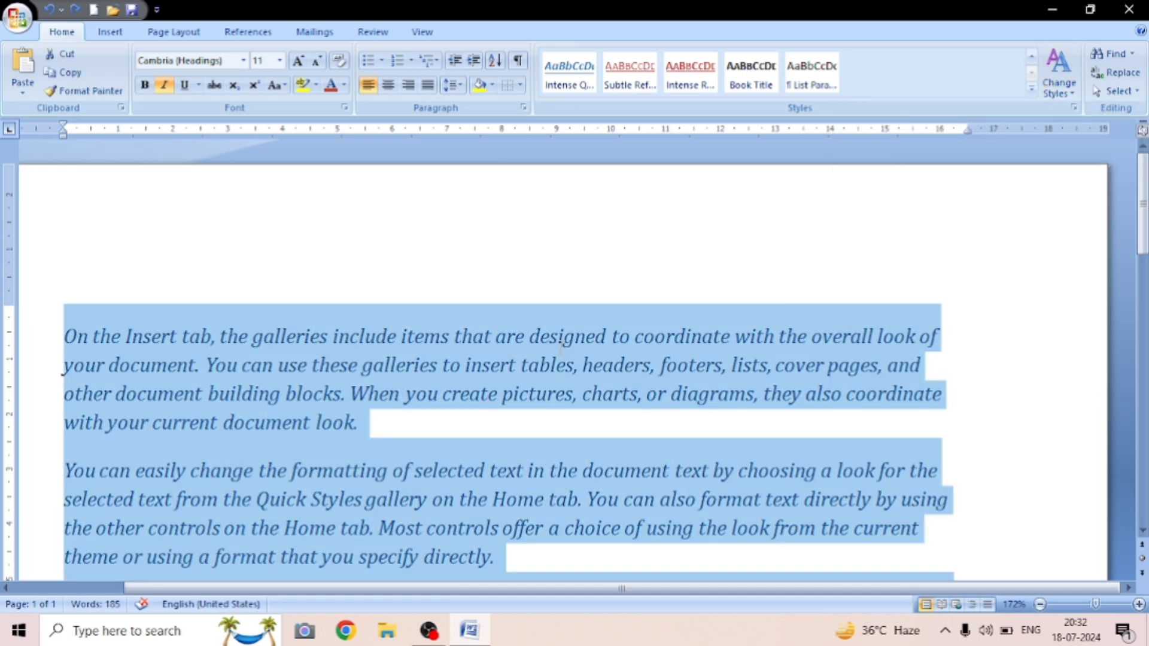
left_click(1073, 94)
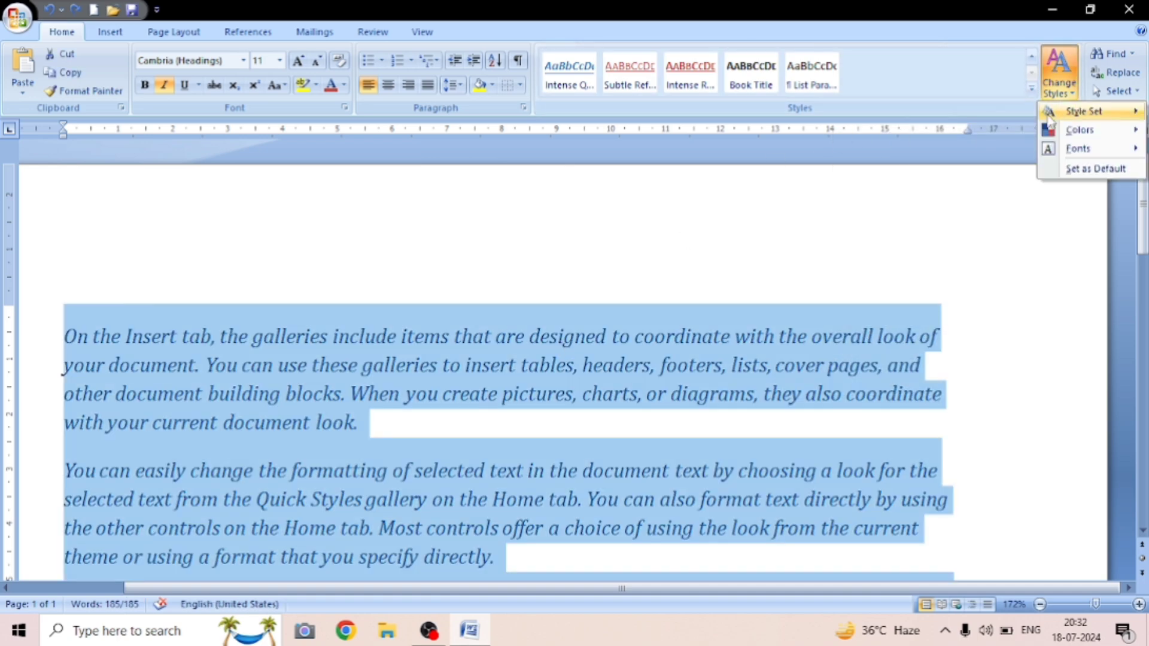
mouse_move(1067, 112)
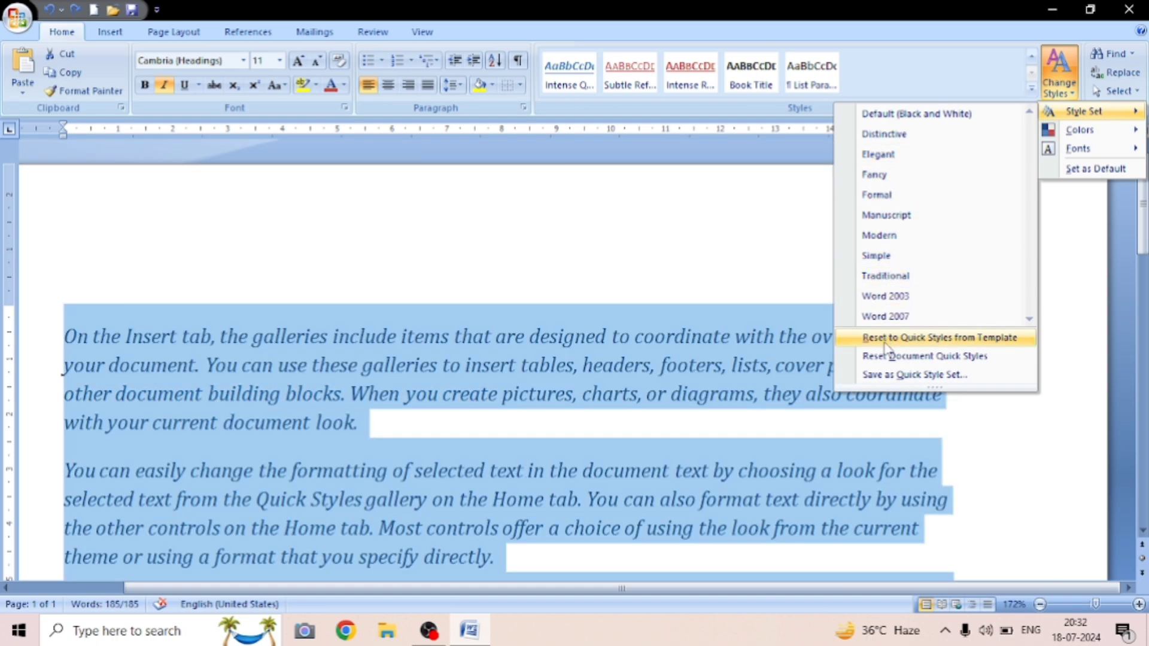
left_click(1056, 85)
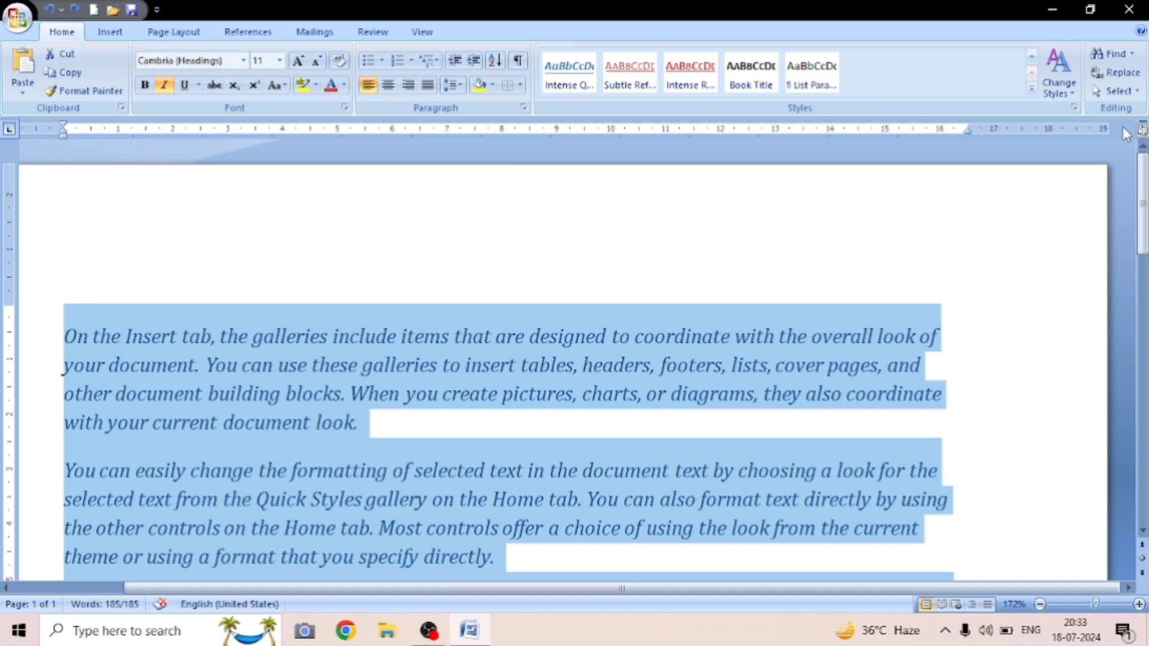
Change the color scheme of the document's styles to Concourse.
left_click(1056, 85)
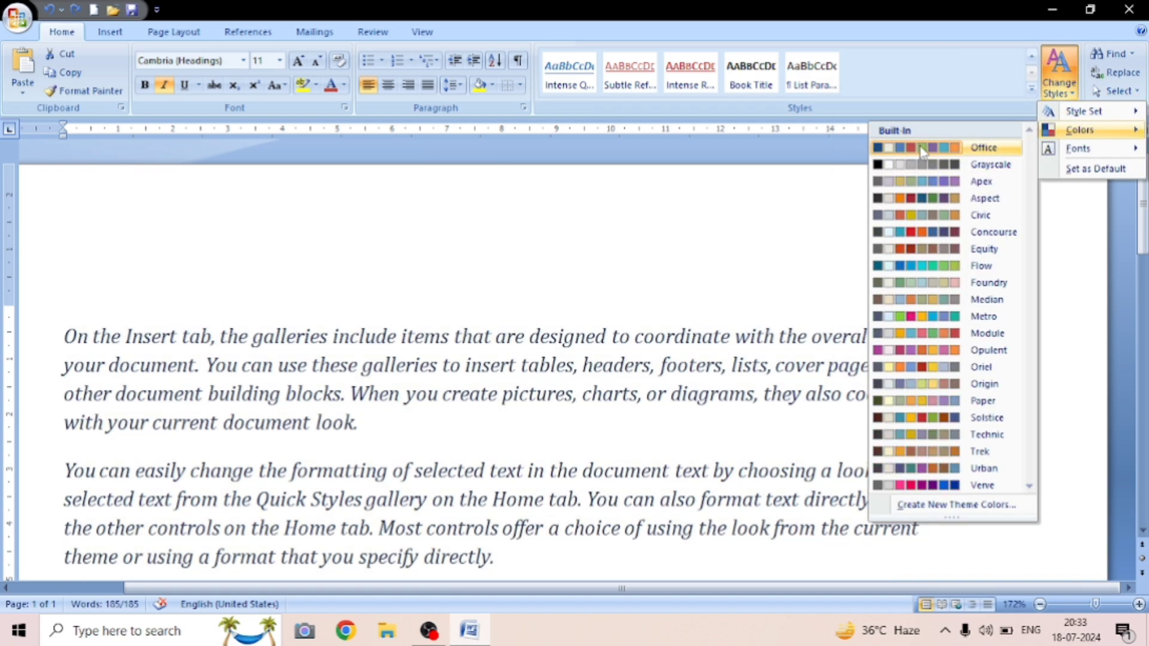
left_click(910, 233)
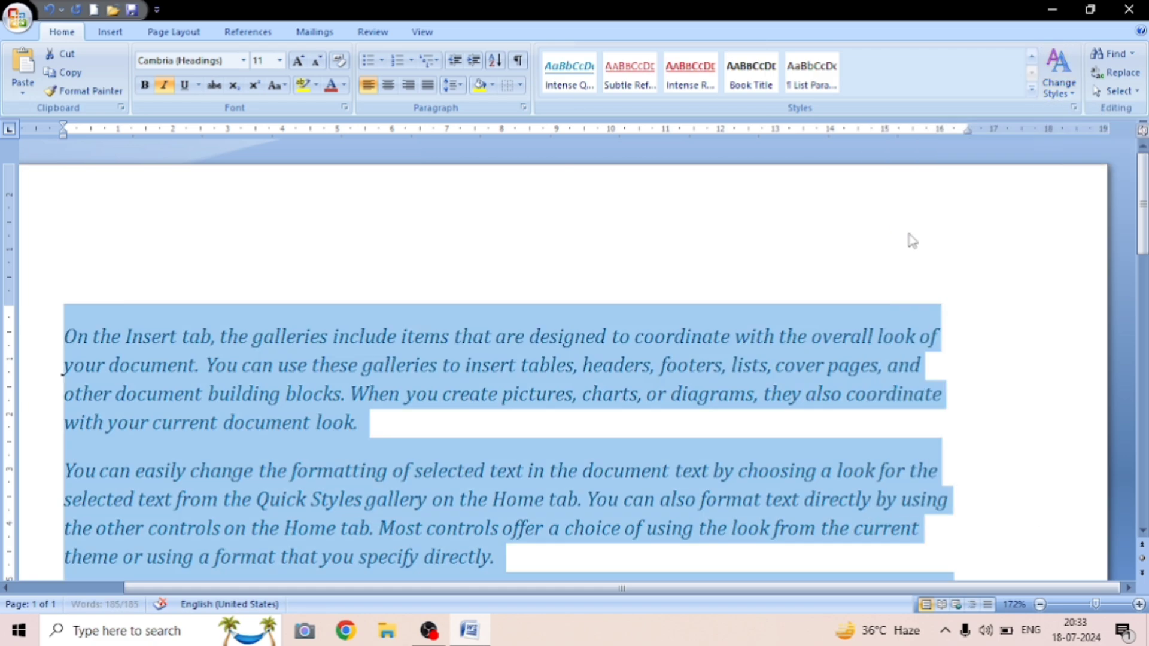
left_click(716, 382)
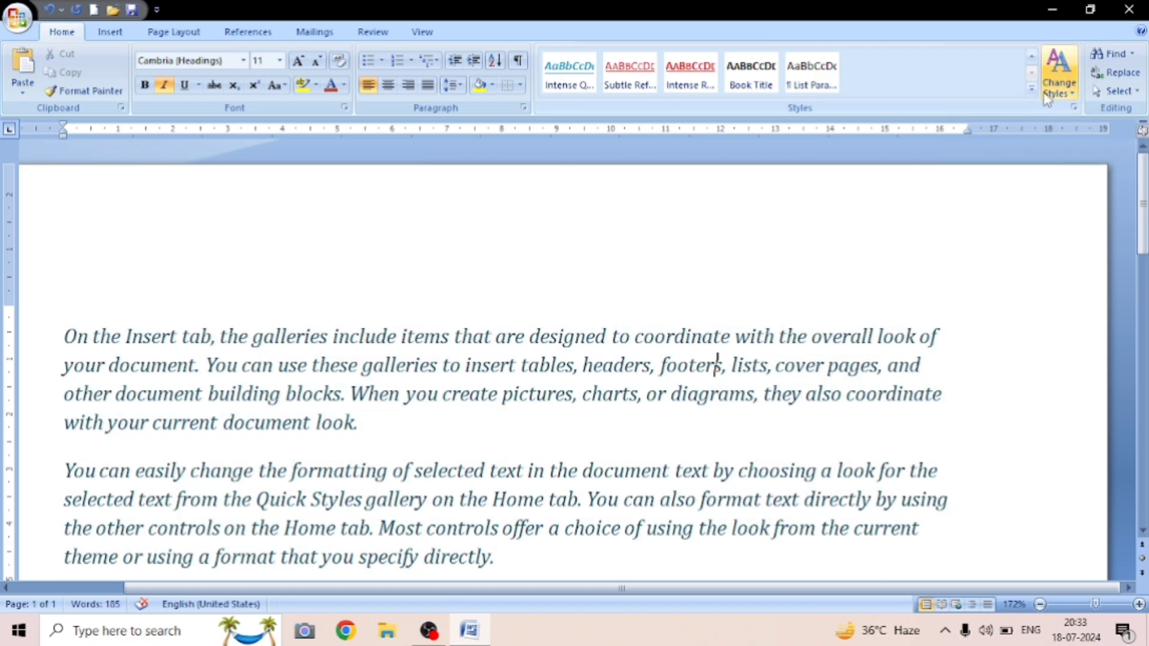
left_click(1058, 74)
left_click(699, 341)
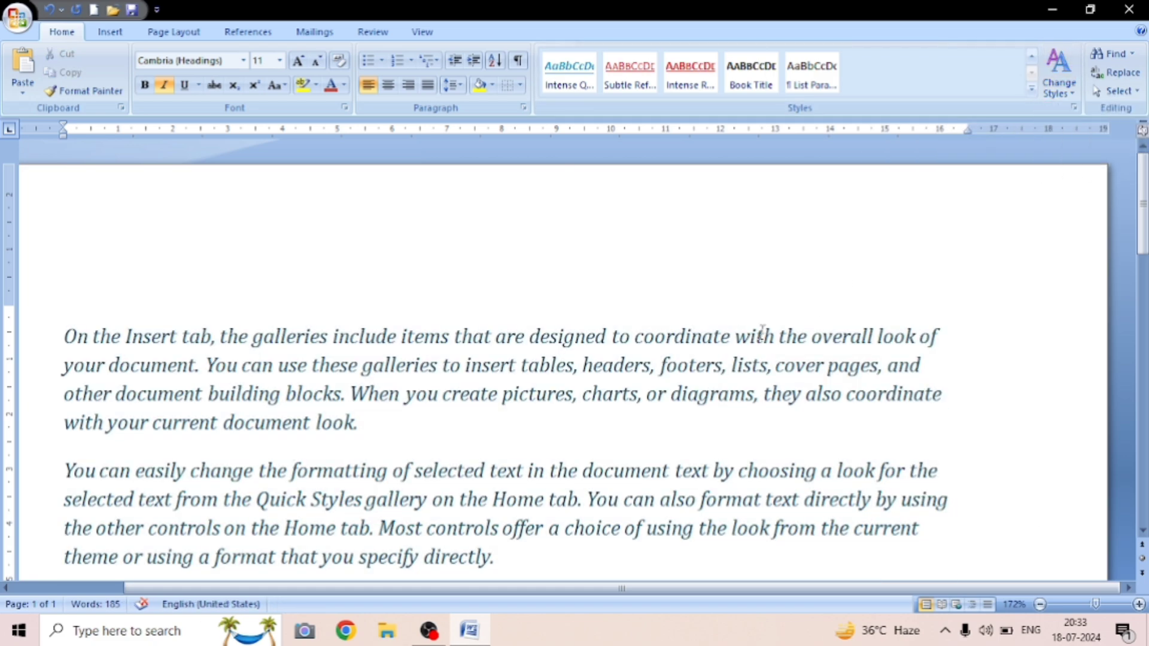
Select the first paragraph and switch the style color scheme to Office.
left_click_drag(65, 339, 368, 425)
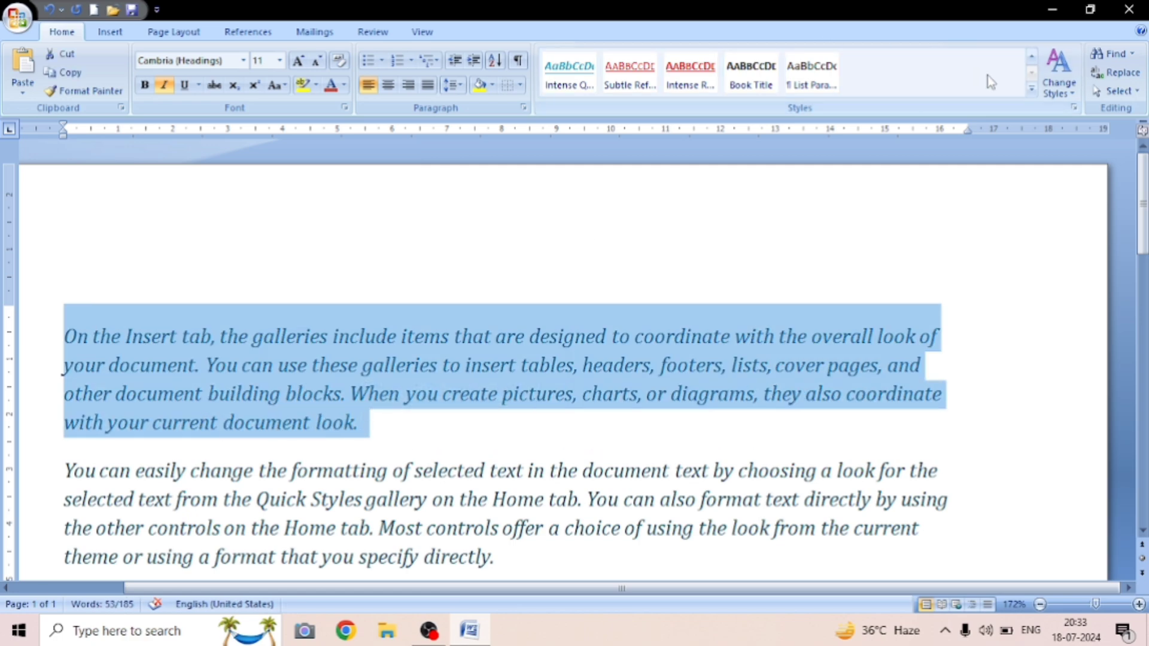
left_click(1058, 74)
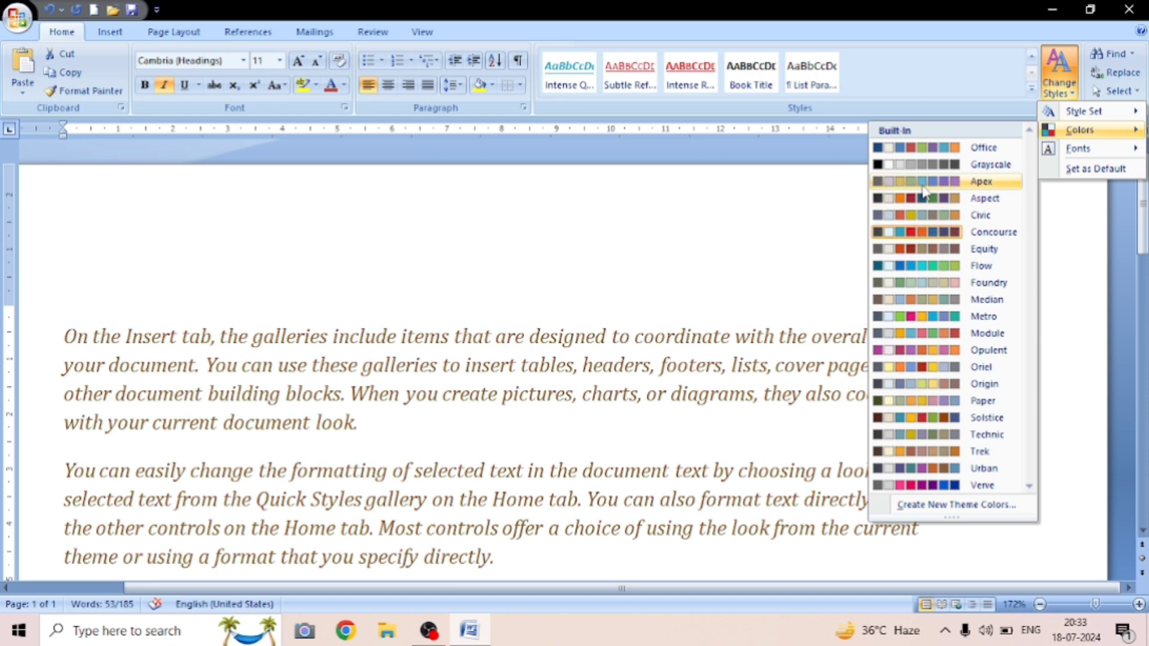
left_click(921, 155)
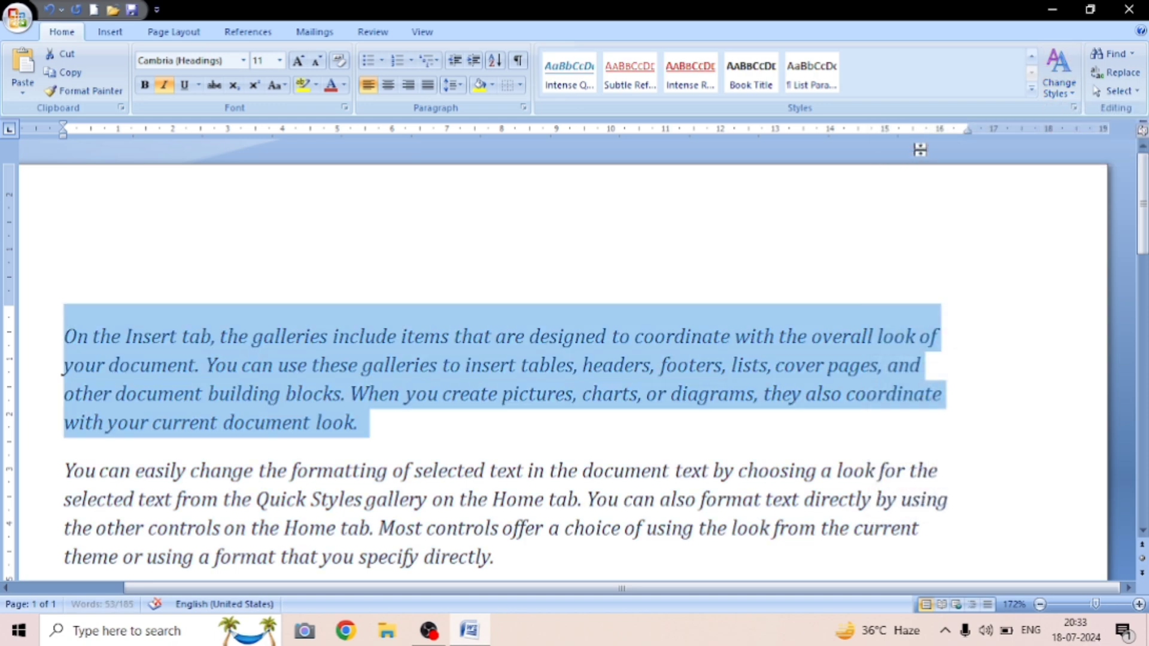
left_click(949, 302)
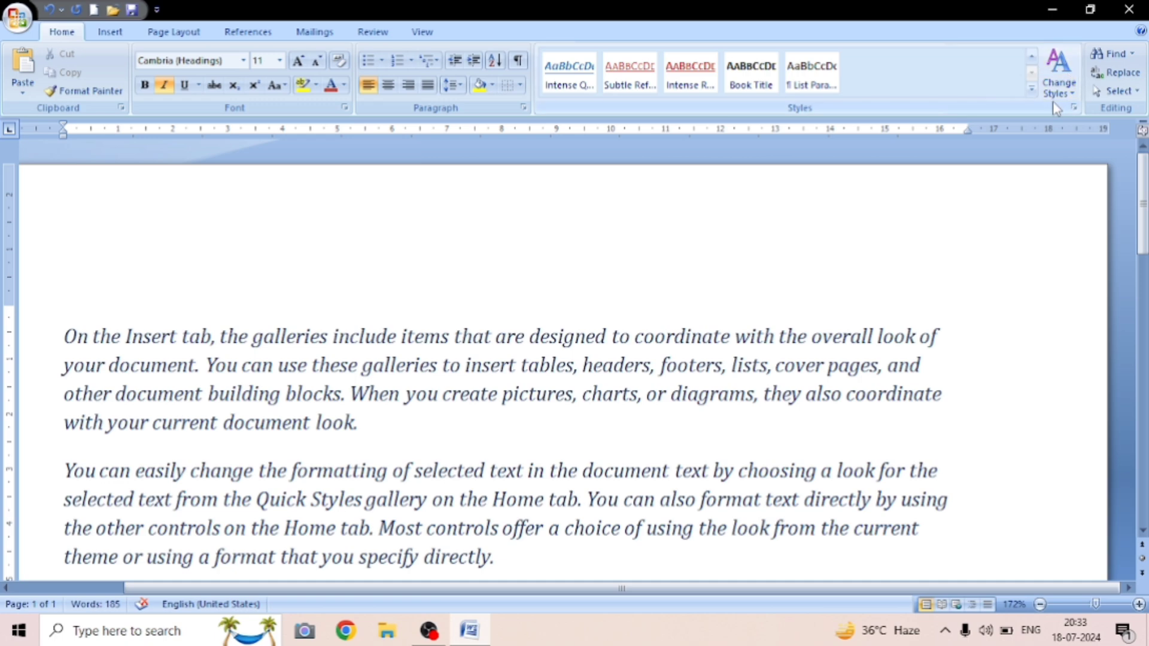
Select all the text and apply the Flow color scheme to the document's styles.
left_click(853, 264)
key("ctrl+a")
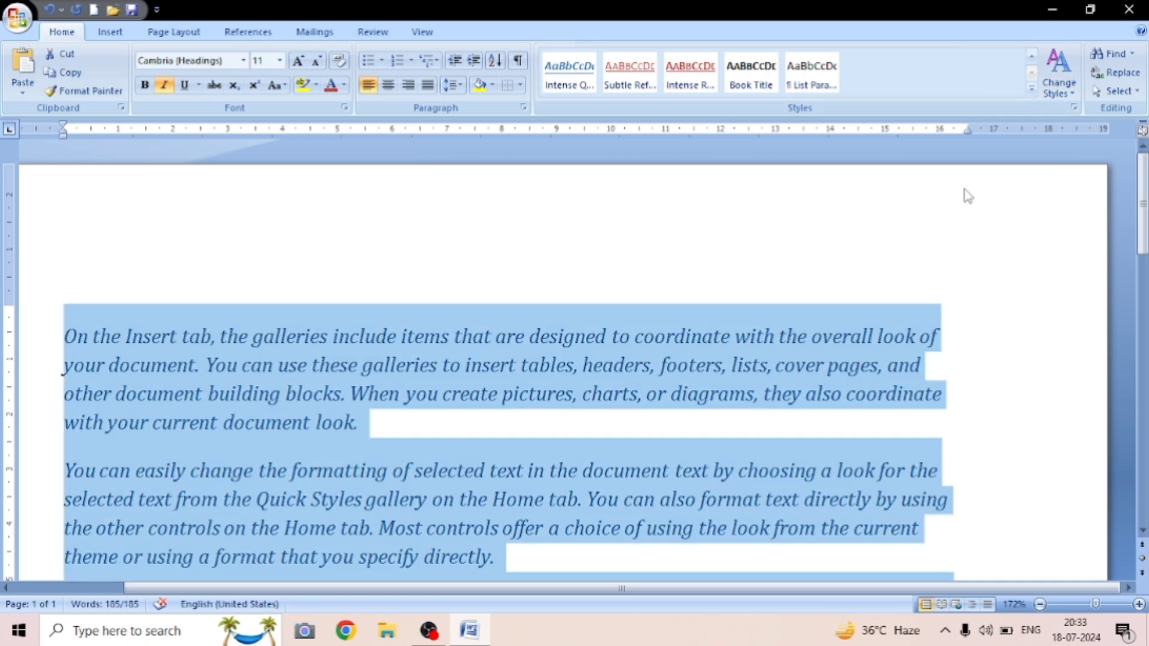
left_click(1060, 90)
mouse_move(1080, 130)
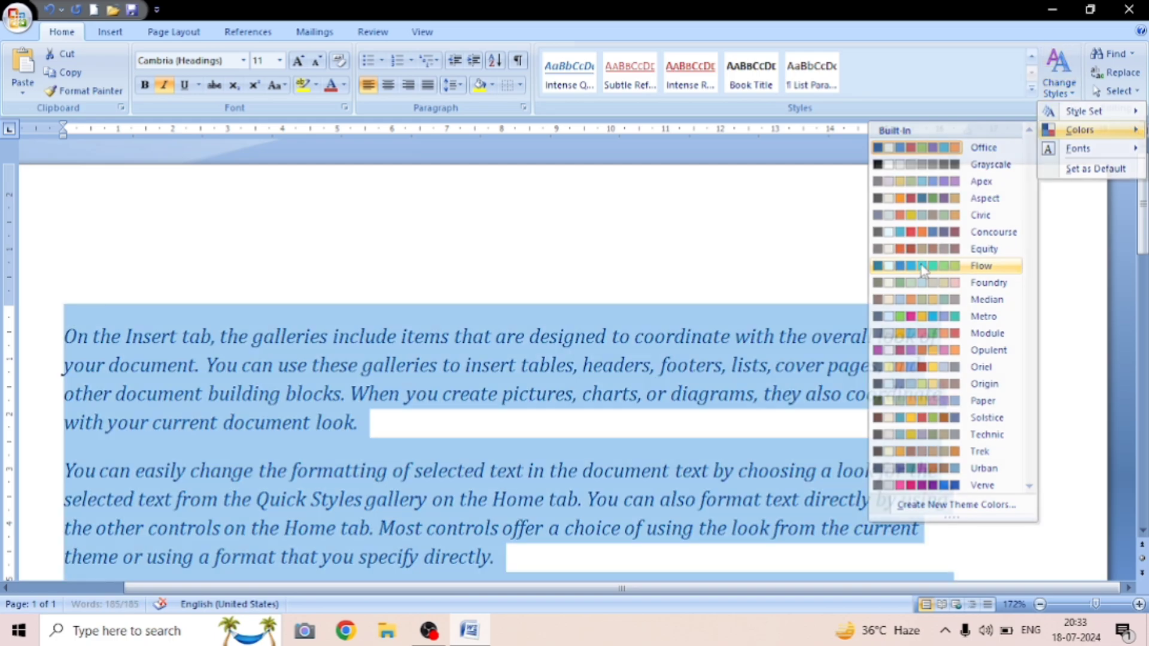
left_click(840, 310)
left_click(840, 310)
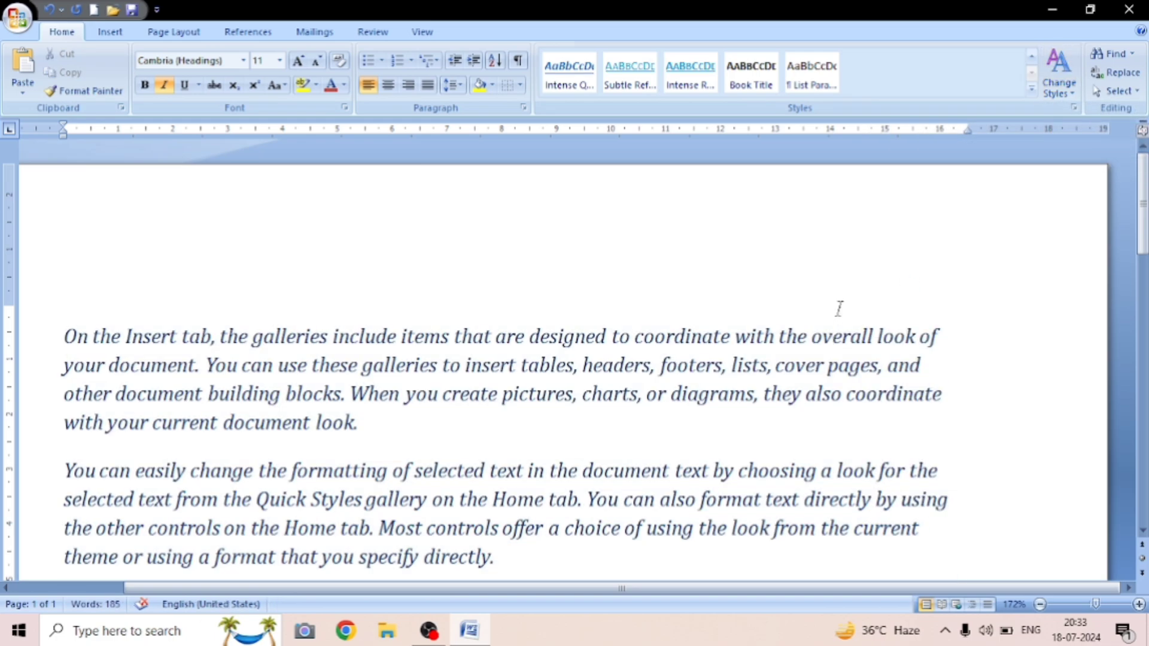
mouse_move(1141, 218)
left_mouse_down()
mouse_move(1139, 321)
mouse_move(1131, 250)
mouse_move(1147, 215)
left_mouse_up()
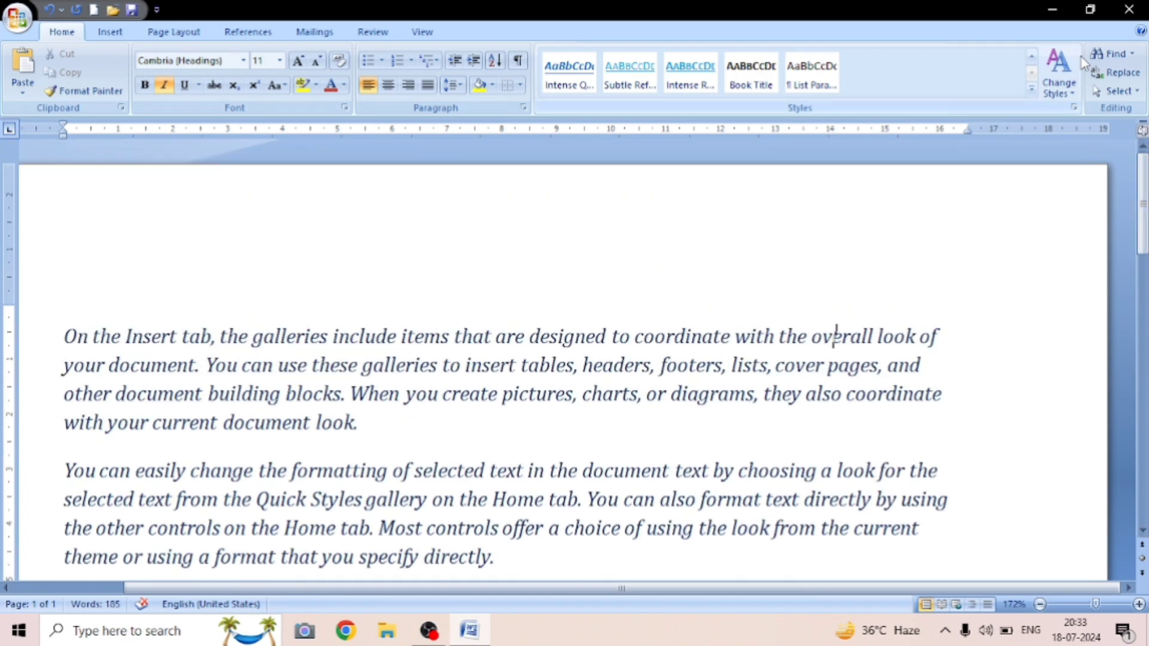
Preview the built-in theme font sets, such as Office 2, on the document's text.
left_click(1063, 93)
mouse_move(1077, 148)
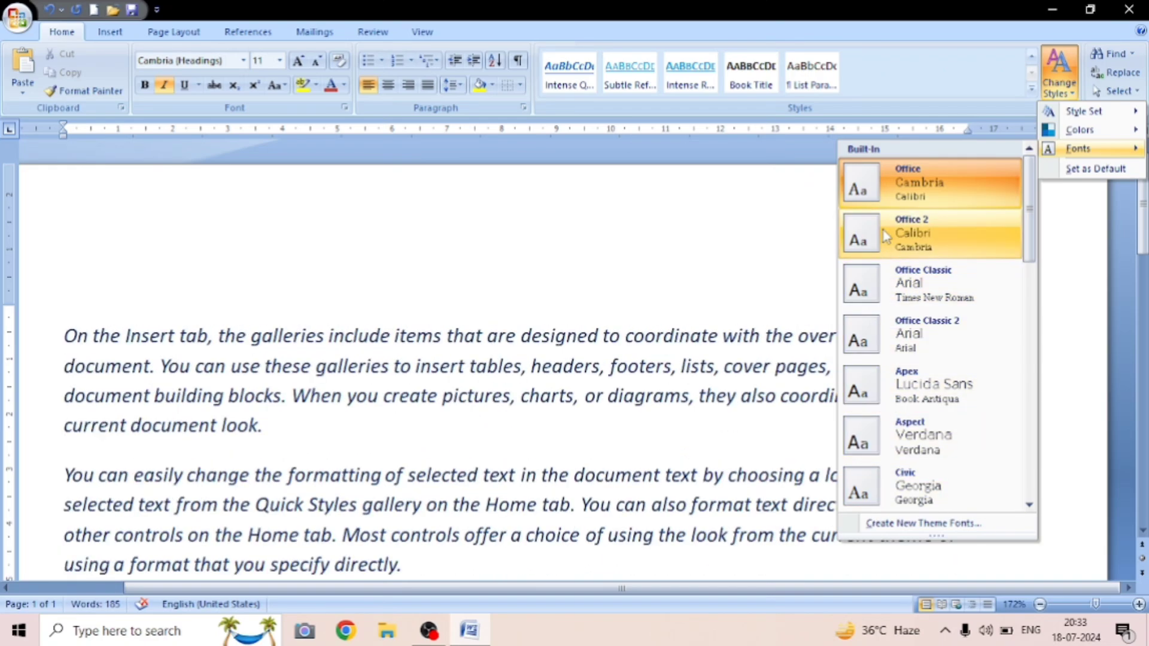
left_click(725, 209)
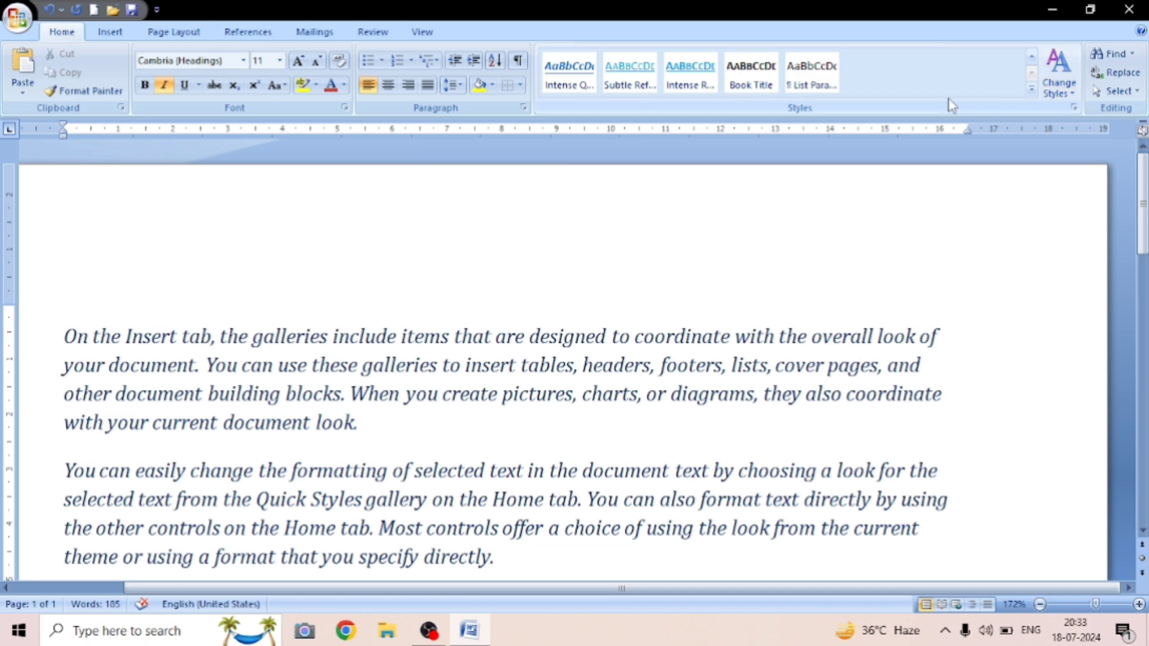
Delete all the text and bring back the sample paragraphs in their original plain formatting.
key("ctrl+a")
key("Delete")
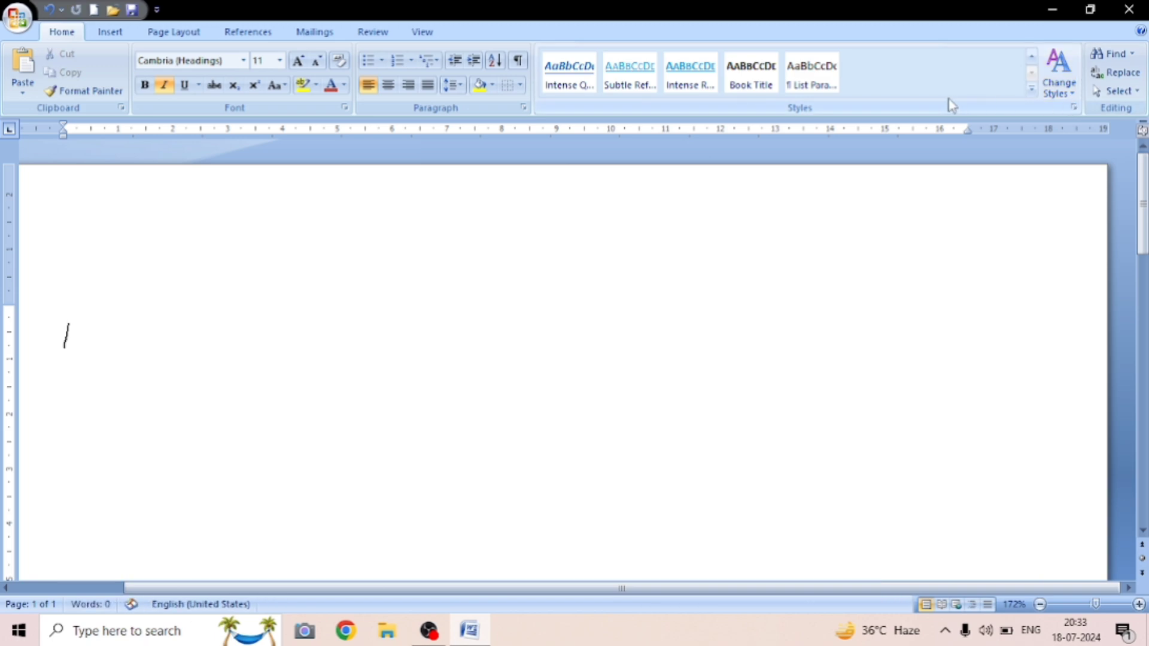
key("ctrl+z")
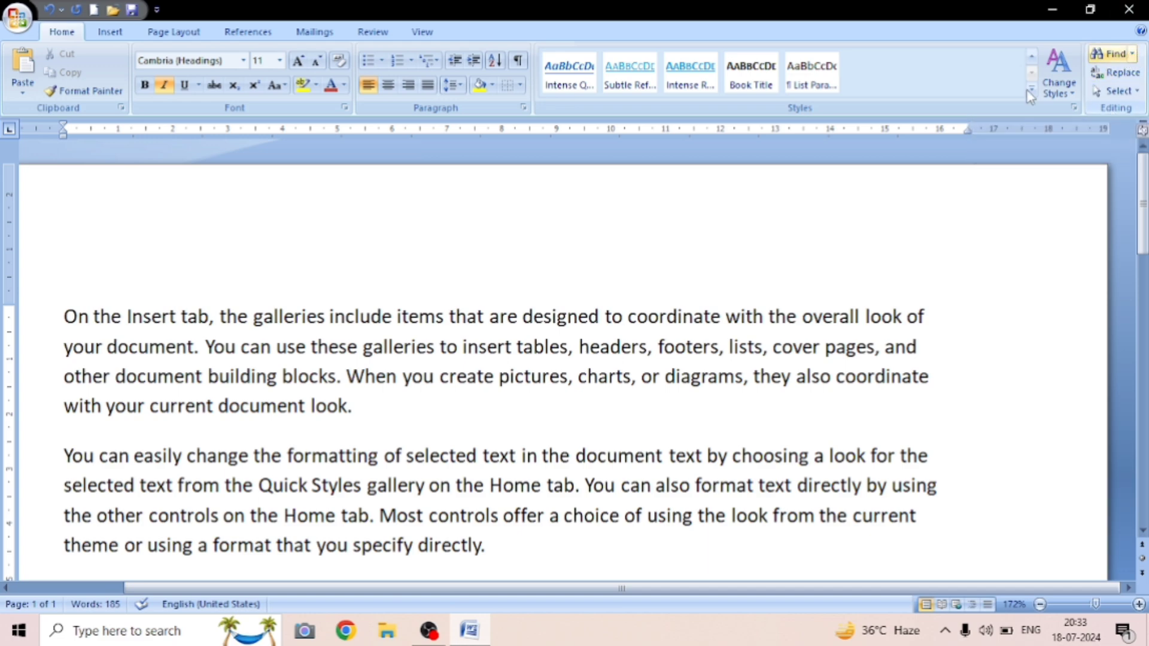
left_click(1134, 52)
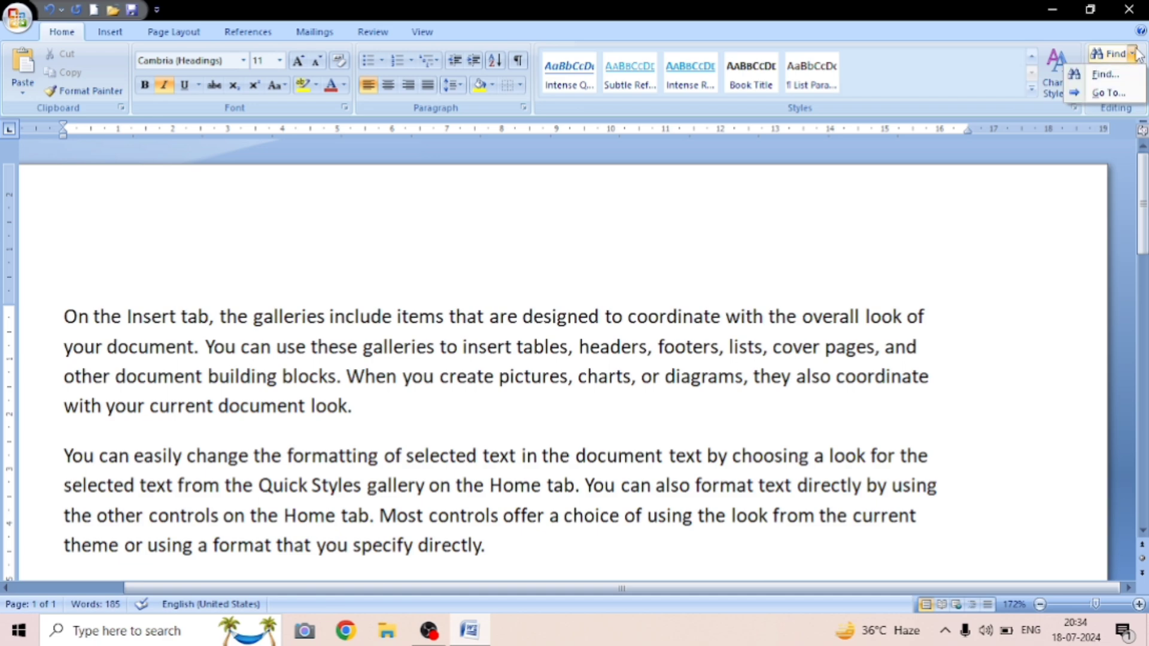
left_click(1027, 254)
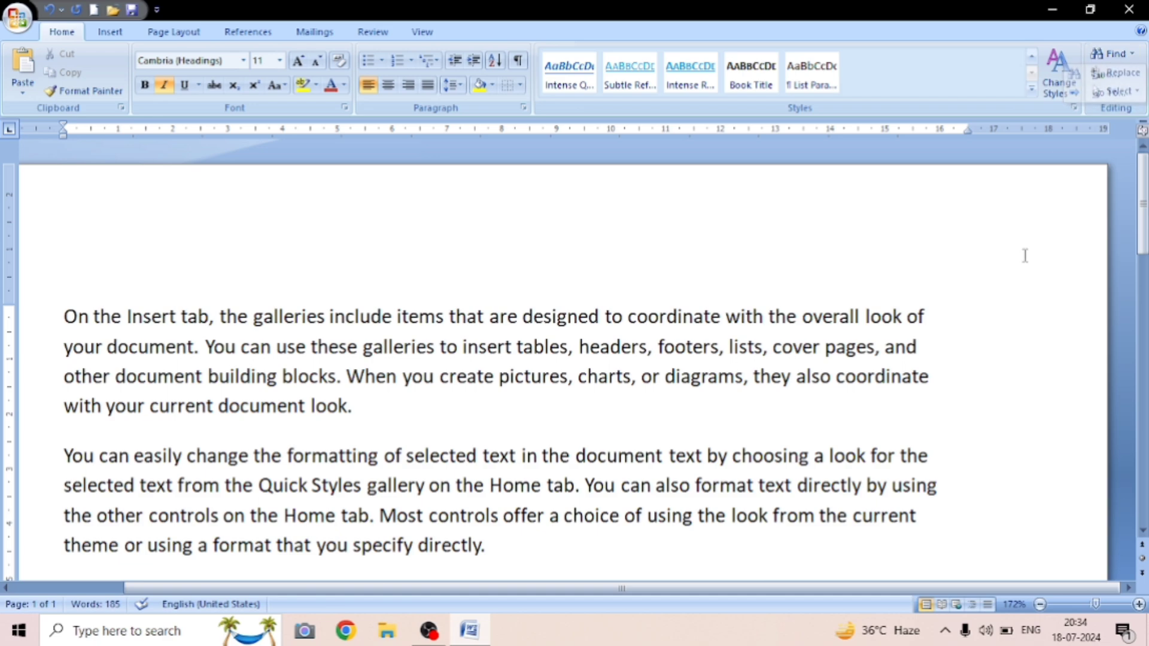
left_click(1112, 73)
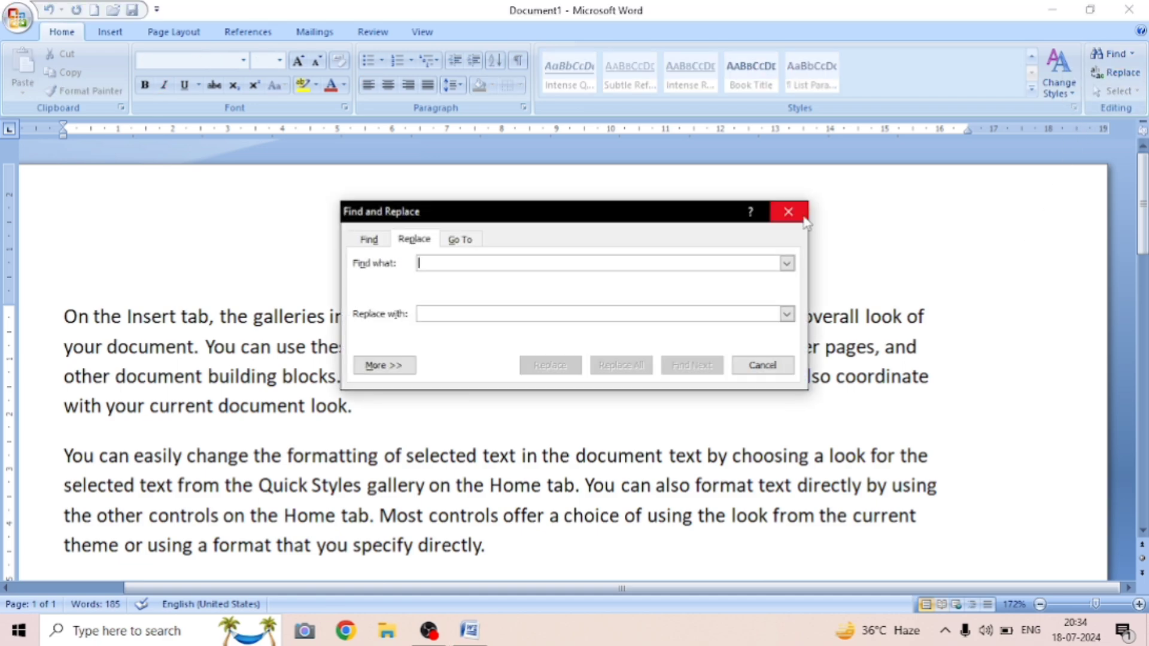
left_click(788, 212)
Find successive occurrences of the word "change" in the document, keeping the search dialog clear of the text, and close the search.
left_click(1111, 53)
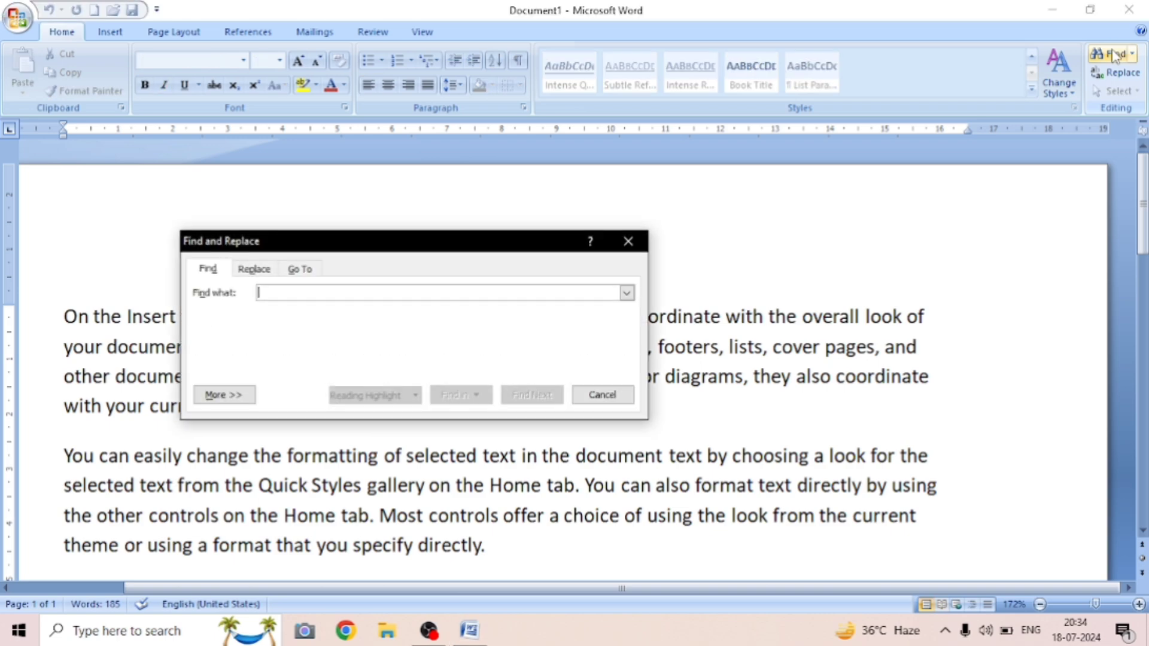
type("change")
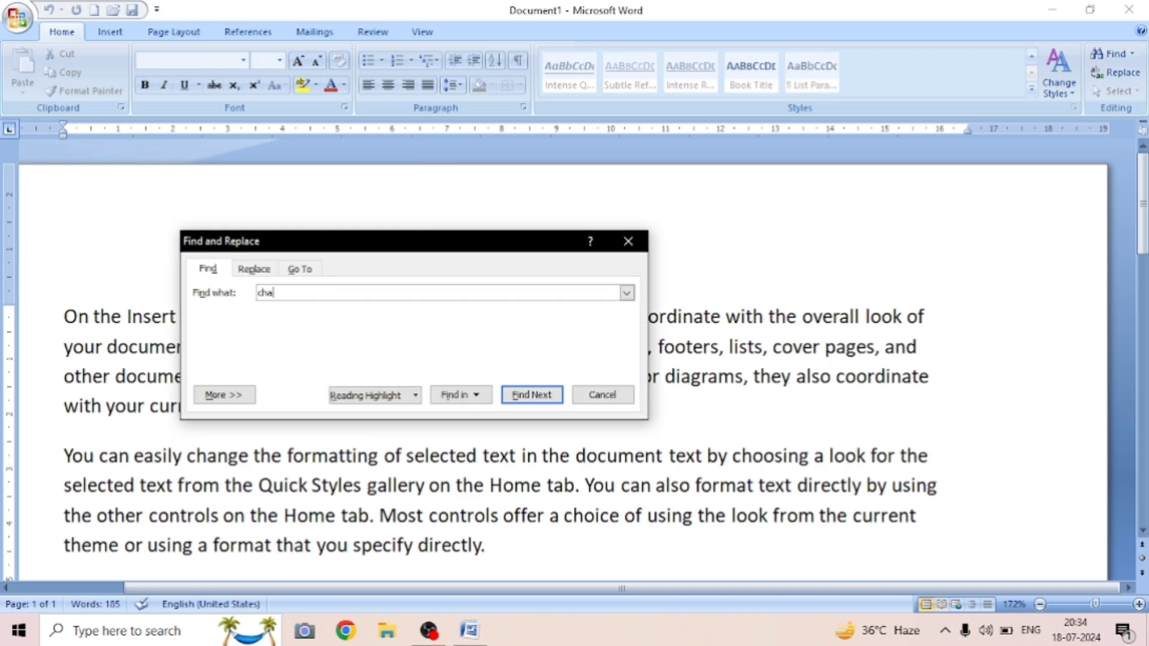
left_click(528, 395)
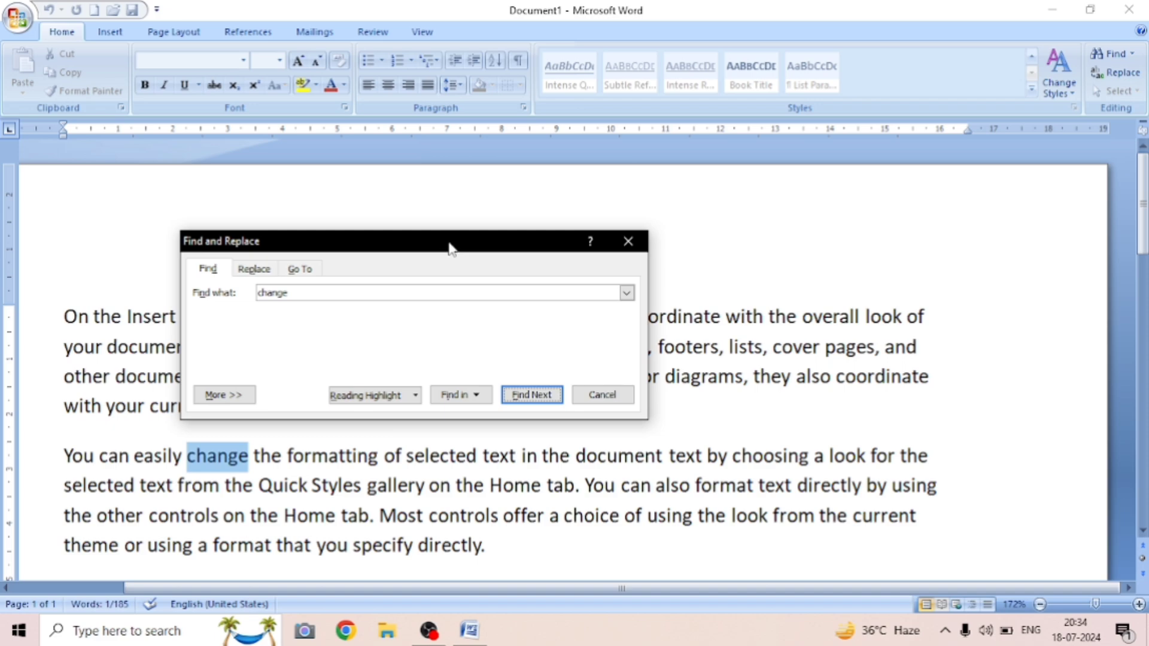
left_click_drag(450, 249, 1027, 18)
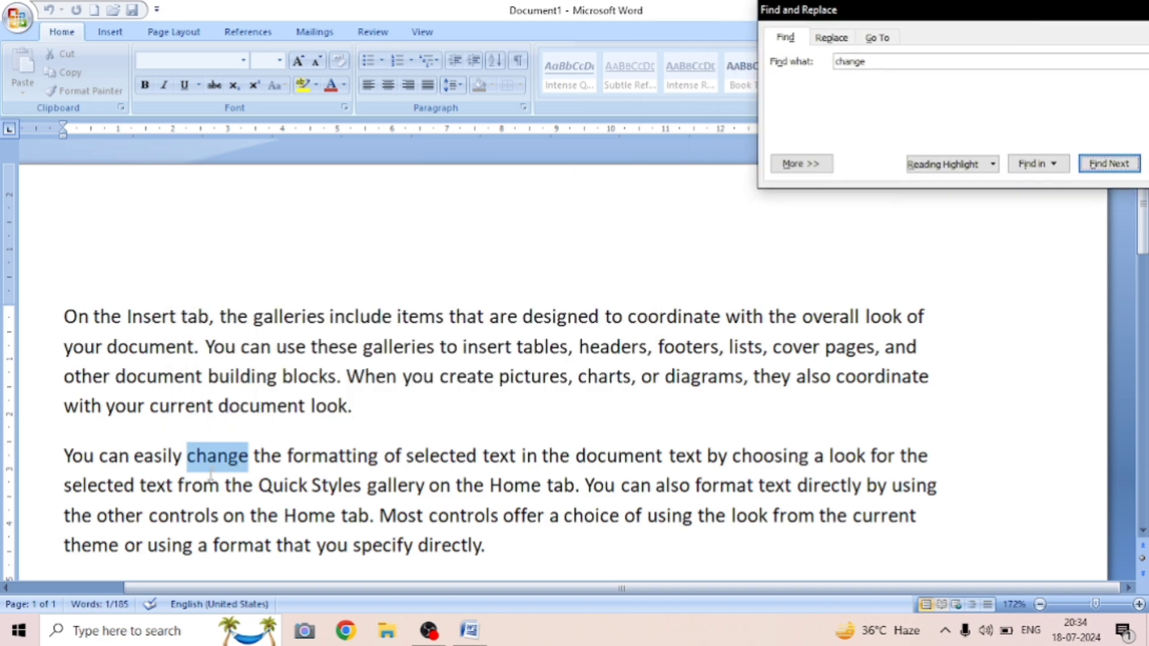
left_click(1114, 163)
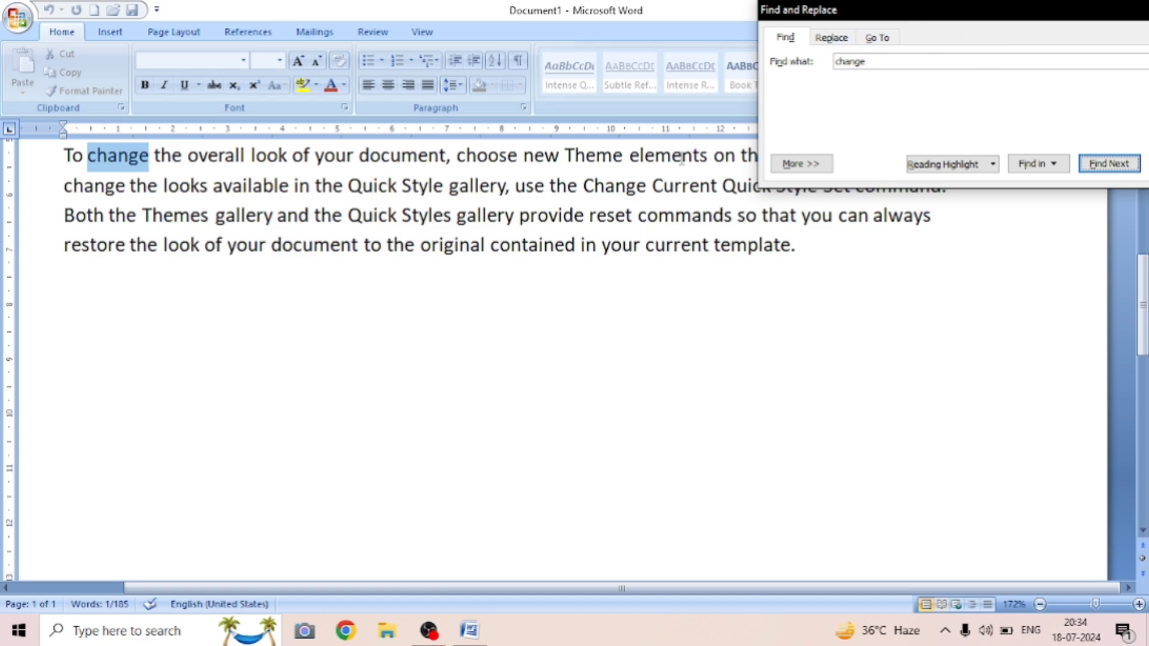
left_click_drag(947, 18, 540, 132)
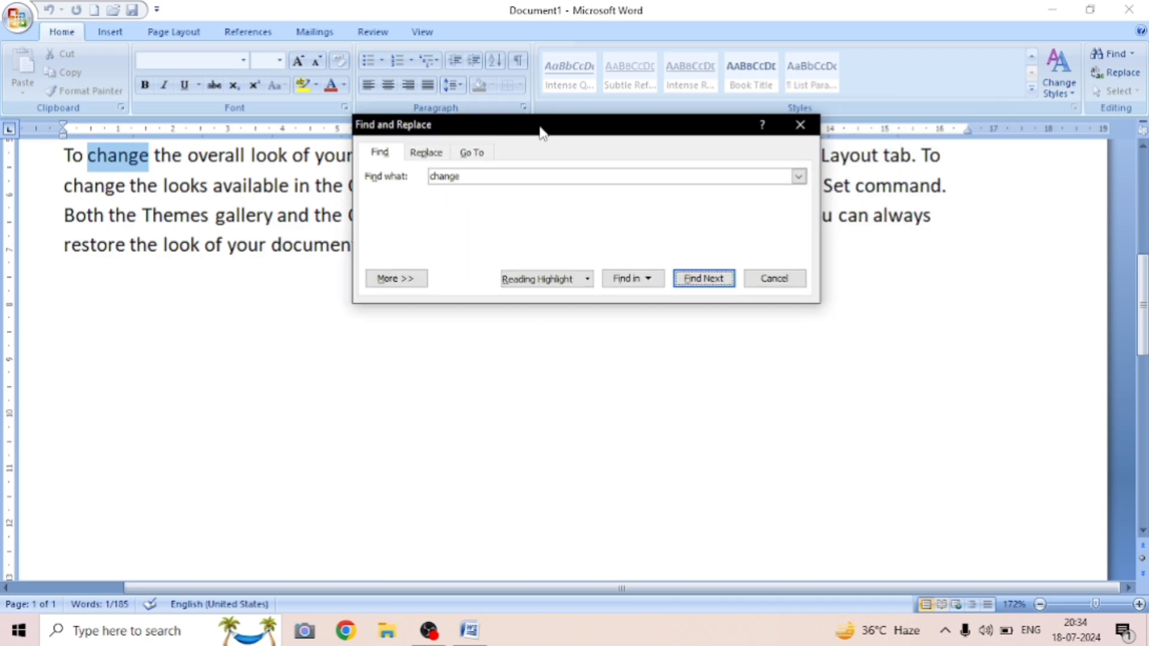
left_click(799, 124)
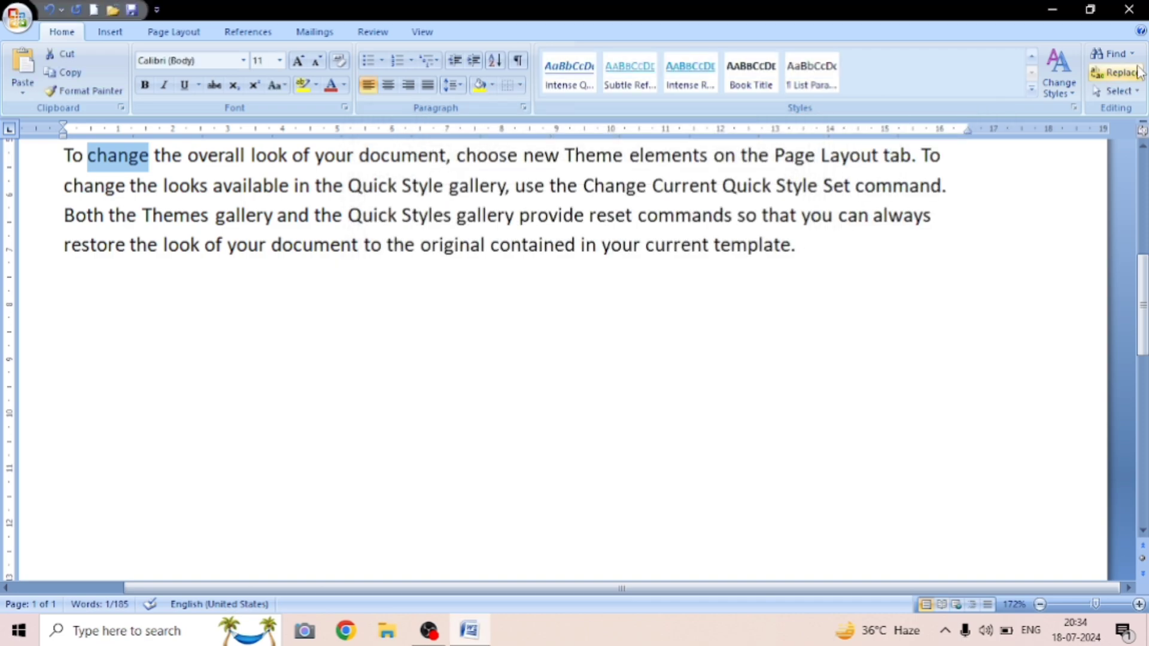
Examine the kinds of targets offered by Go To, from Page down to Object, and close the dialog.
left_click(1132, 53)
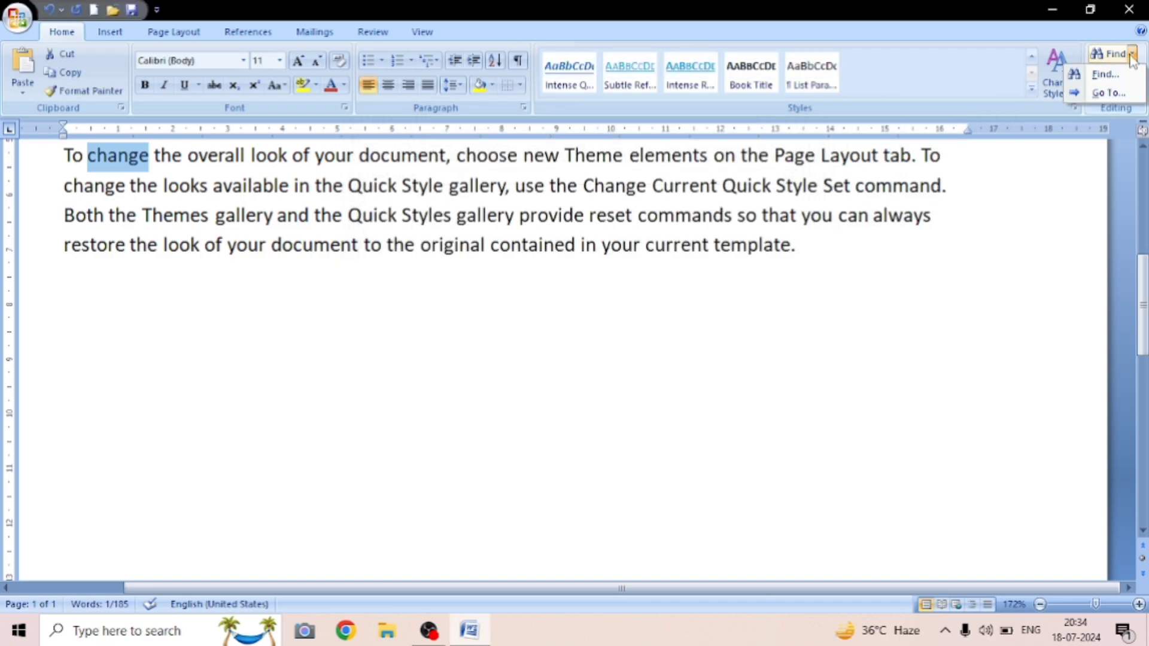
left_click(1110, 92)
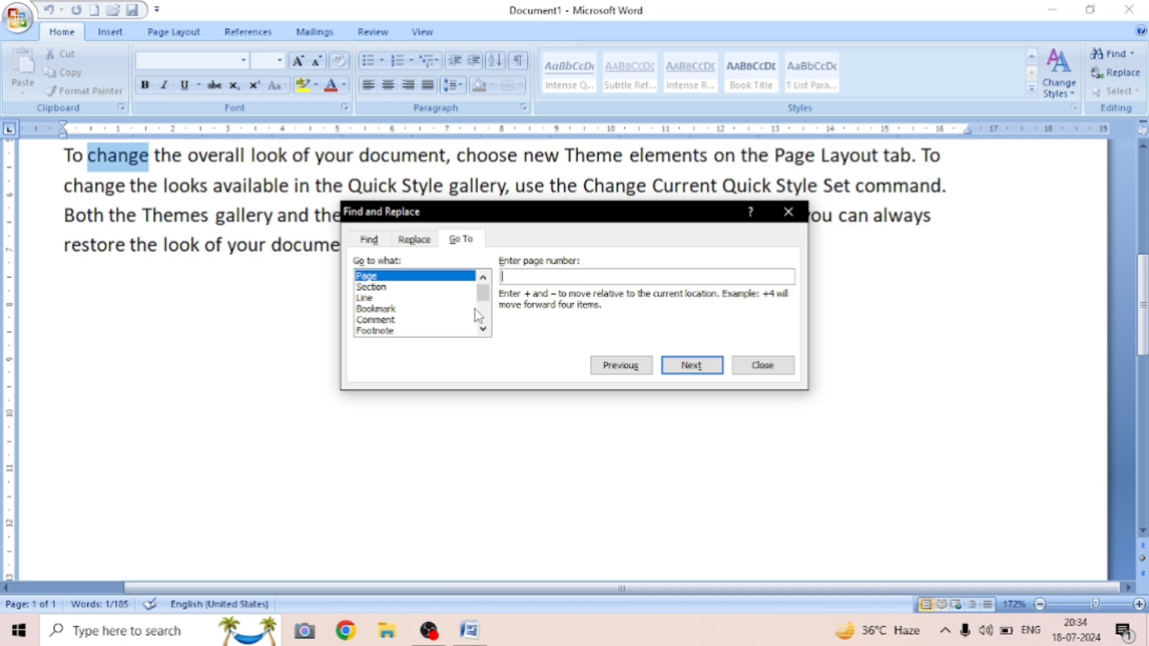
left_click(483, 328)
left_click(483, 328)
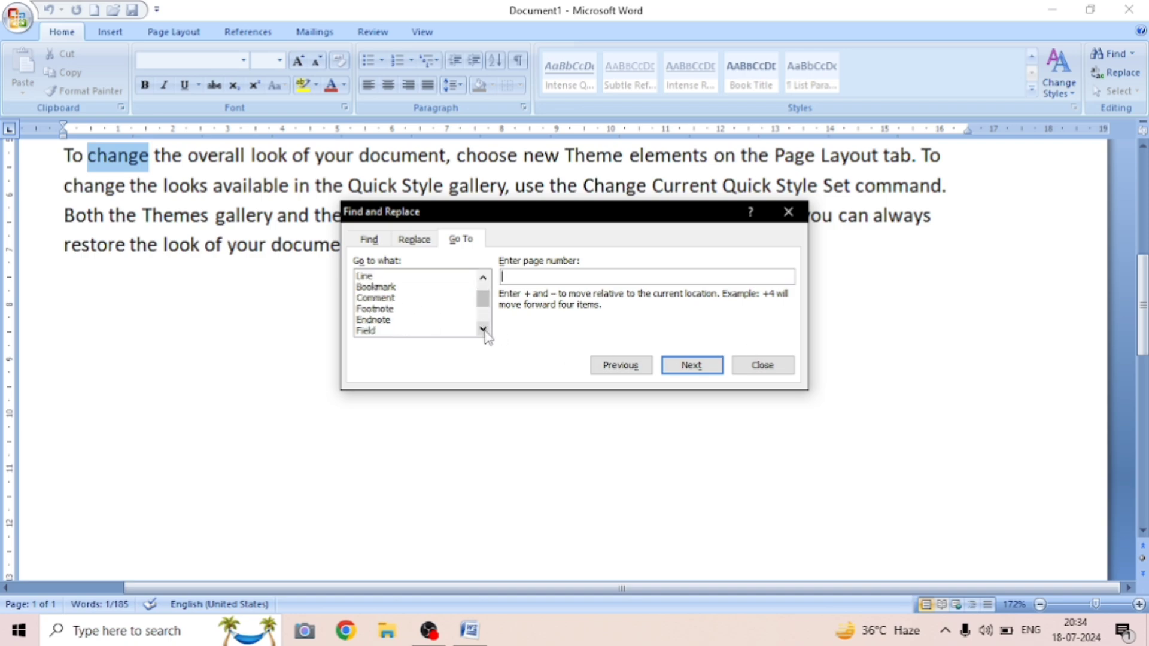
left_click(483, 328)
left_click(483, 328)
left_click(483, 328)
left_click(483, 328)
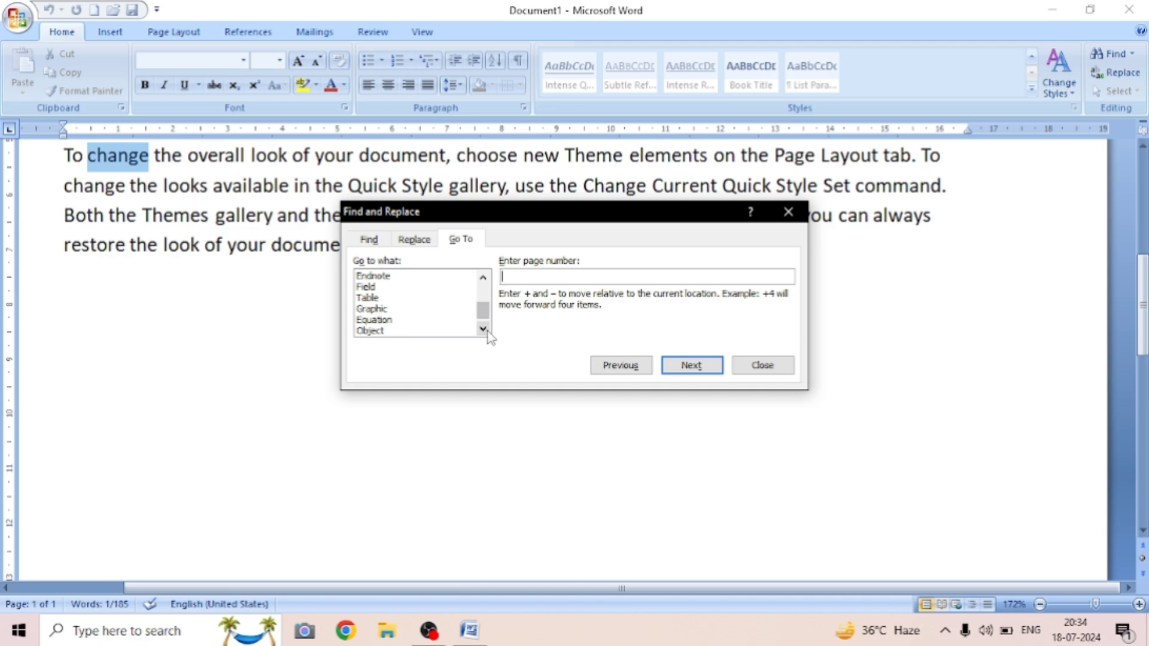
left_click(784, 371)
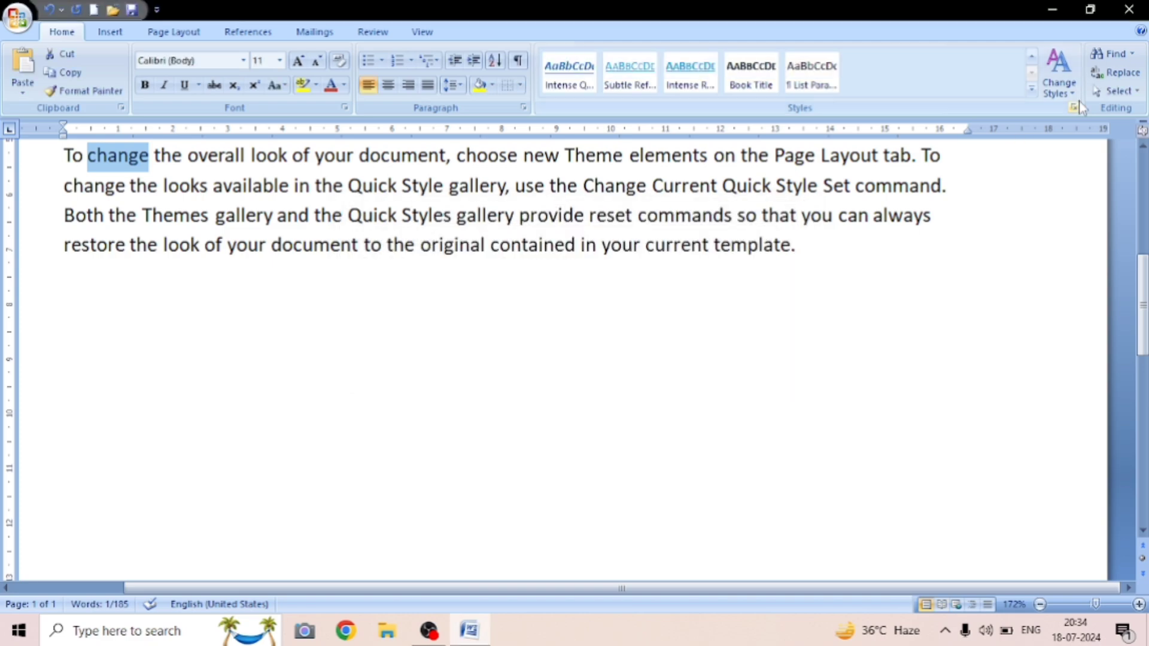
Replace every occurrence of "change" with "computer" throughout the document, including the part before the current position.
left_click(1116, 72)
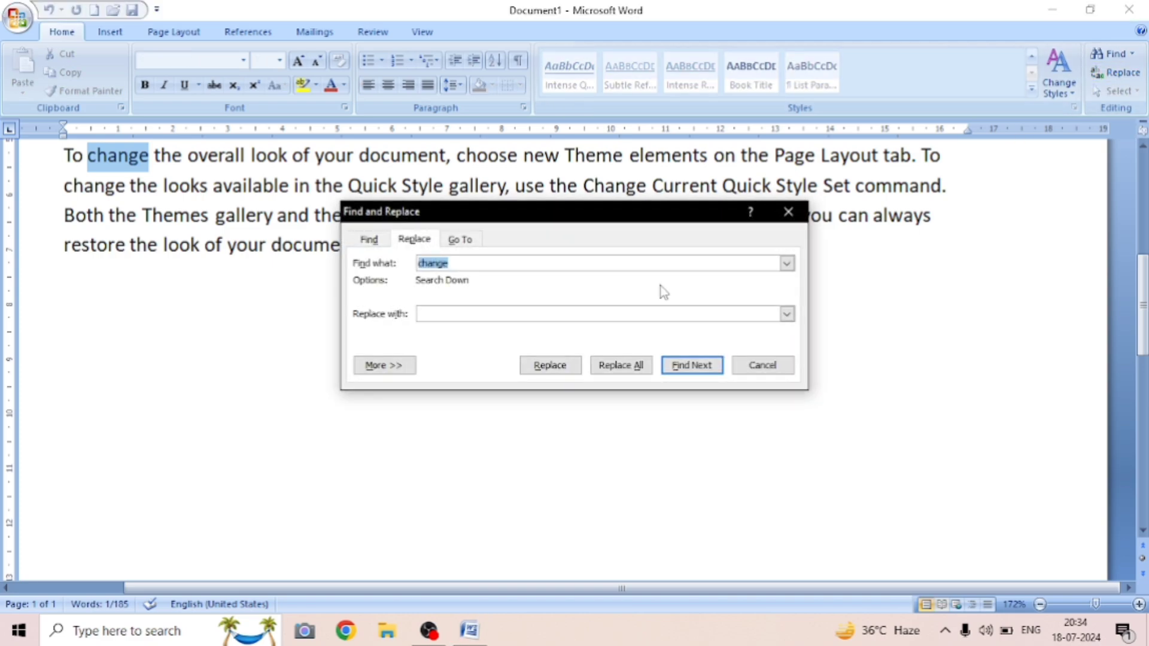
left_click(539, 313)
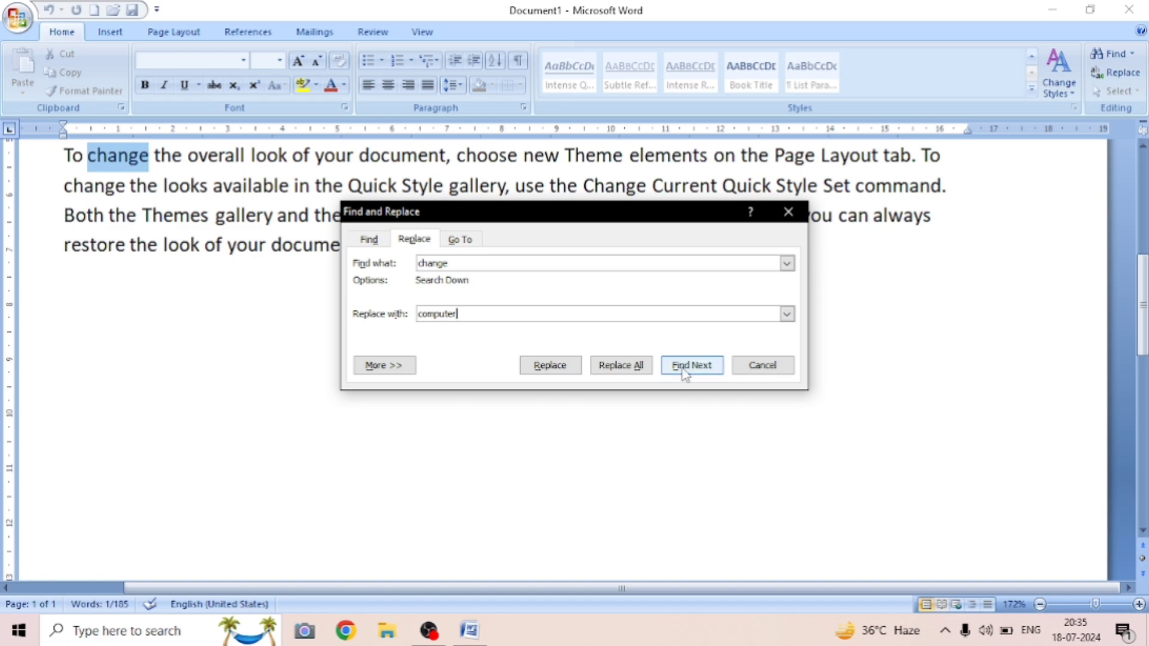
left_click(635, 366)
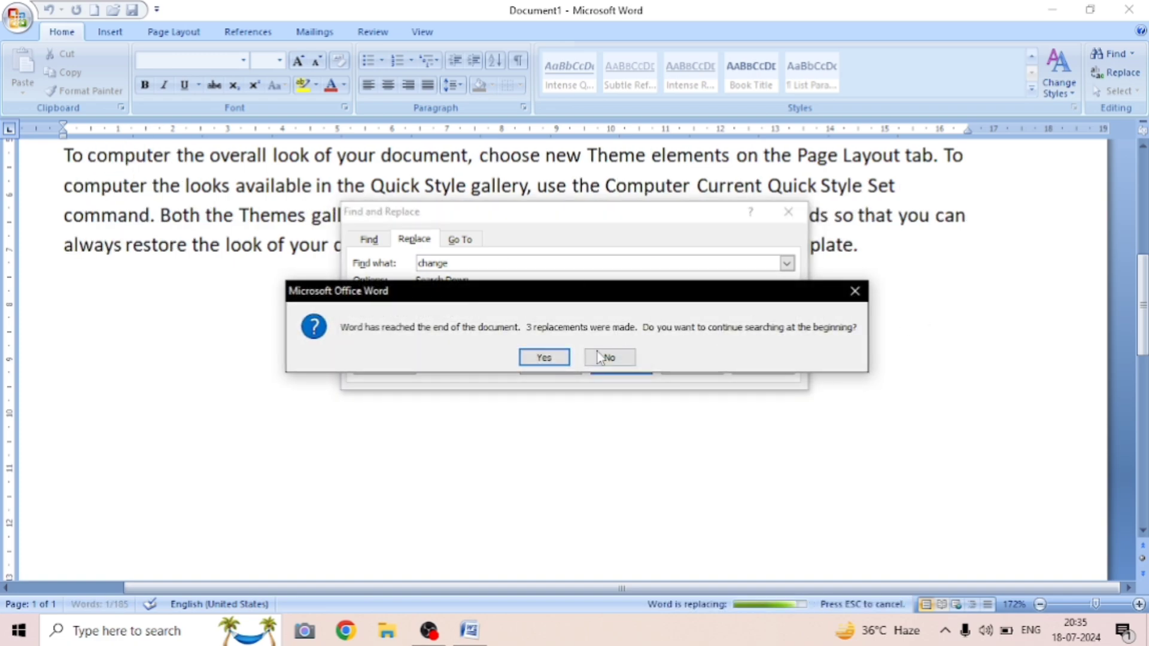
left_click(543, 357)
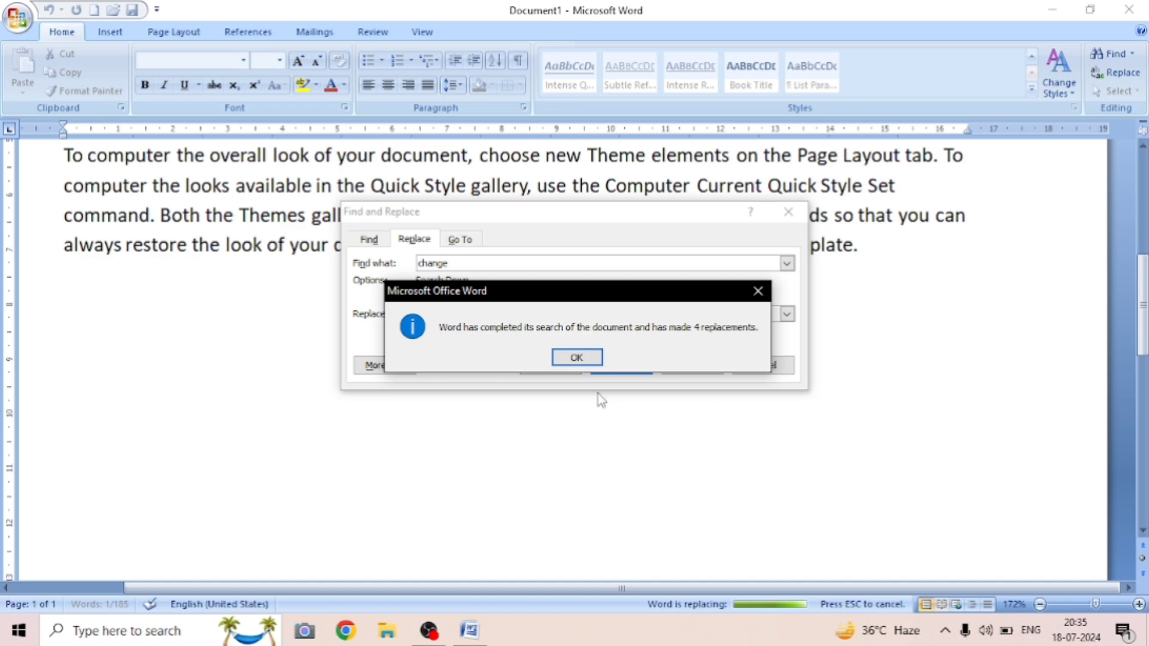
left_click(583, 358)
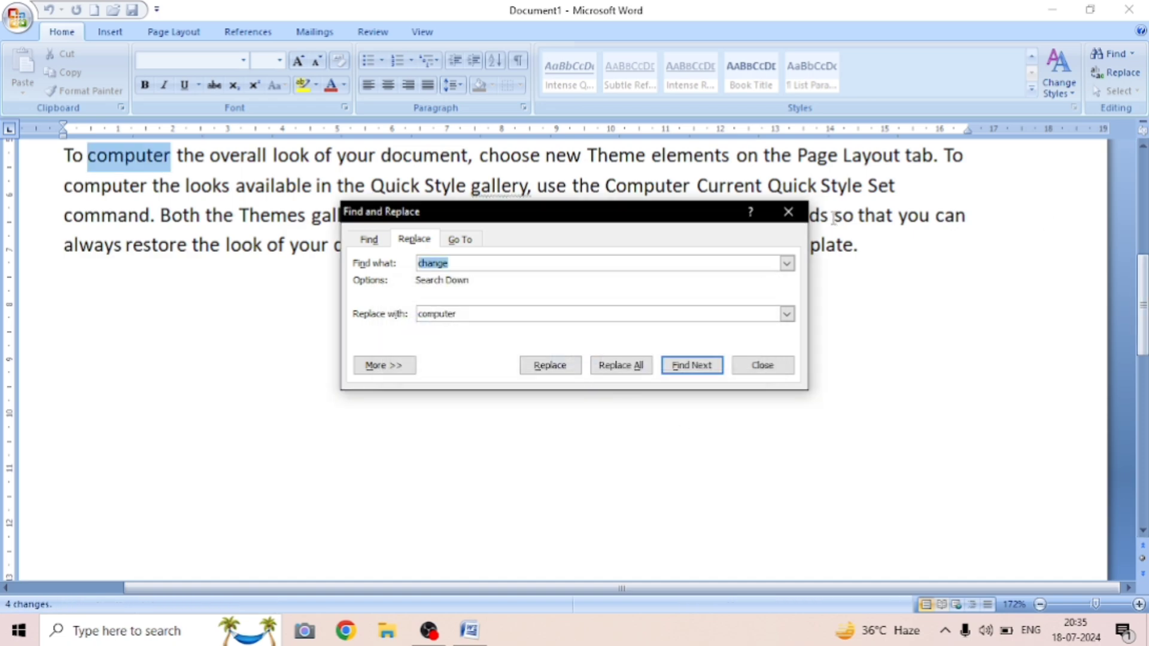
left_click(788, 212)
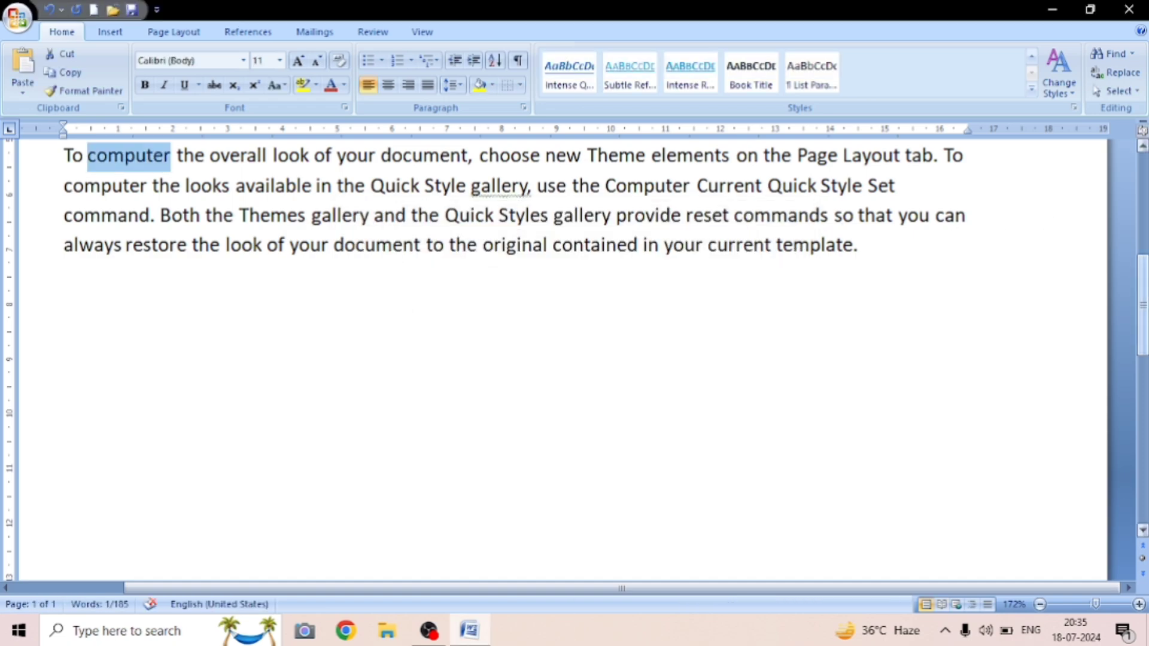
Search the whole document for any remaining occurrence of "change", continuing from the beginning.
scroll(1121, 167, "up", 5)
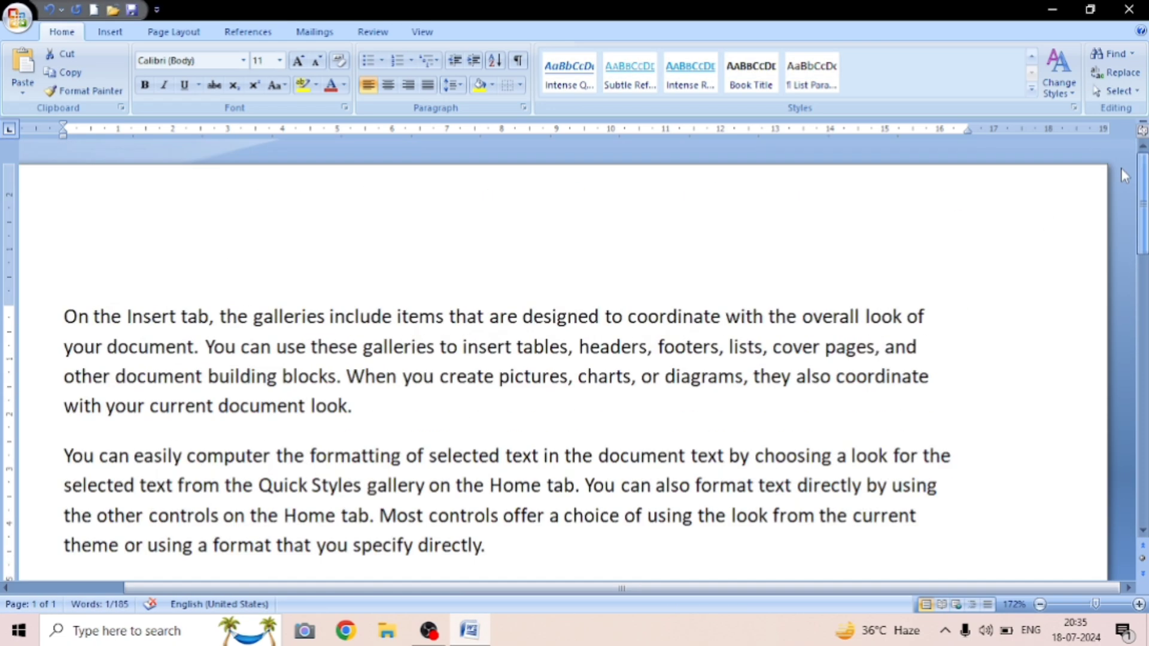
left_click(1112, 54)
type("ch")
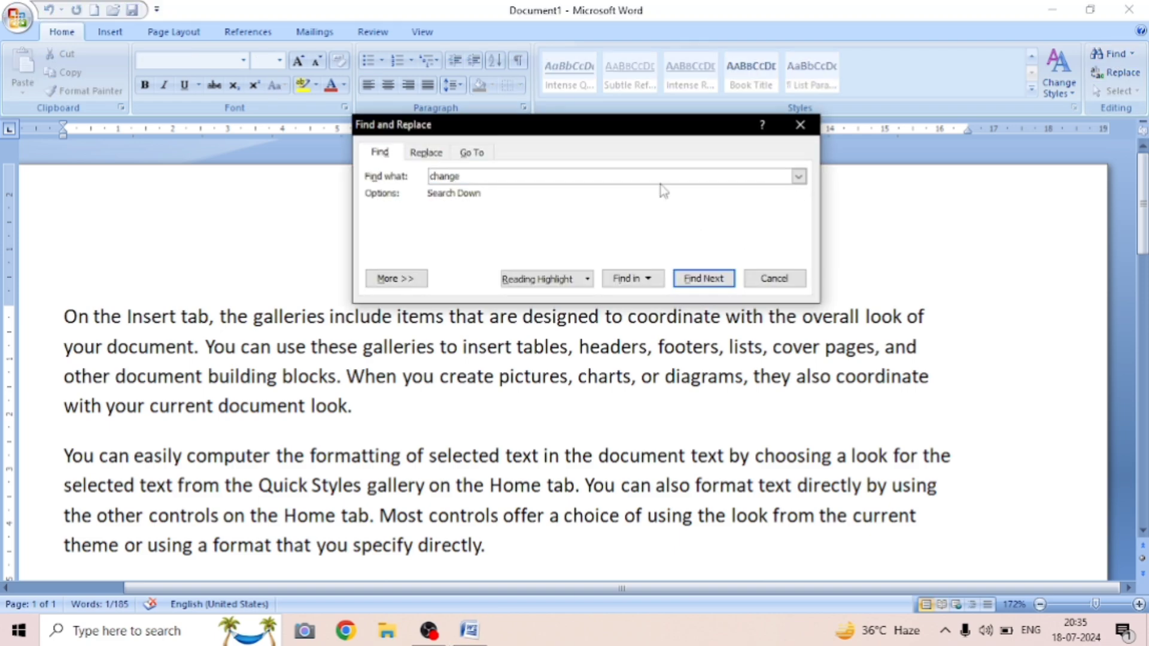
type("ange")
left_click(689, 278)
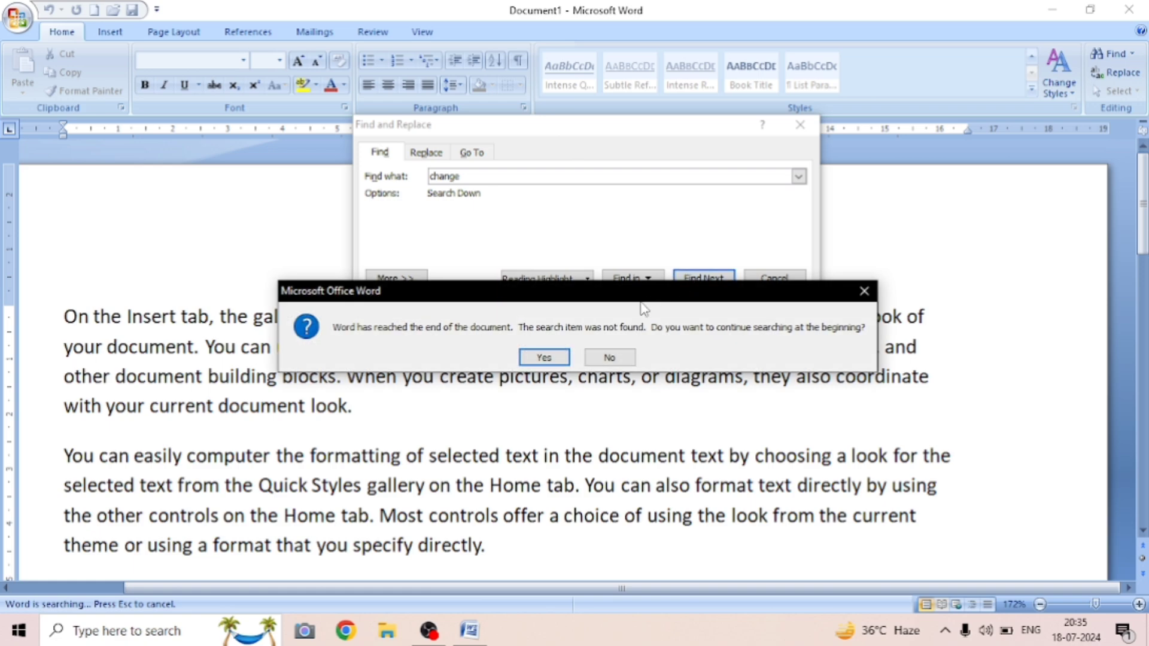
left_click(553, 359)
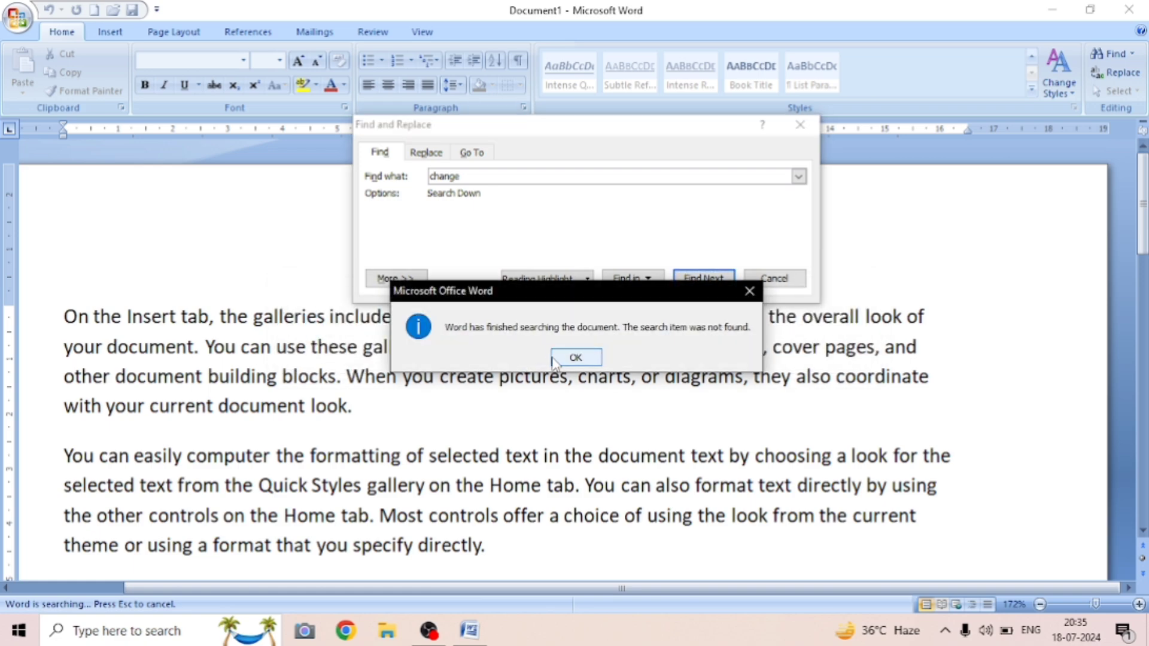
left_click(553, 359)
Find successive occurrences of "computer" down to the end of the document and close the search.
left_click(623, 181)
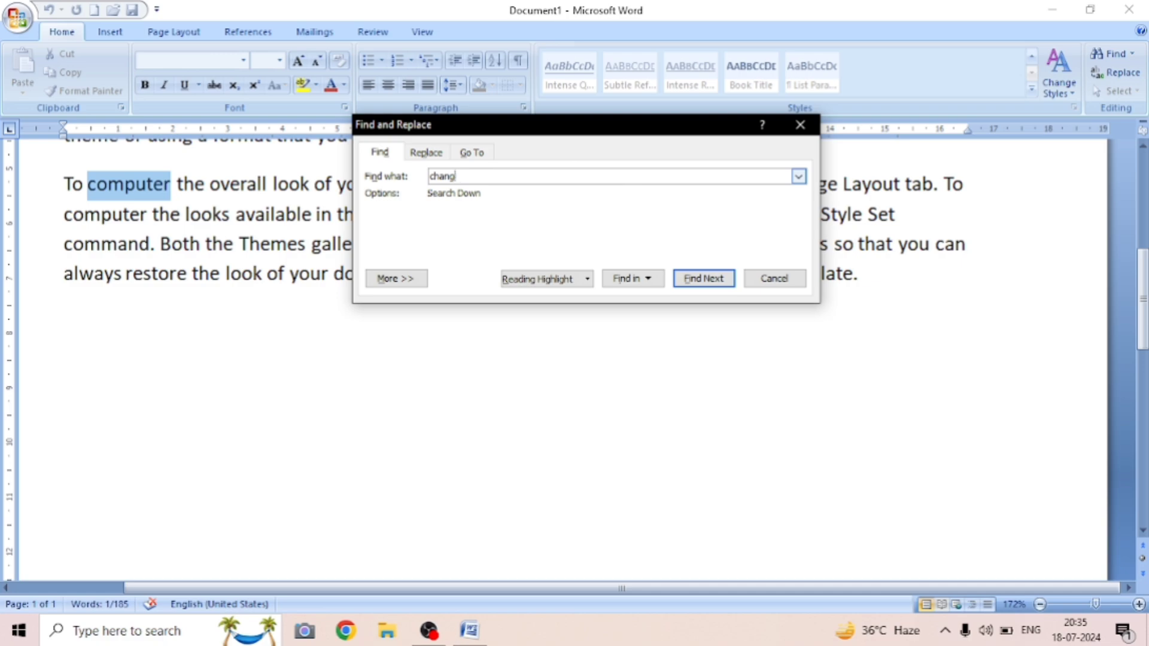
key("BackSpace")
key("BackSpace")
key("BackSpace")
key("BackSpace")
key("BackSpace")
type("c")
left_click(716, 279)
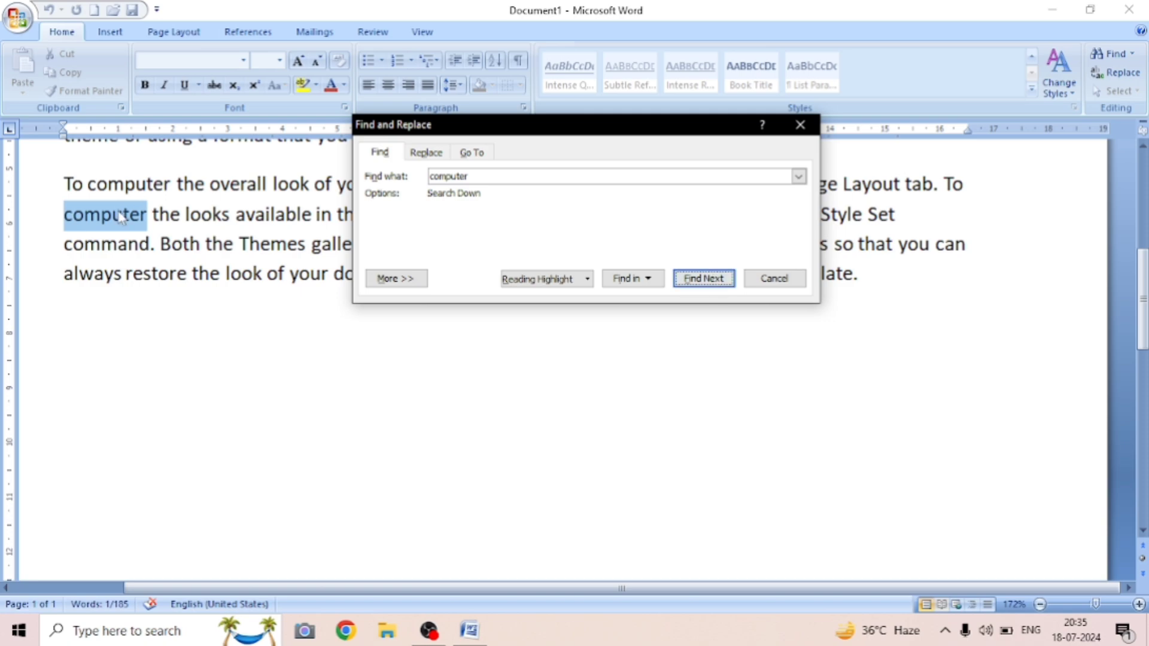
left_click(647, 282)
left_click(709, 273)
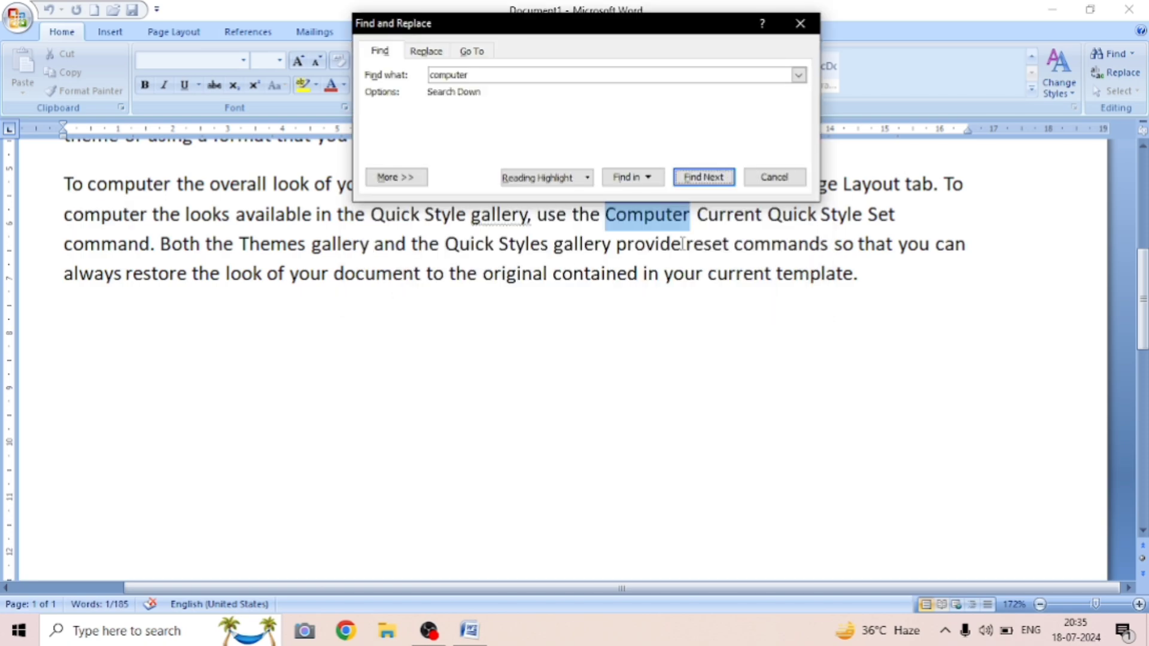
left_click(718, 178)
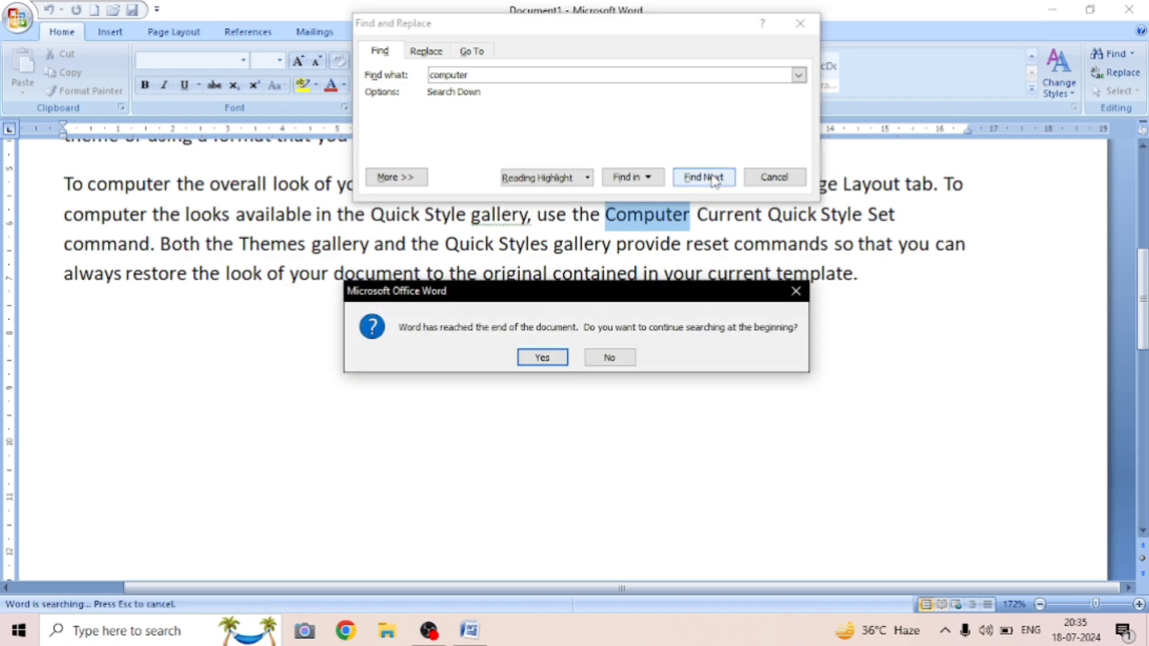
left_click(796, 291)
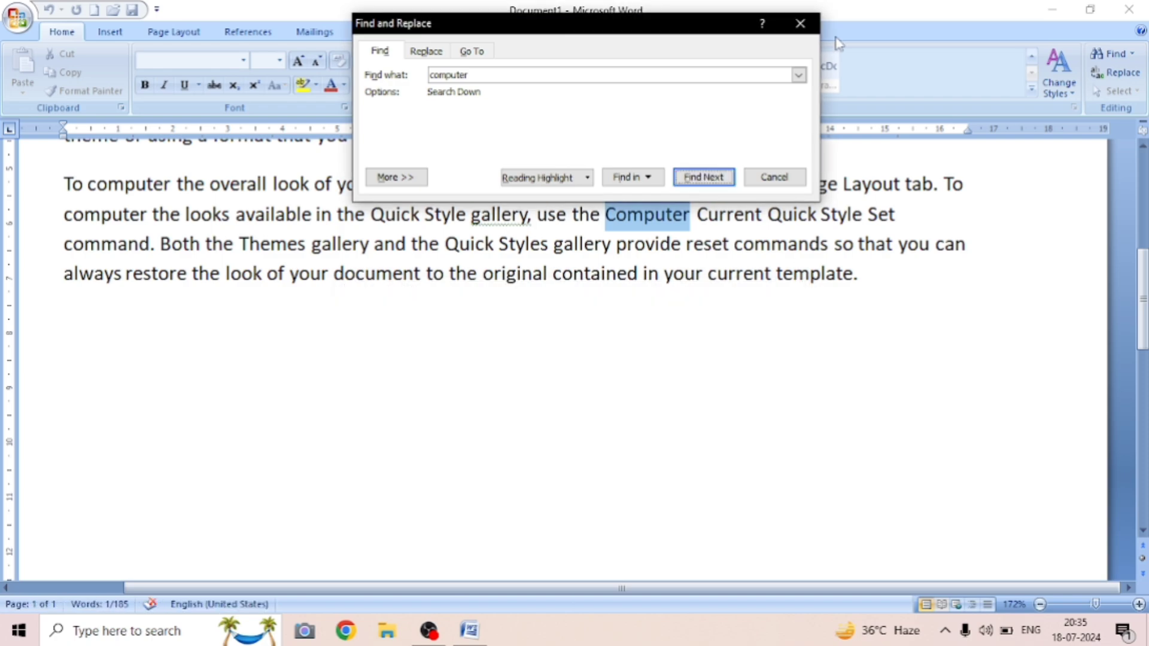
left_click(800, 24)
Select all of the document's text and switch on Select Objects mode.
left_click(1126, 90)
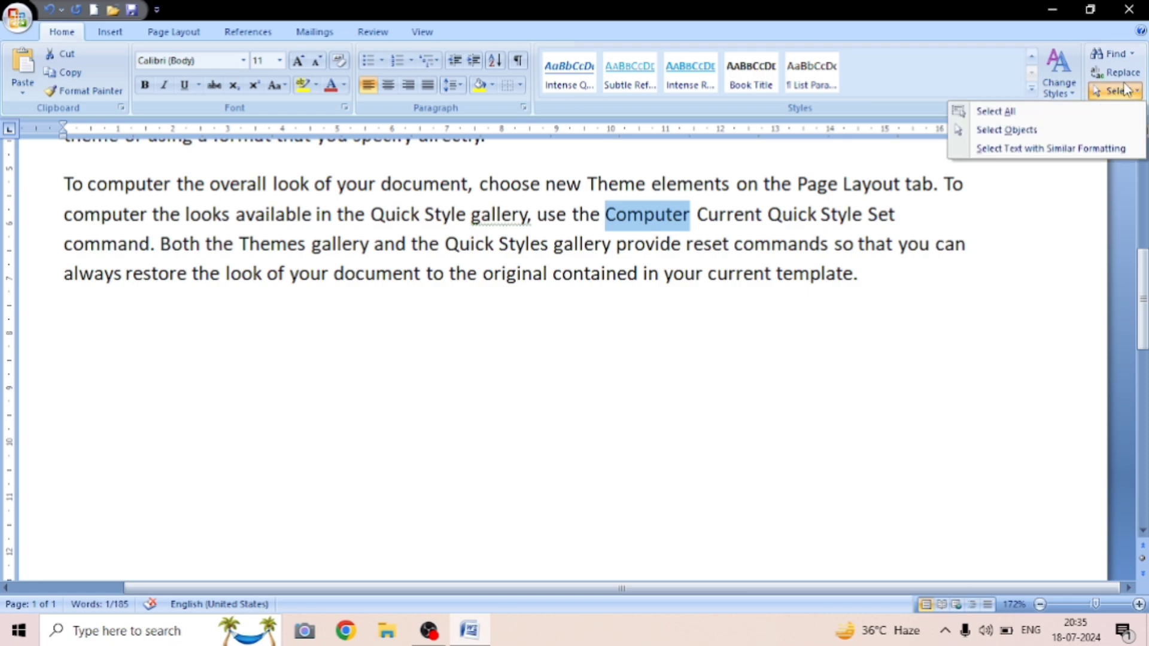
left_click(1027, 114)
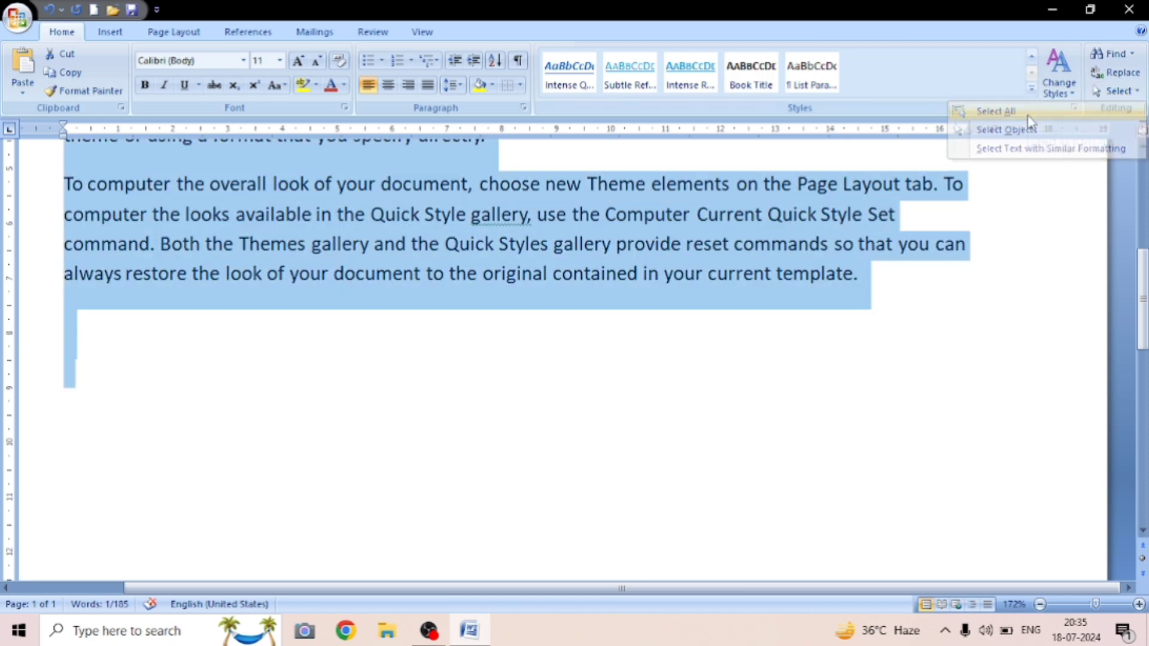
left_click(1118, 90)
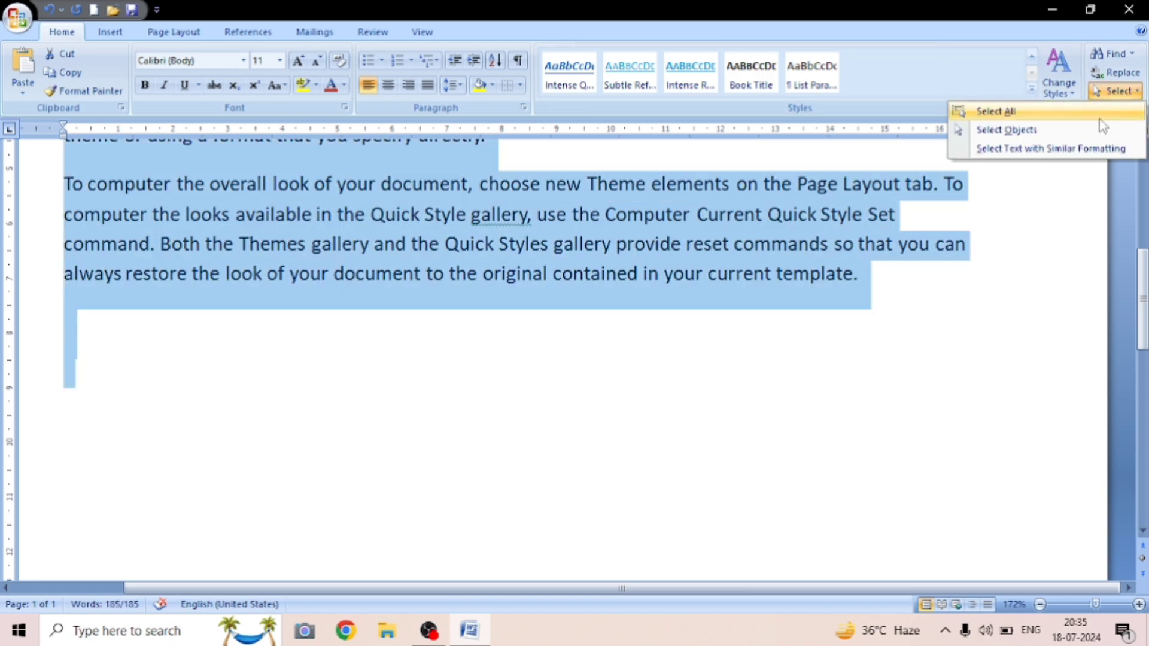
left_click(1088, 131)
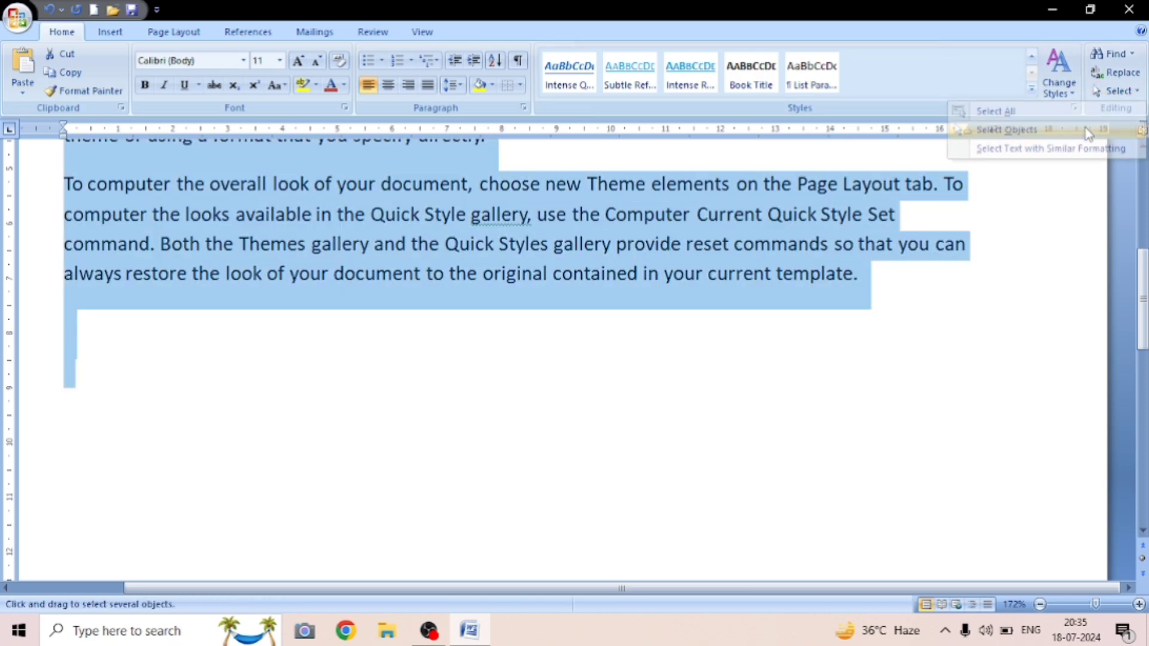
Apply Select Text with Similar Formatting and clear the selection.
left_click(1116, 90)
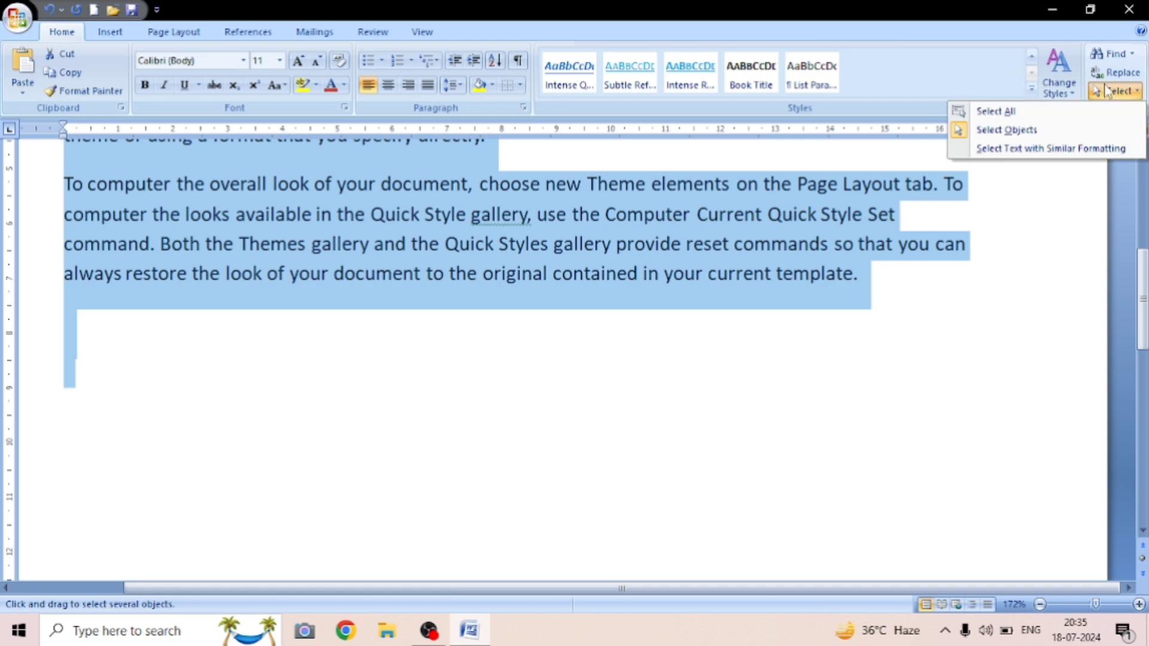
left_click(1046, 149)
left_click(968, 208)
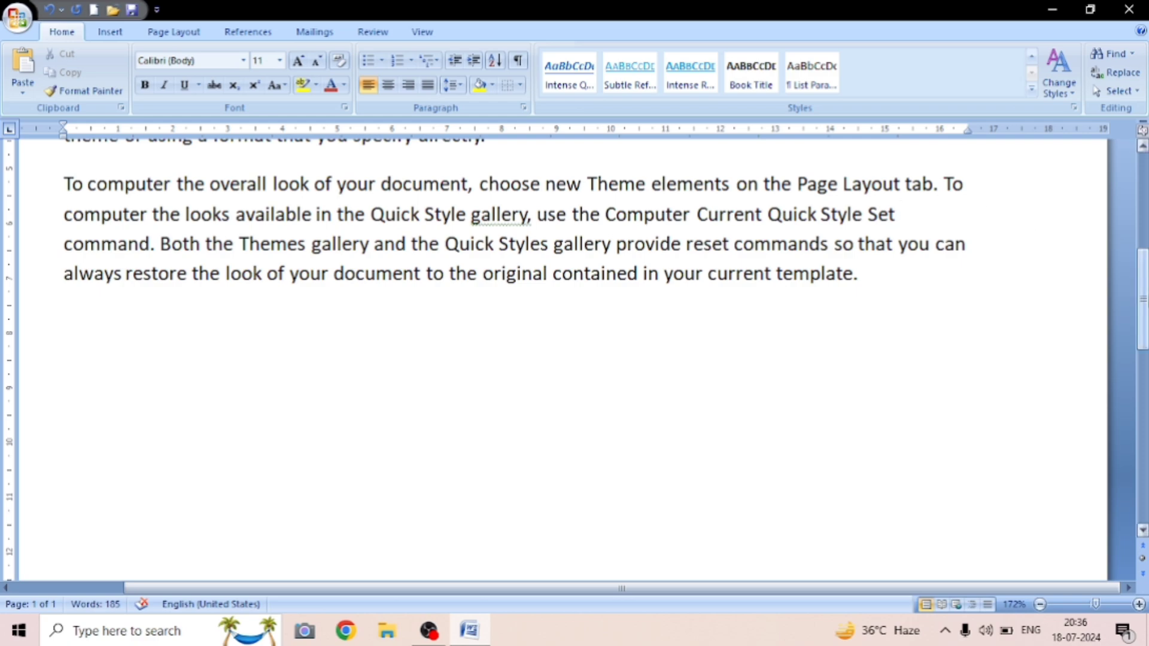
scroll(574, 353, "up", 5)
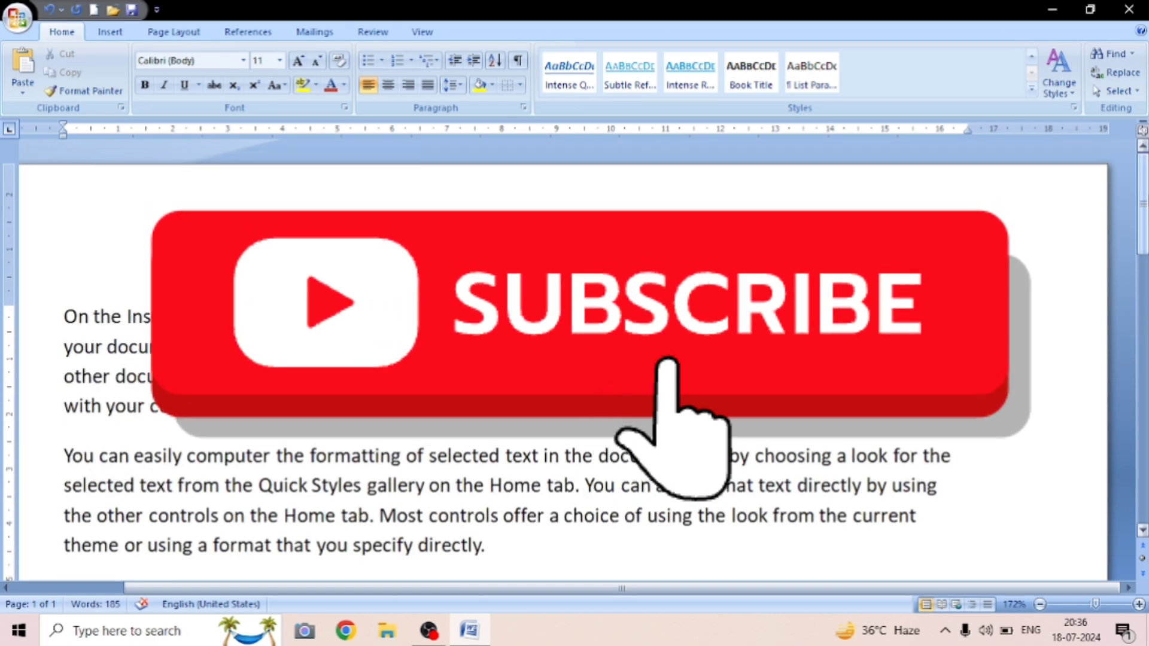